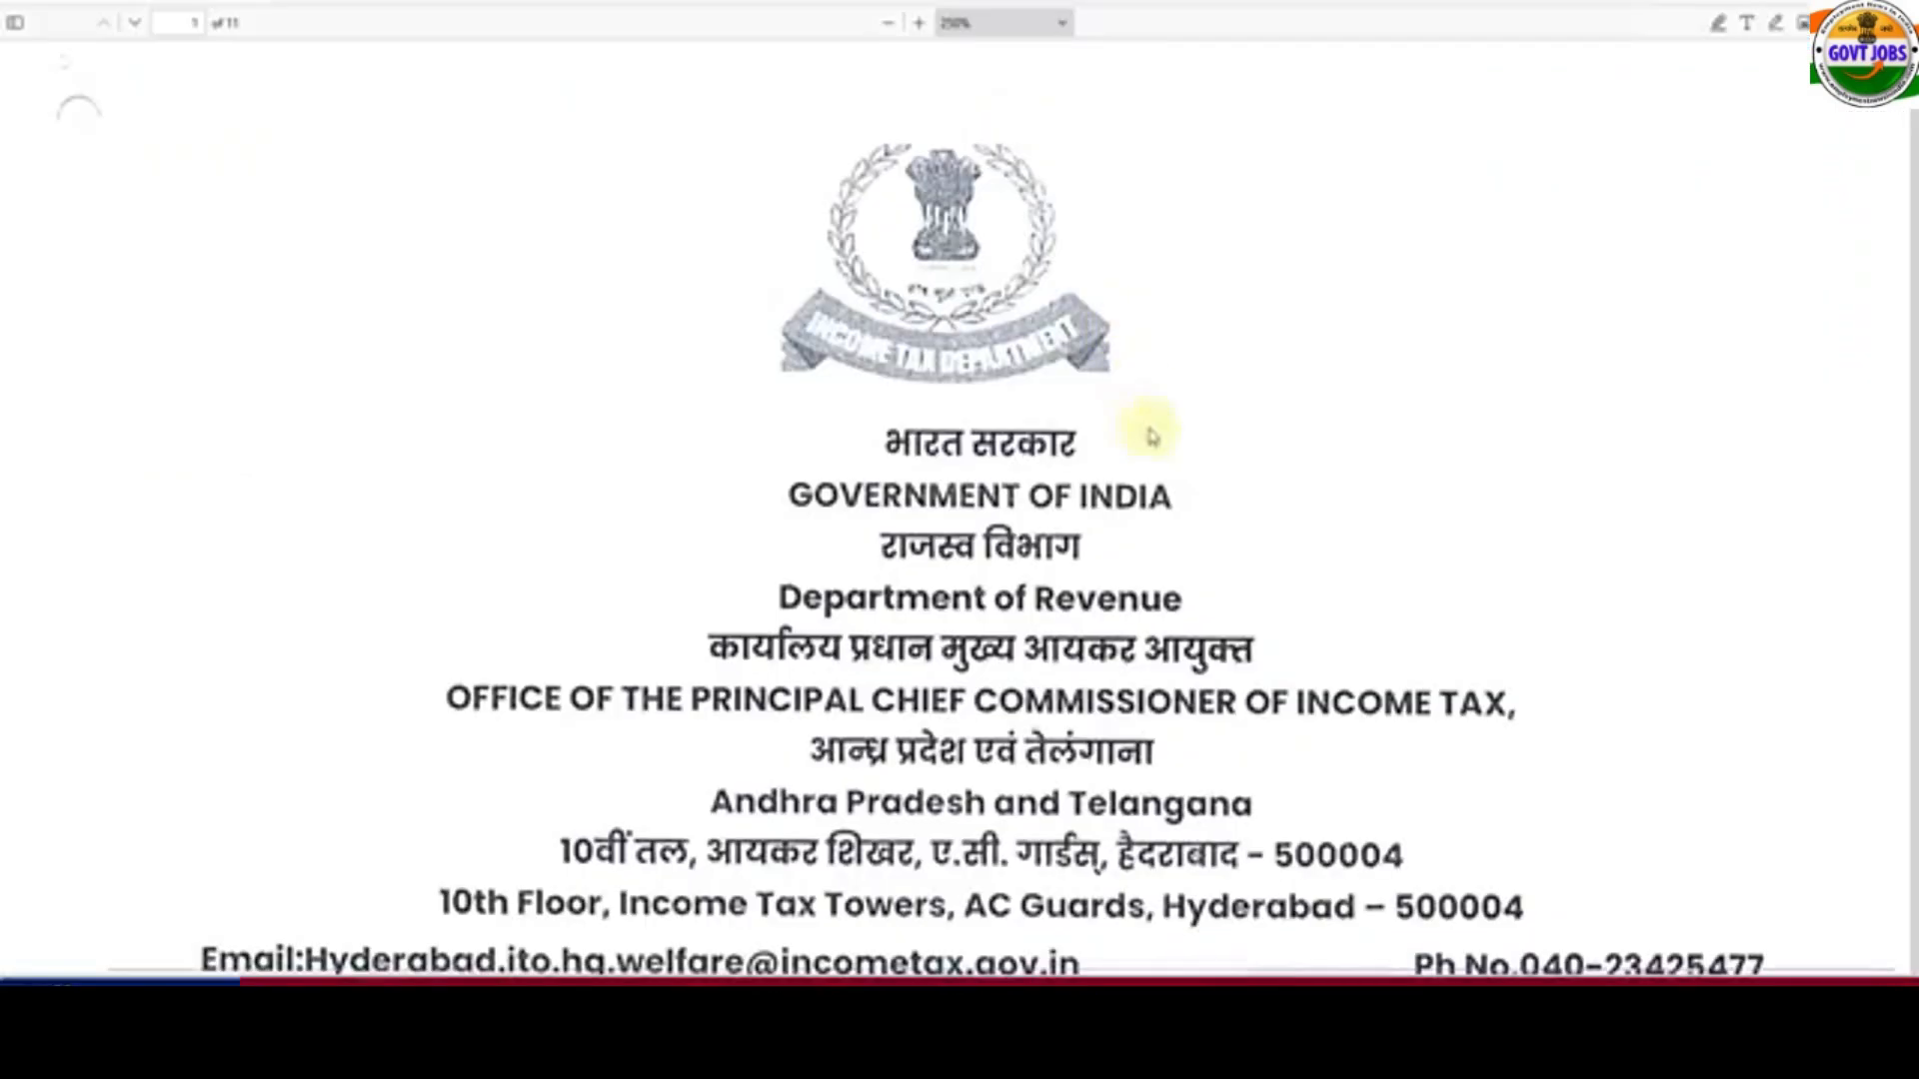
# - Review the recruitment notice's vacancy position, age limits, educational qualifications and sports disciplines with their vacancies for men and women
pyautogui.scroll(-10, 1148, 429)
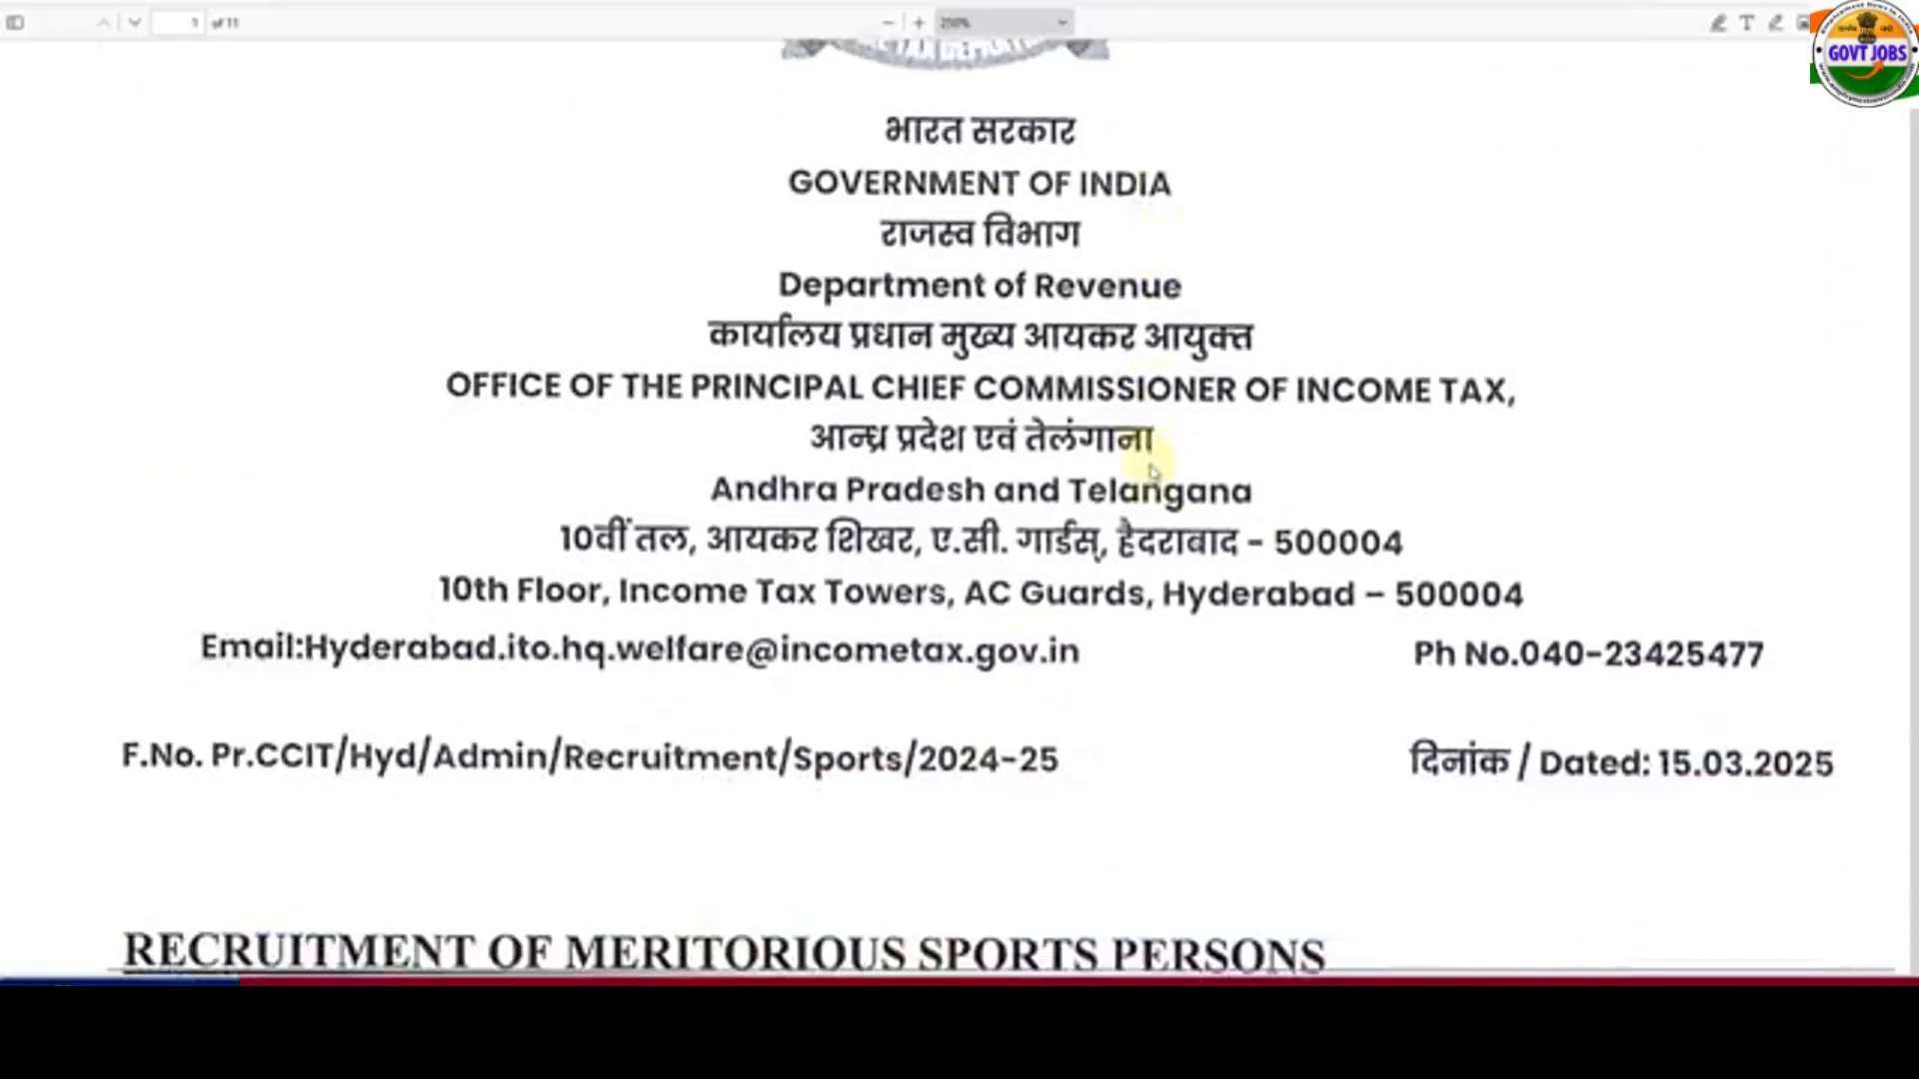
pyautogui.scroll(-5, 1154, 483)
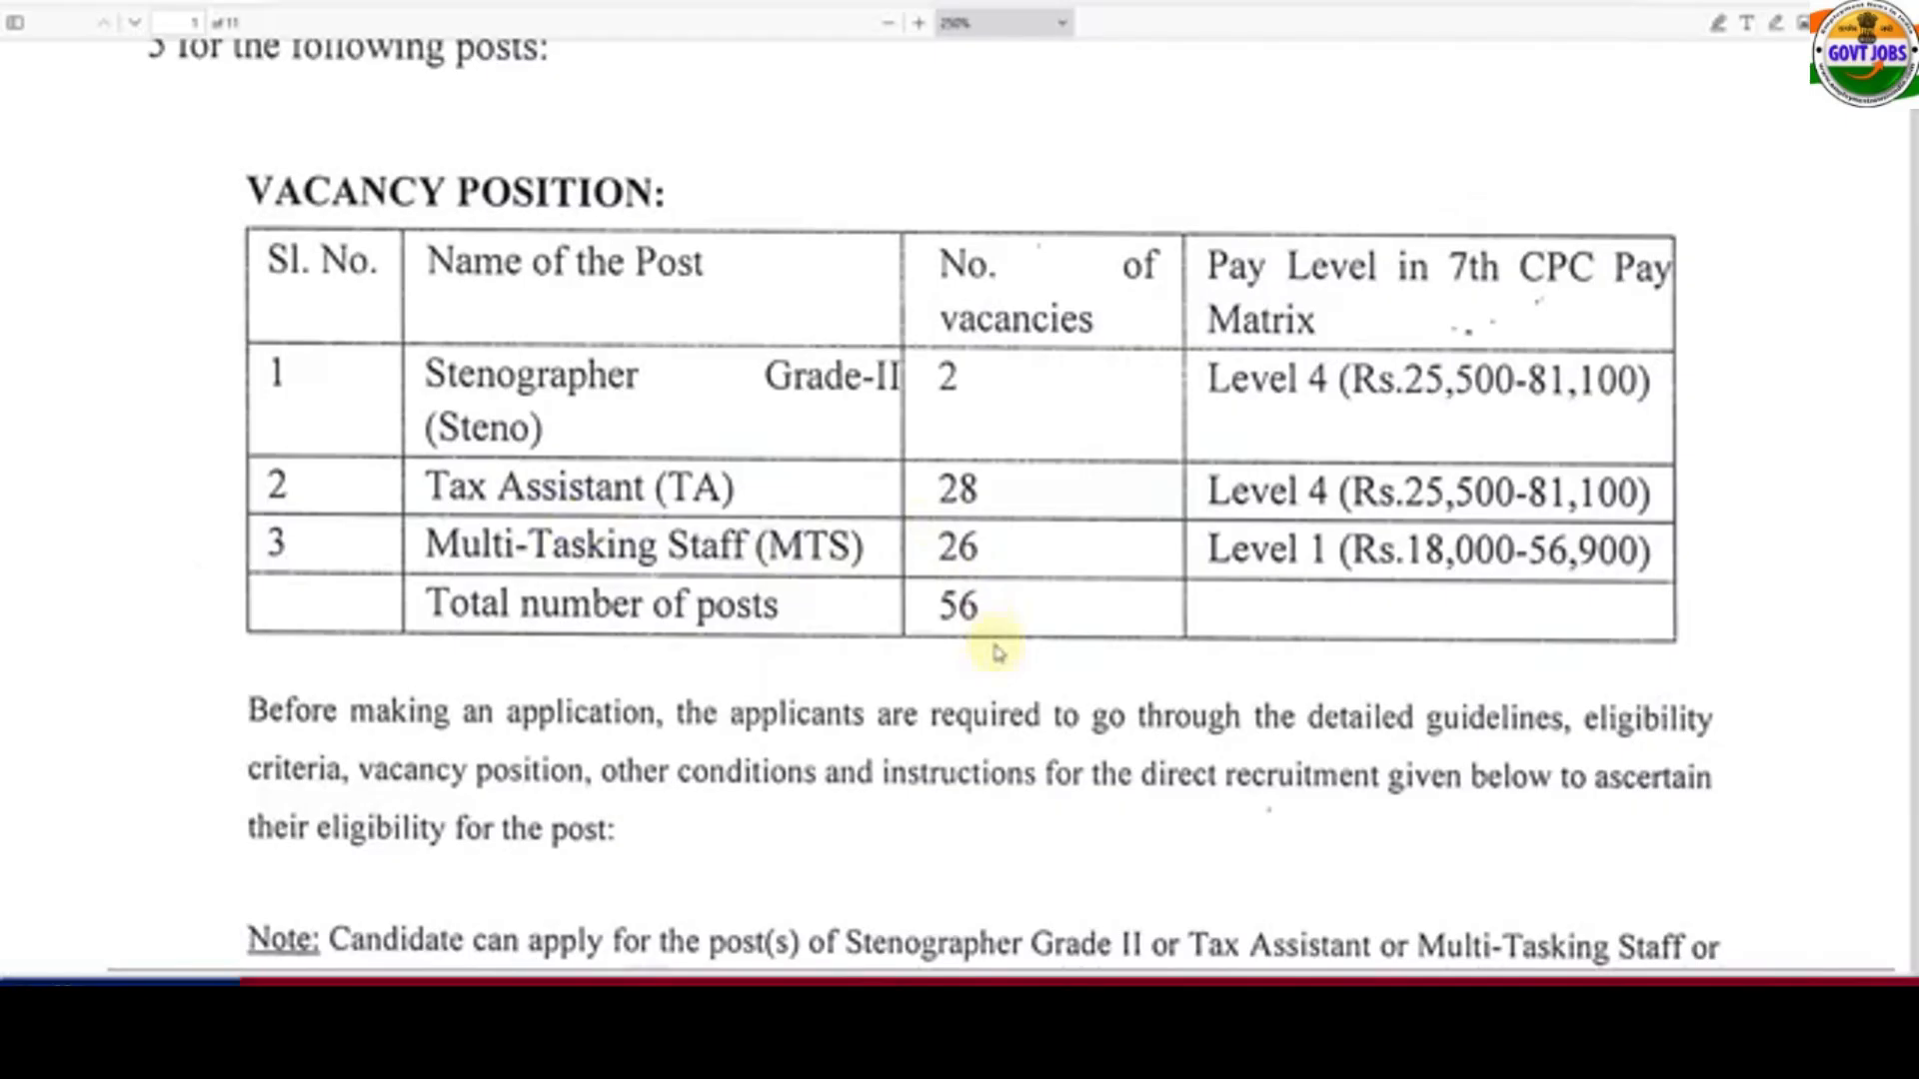
pyautogui.scroll(-15, 995, 651)
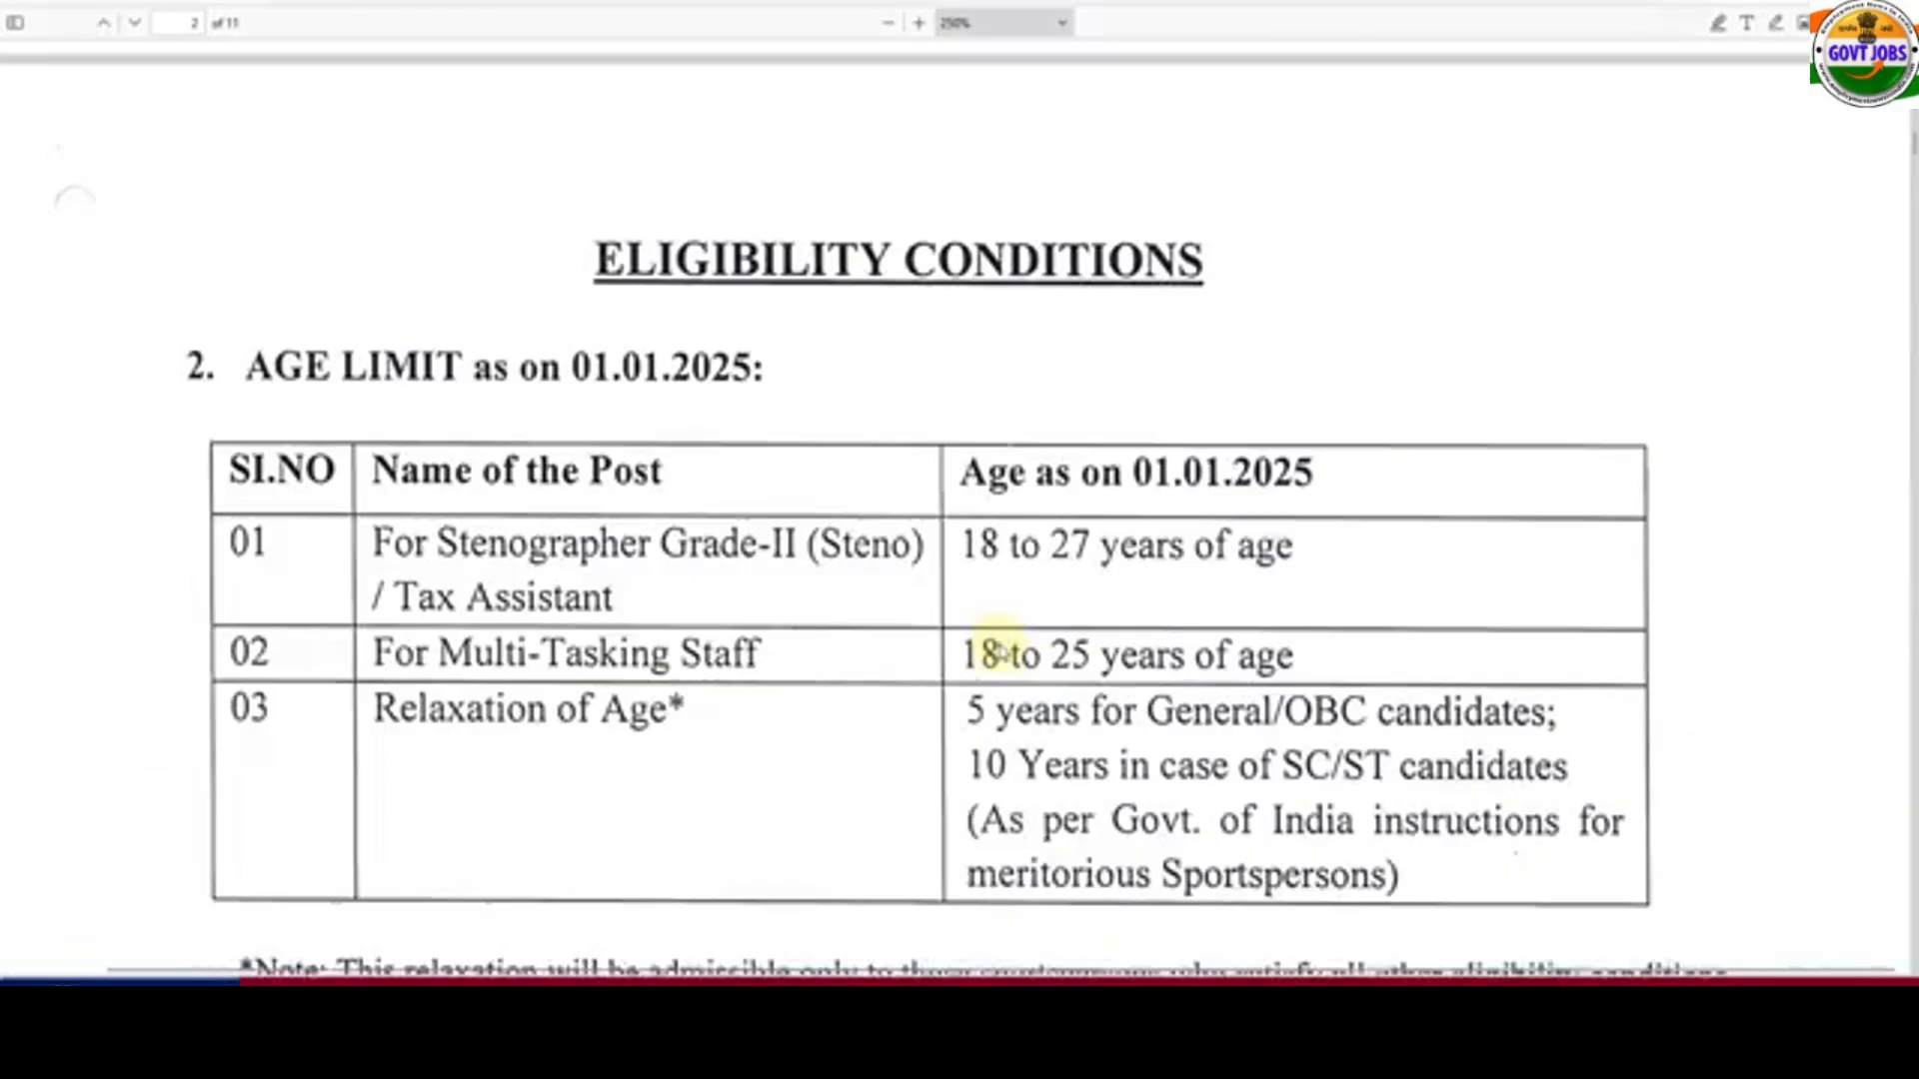
pyautogui.scroll(-1, 1000, 652)
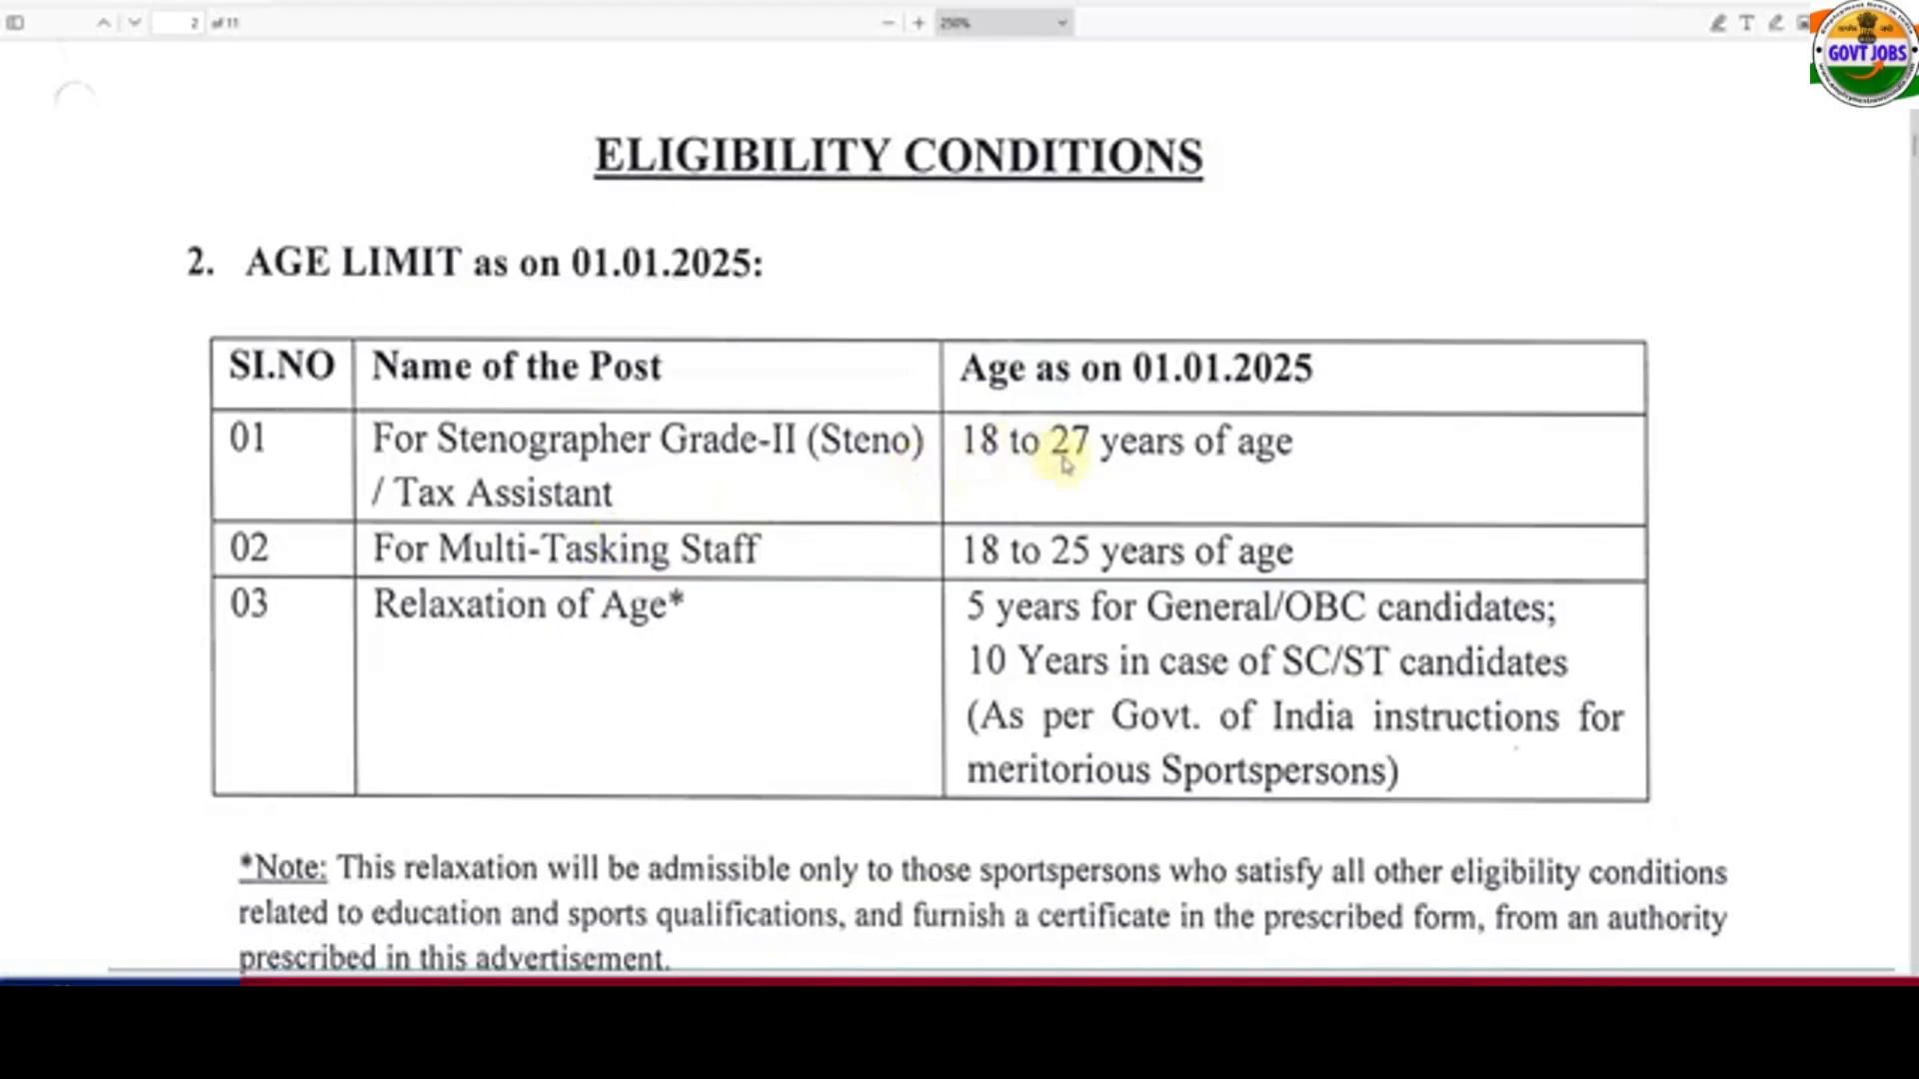
pyautogui.scroll(-7, 984, 629)
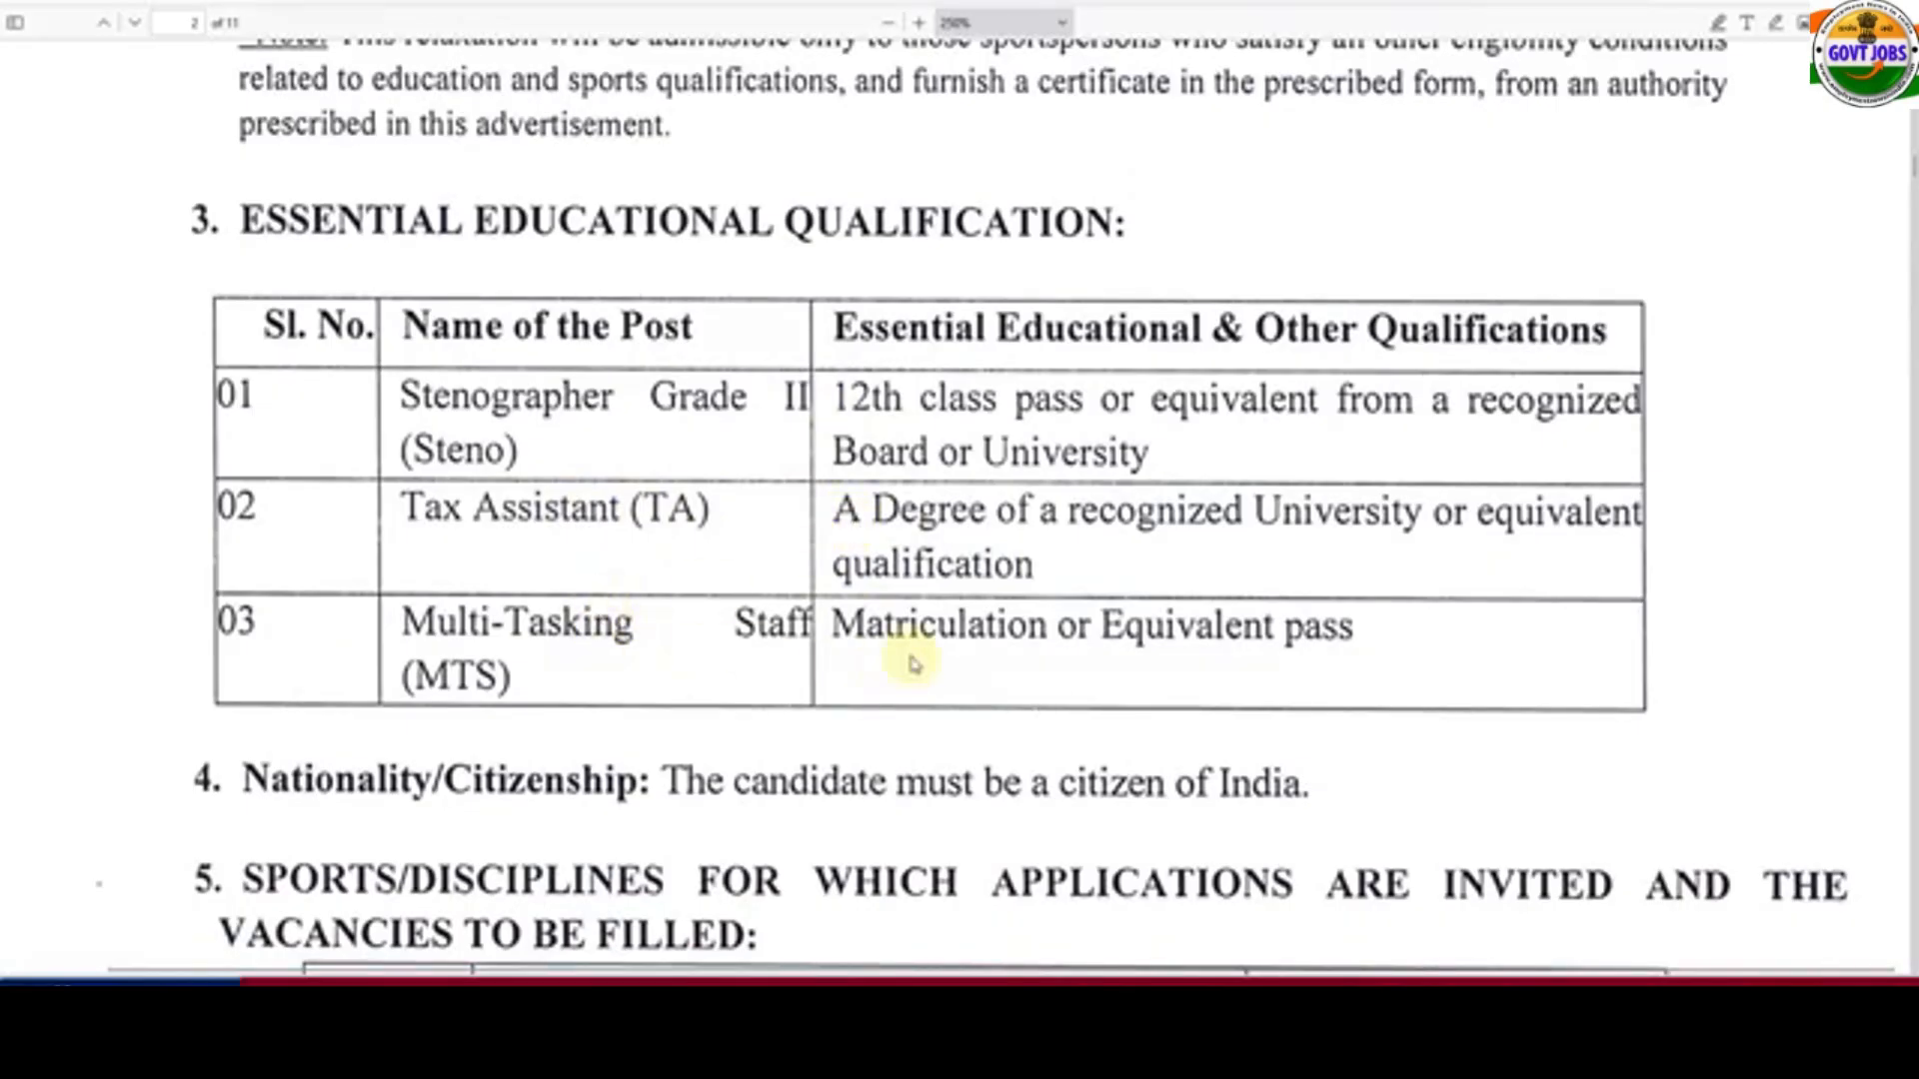
pyautogui.scroll(-3, 910, 660)
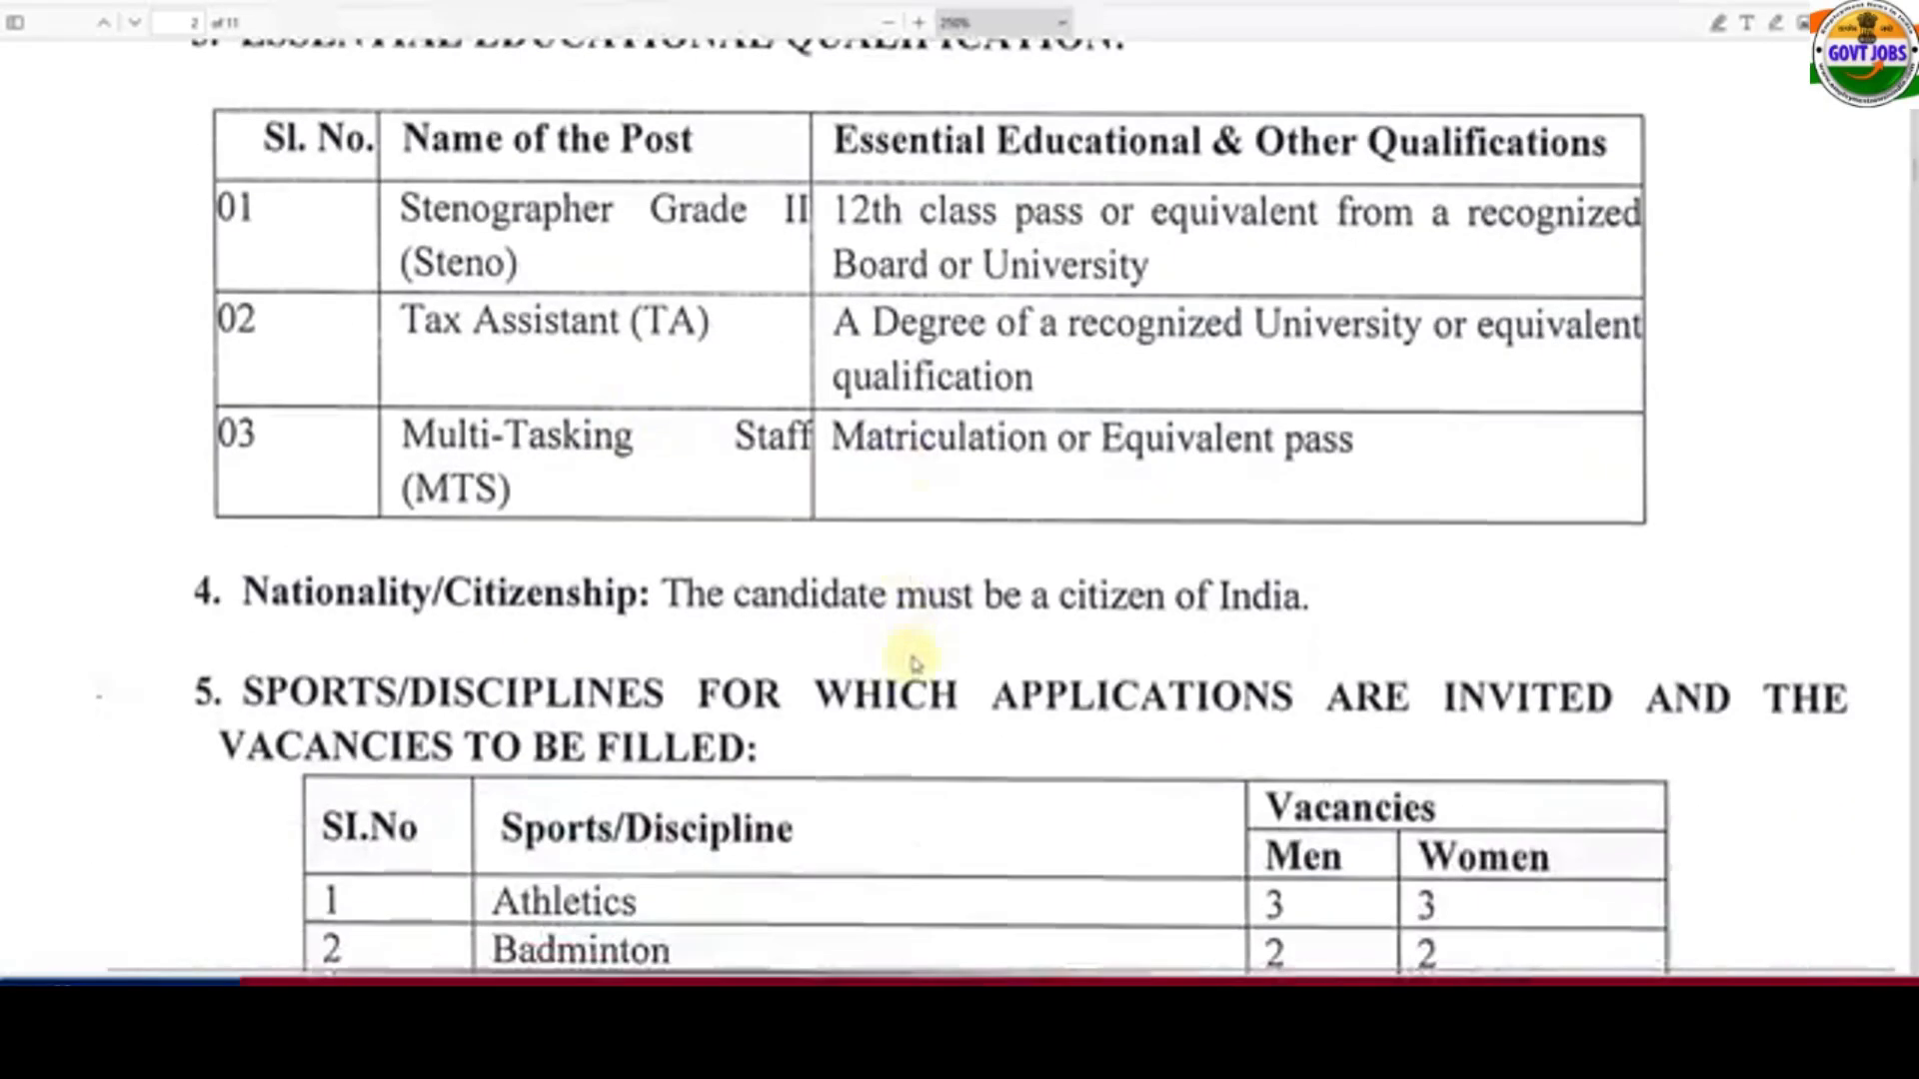
pyautogui.scroll(-1, 913, 662)
pyautogui.scroll(-2, 913, 662)
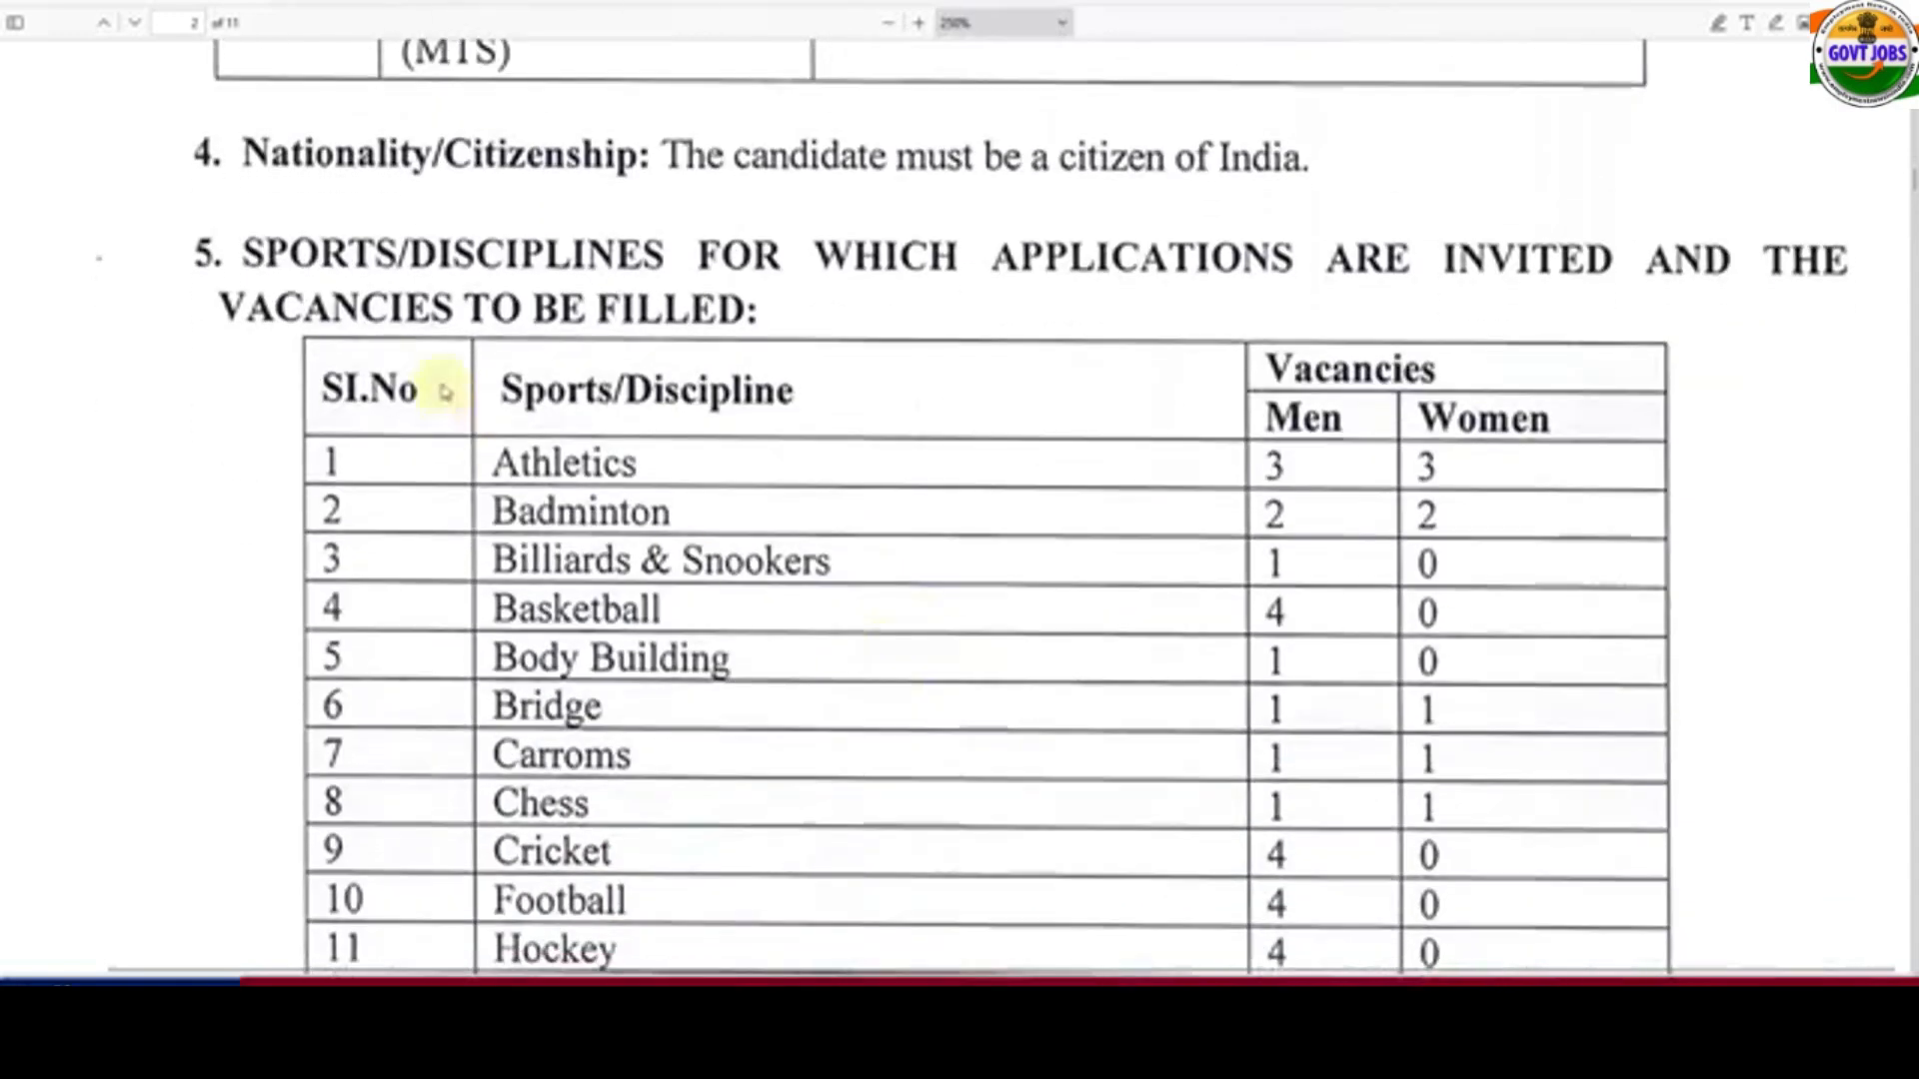
pyautogui.scroll(-2, 869, 442)
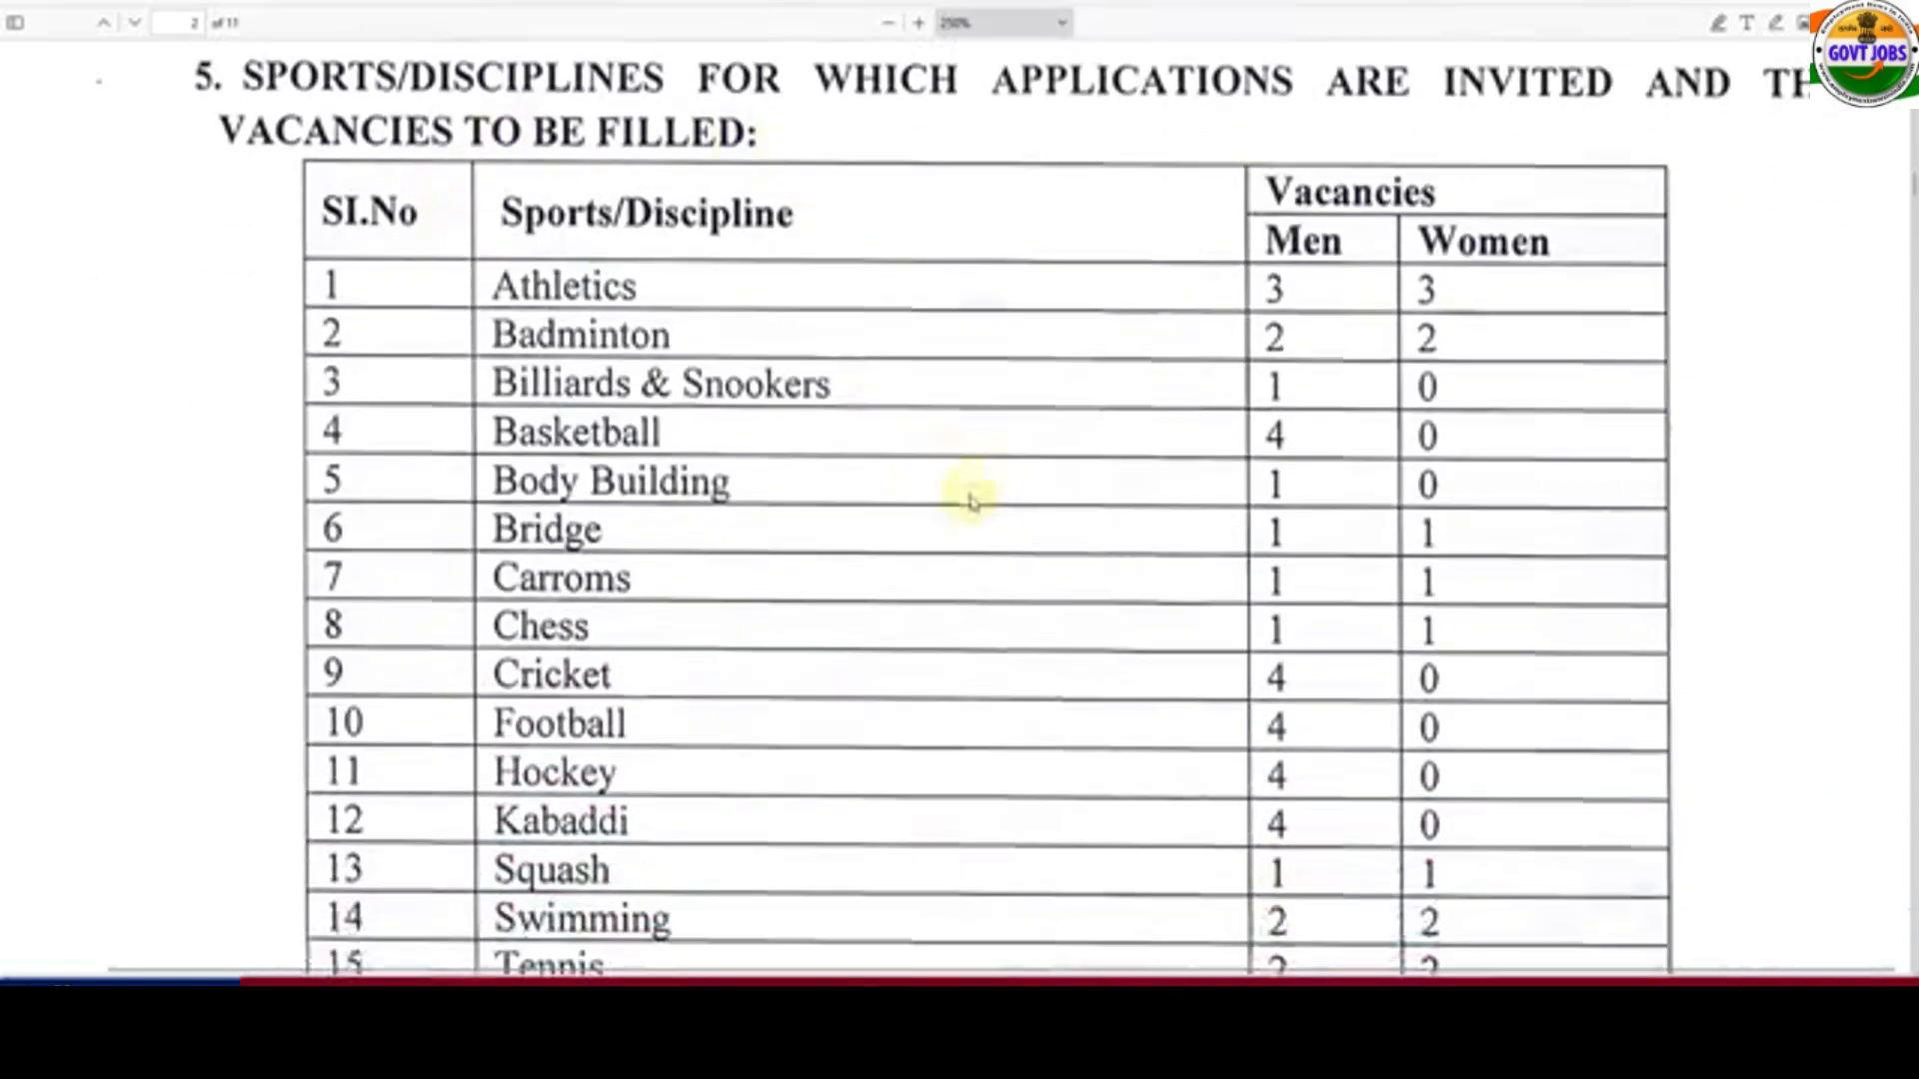
pyautogui.scroll(-1, 1129, 450)
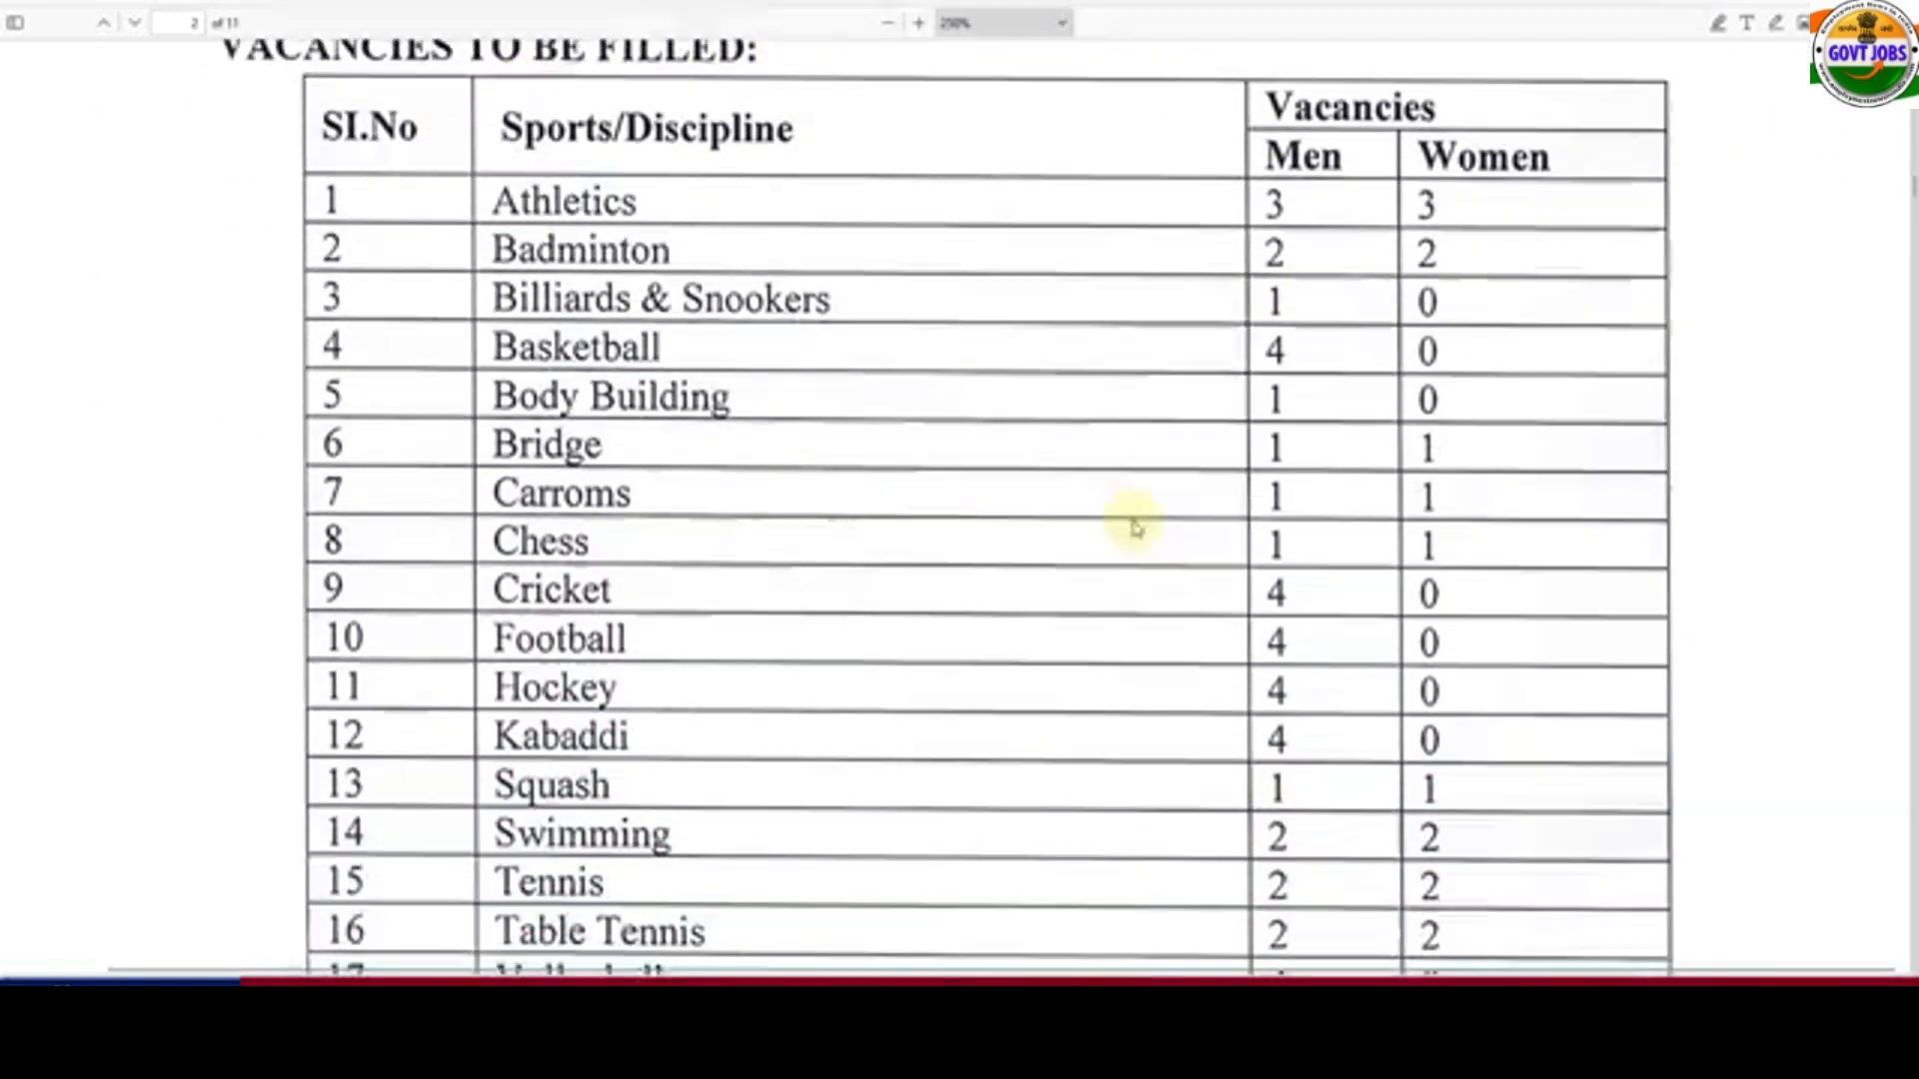
pyautogui.scroll(-1, 765, 429)
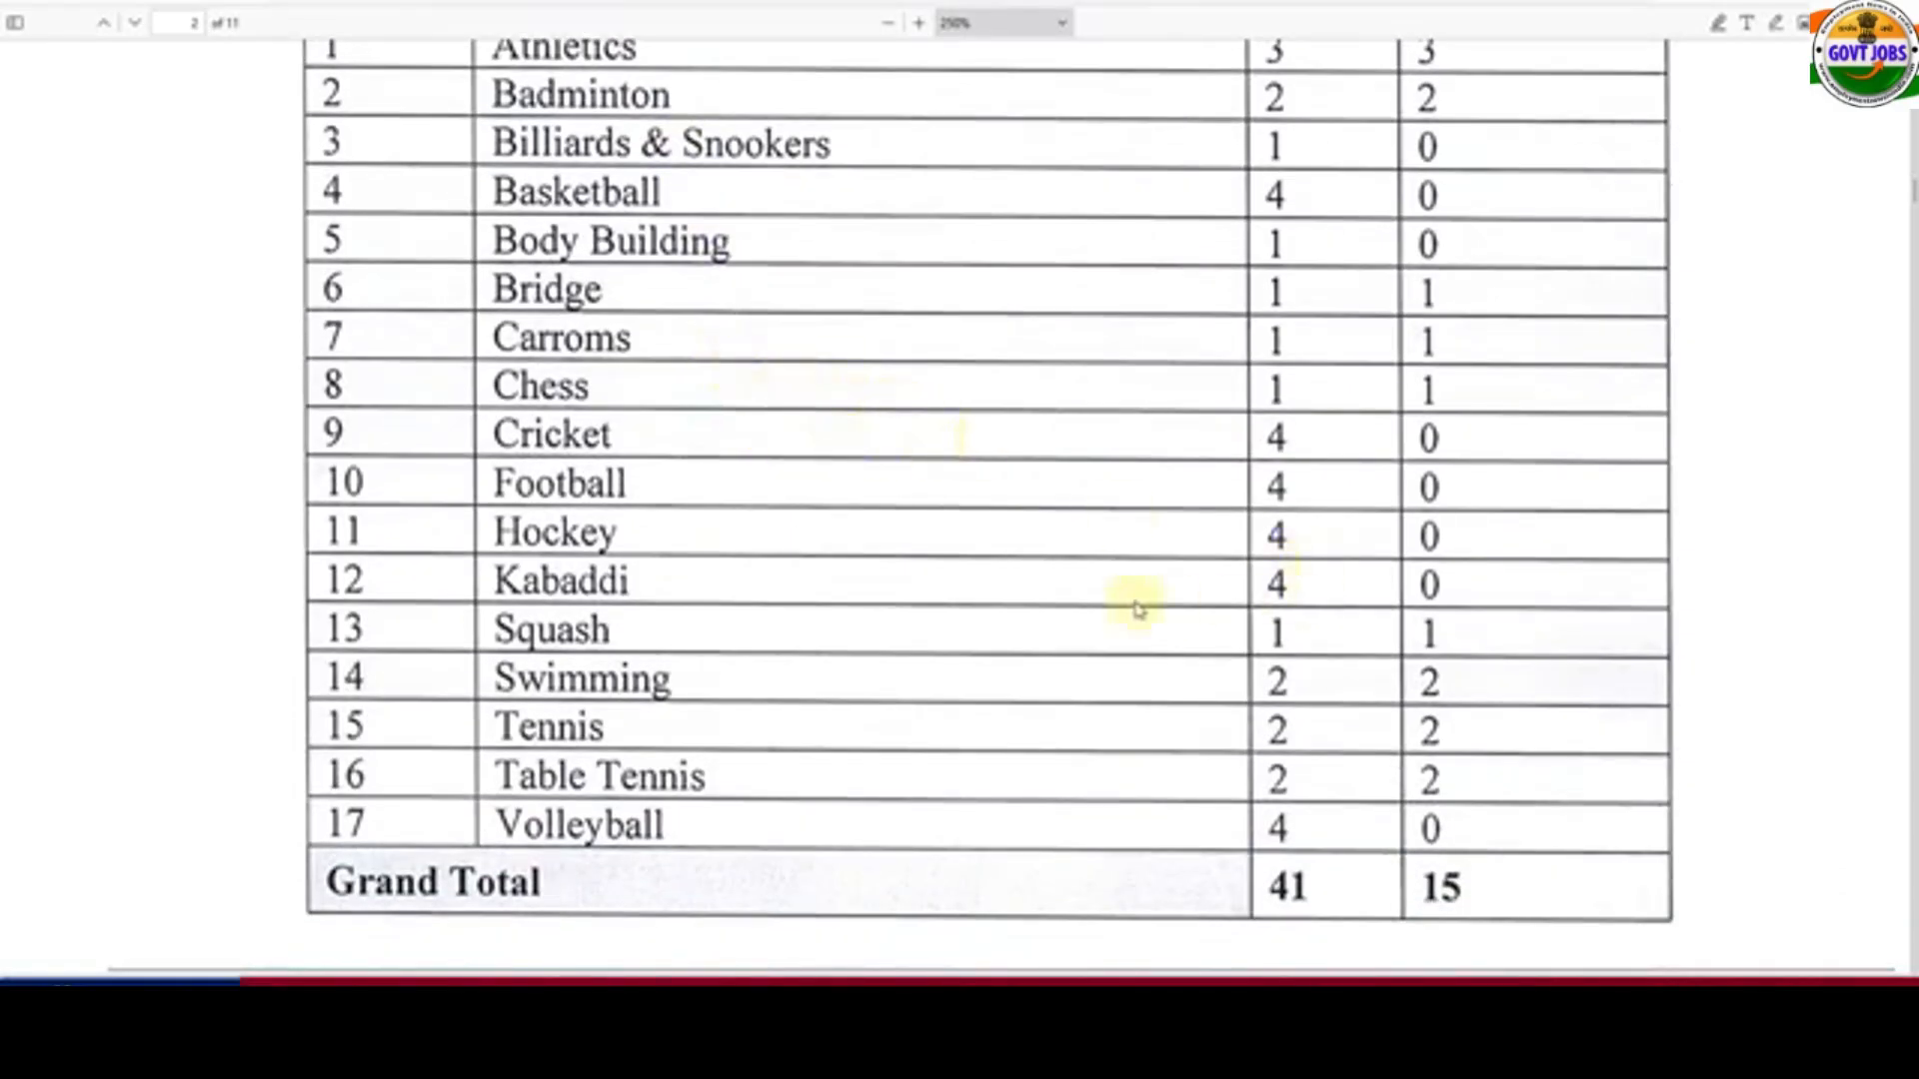
# - Read the sports eligibility criteria in section 6 and the list of authorities competent to award certificates in section 7
pyautogui.scroll(-8, 1137, 608)
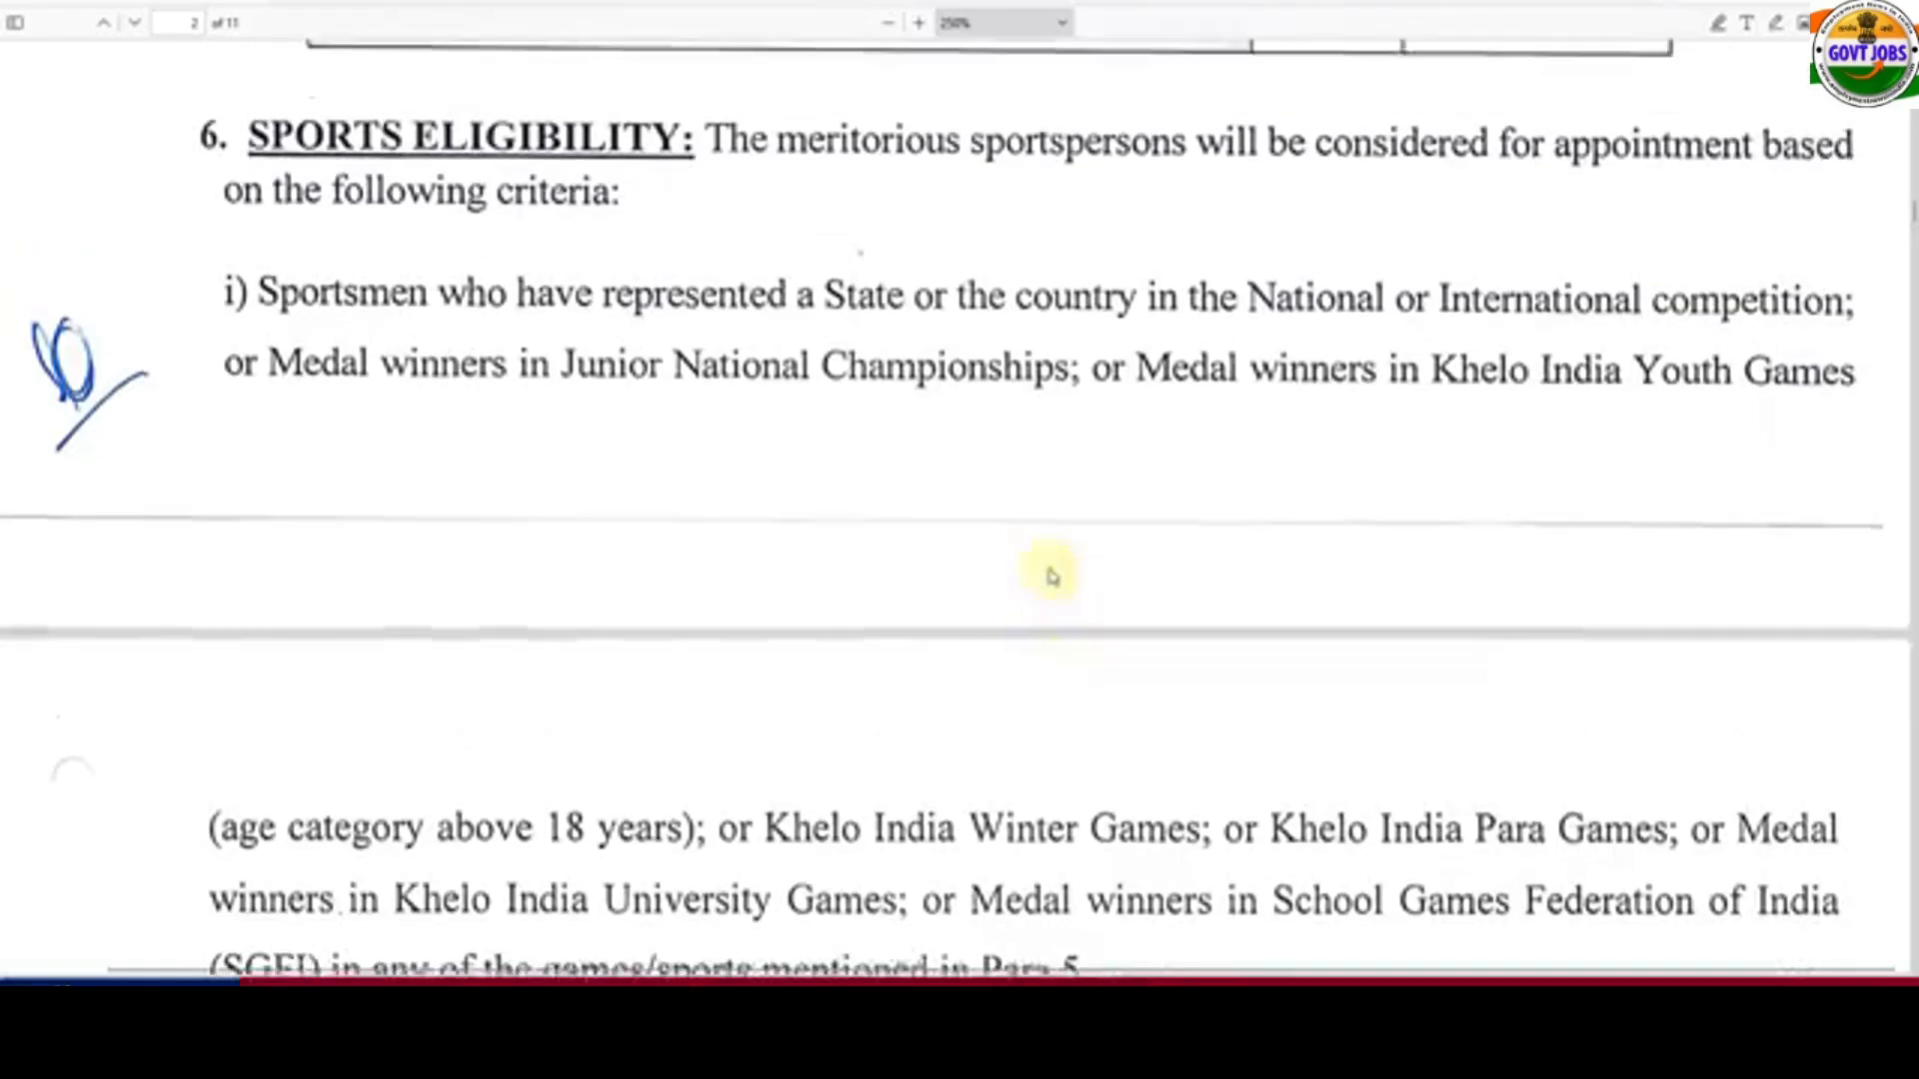
pyautogui.scroll(-12, 950, 449)
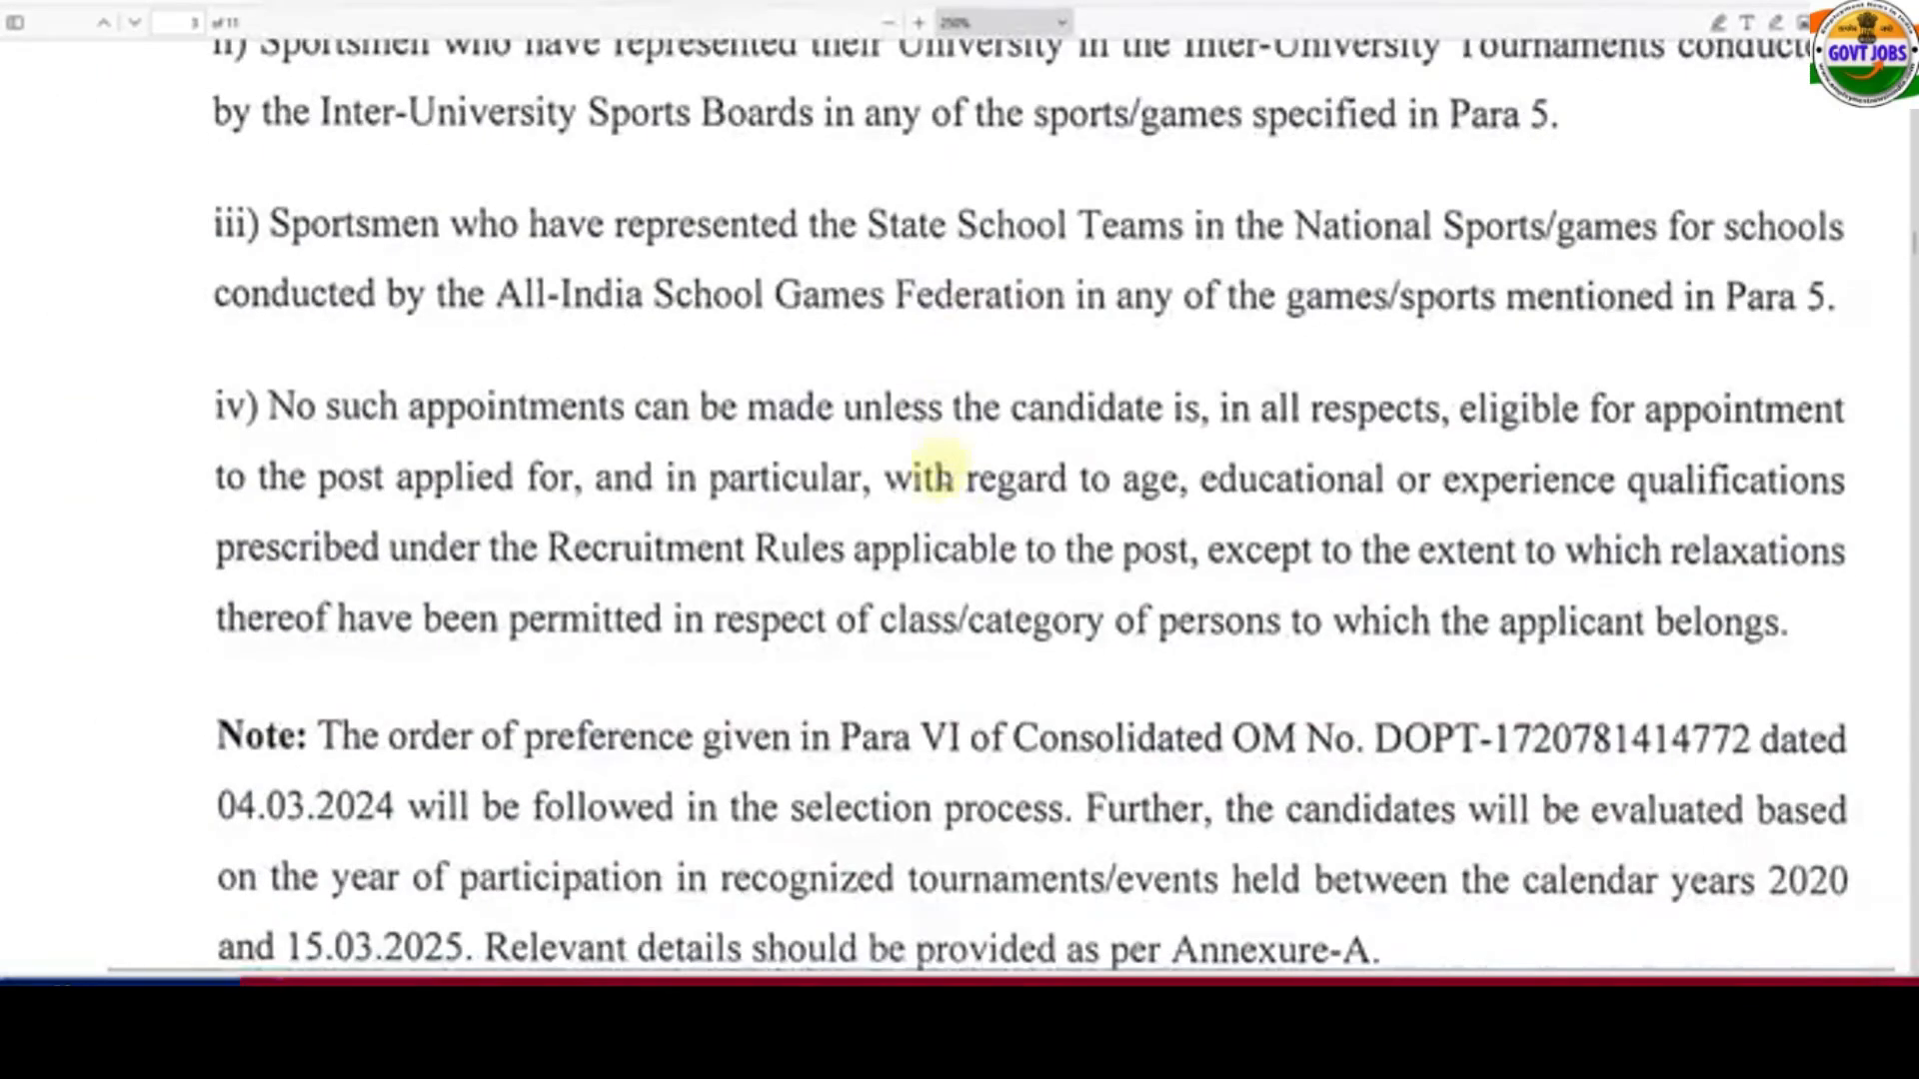
pyautogui.scroll(4, 968, 385)
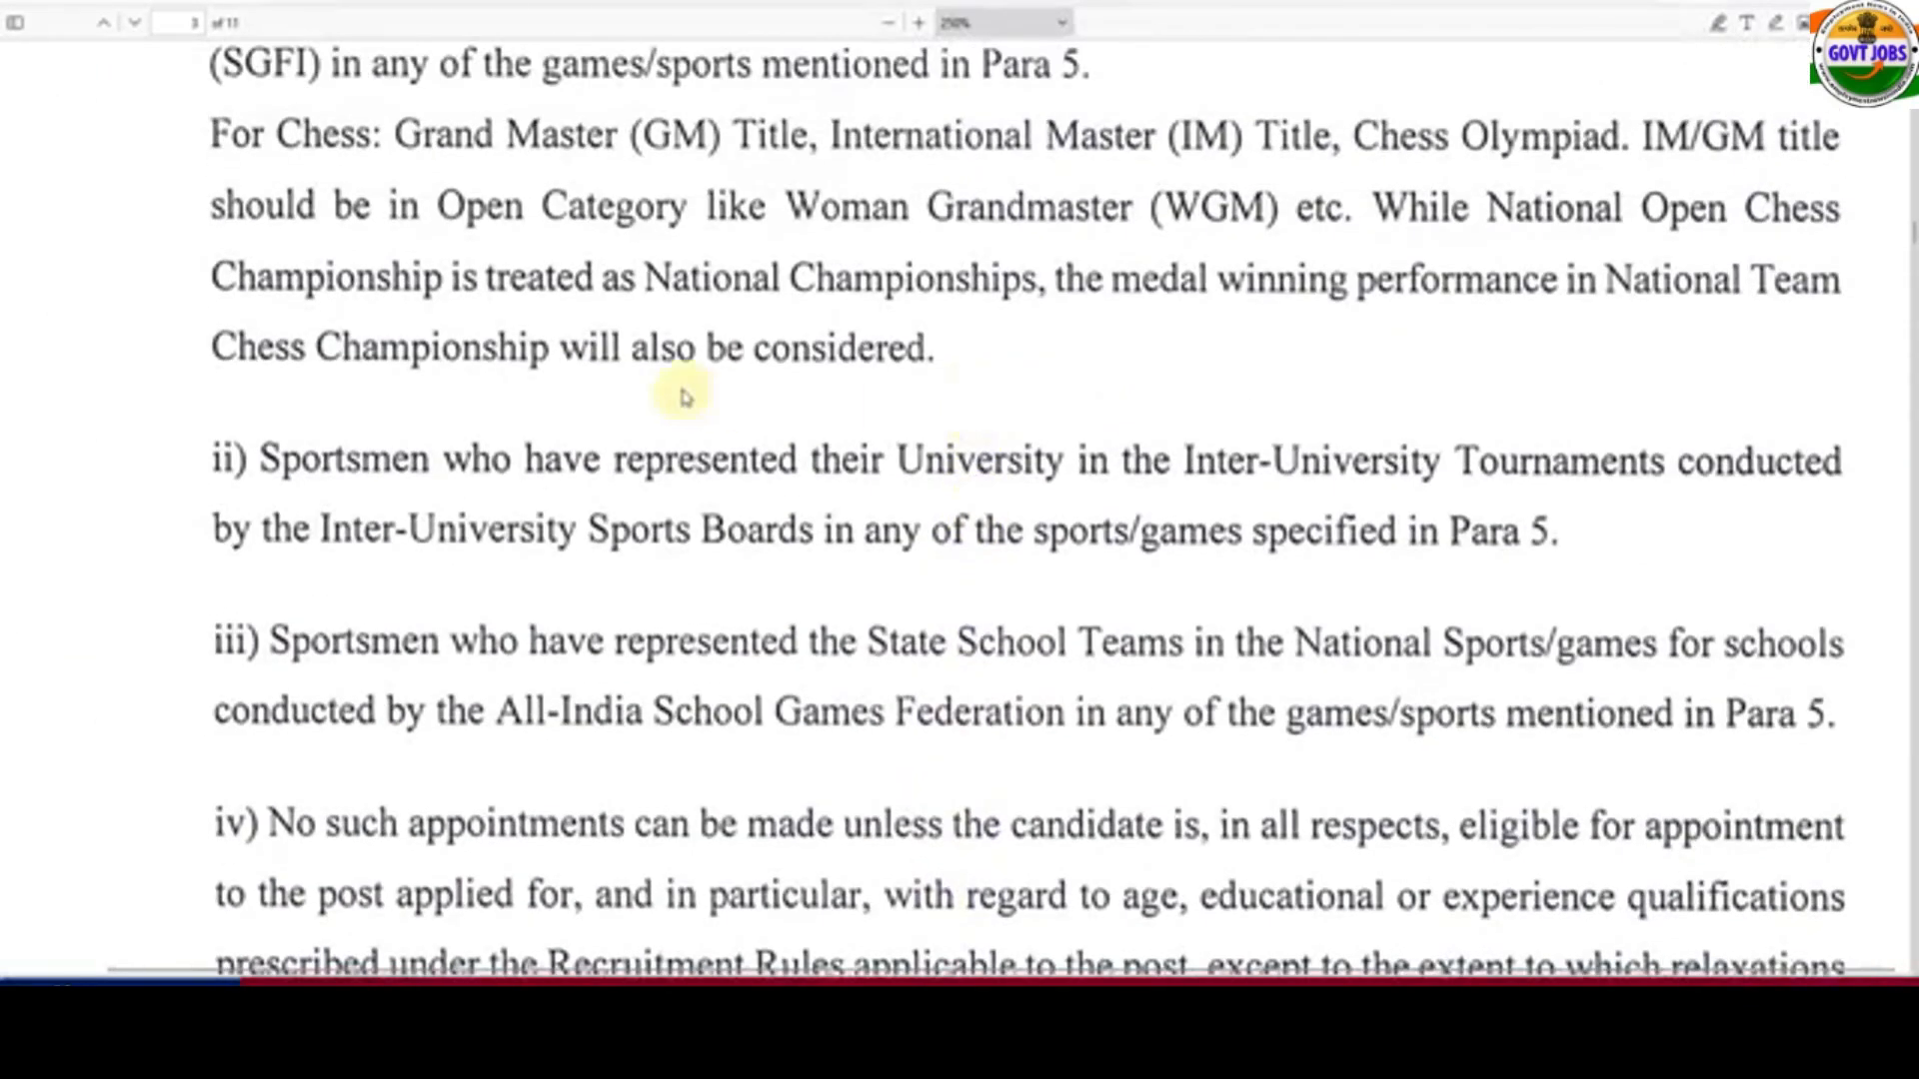
pyautogui.scroll(2, 725, 418)
pyautogui.scroll(-2, 813, 418)
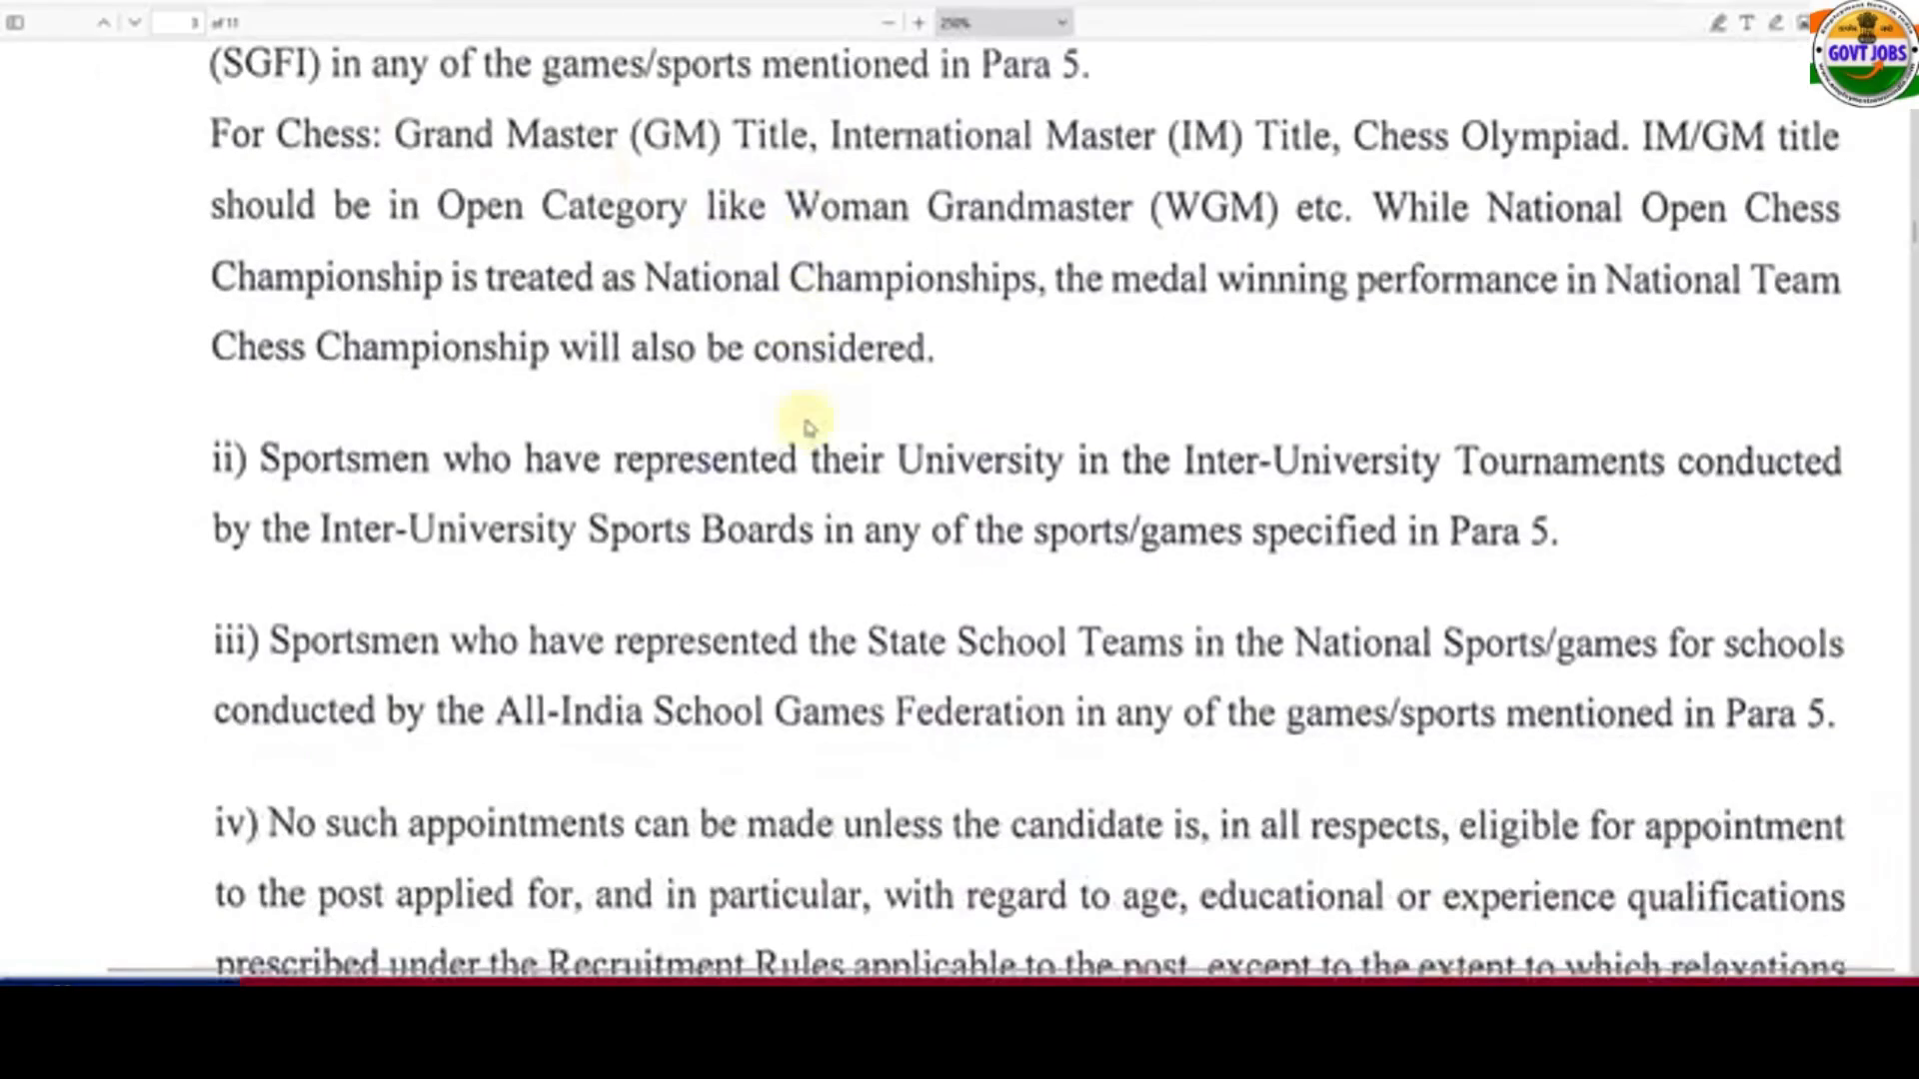
pyautogui.scroll(2, 808, 428)
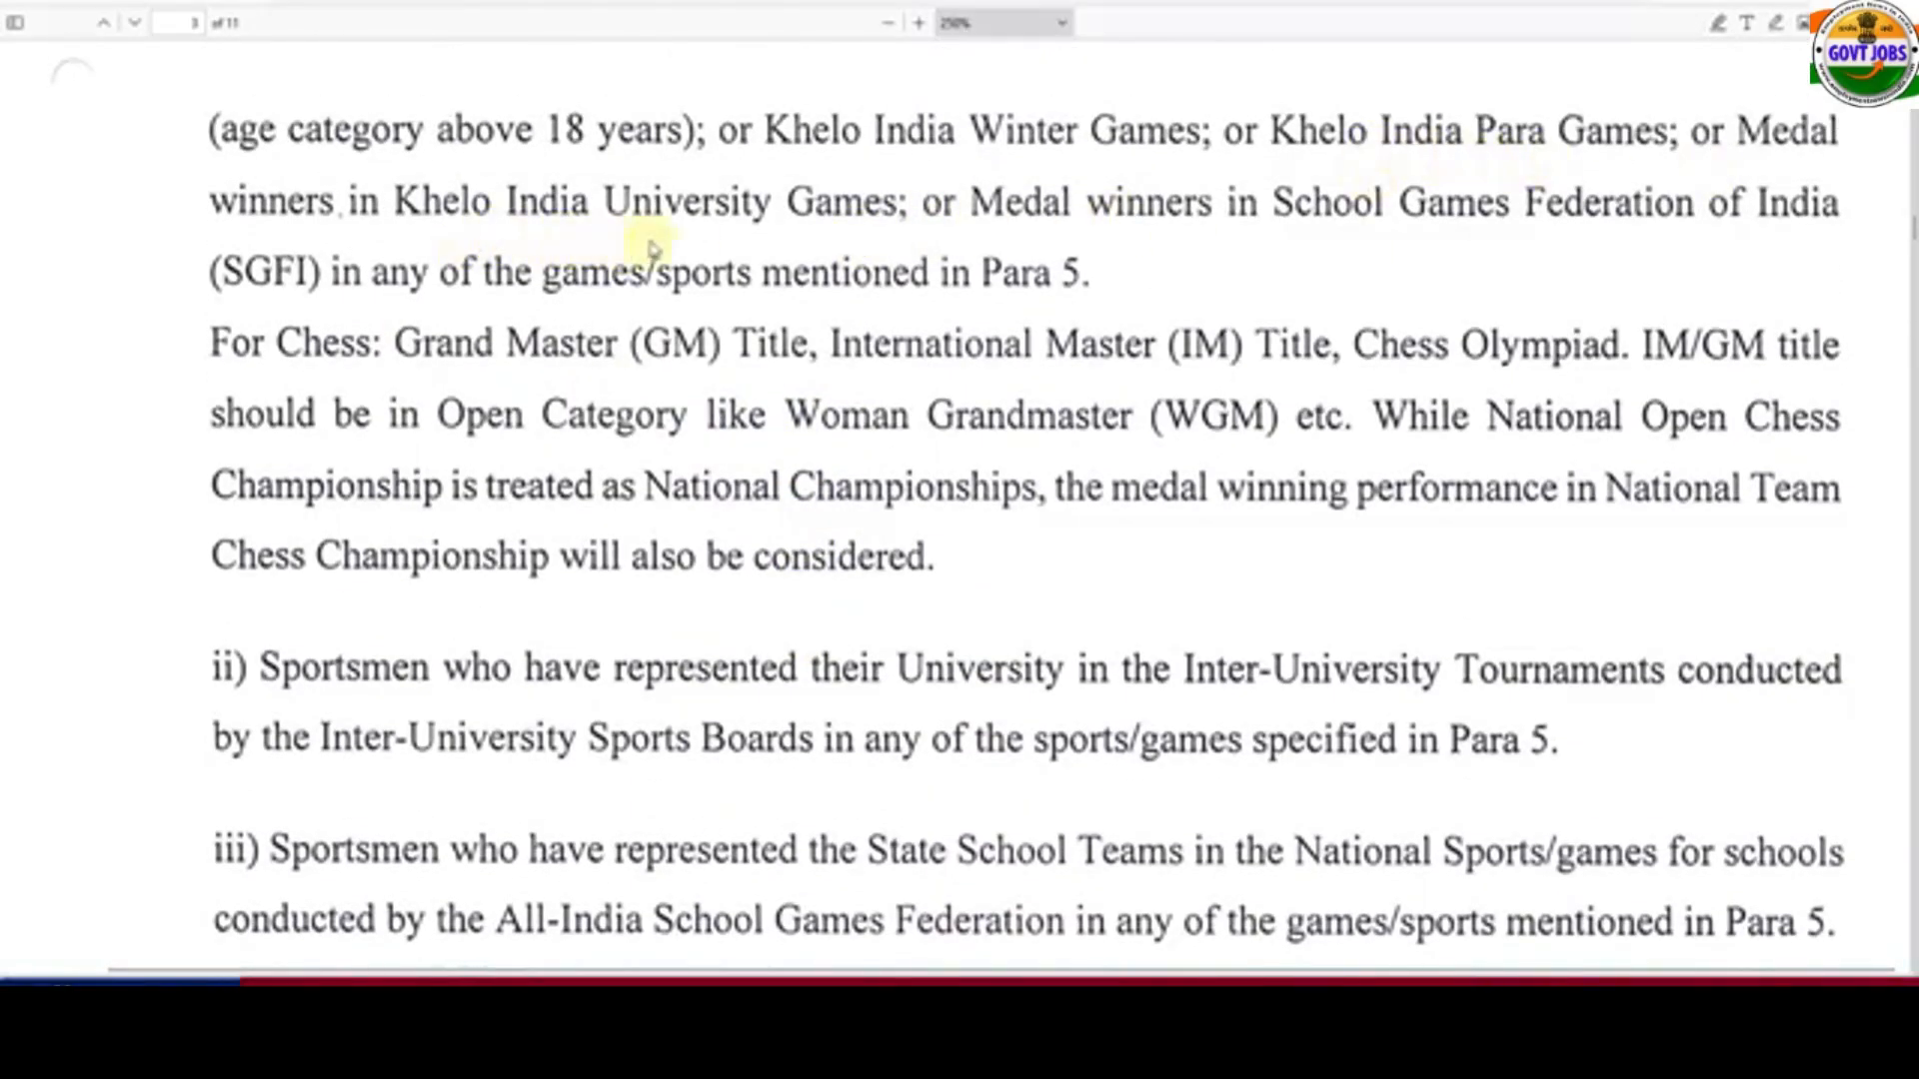
pyautogui.scroll(-2, 720, 380)
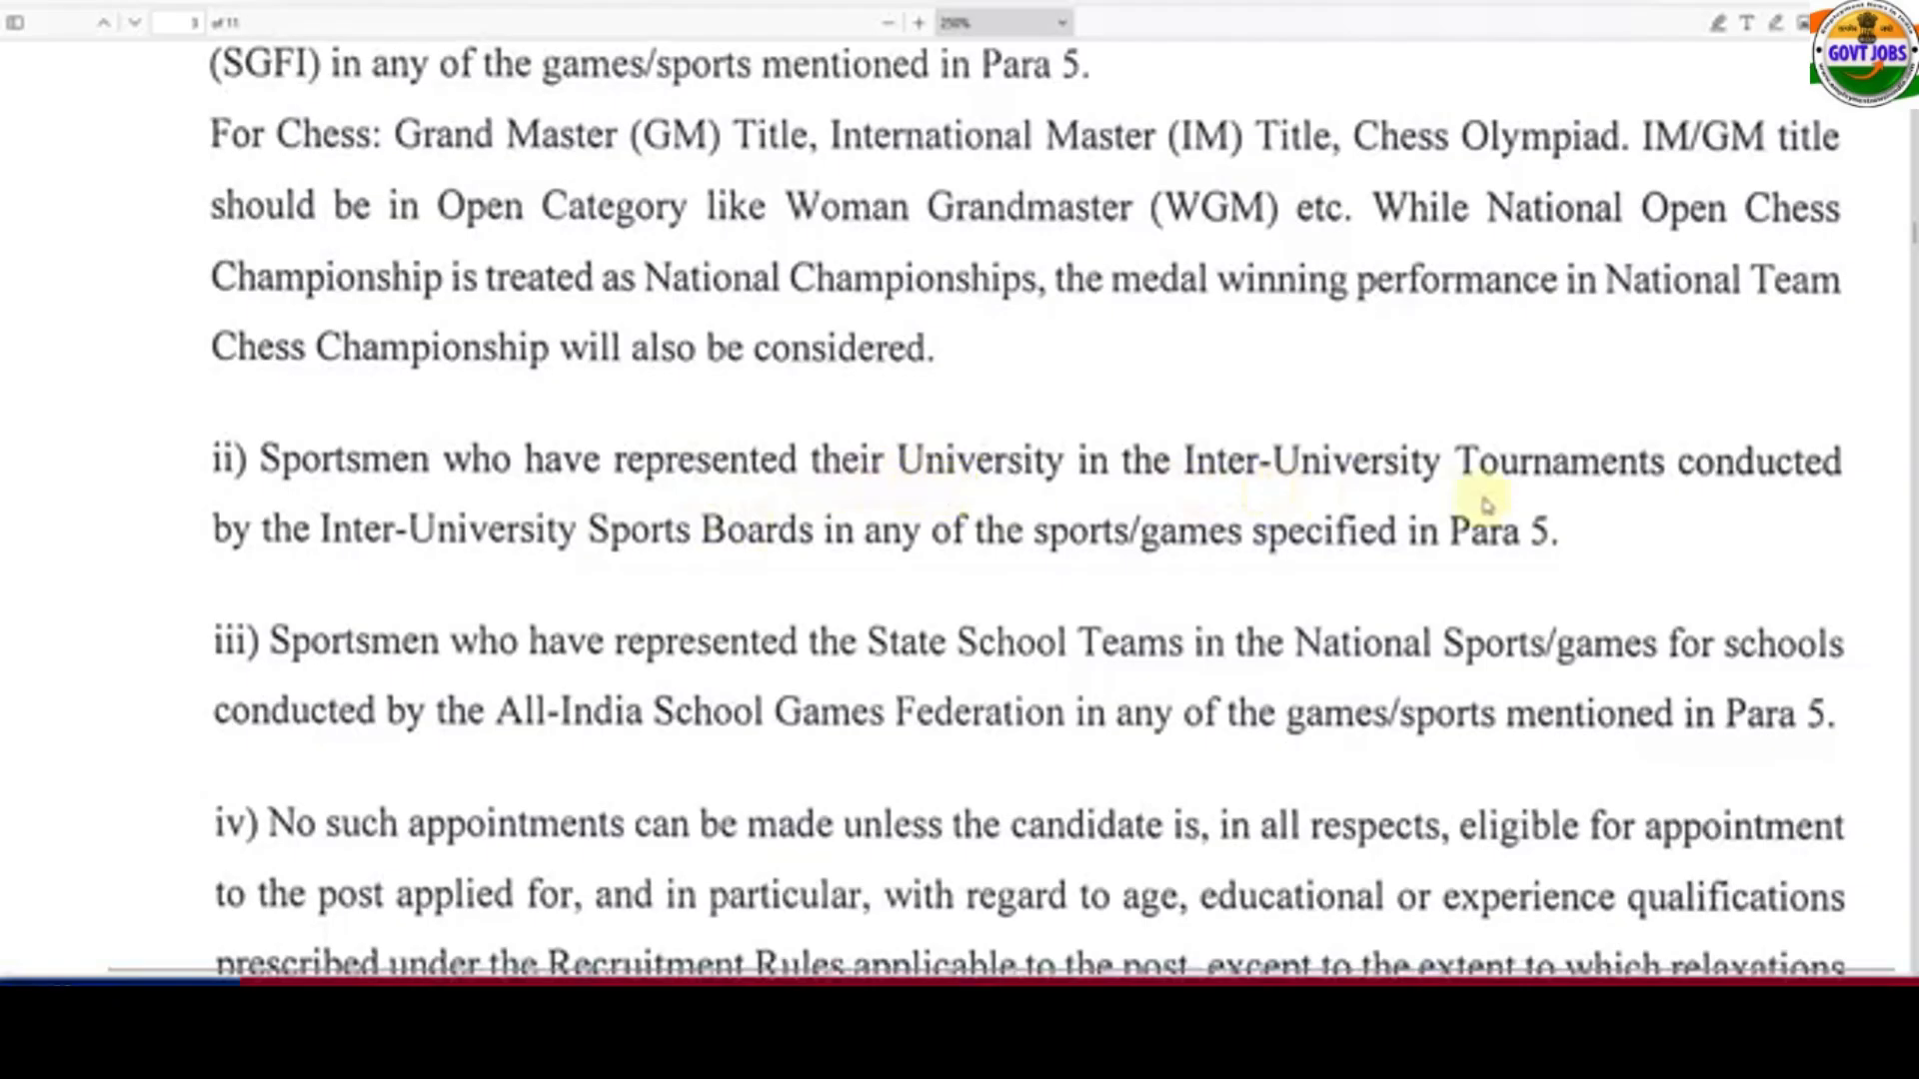
pyautogui.scroll(-1, 1333, 493)
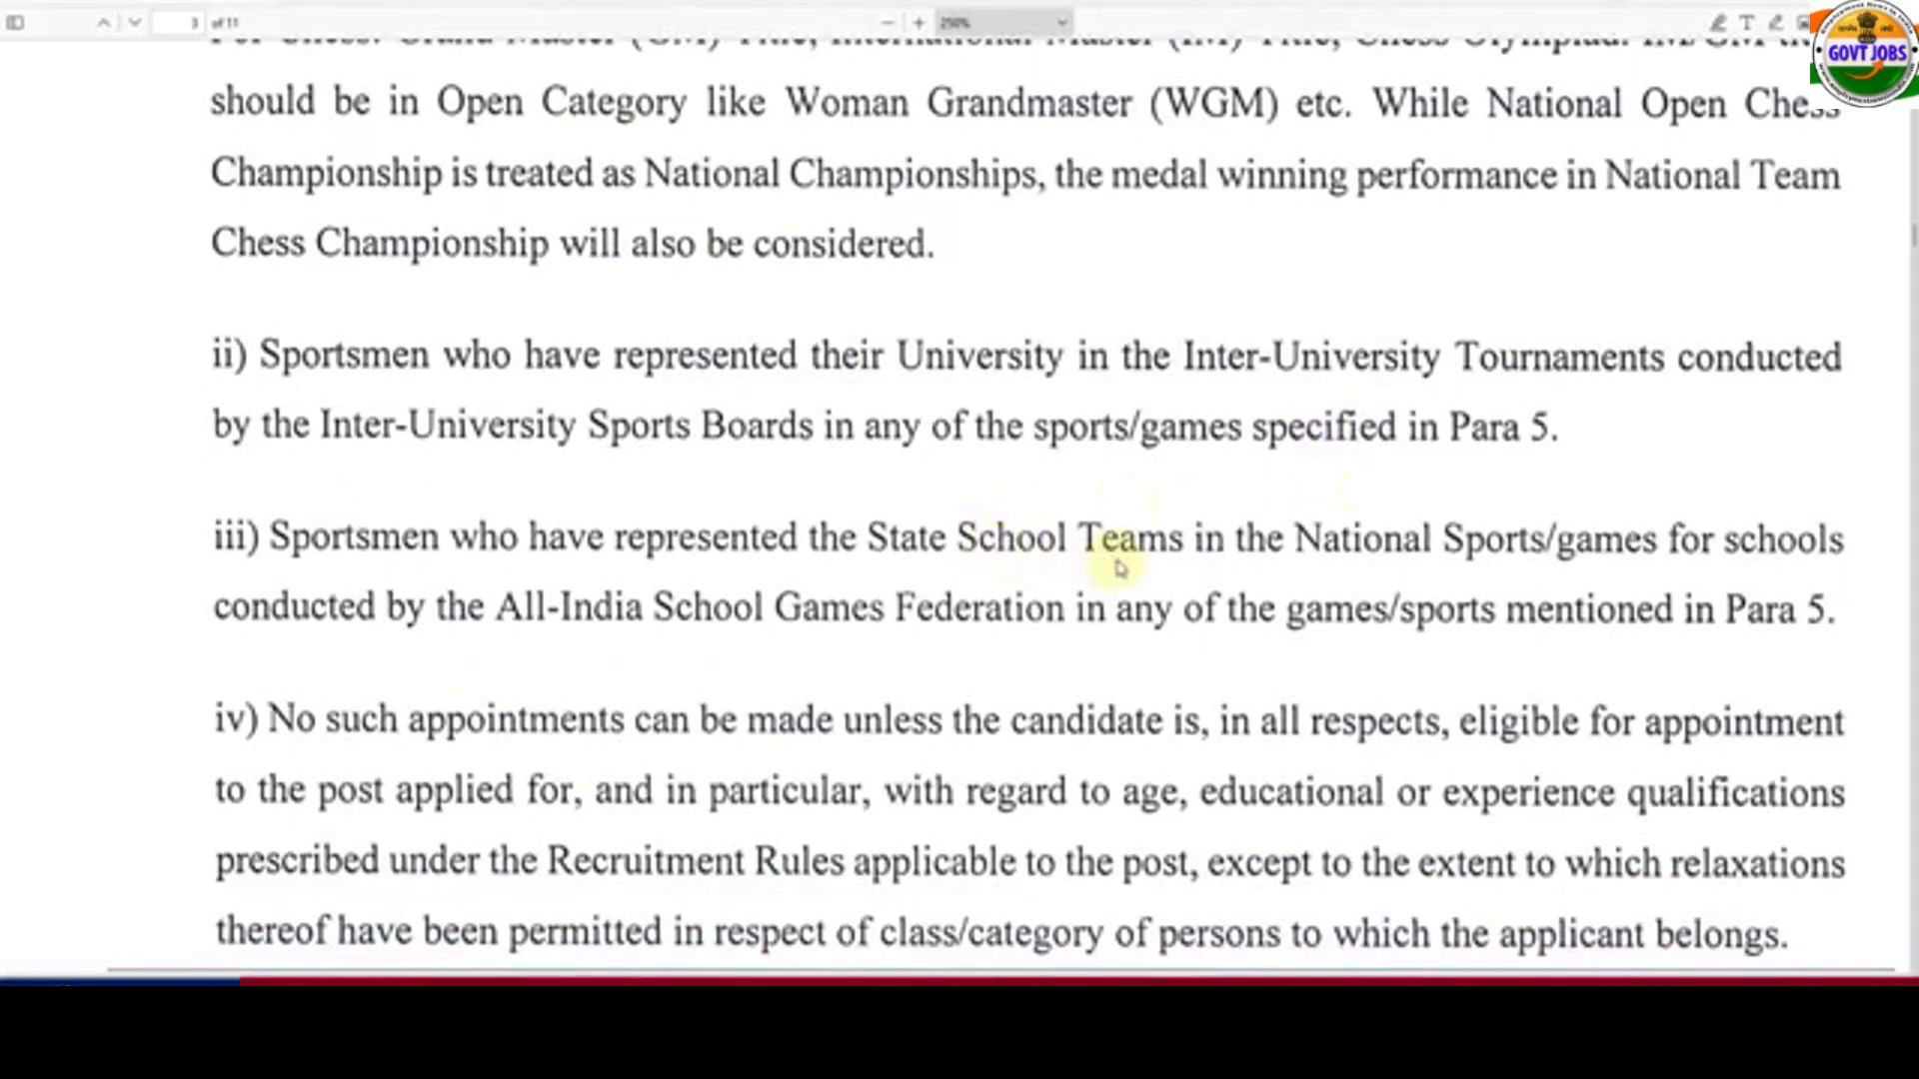
pyautogui.scroll(-3, 1120, 568)
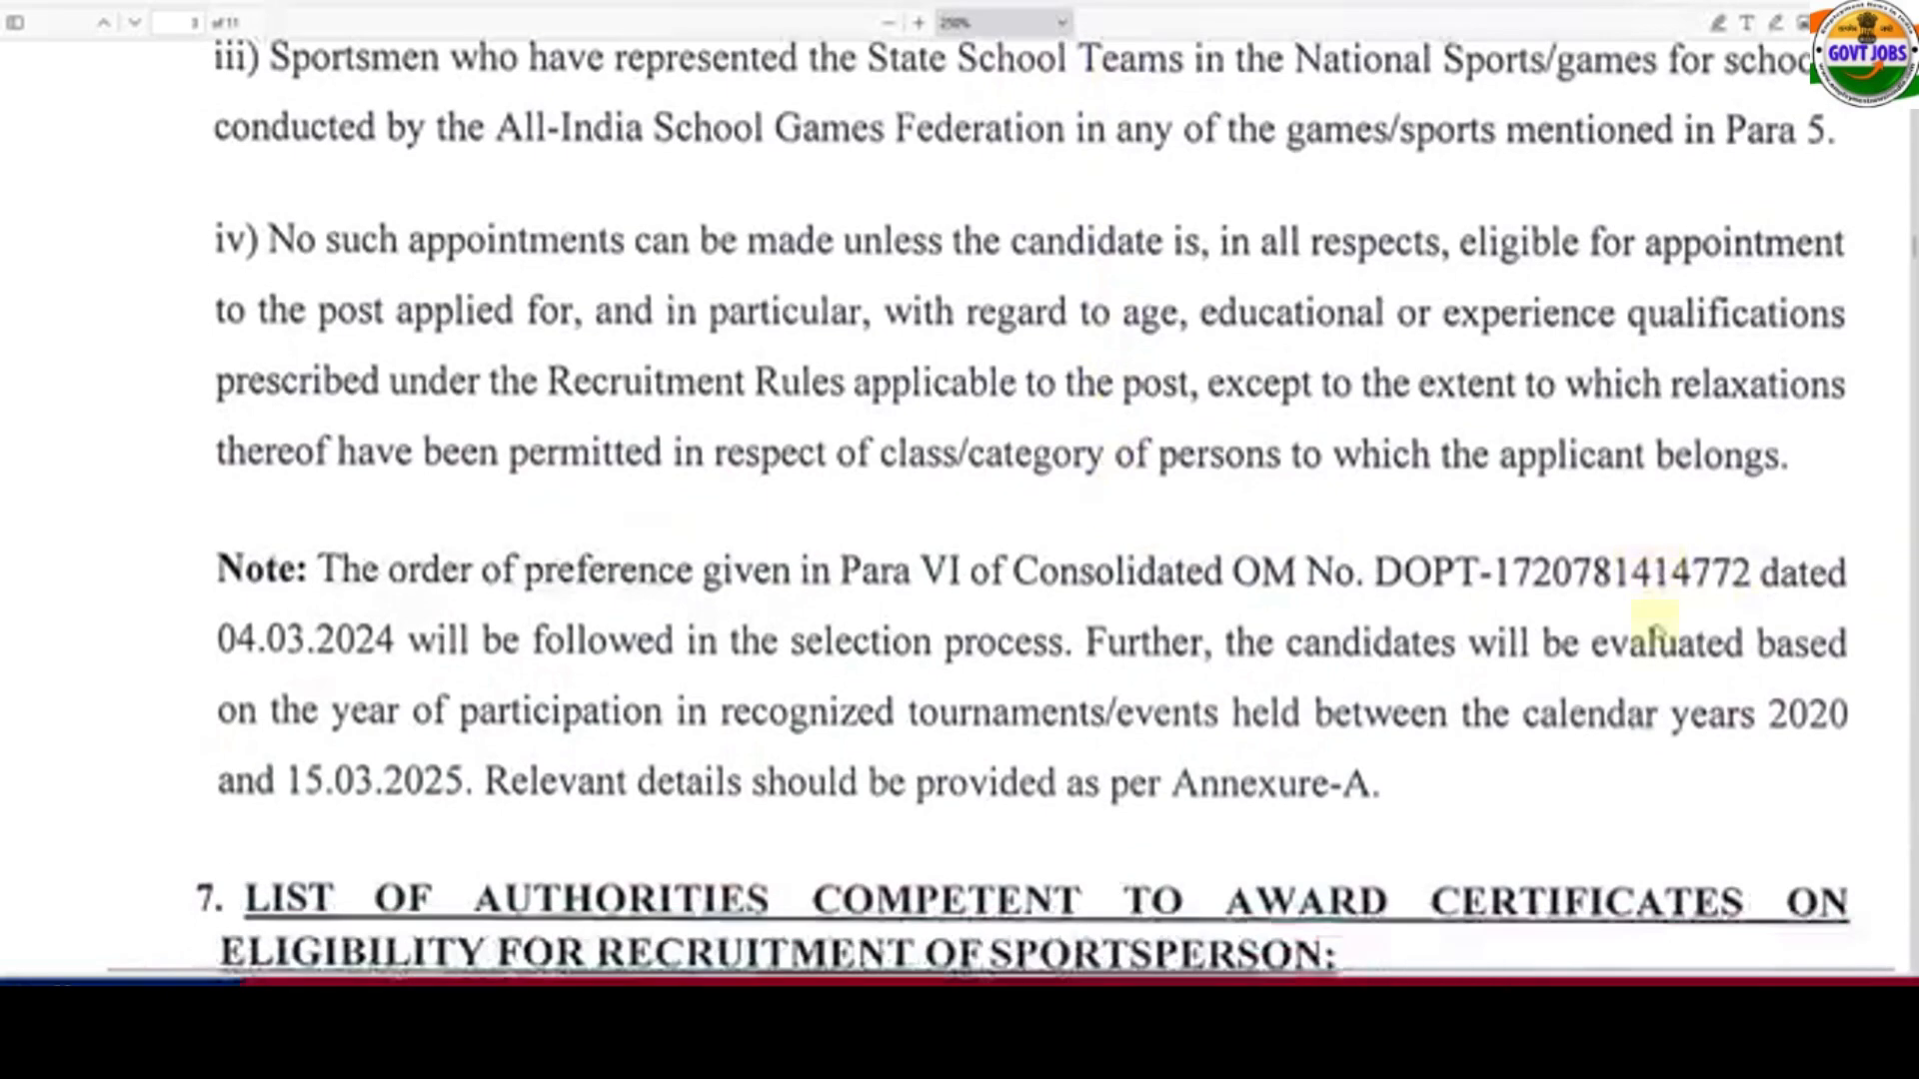
pyautogui.scroll(-3, 1639, 639)
pyautogui.scroll(-3, 1548, 607)
pyautogui.scroll(-6, 1294, 585)
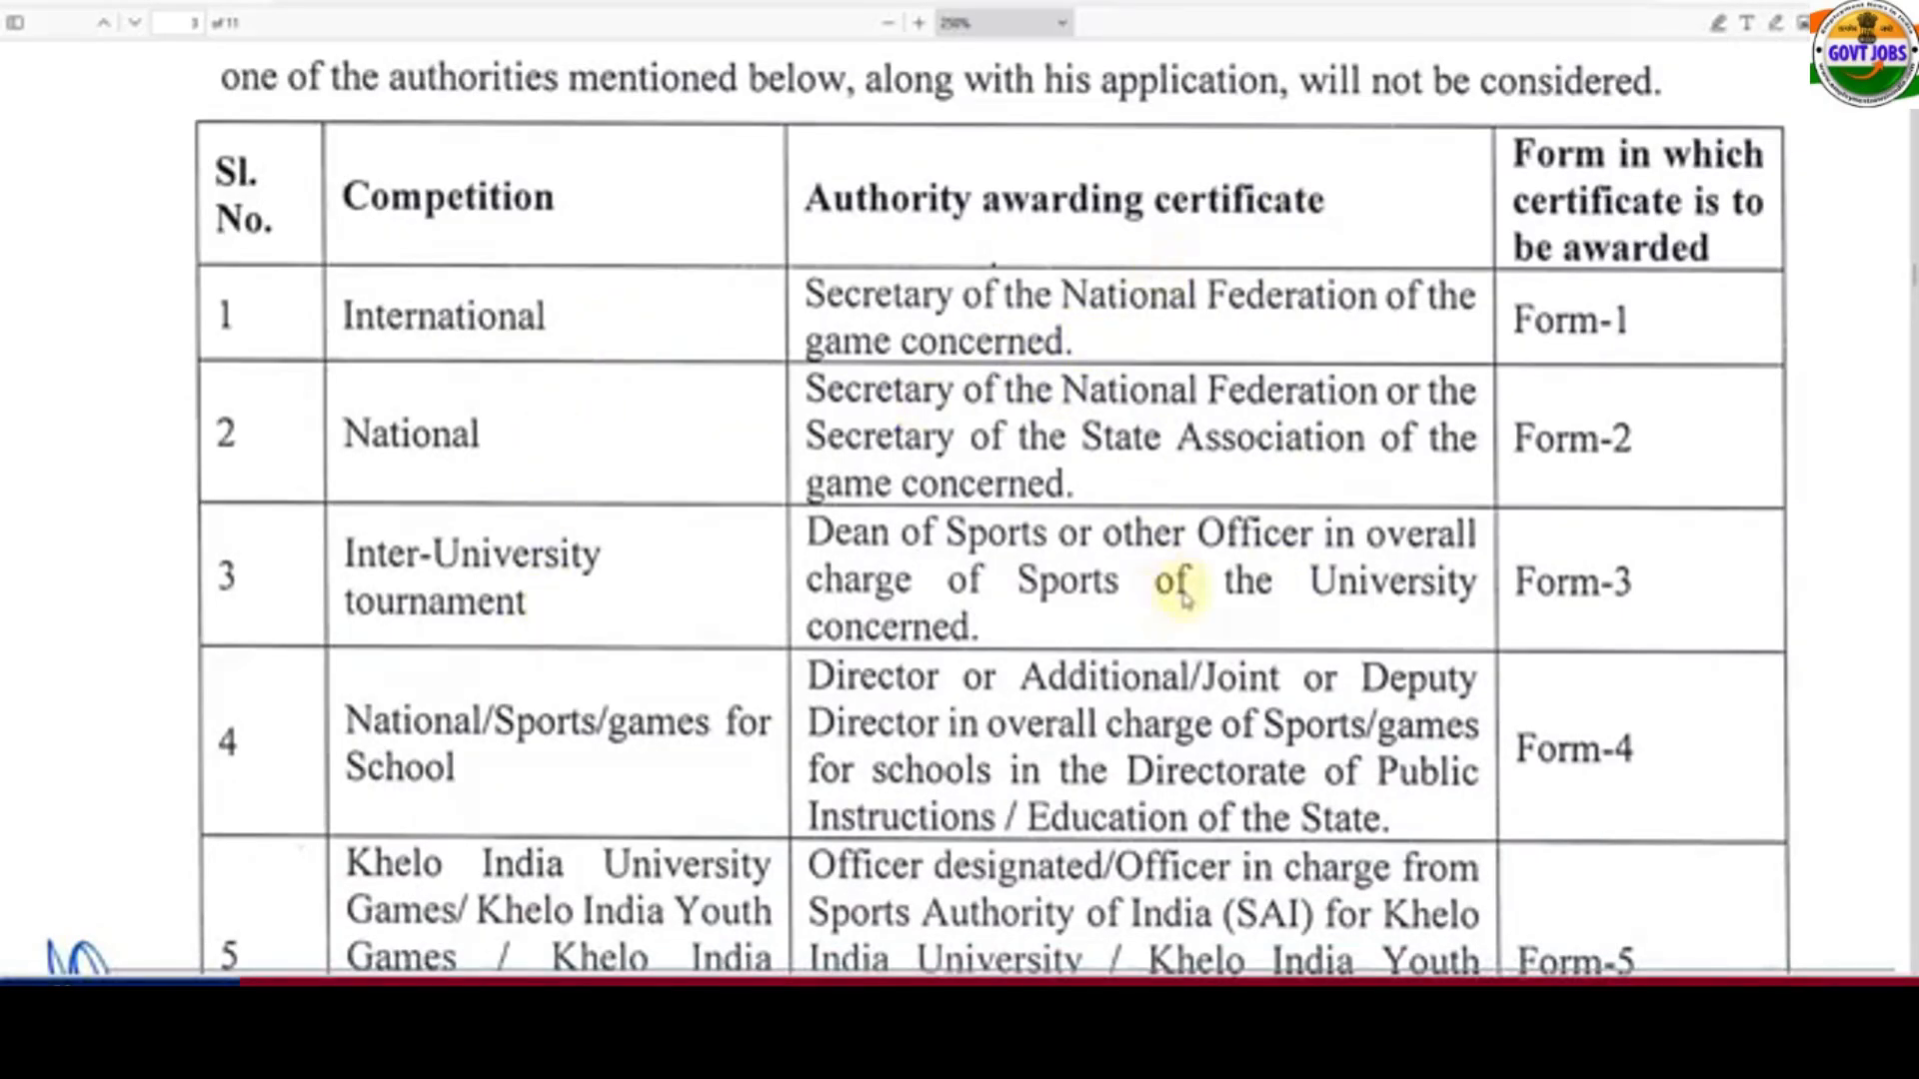
pyautogui.scroll(-3, 1679, 475)
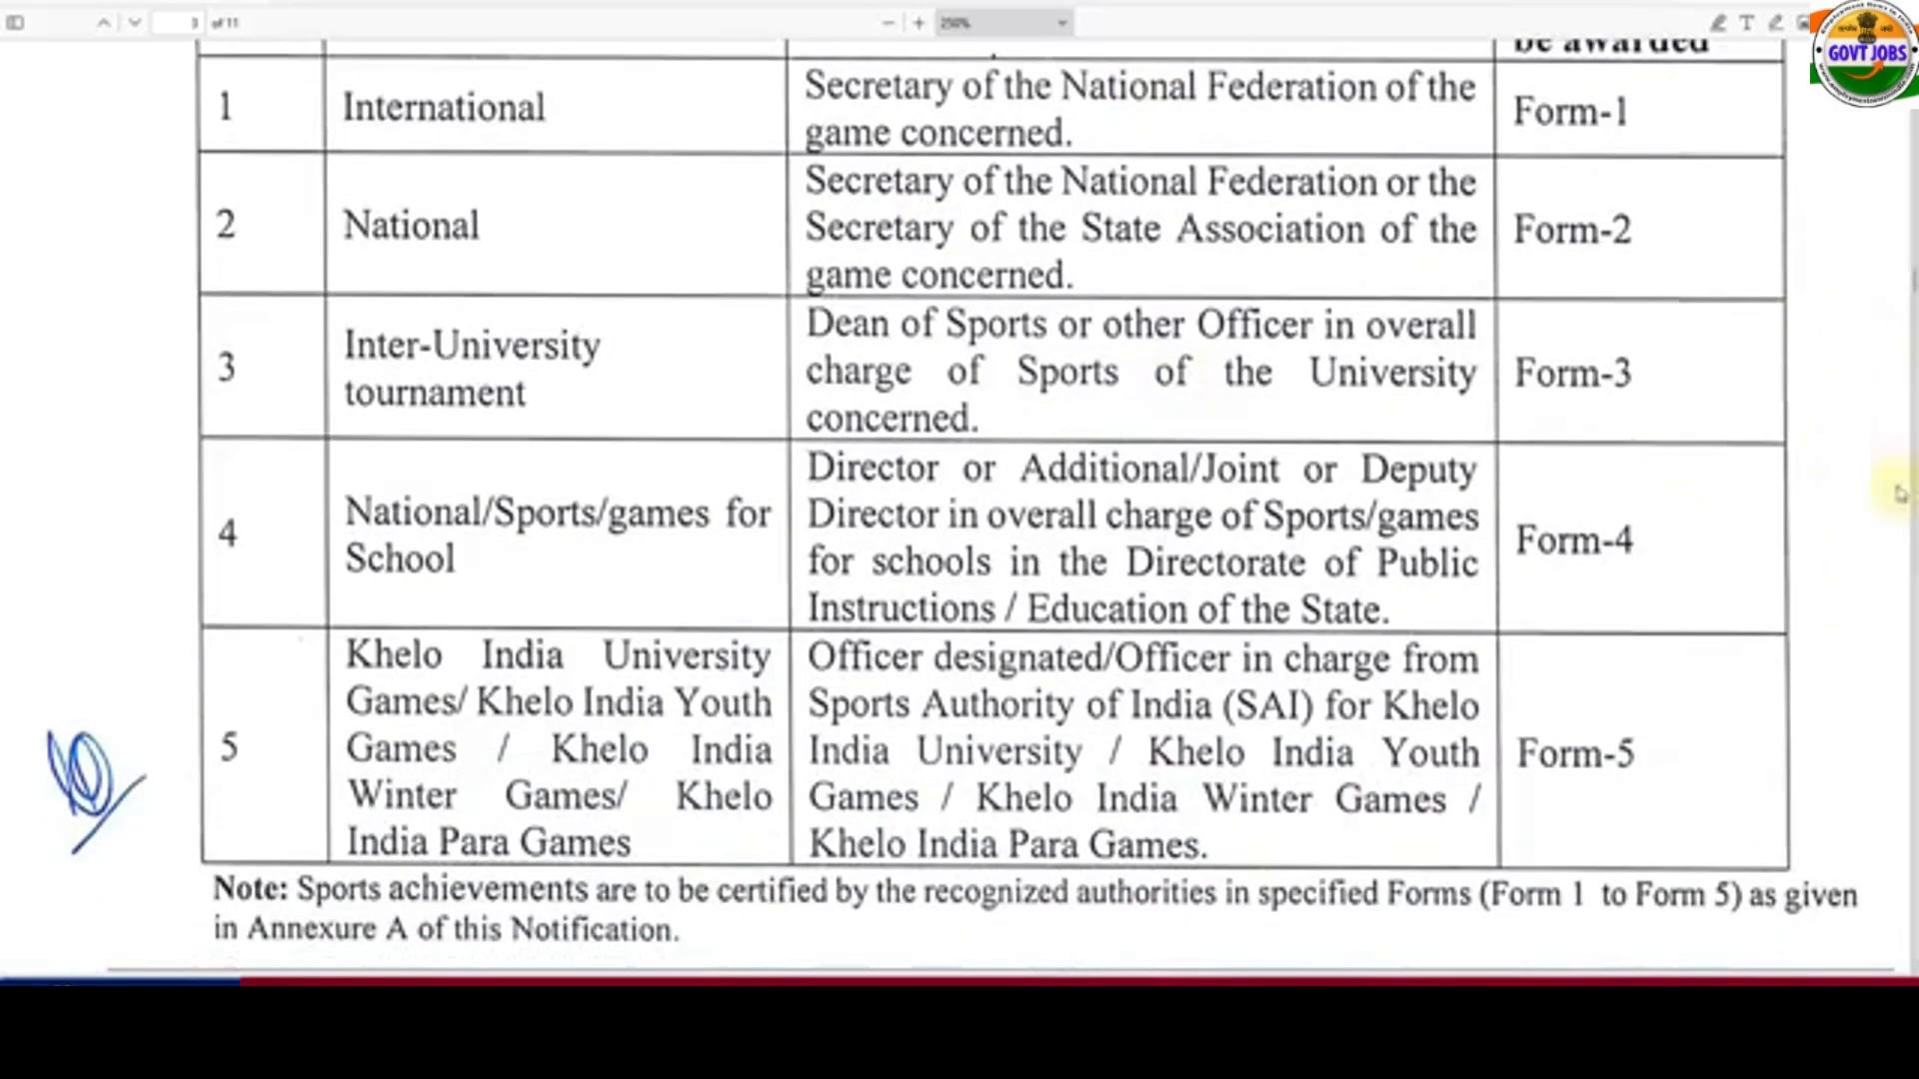
# - Review the certificates to upload, the general instructions and the Annexure-A specimen forms in the rest of the notice
pyautogui.scroll(-15, 1667, 571)
pyautogui.scroll(-20, 1619, 578)
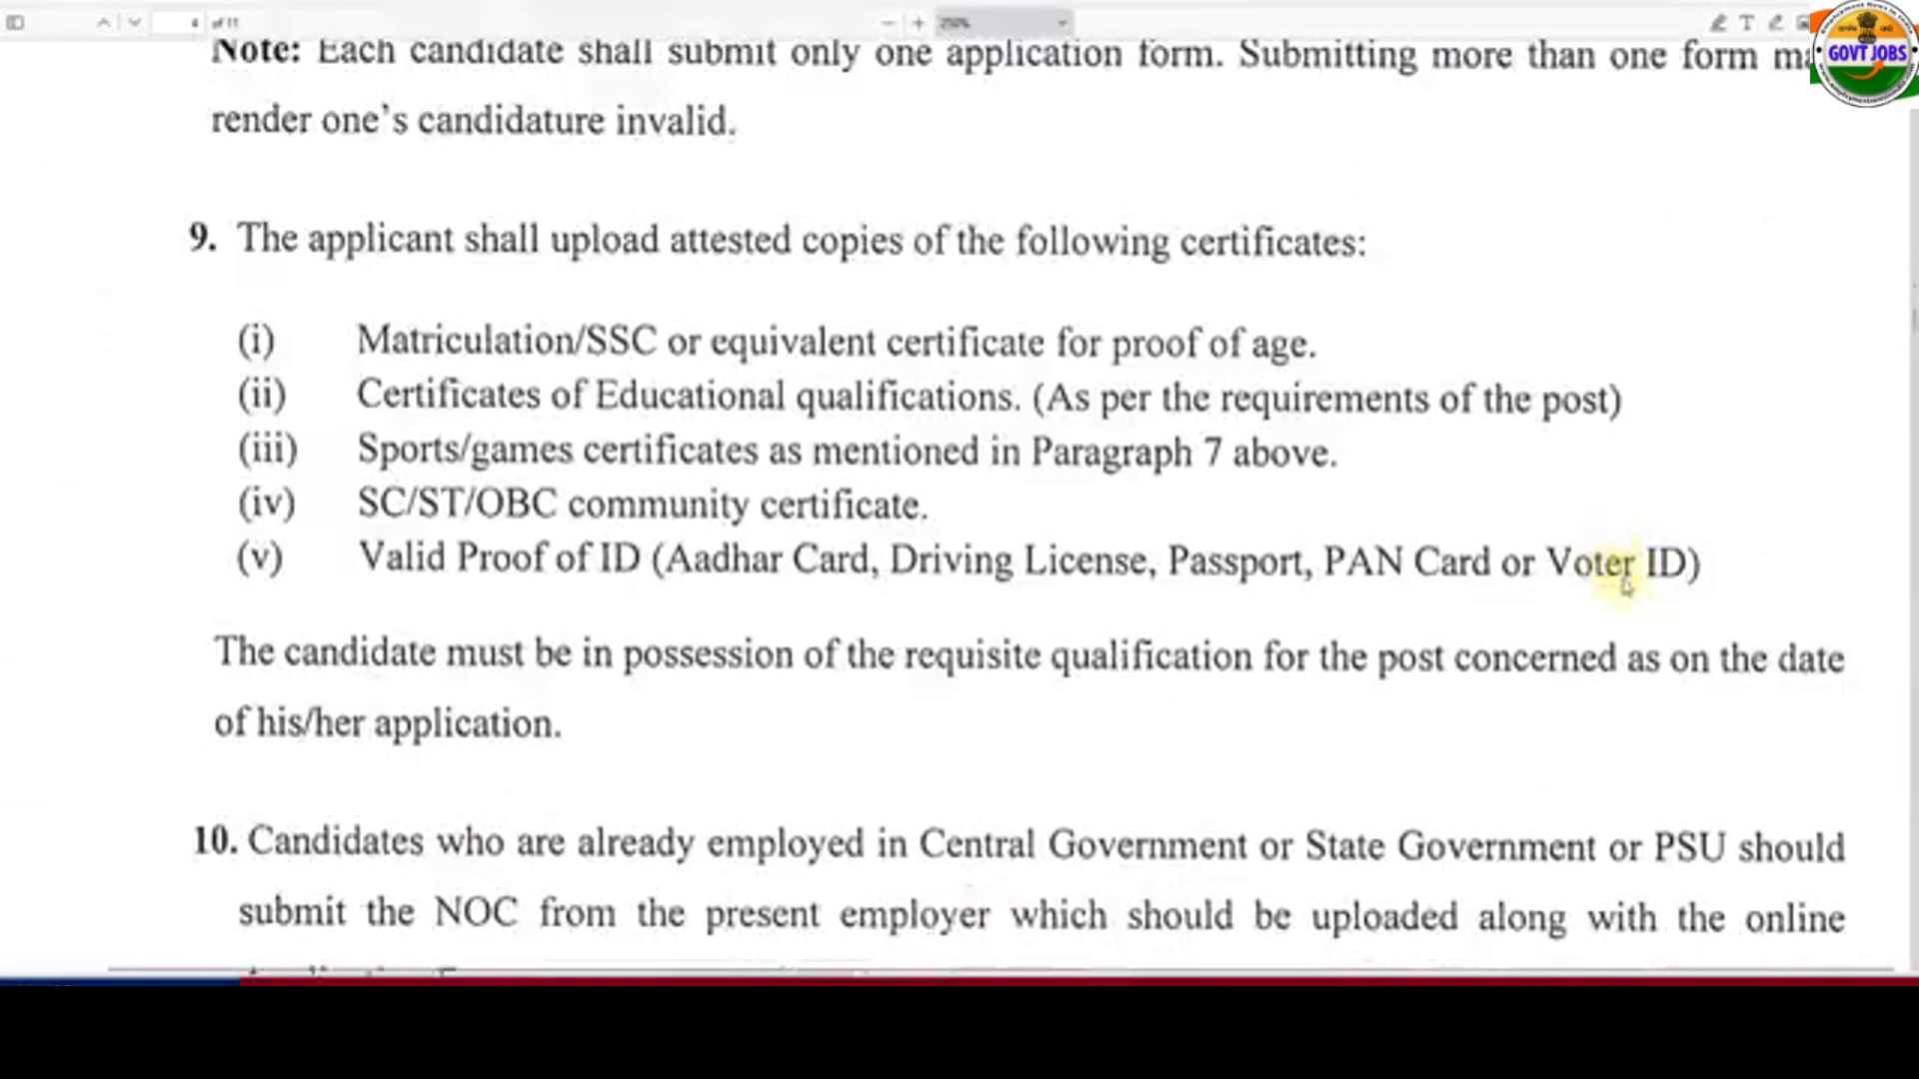
pyautogui.scroll(-20, 1559, 539)
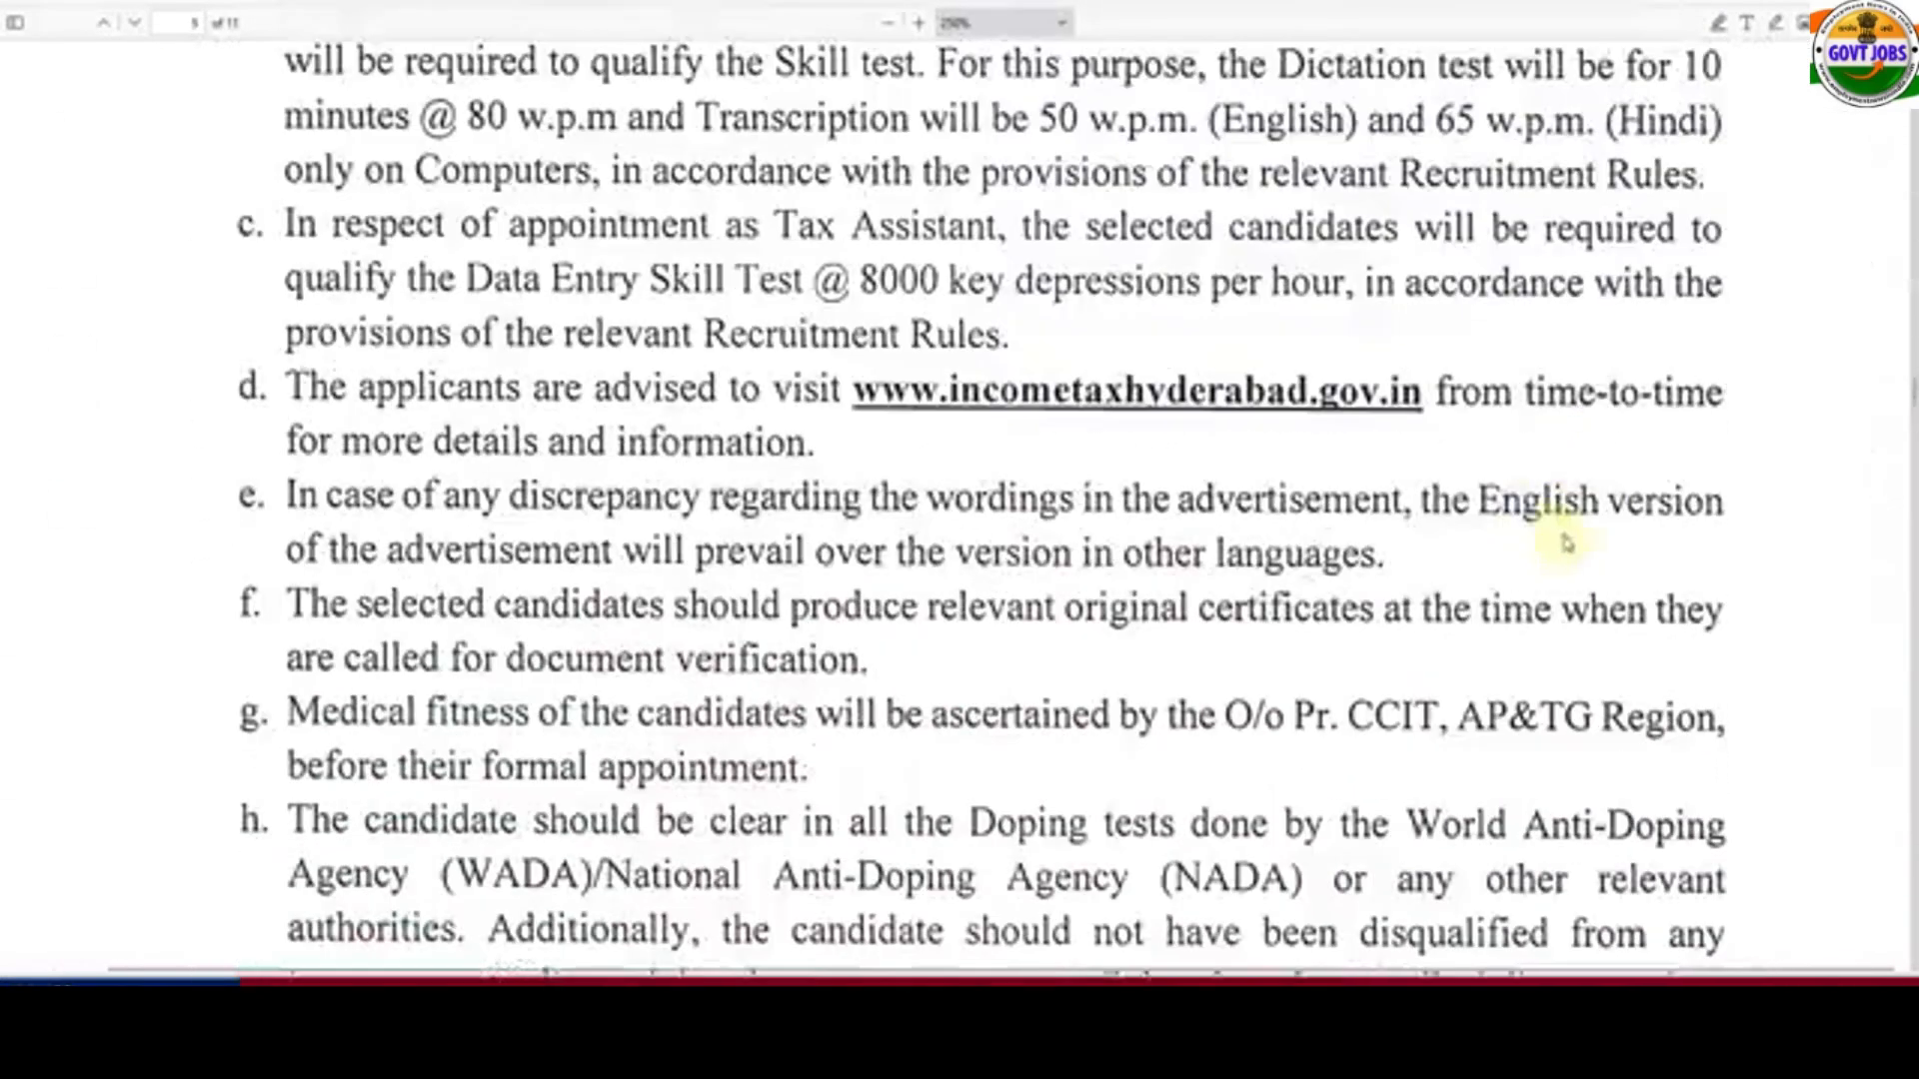
pyautogui.scroll(-2, 1651, 559)
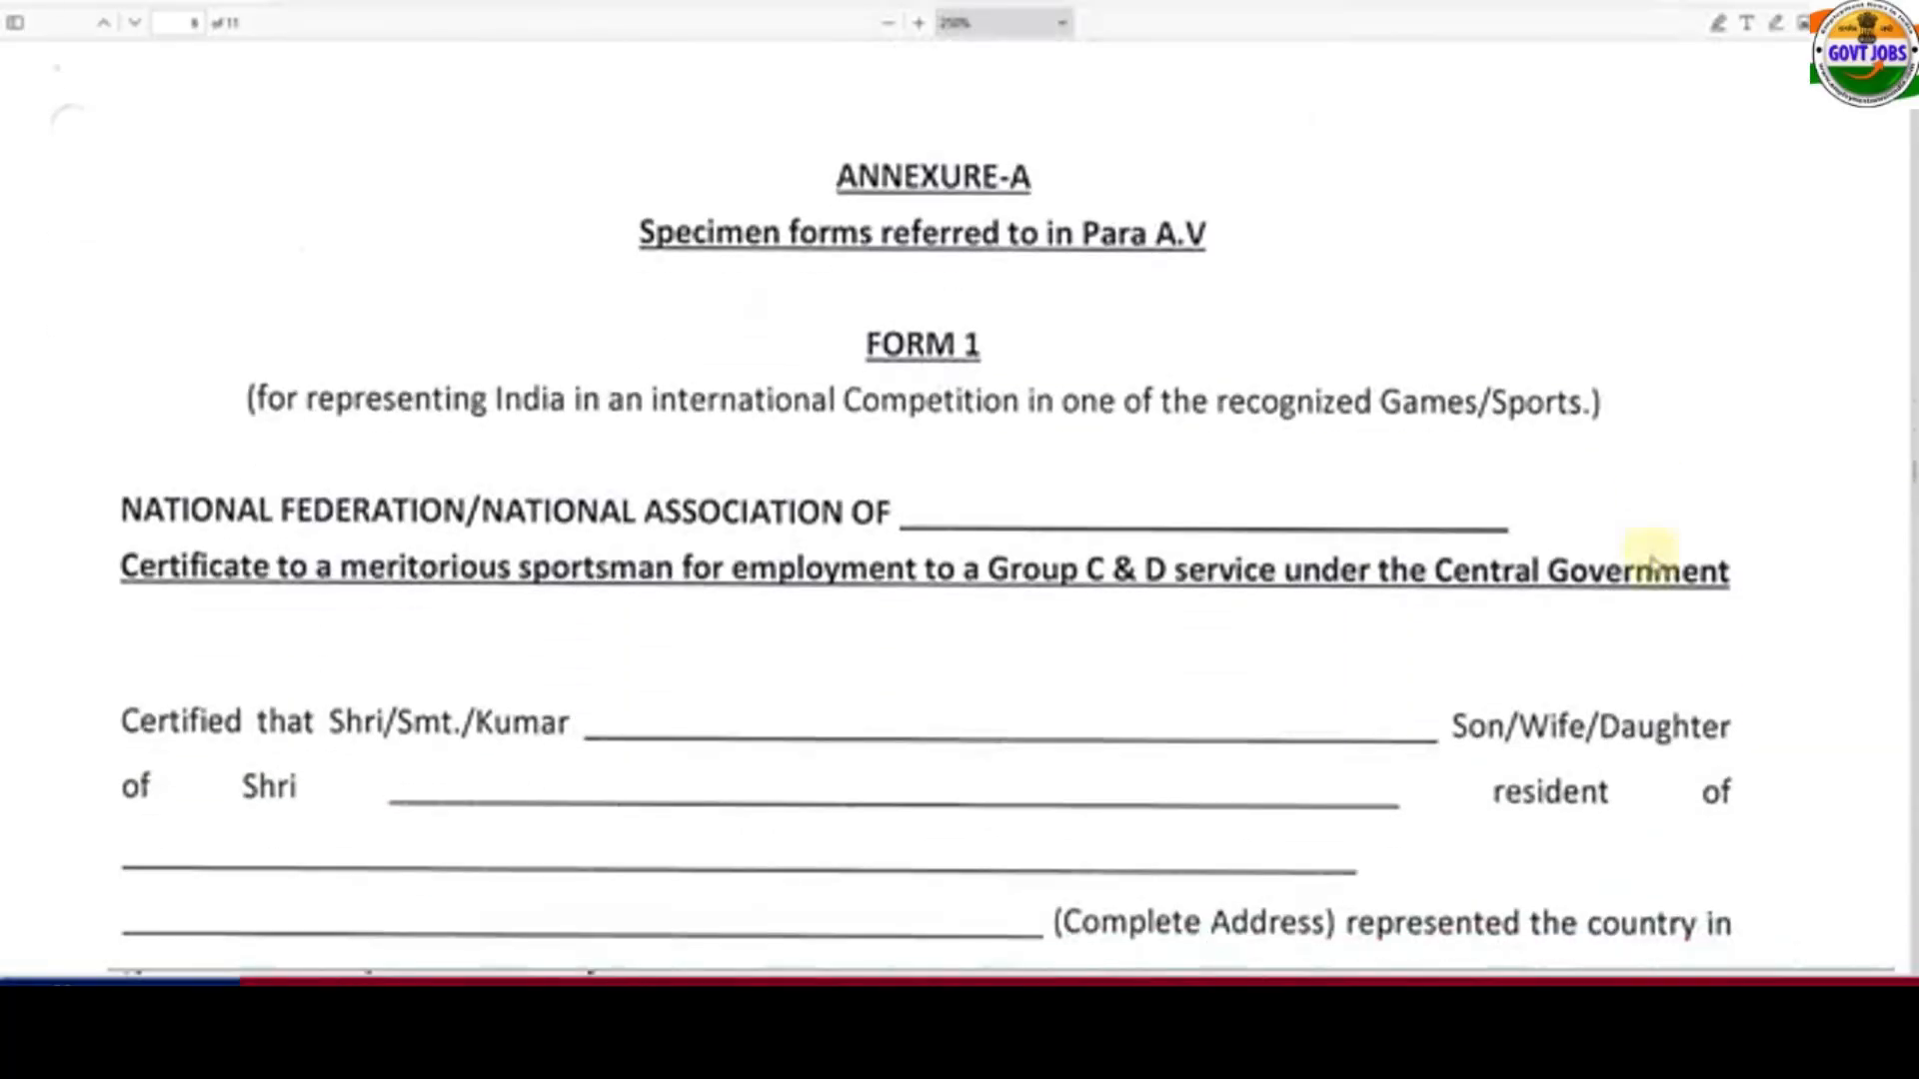
pyautogui.scroll(-10, 1099, 409)
pyautogui.scroll(-15, 1131, 422)
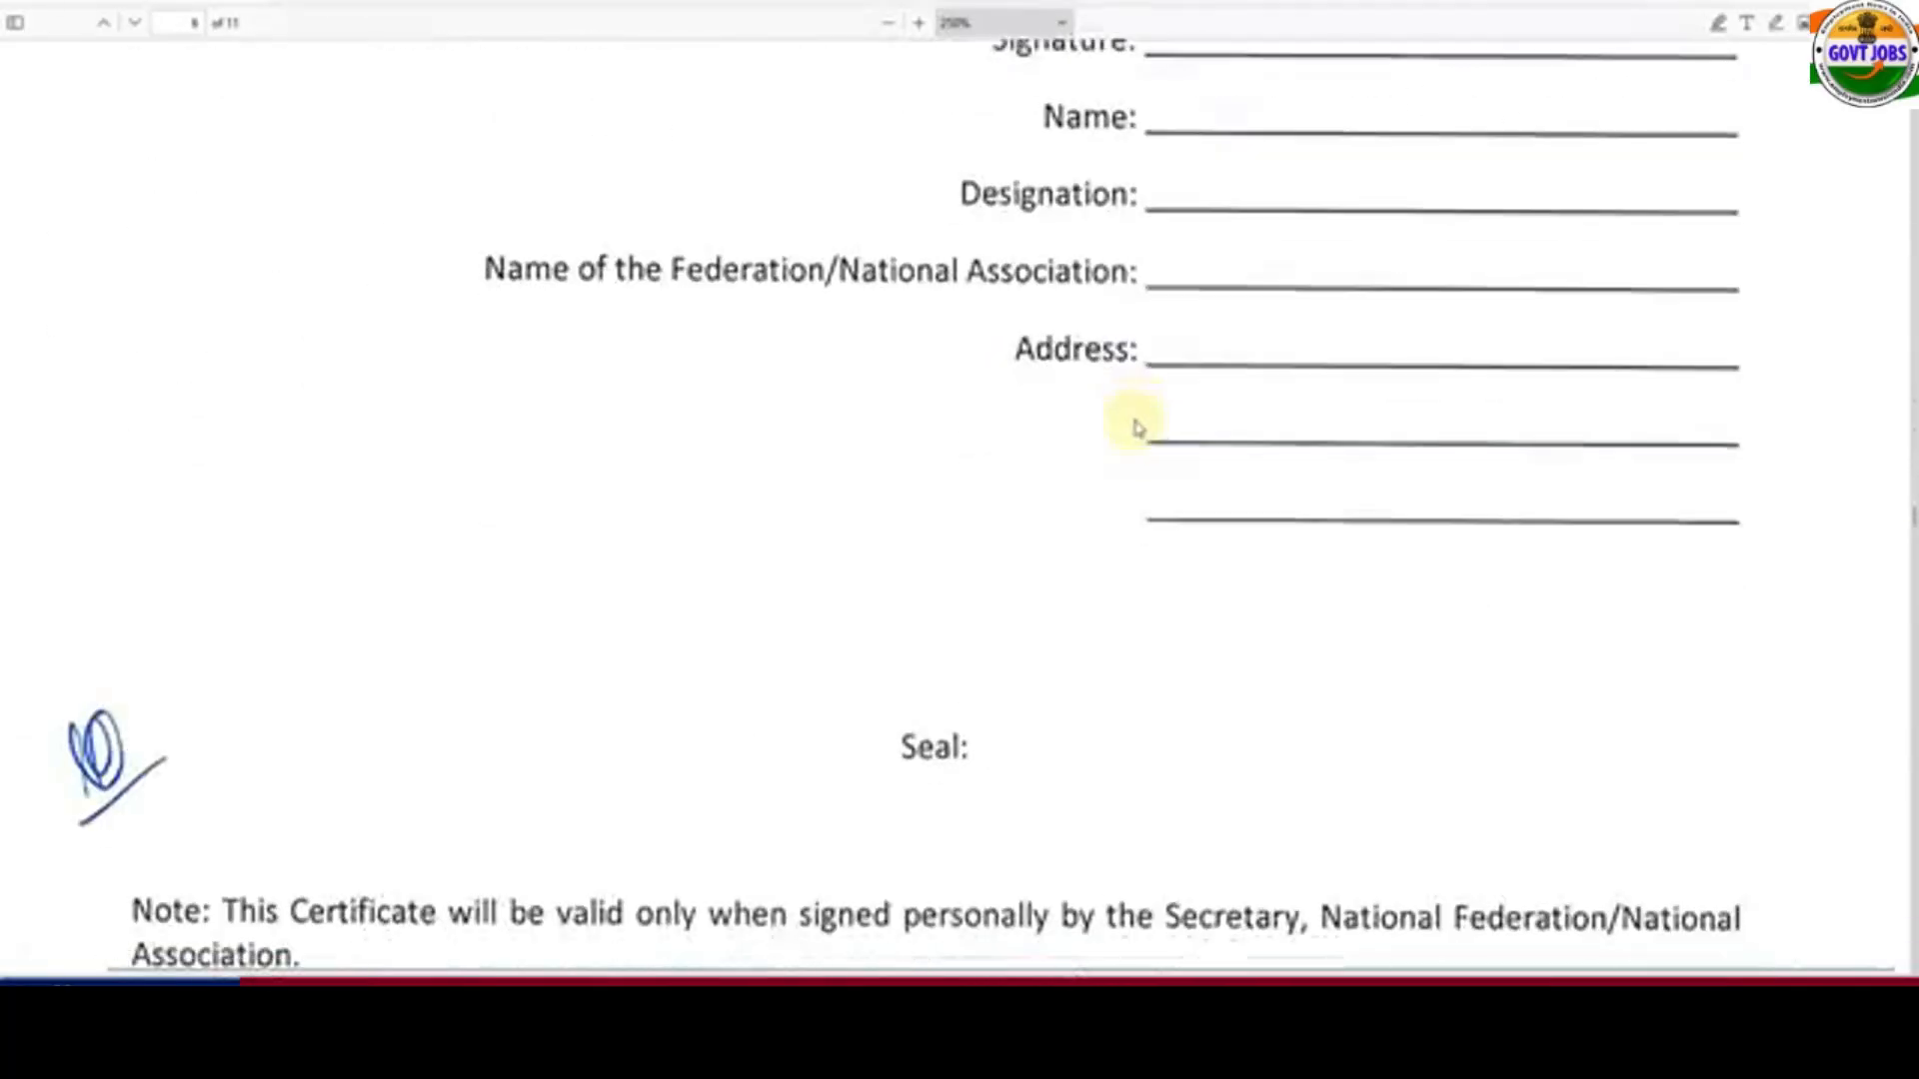
pyautogui.scroll(-6, 967, 488)
pyautogui.scroll(-15, 987, 493)
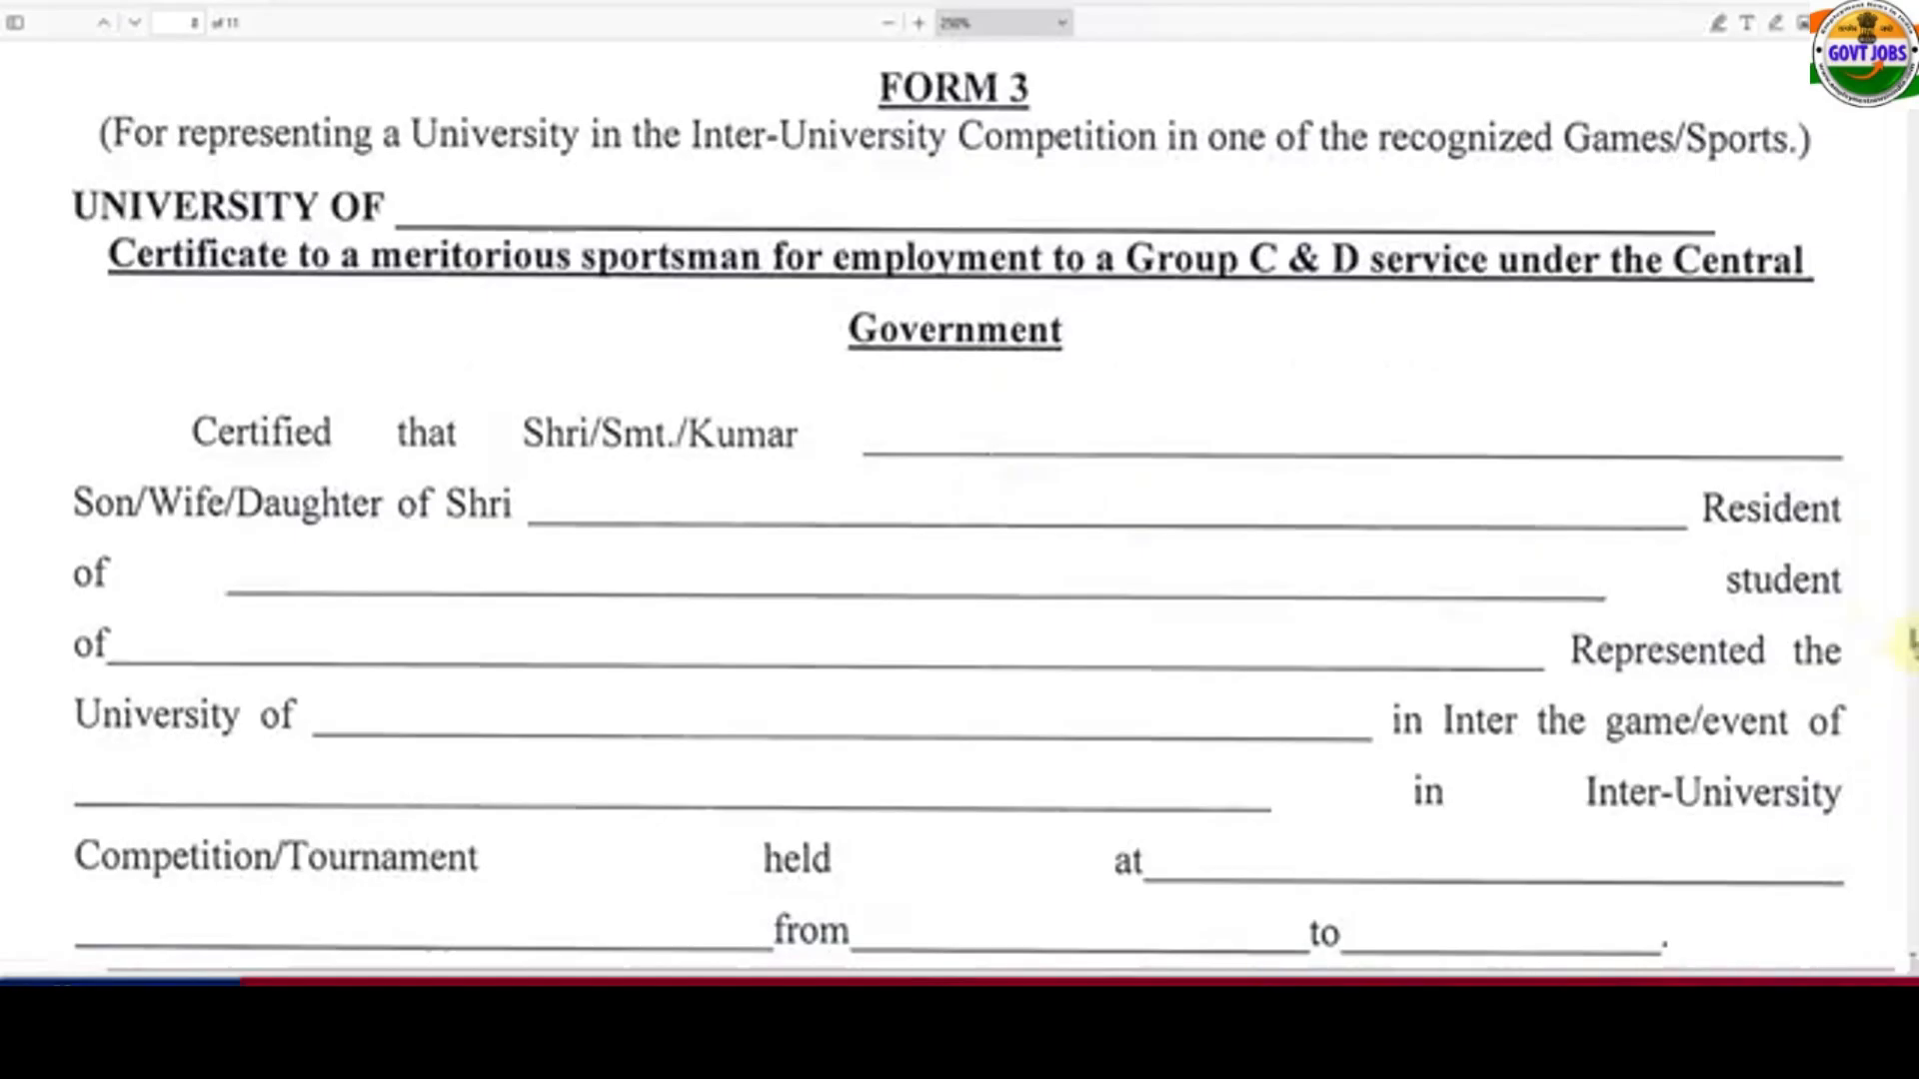
pyautogui.scroll(-20, 1909, 711)
pyautogui.moveTo(1911, 749); pyautogui.dragTo(1911, 60)
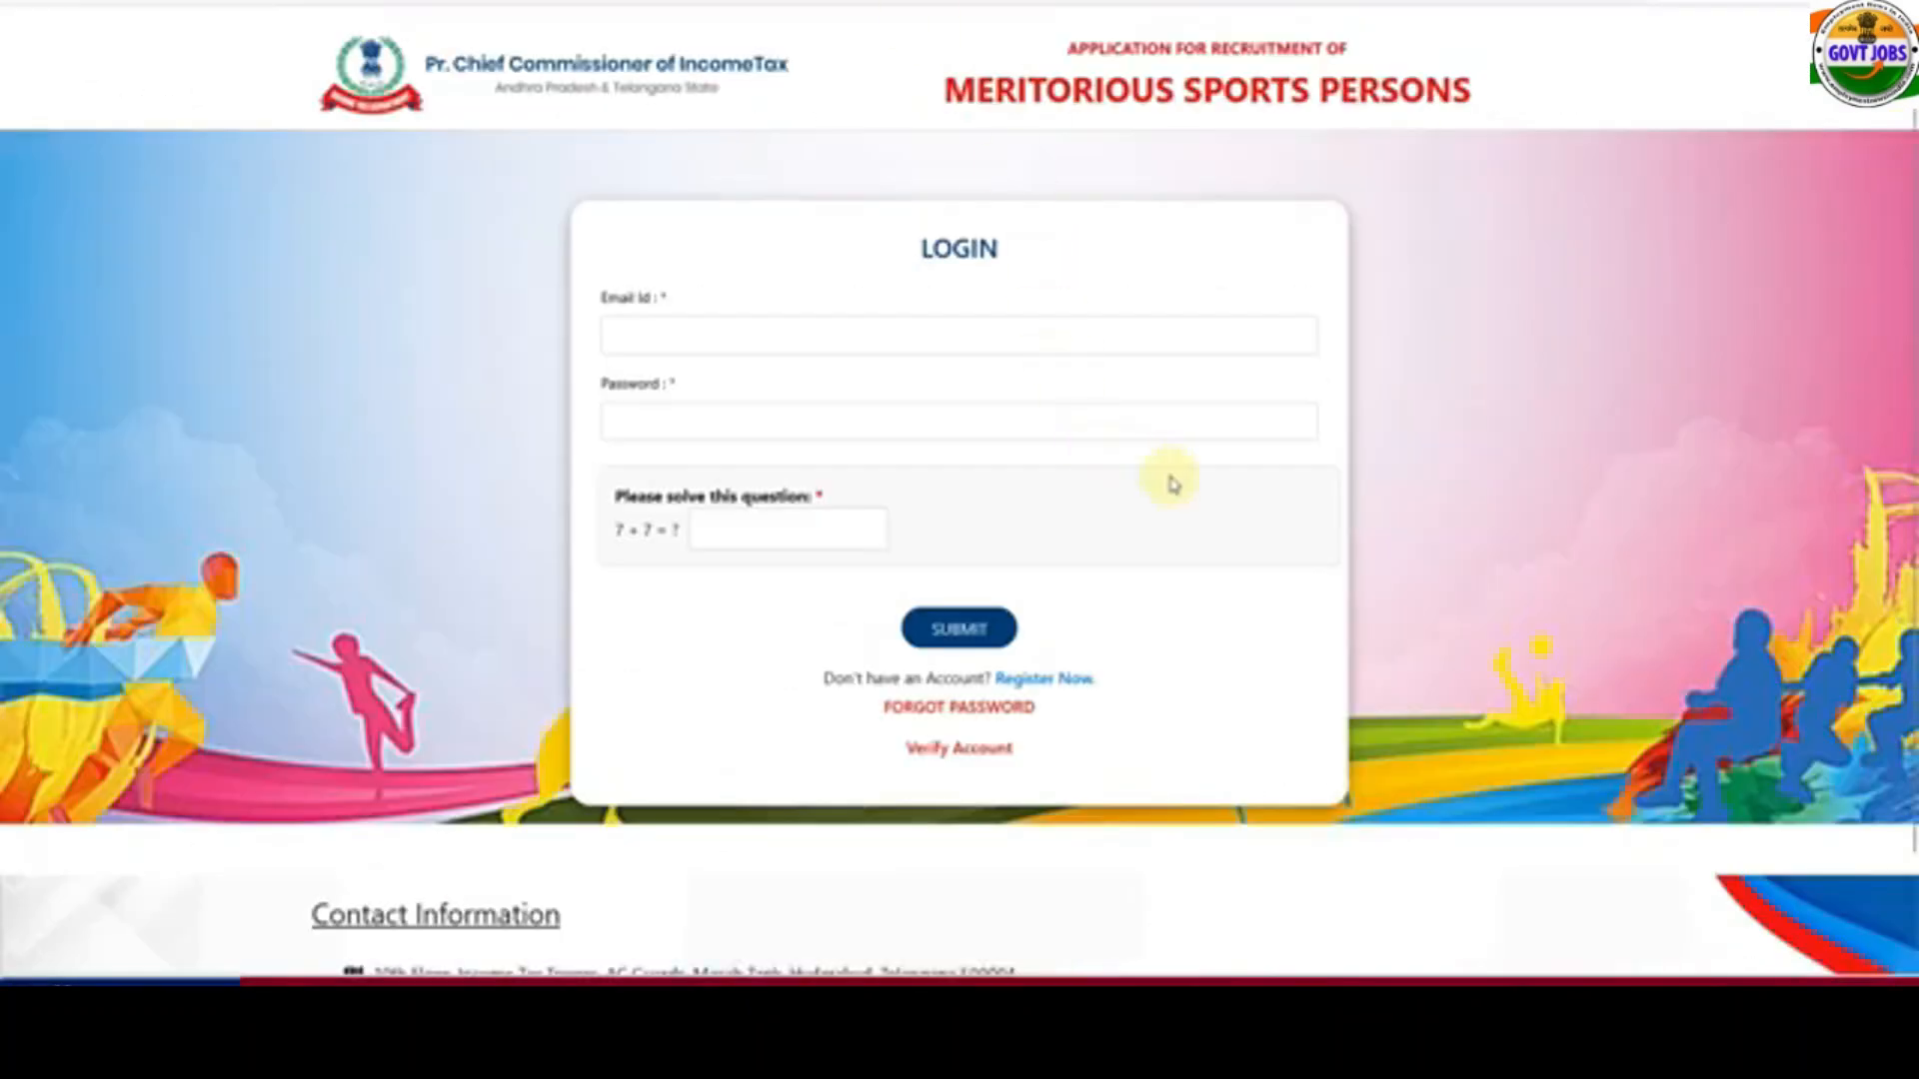
# - Open the new applicant registration form from the login page and check its password field
pyautogui.click(1067, 688)
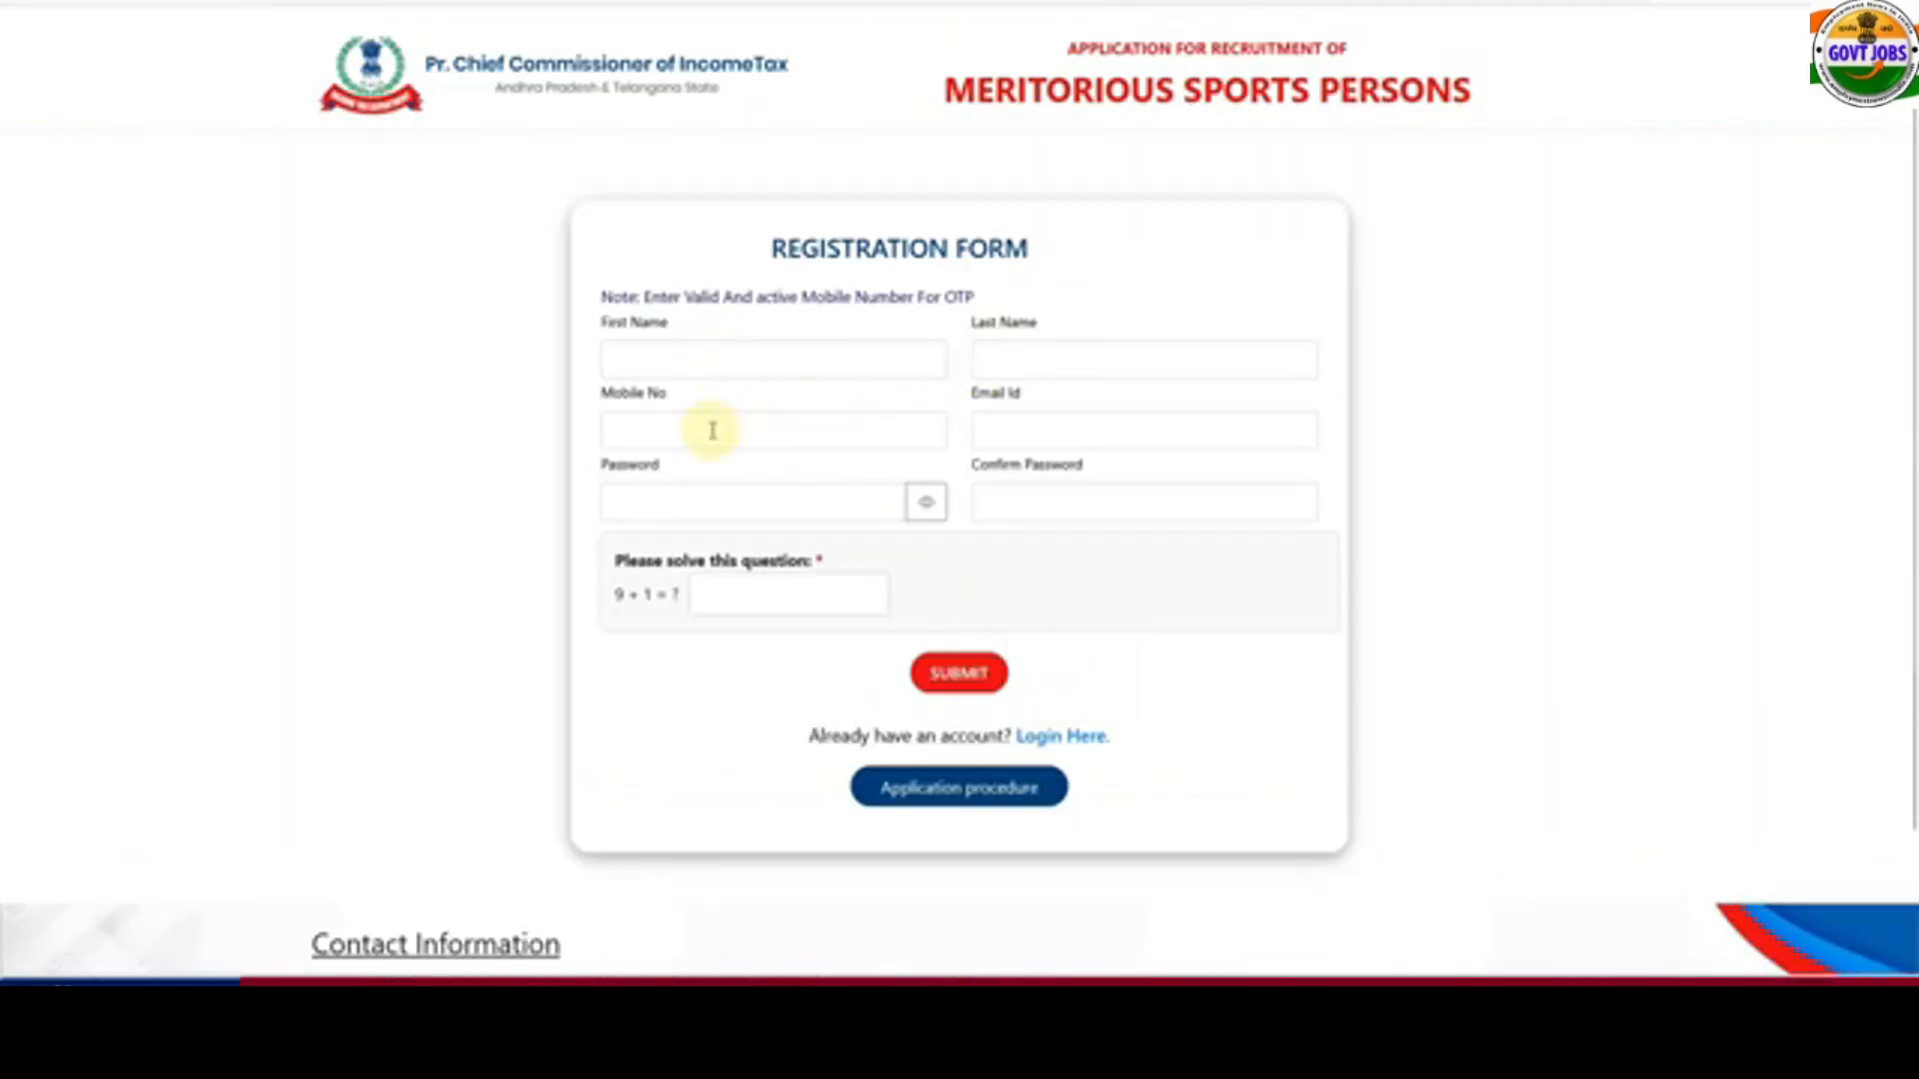
pyautogui.click(728, 501)
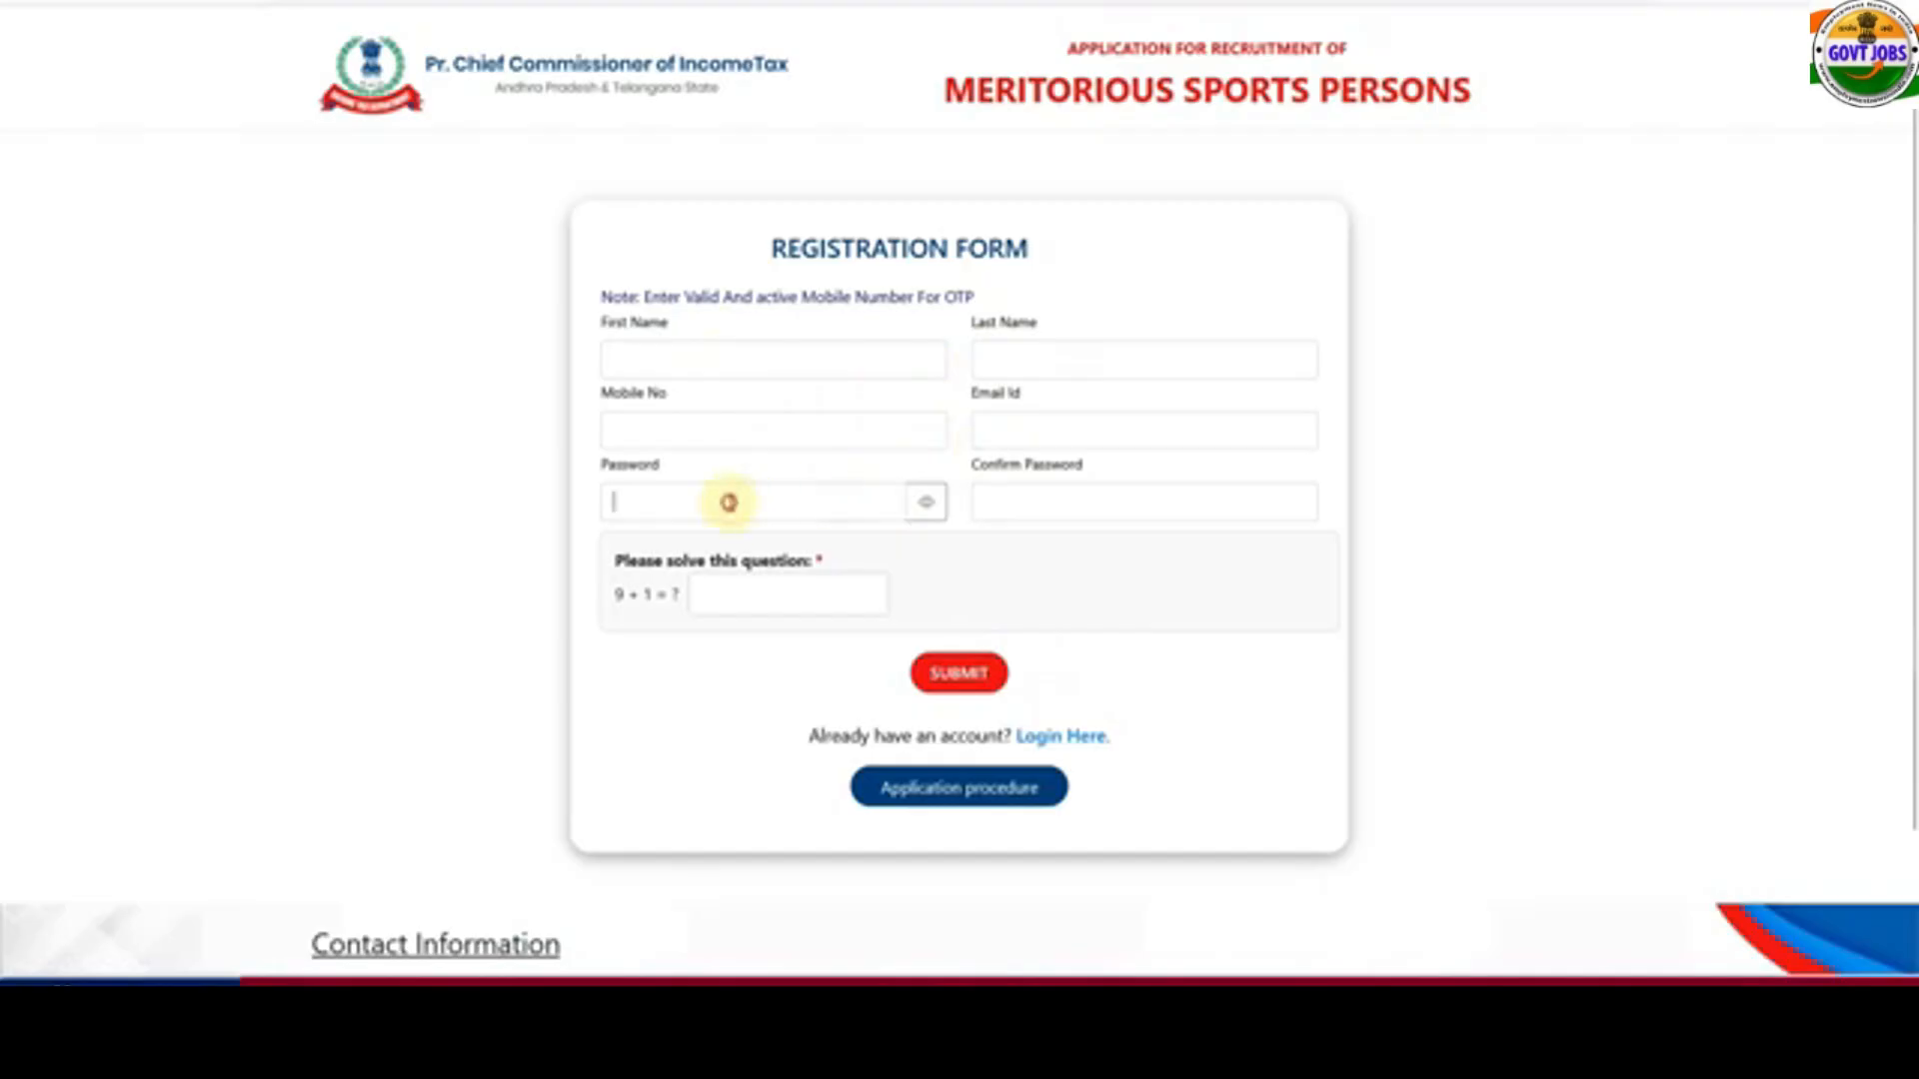
pyautogui.click(988, 585)
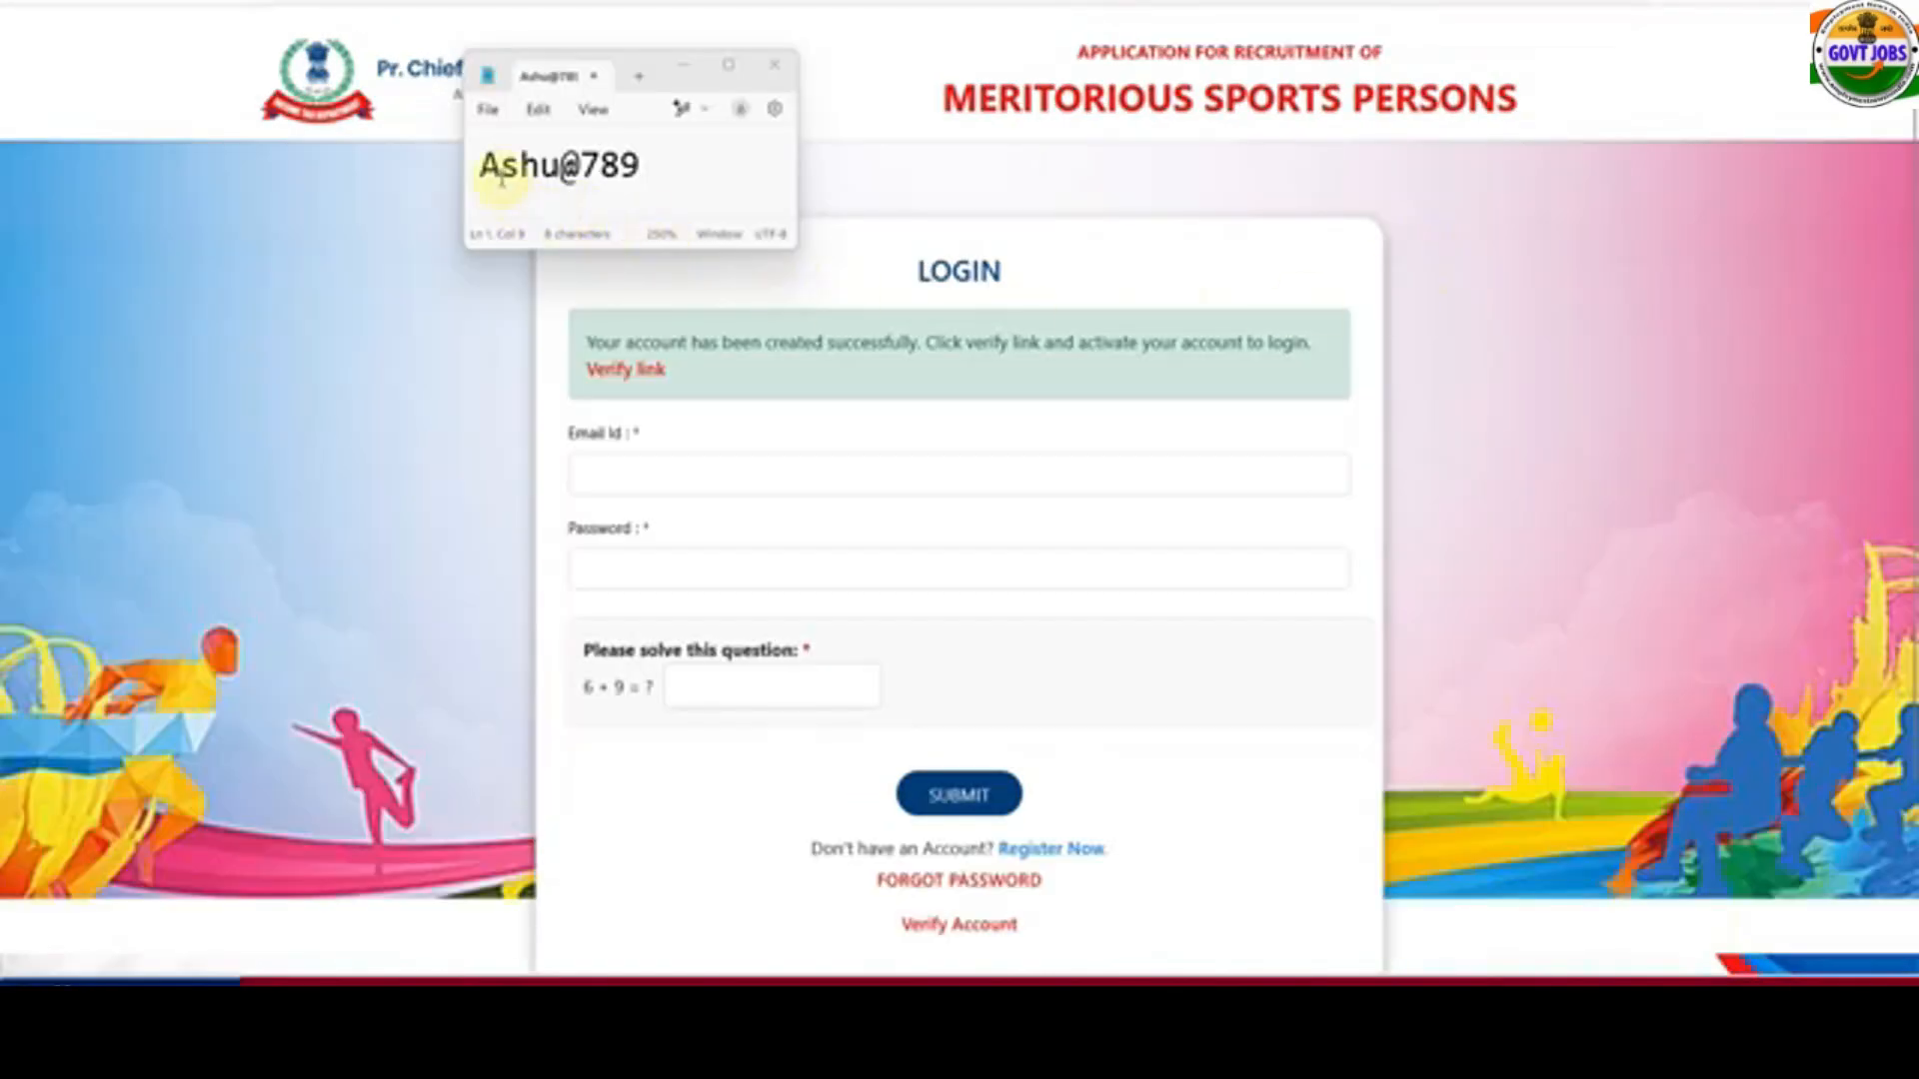
# - Examine the sample password's letters, special character and digits in the text note, and close the note
pyautogui.moveTo(481, 173); pyautogui.dragTo(575, 171)
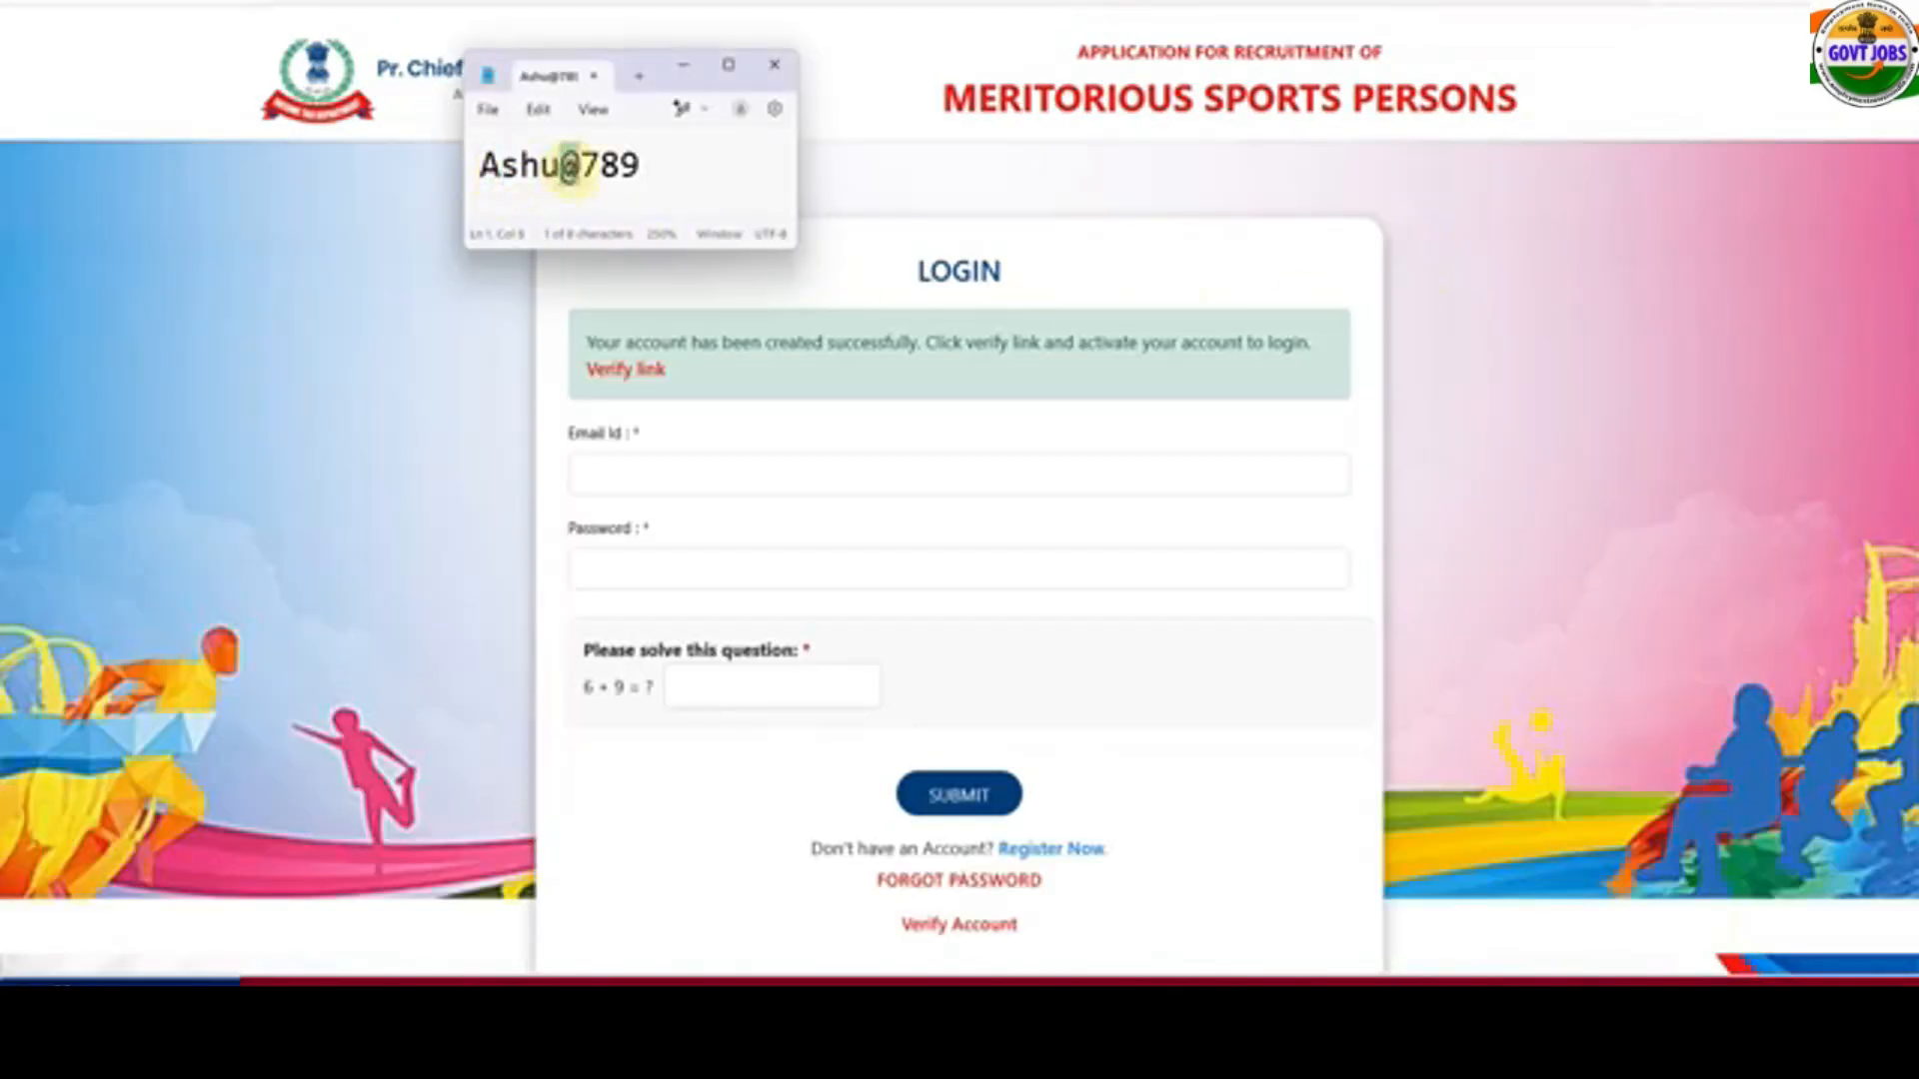
pyautogui.click(655, 170)
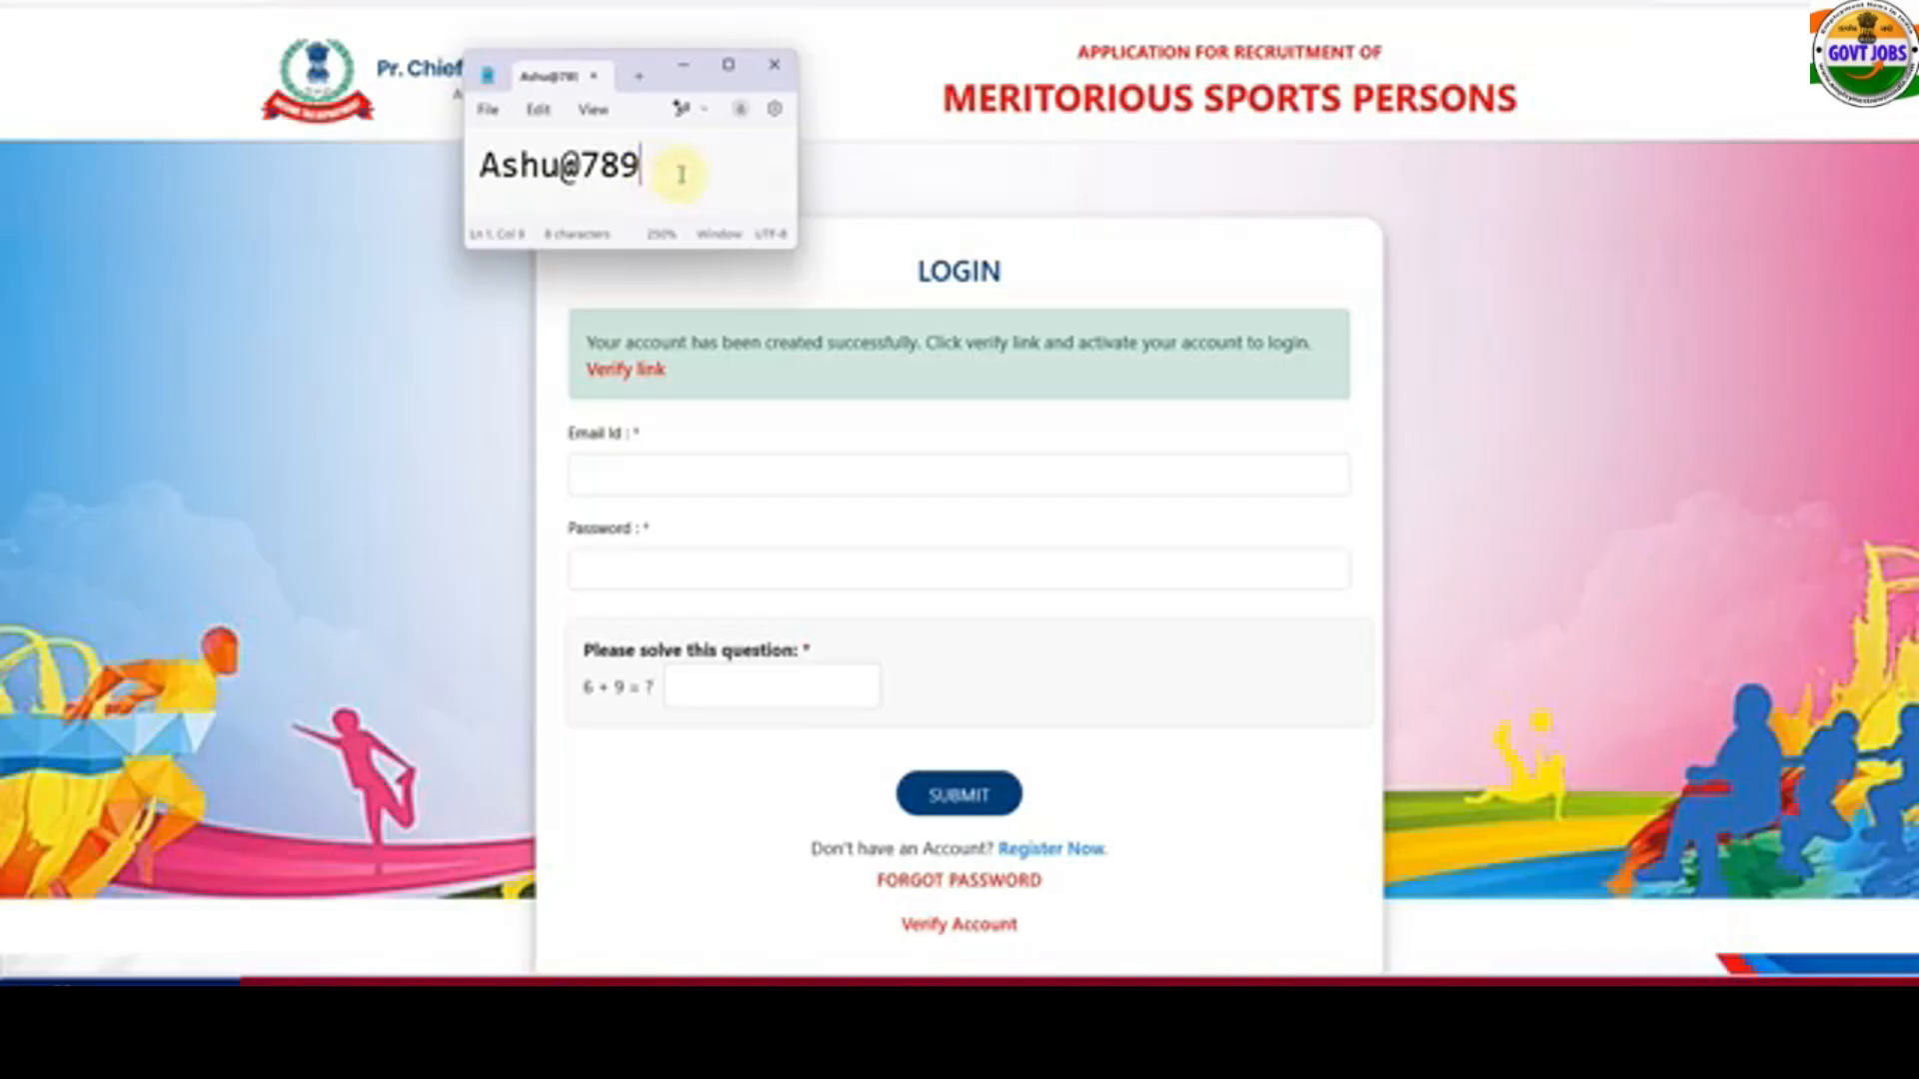
pyautogui.click(774, 66)
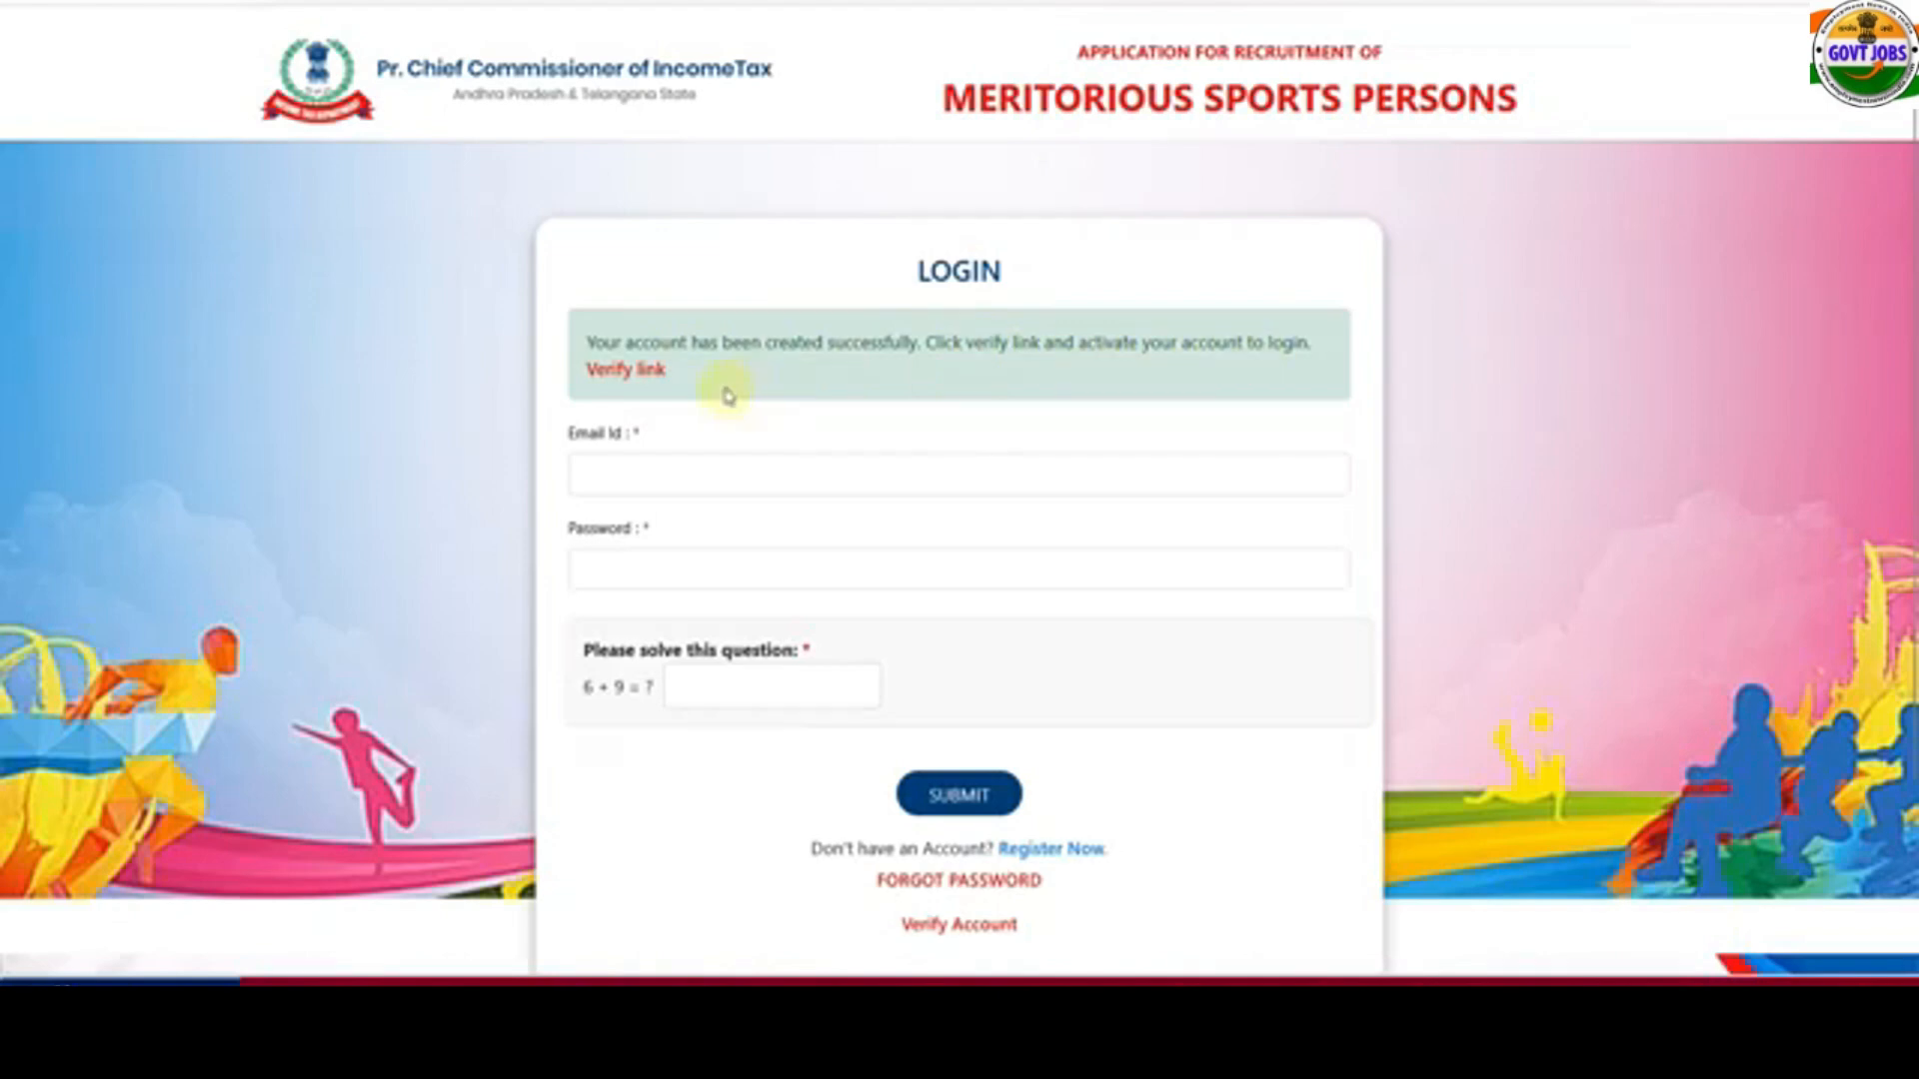
# - Open the account verification form and check its note about where the OTP is sent
pyautogui.click(637, 377)
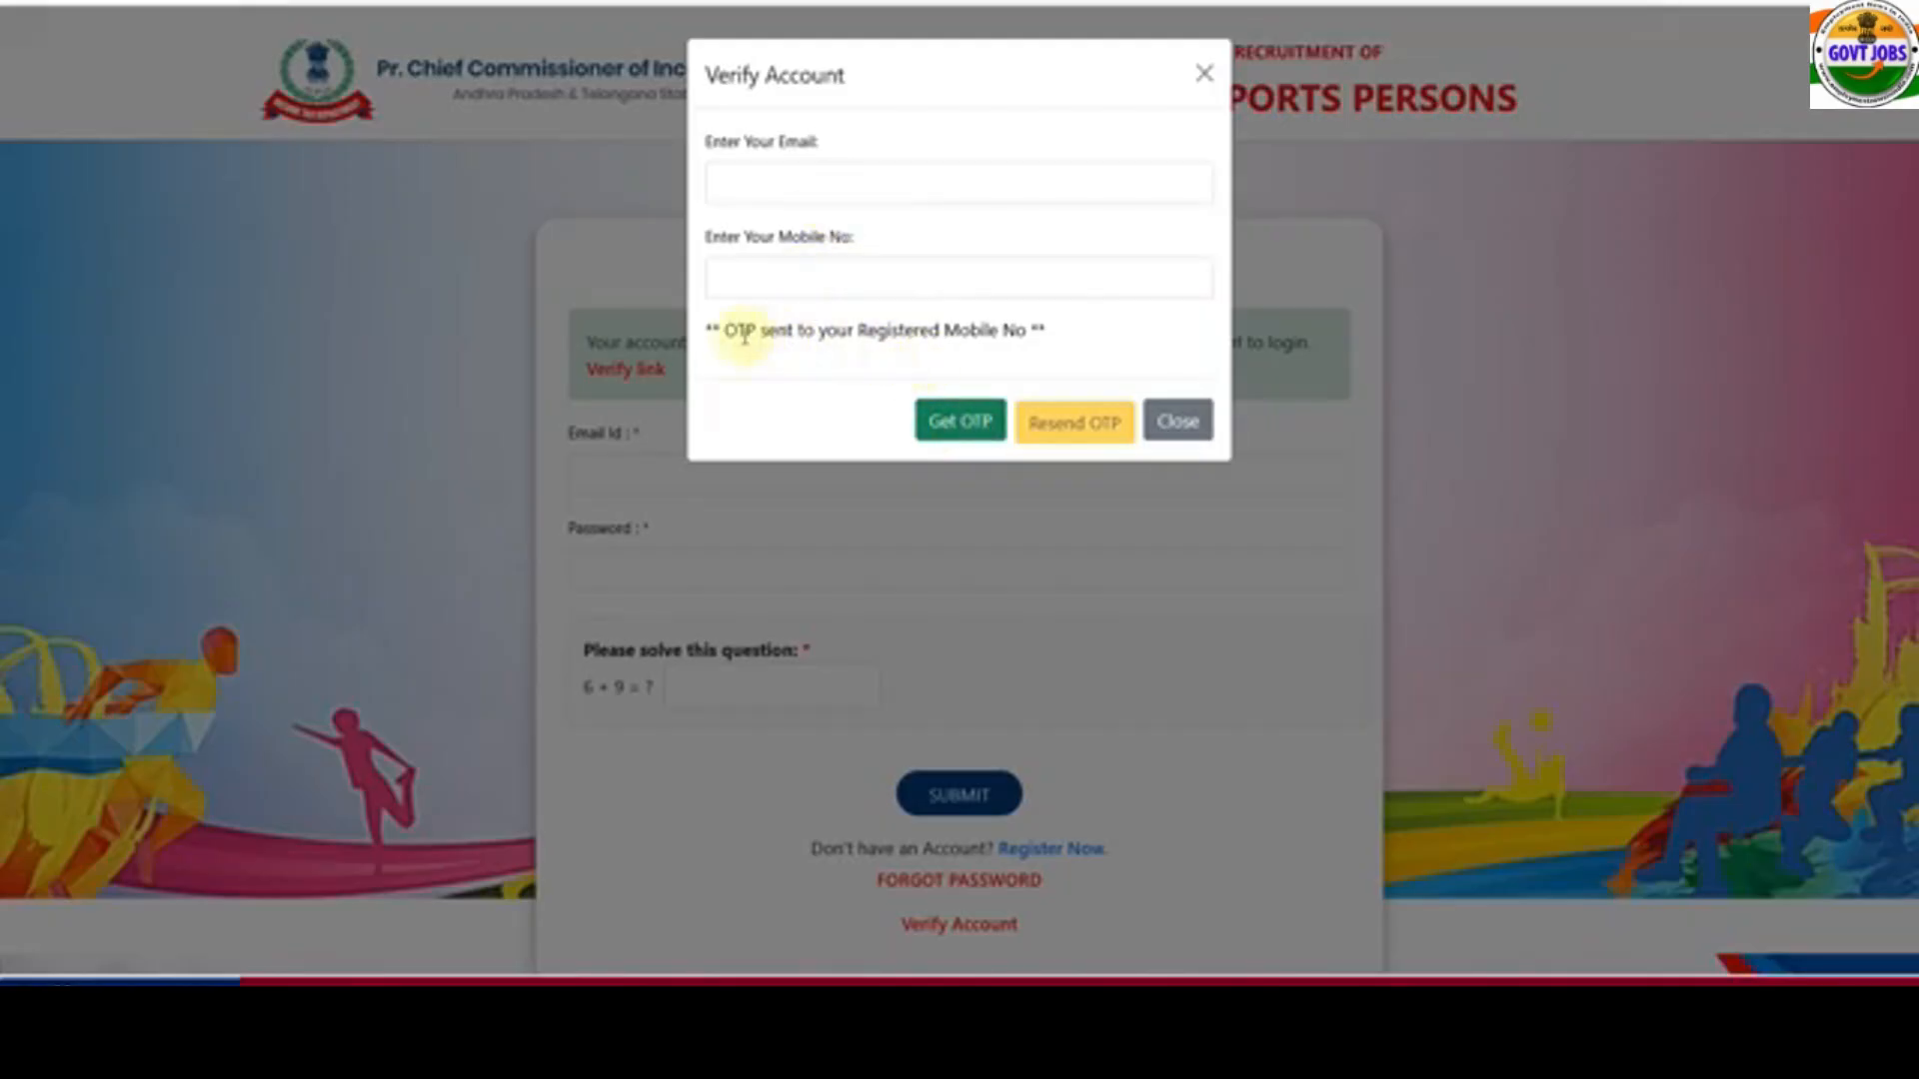
pyautogui.moveTo(735, 334); pyautogui.dragTo(983, 334)
pyautogui.click(931, 353)
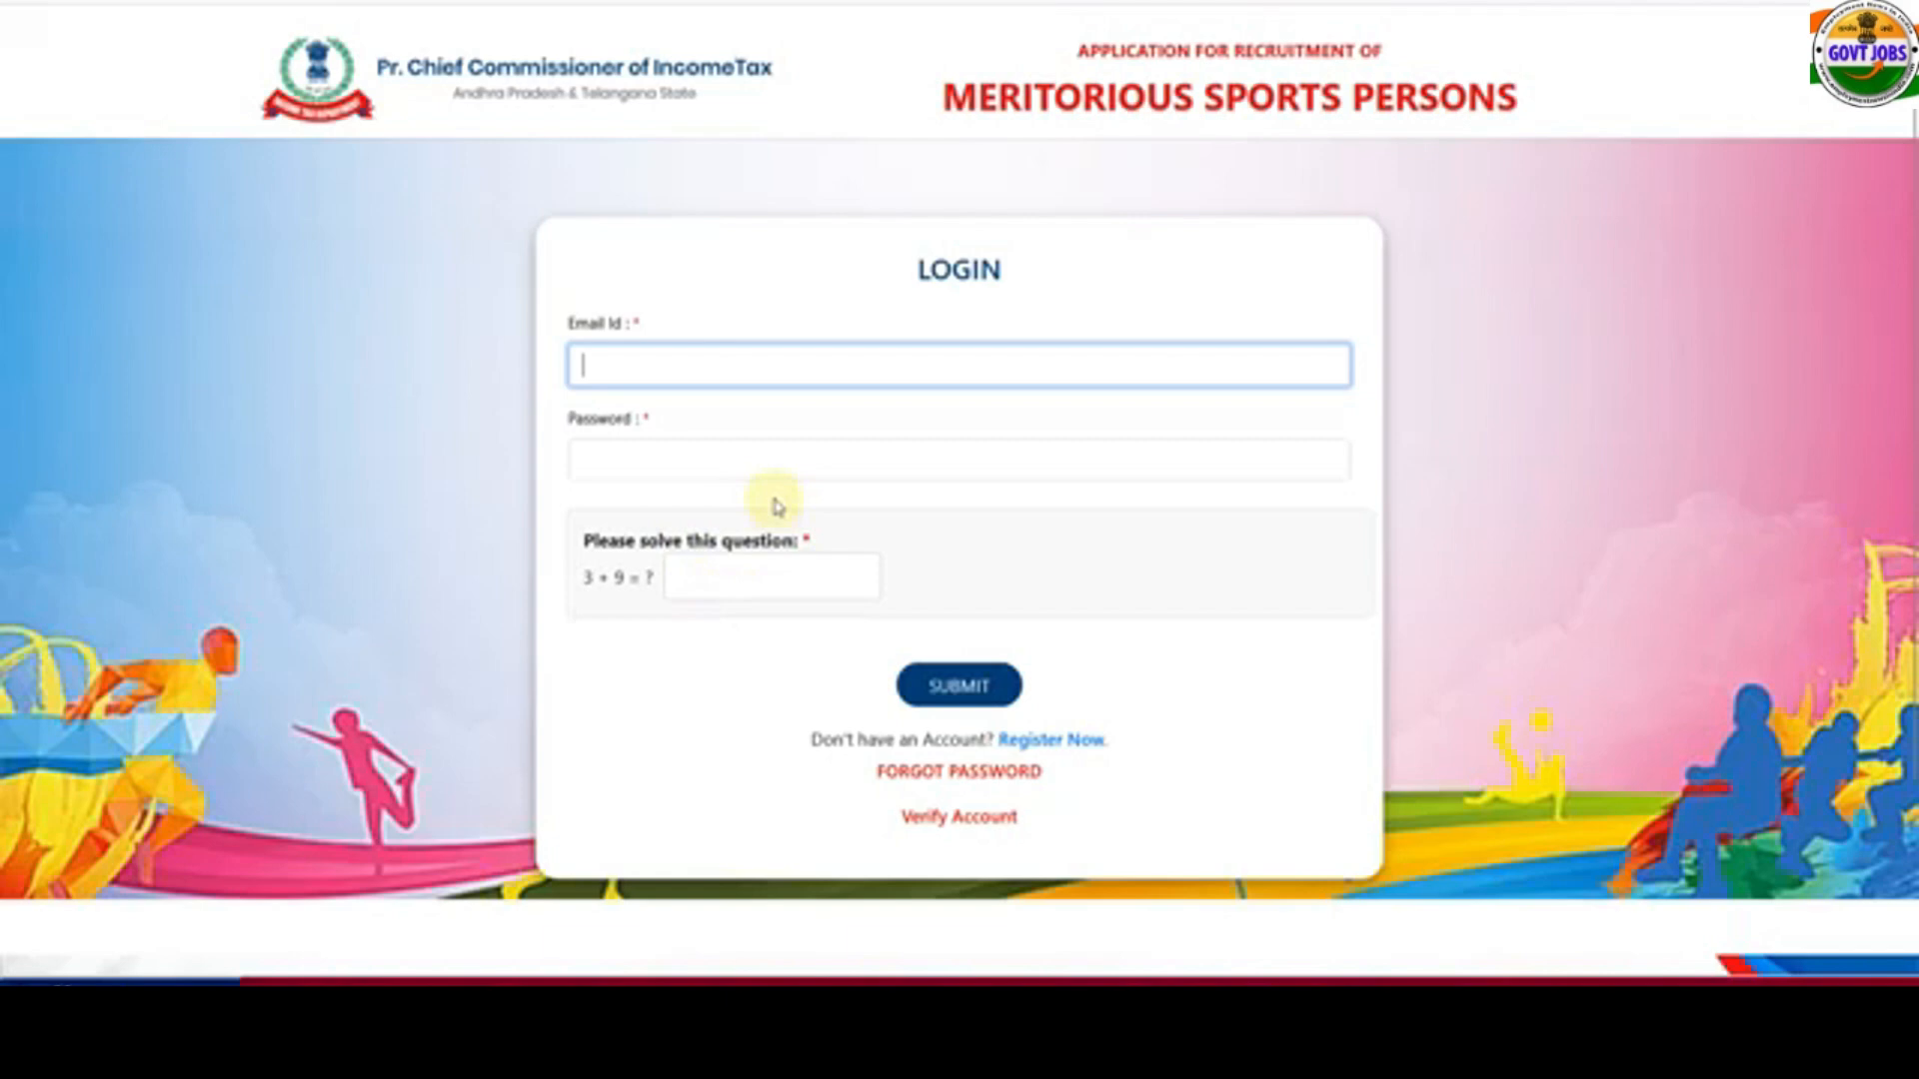
pyautogui.click(947, 830)
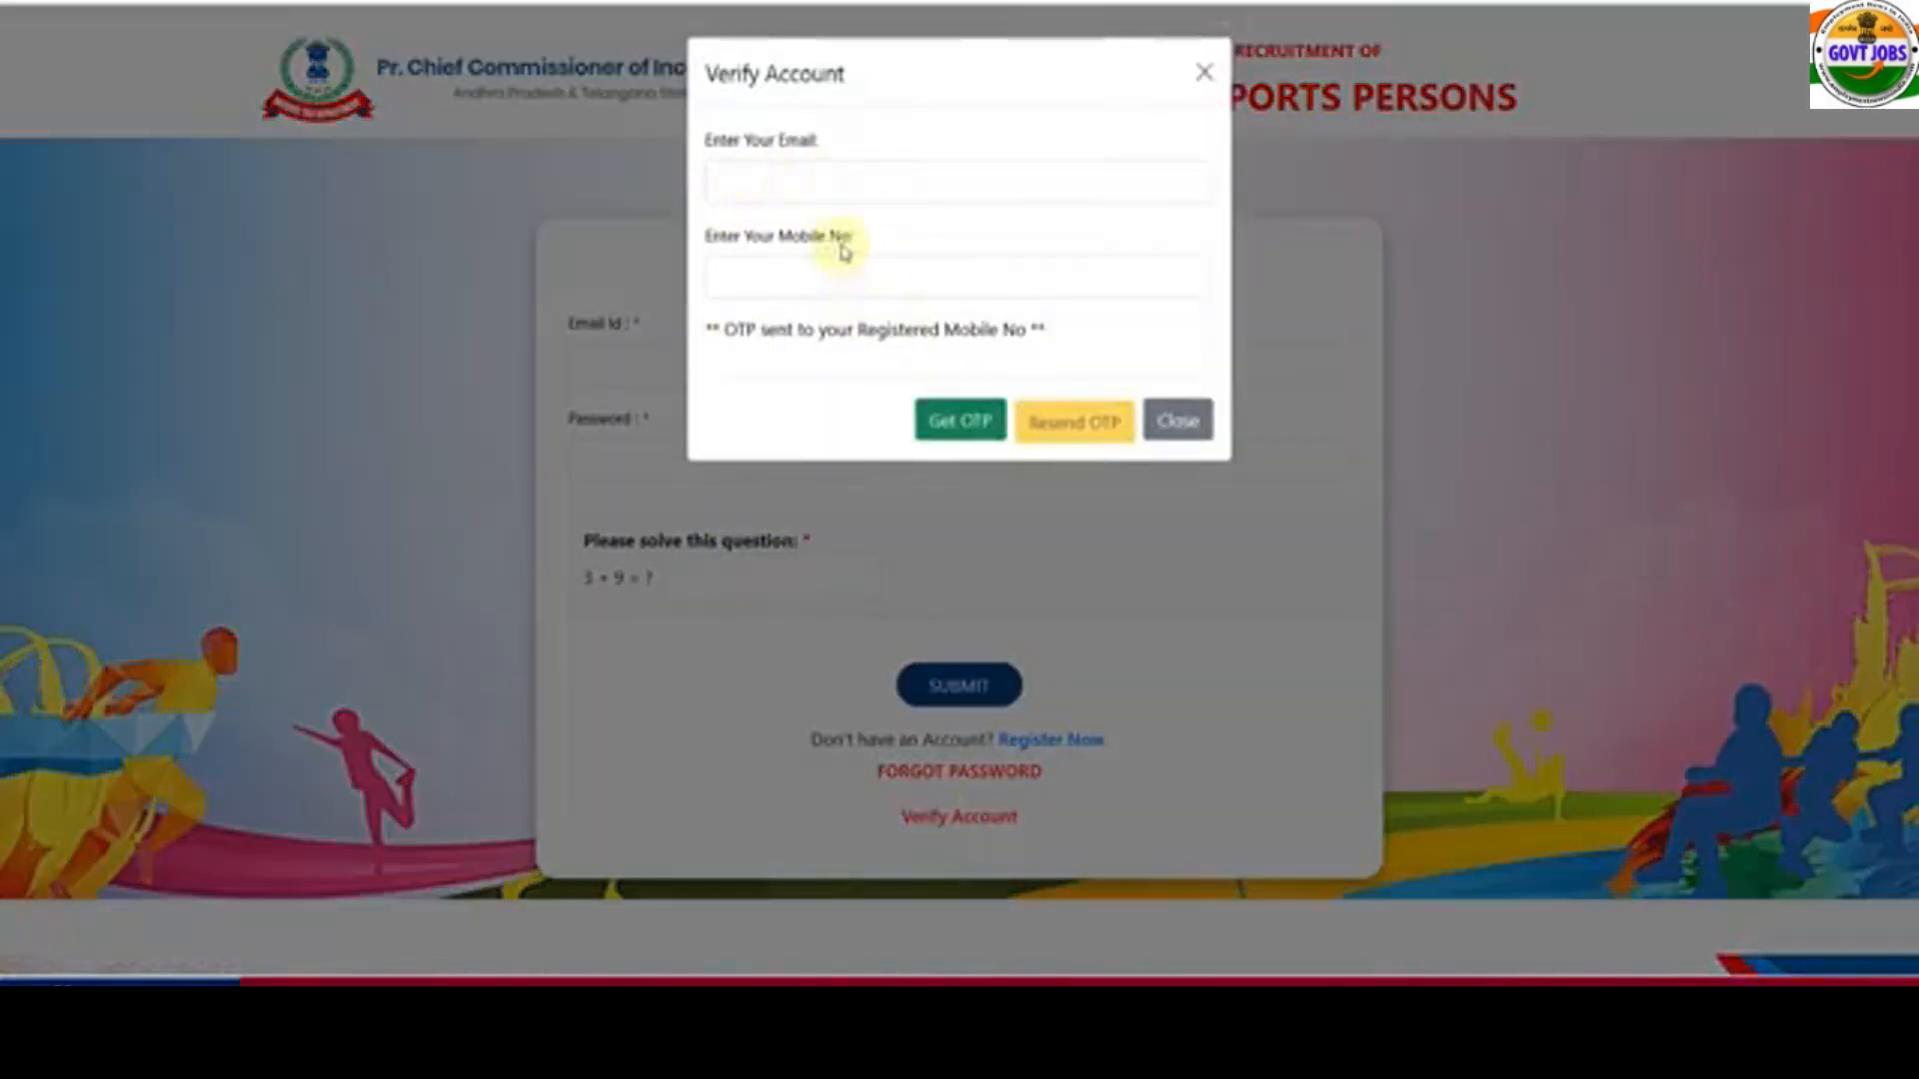
# - Close the account verification form and submit the login to open the application form
pyautogui.click(1204, 70)
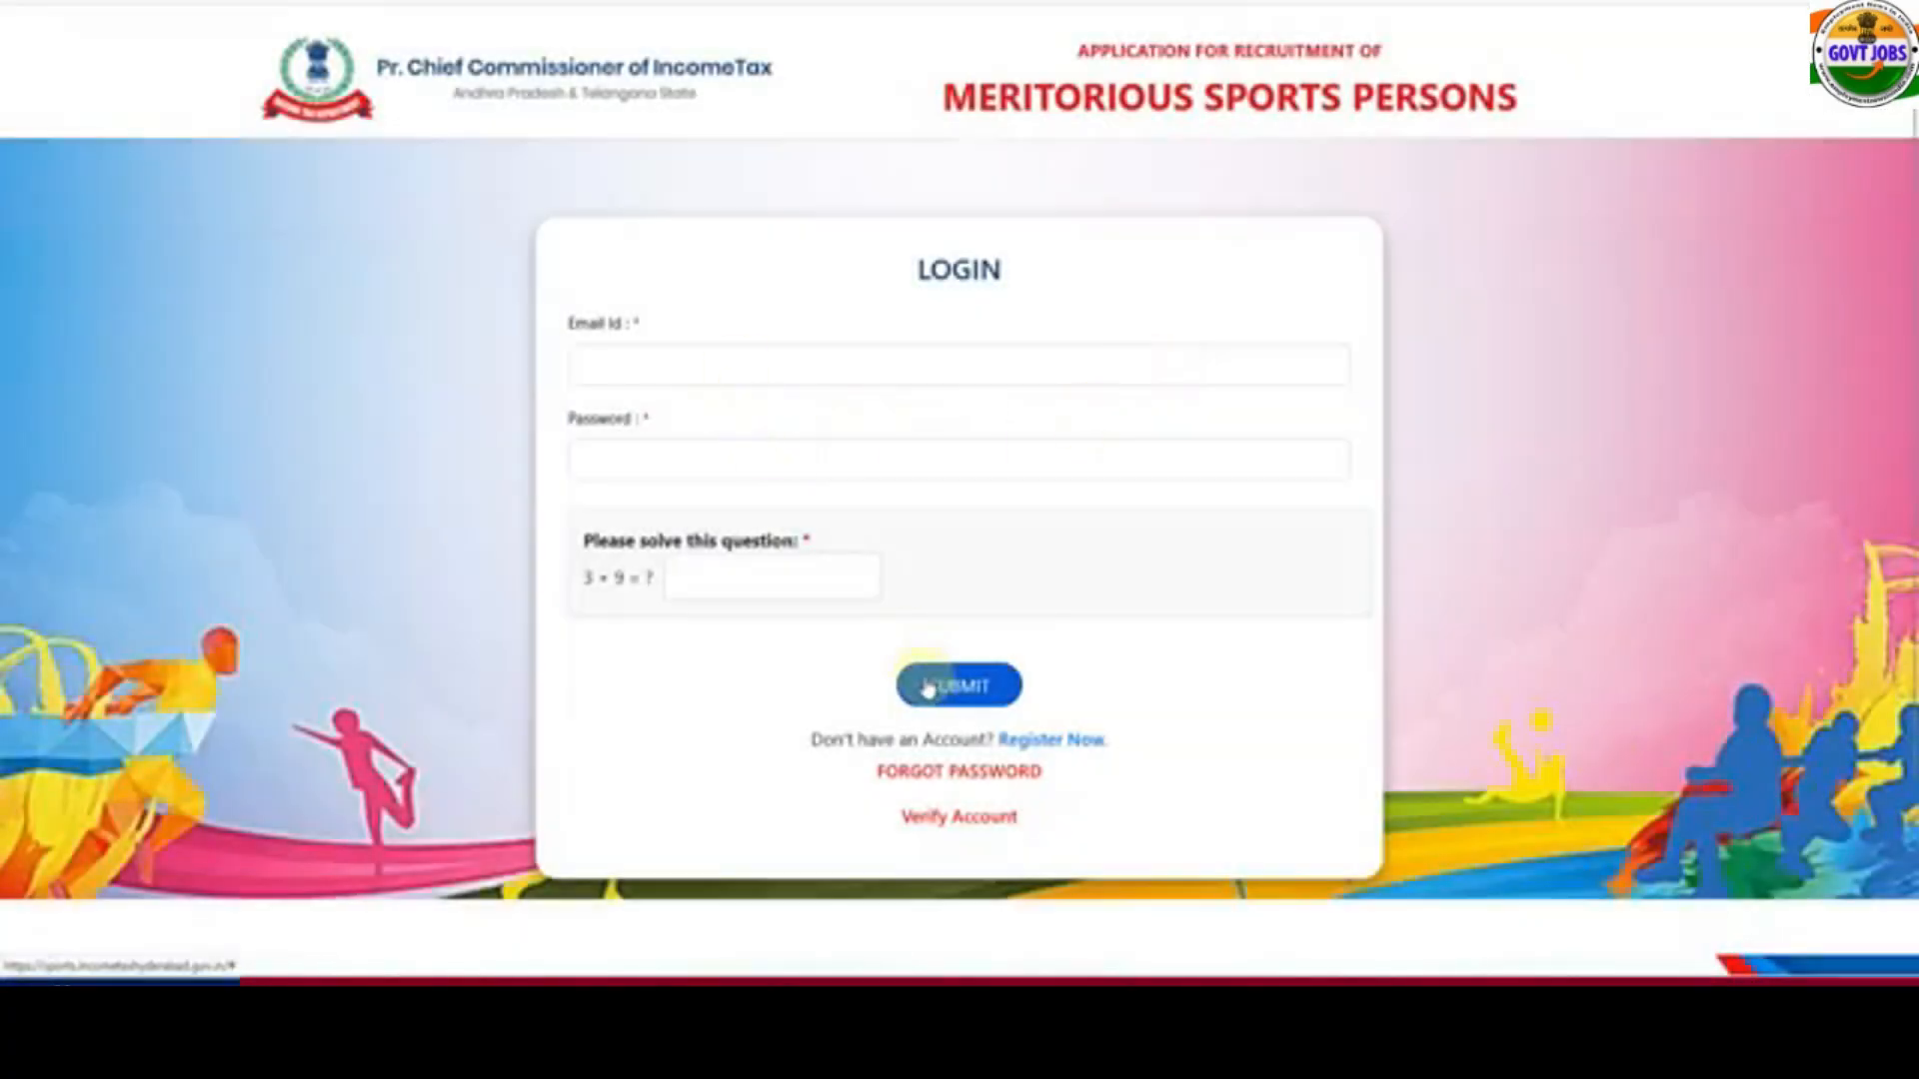
pyautogui.click(929, 689)
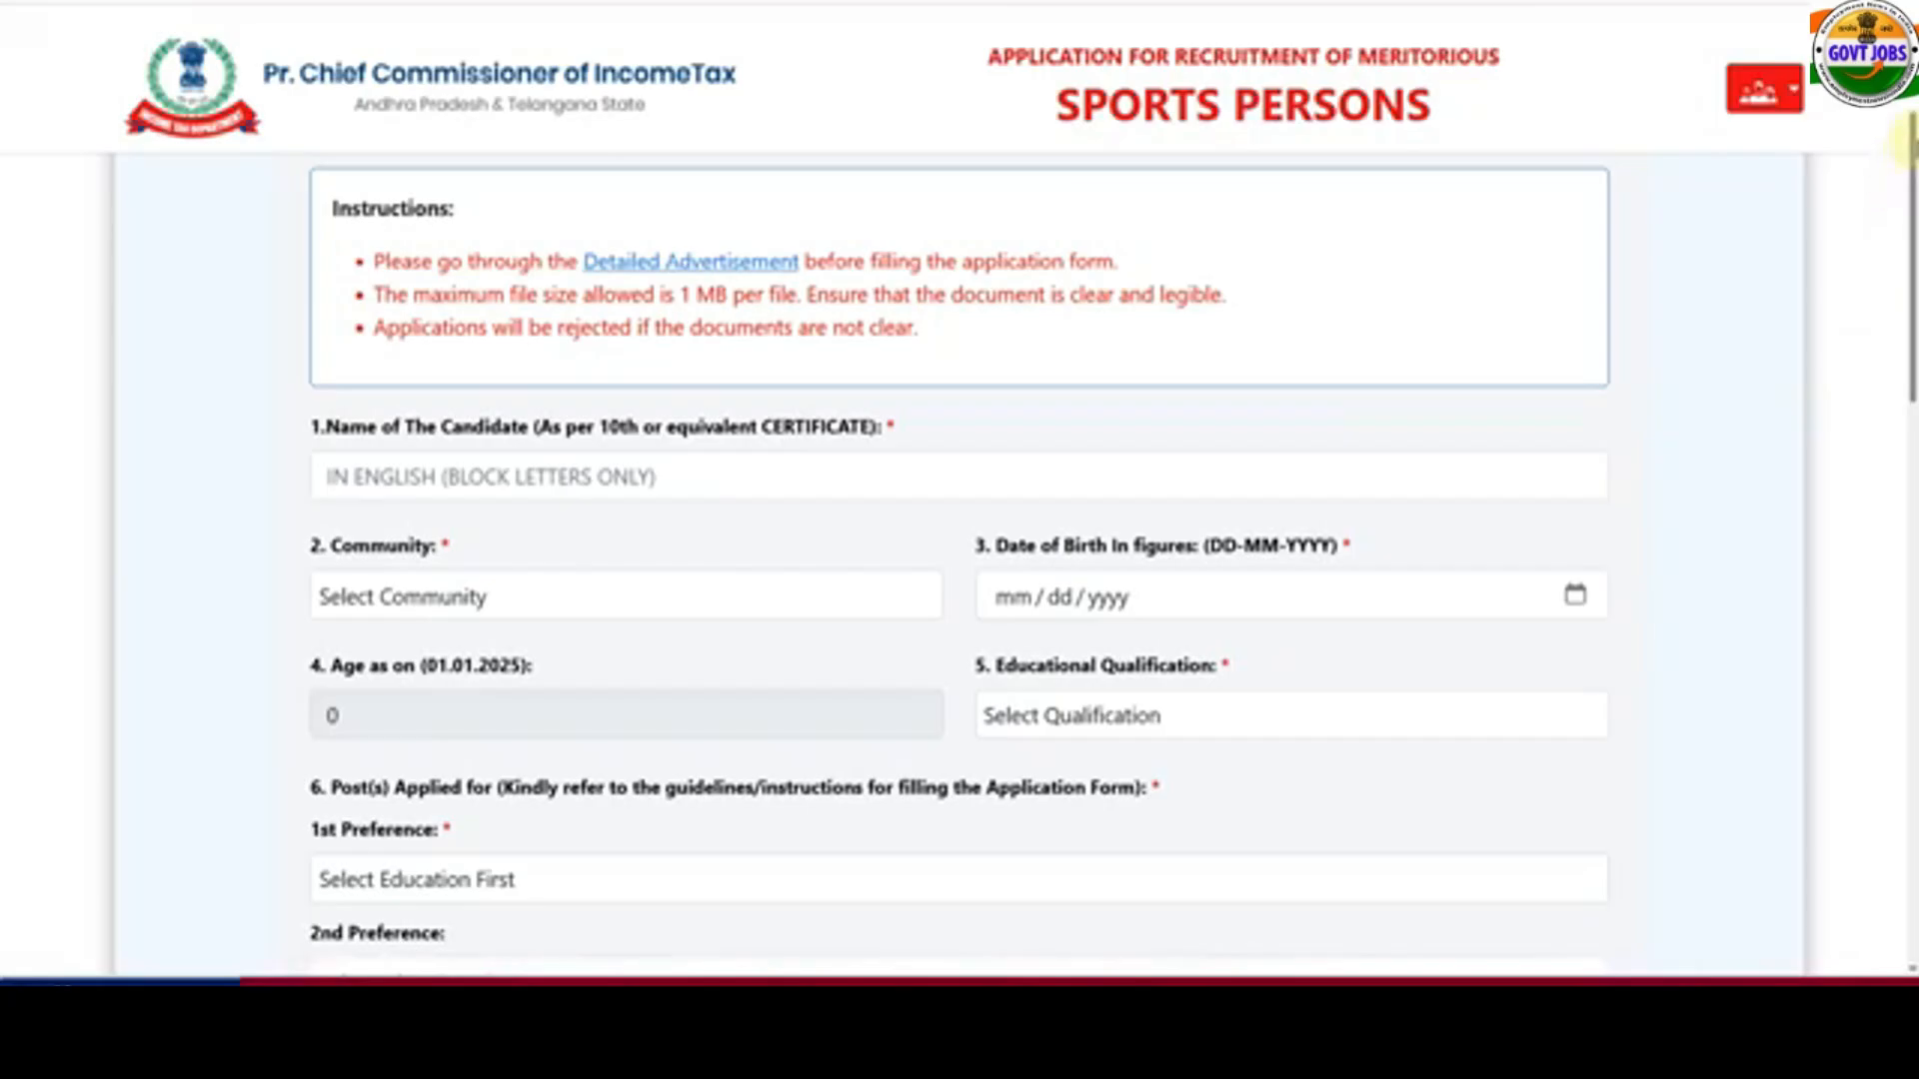
# - Set the candidate's community to OBC in the application form
pyautogui.scroll(-2, 1902, 190)
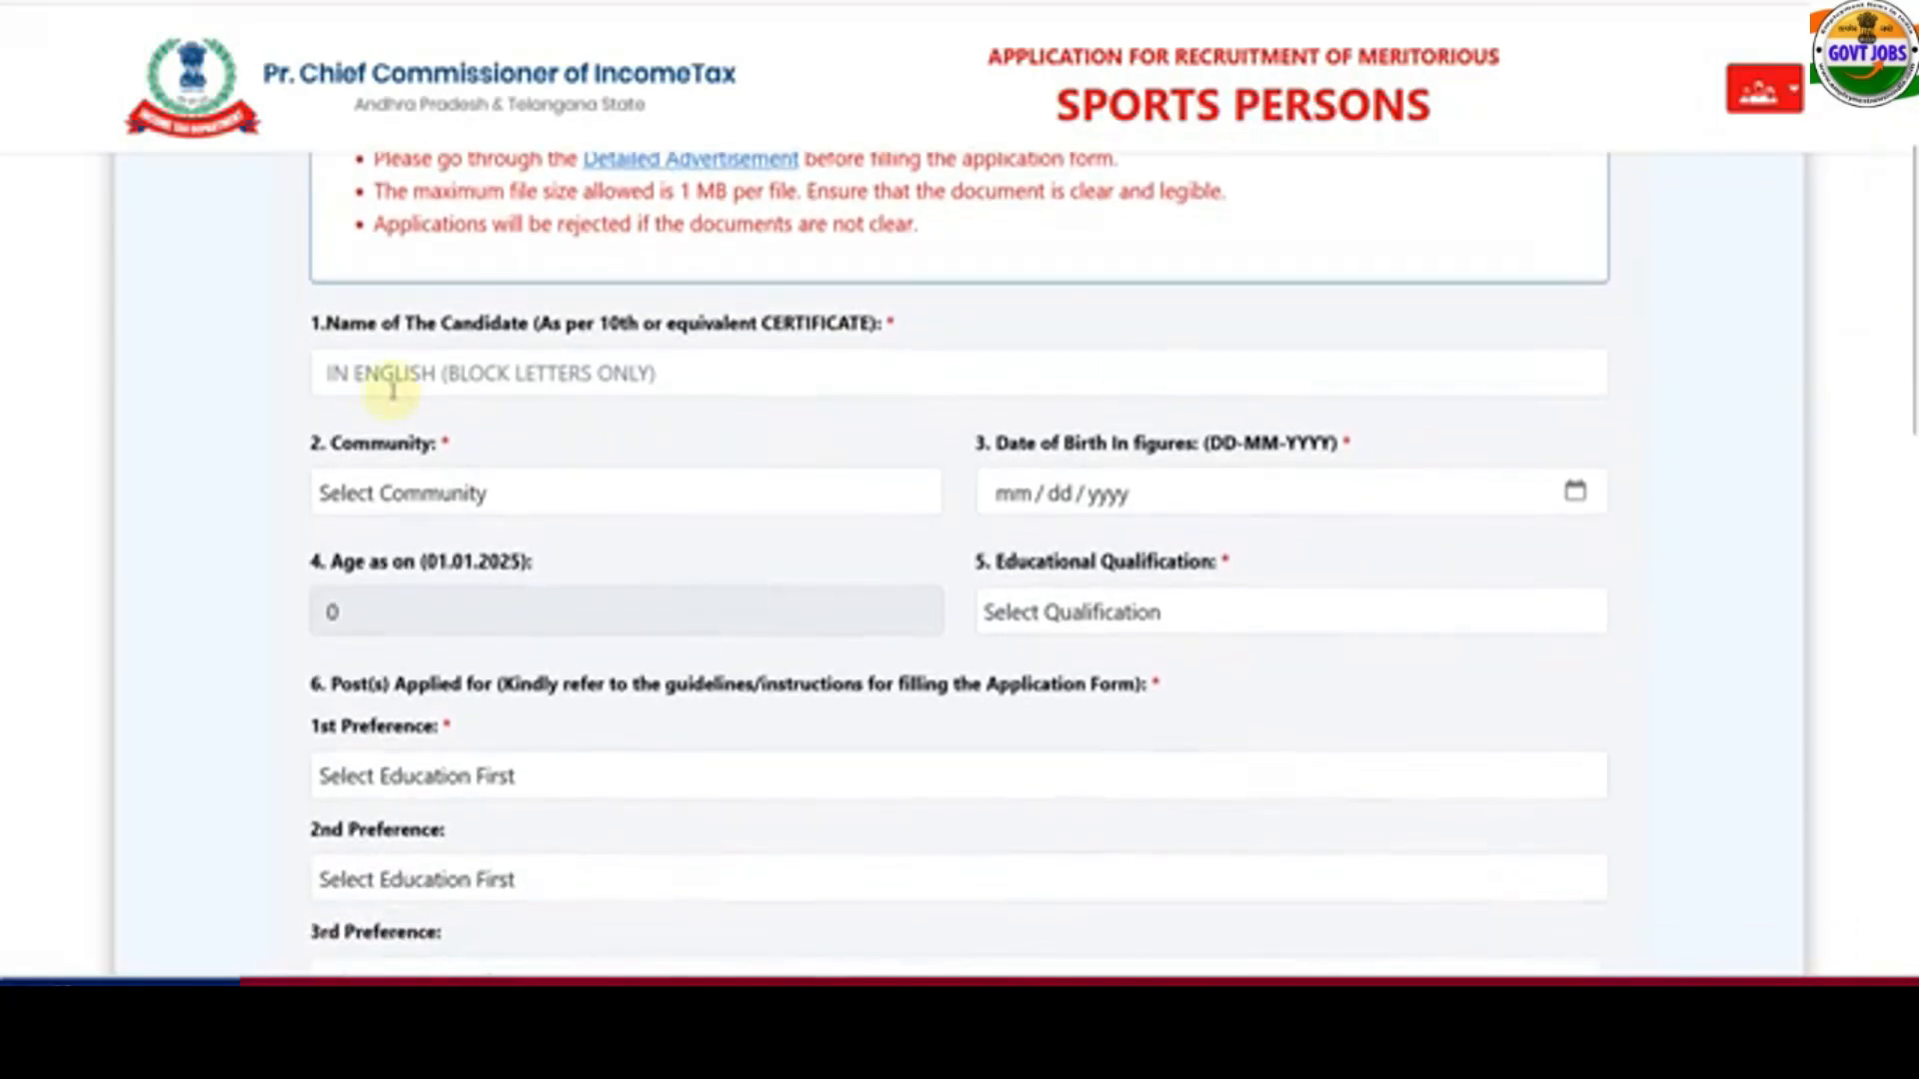
pyautogui.click(569, 488)
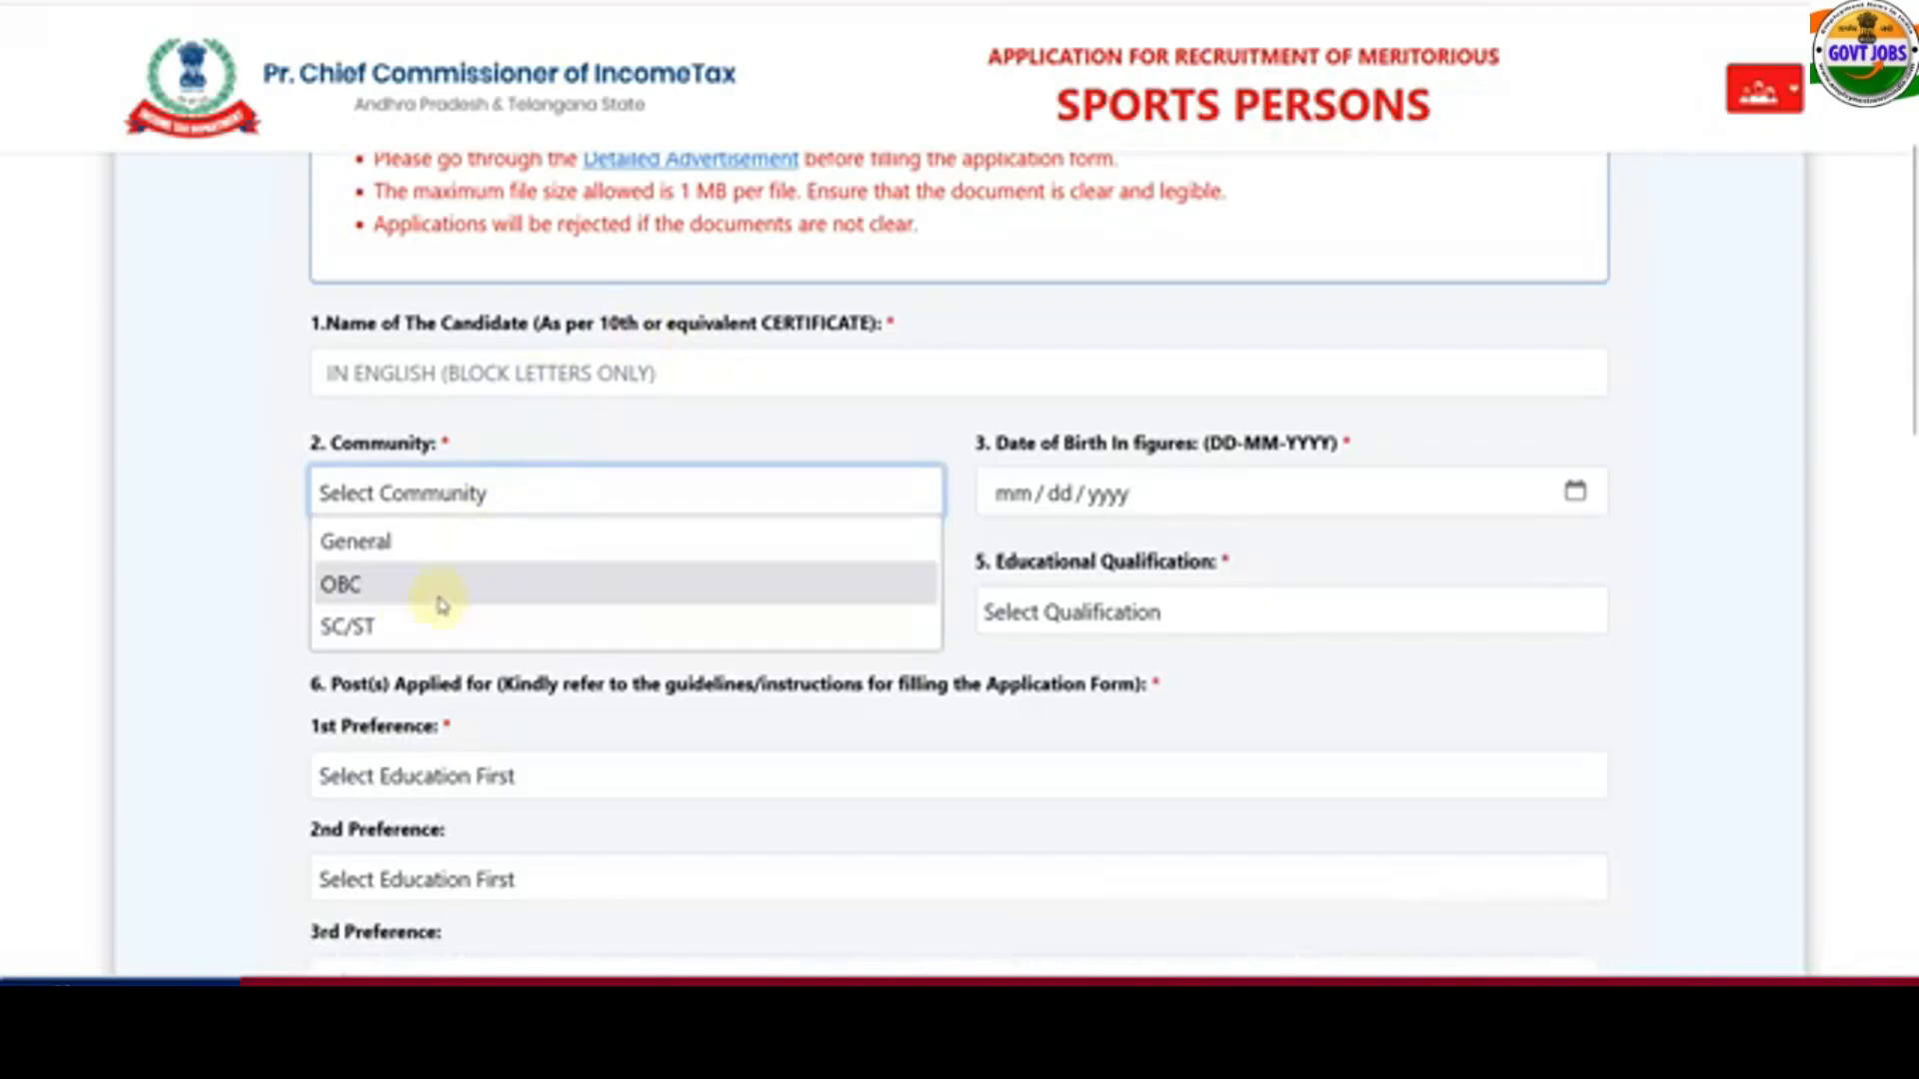
pyautogui.click(440, 592)
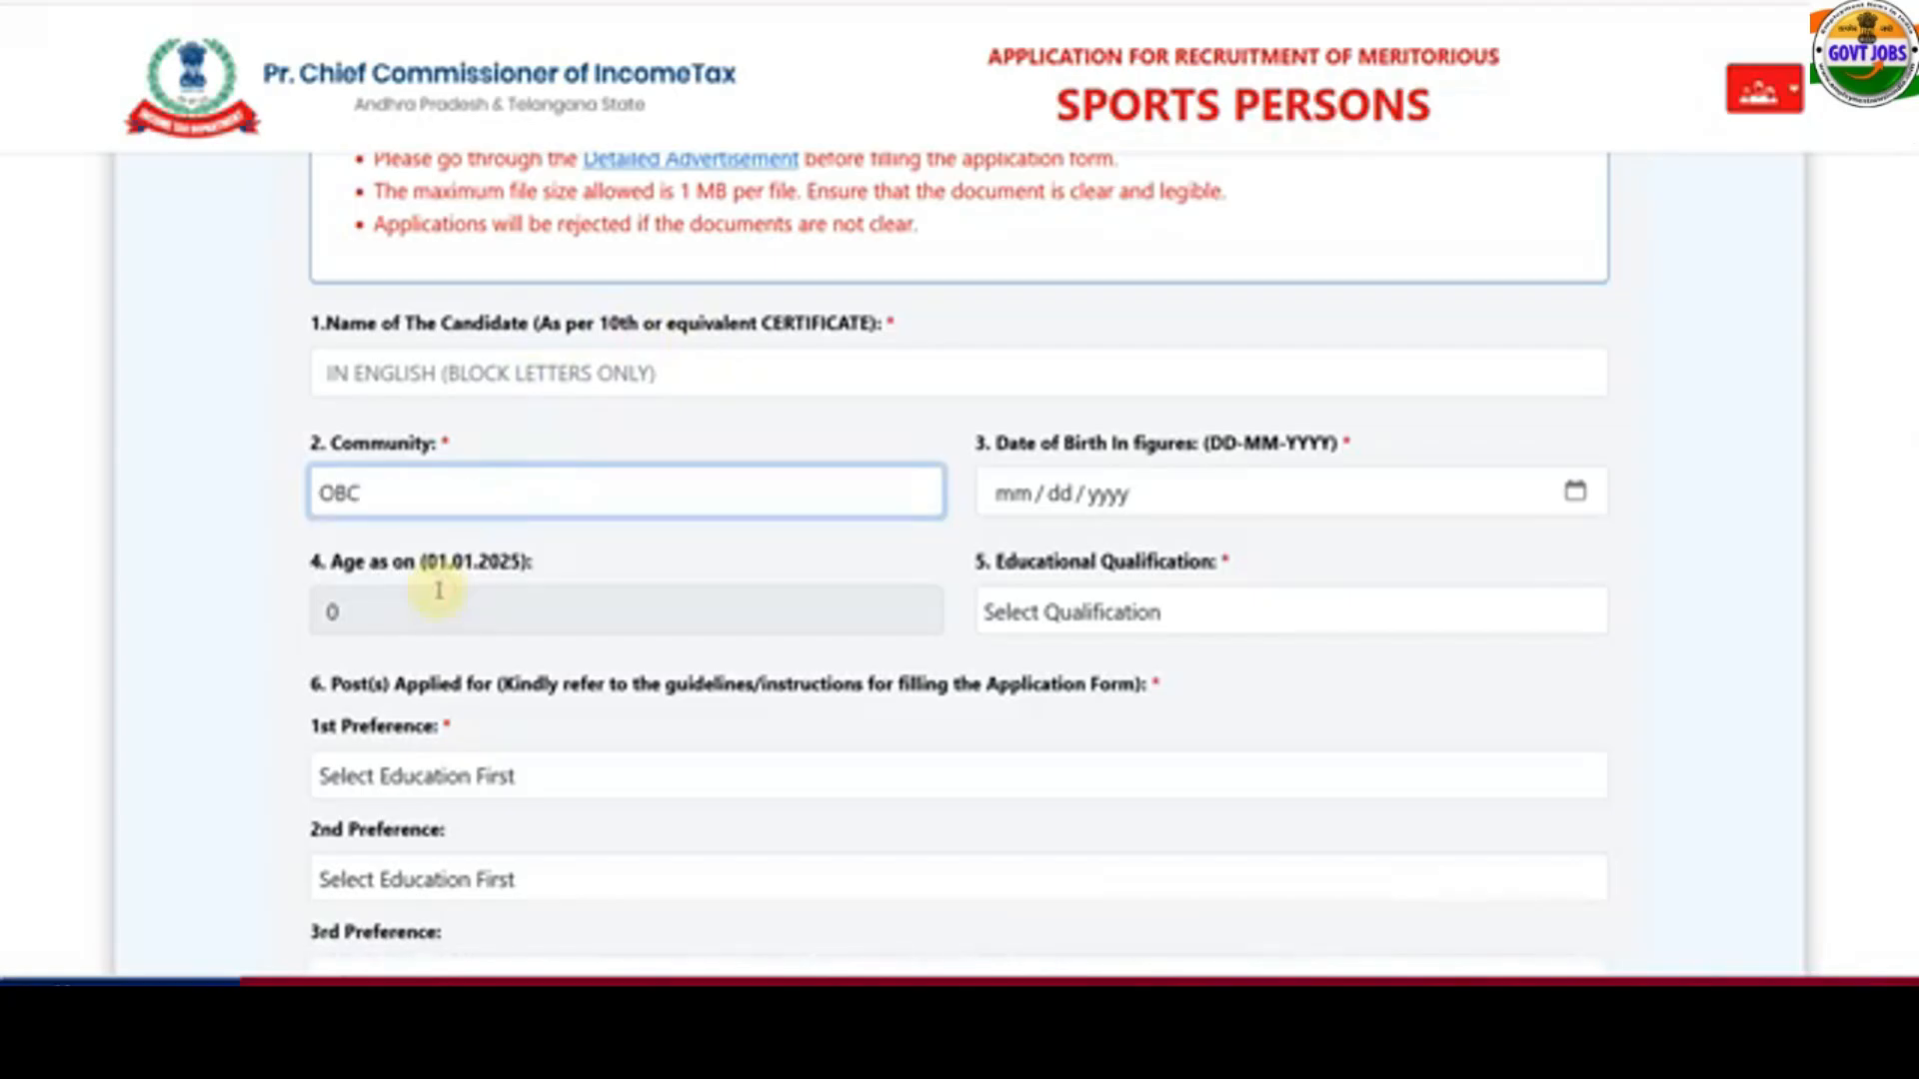
# - Enter the candidate's date of birth, choosing its year, month and day
pyautogui.click(1099, 497)
pyautogui.click(1575, 490)
pyautogui.click(1075, 503)
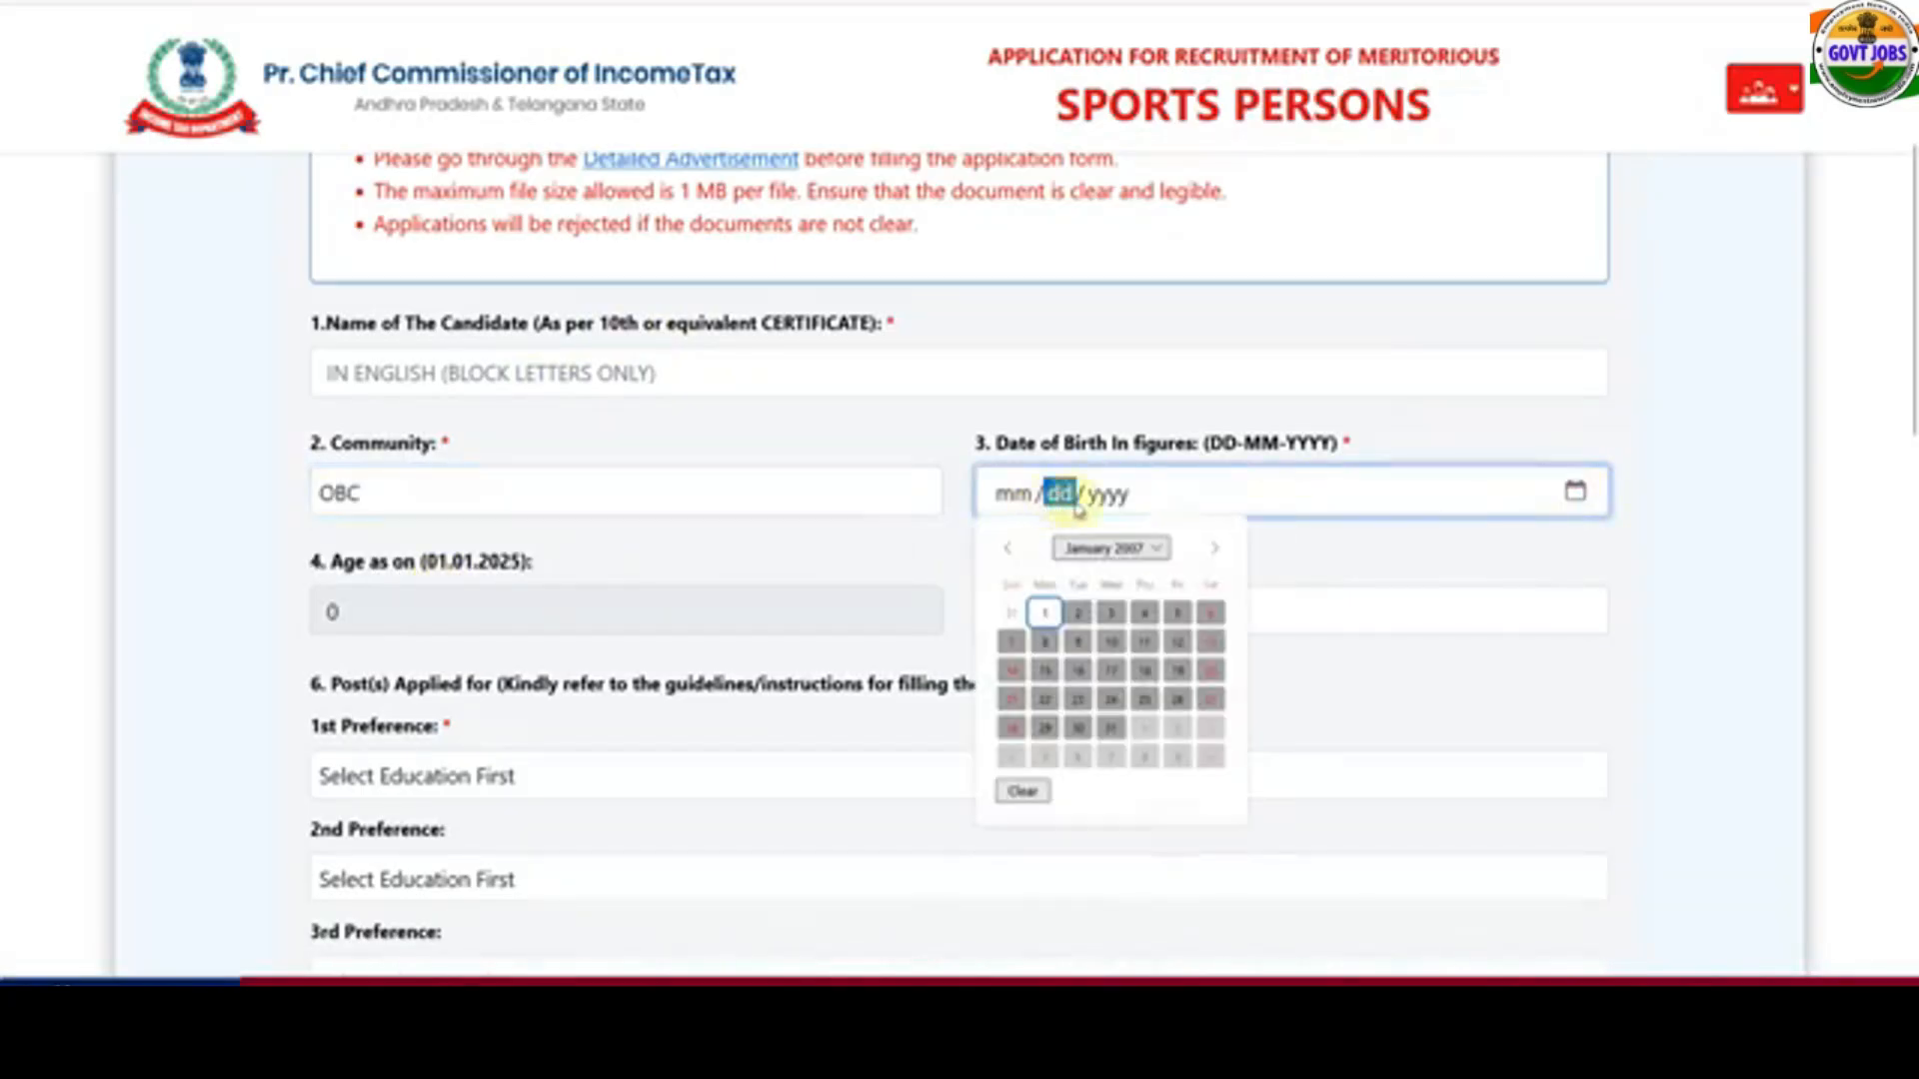
pyautogui.click(1115, 507)
pyautogui.click(1207, 506)
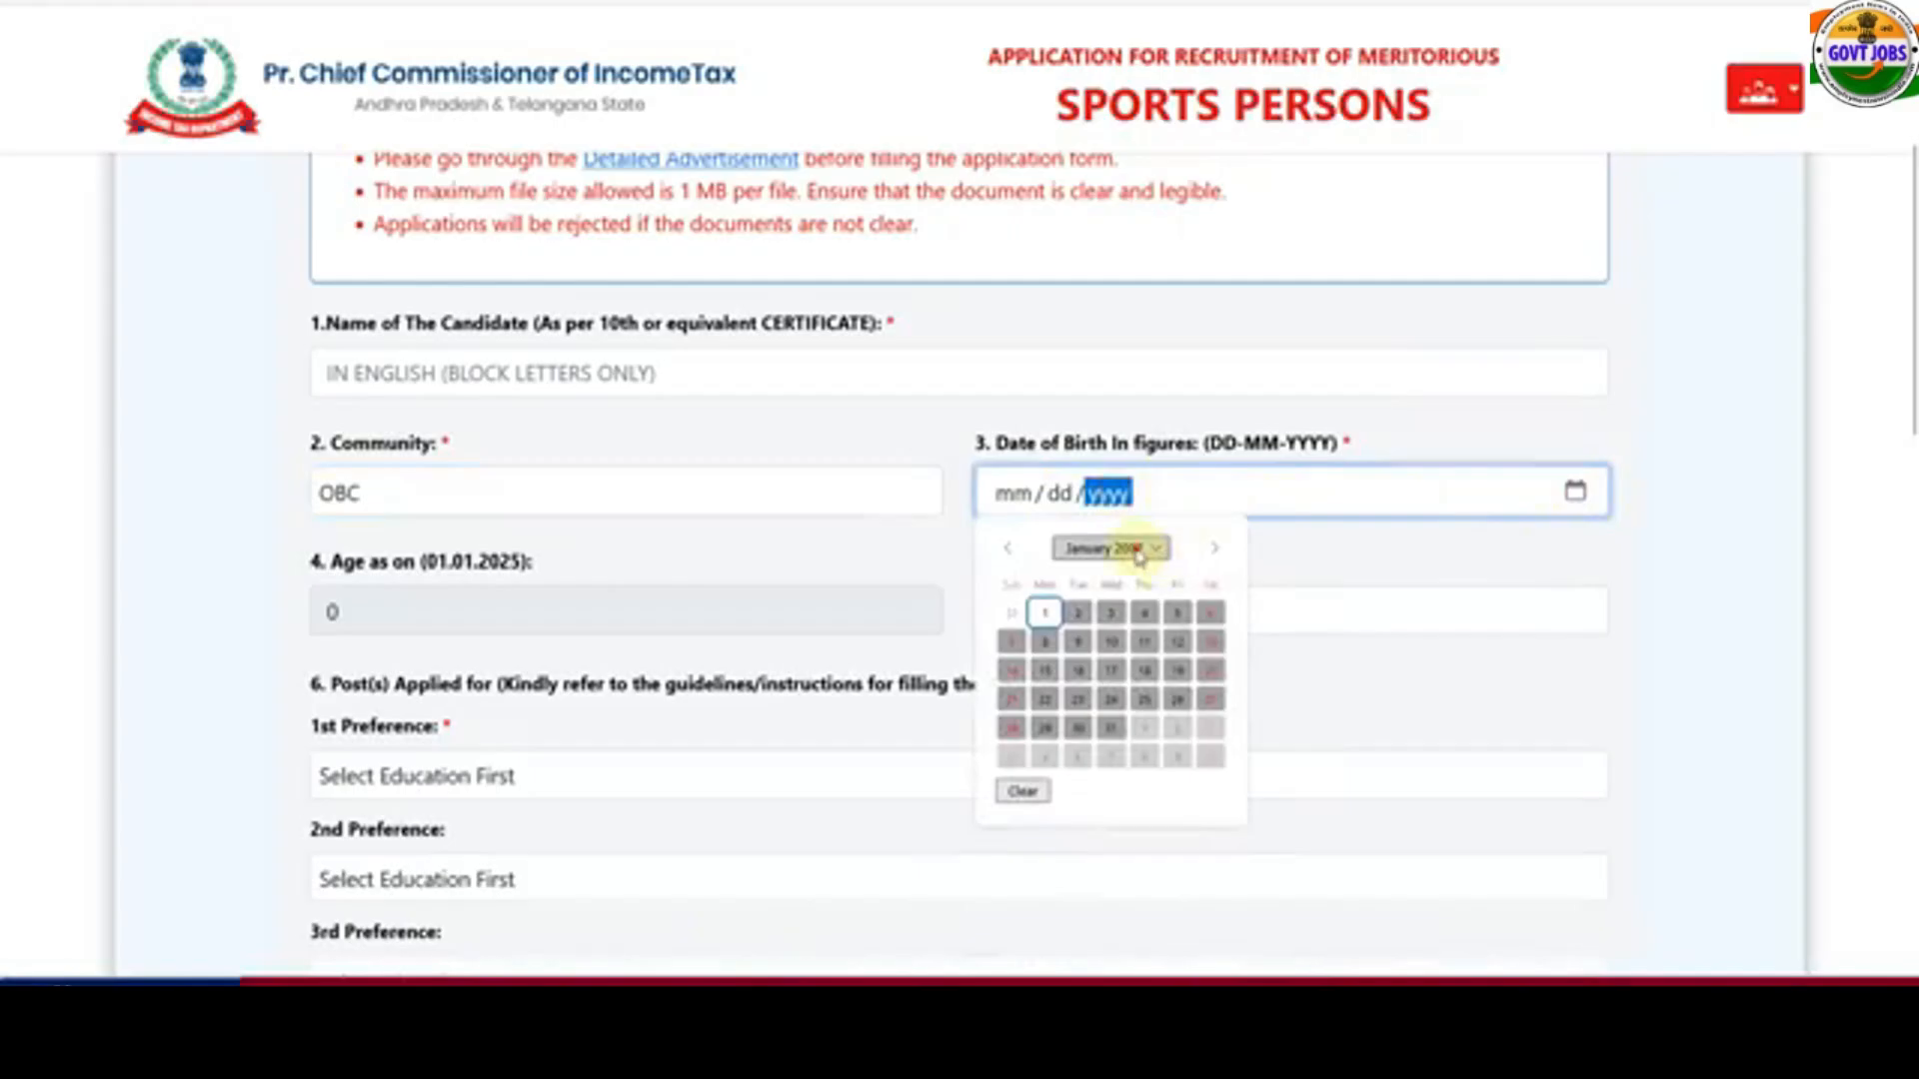
pyautogui.click(1139, 550)
pyautogui.scroll(5, 1144, 630)
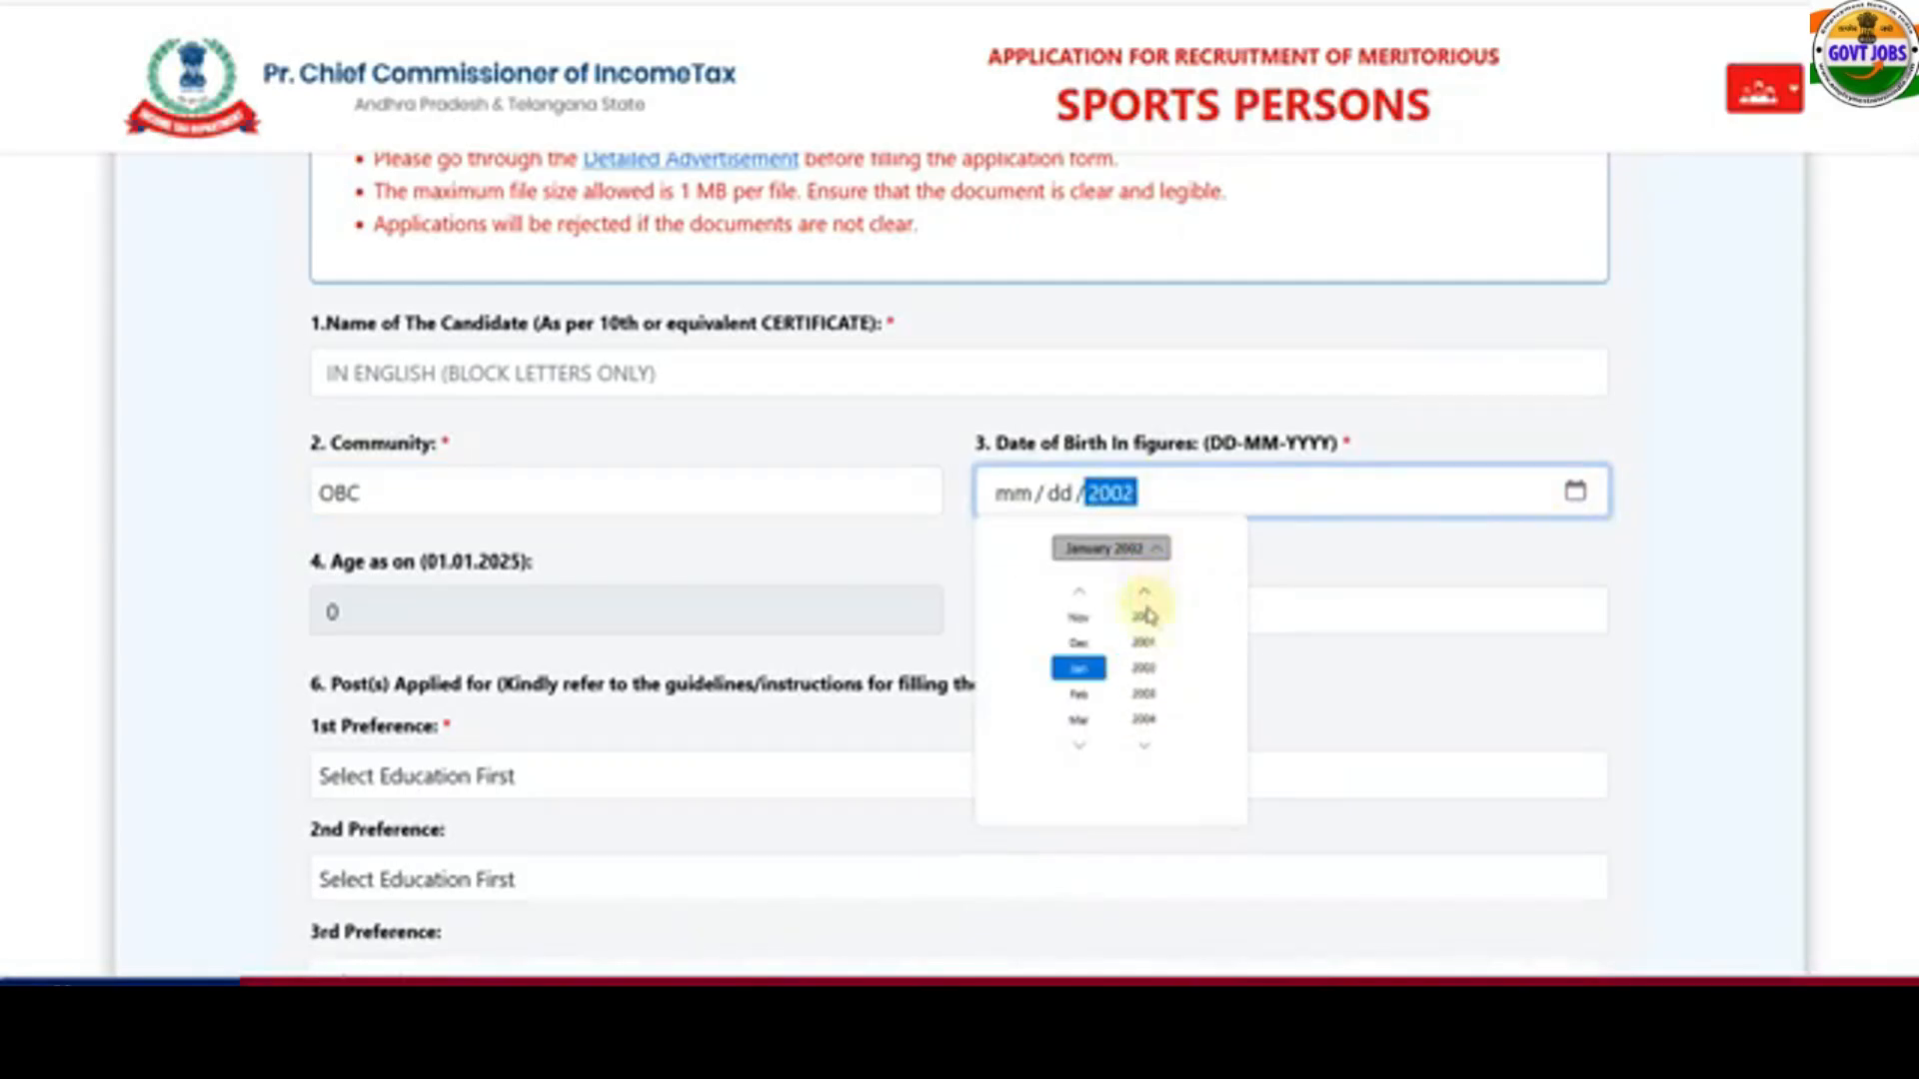
pyautogui.click(1145, 616)
pyautogui.click(1078, 642)
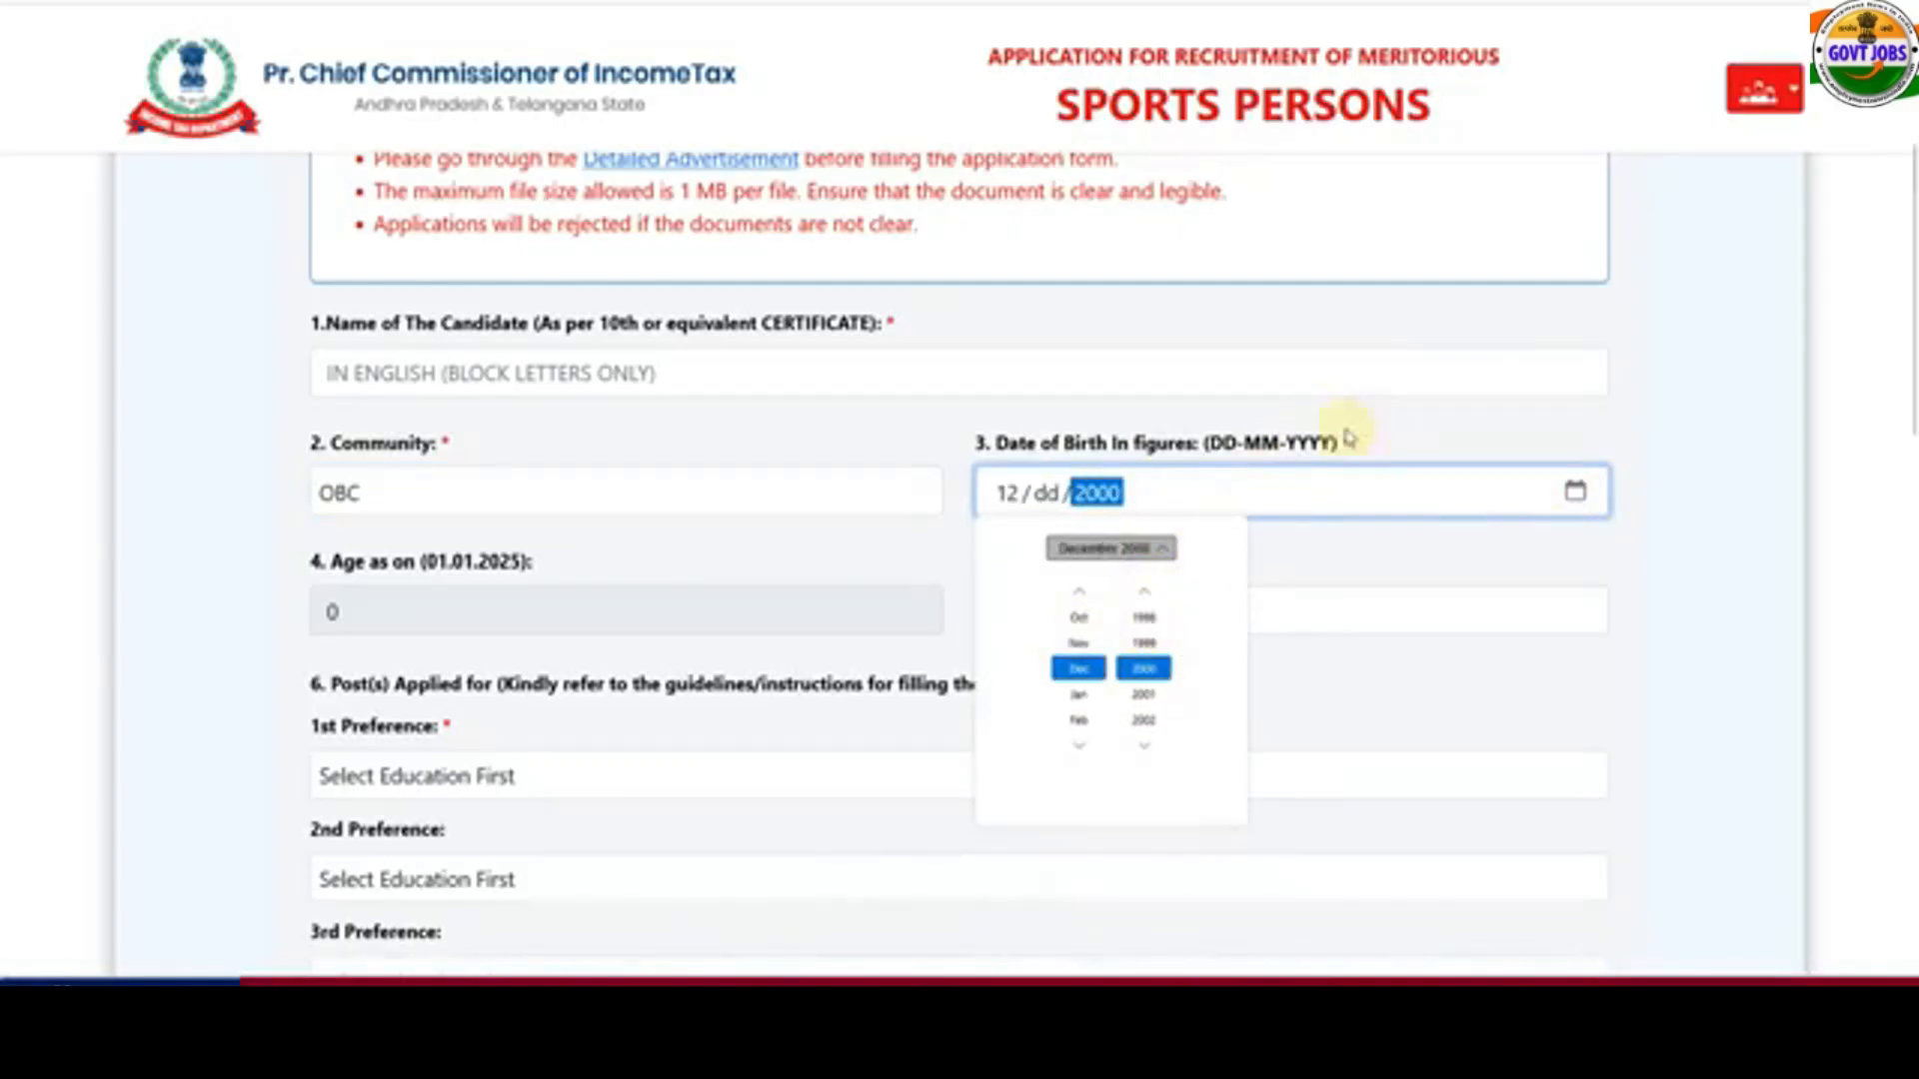
pyautogui.click(1350, 437)
pyautogui.click(1048, 493)
pyautogui.click(1135, 662)
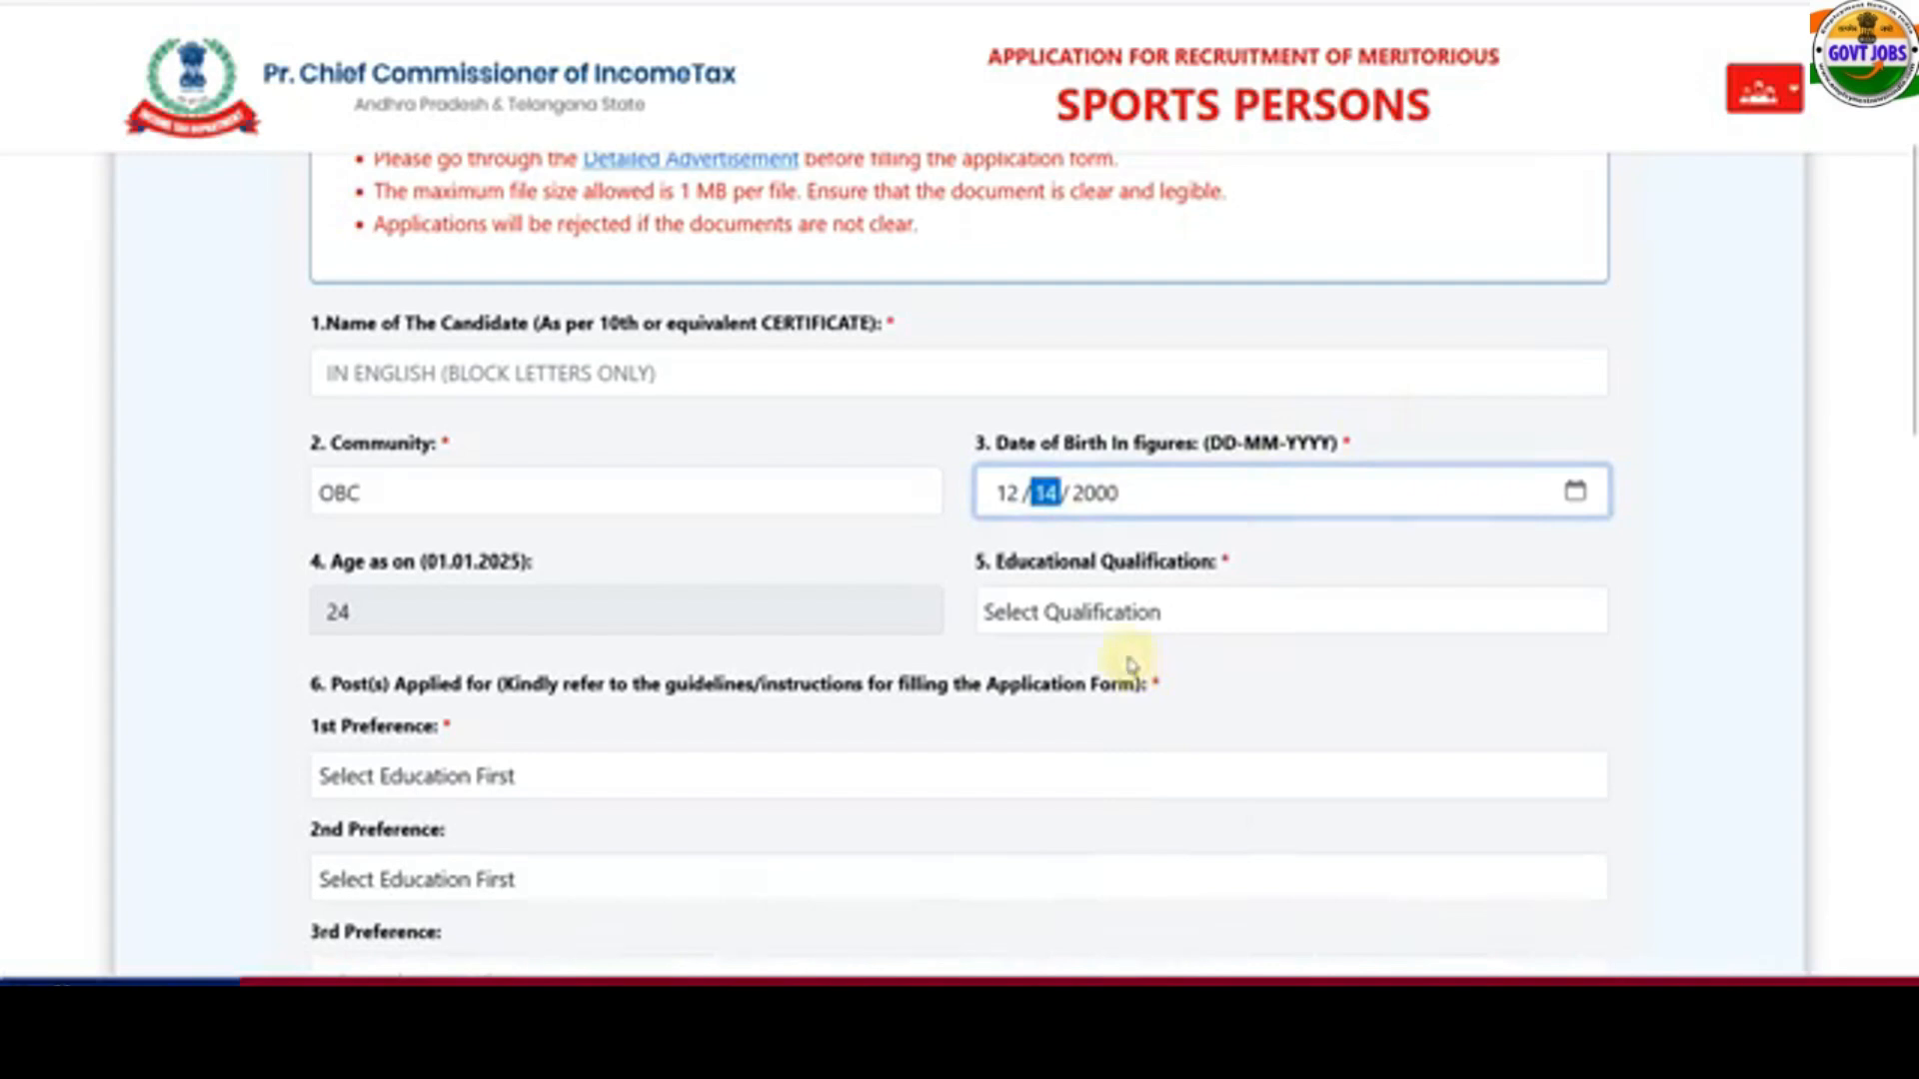
# - Set the educational qualification to Graduate or Higher
pyautogui.click(1039, 628)
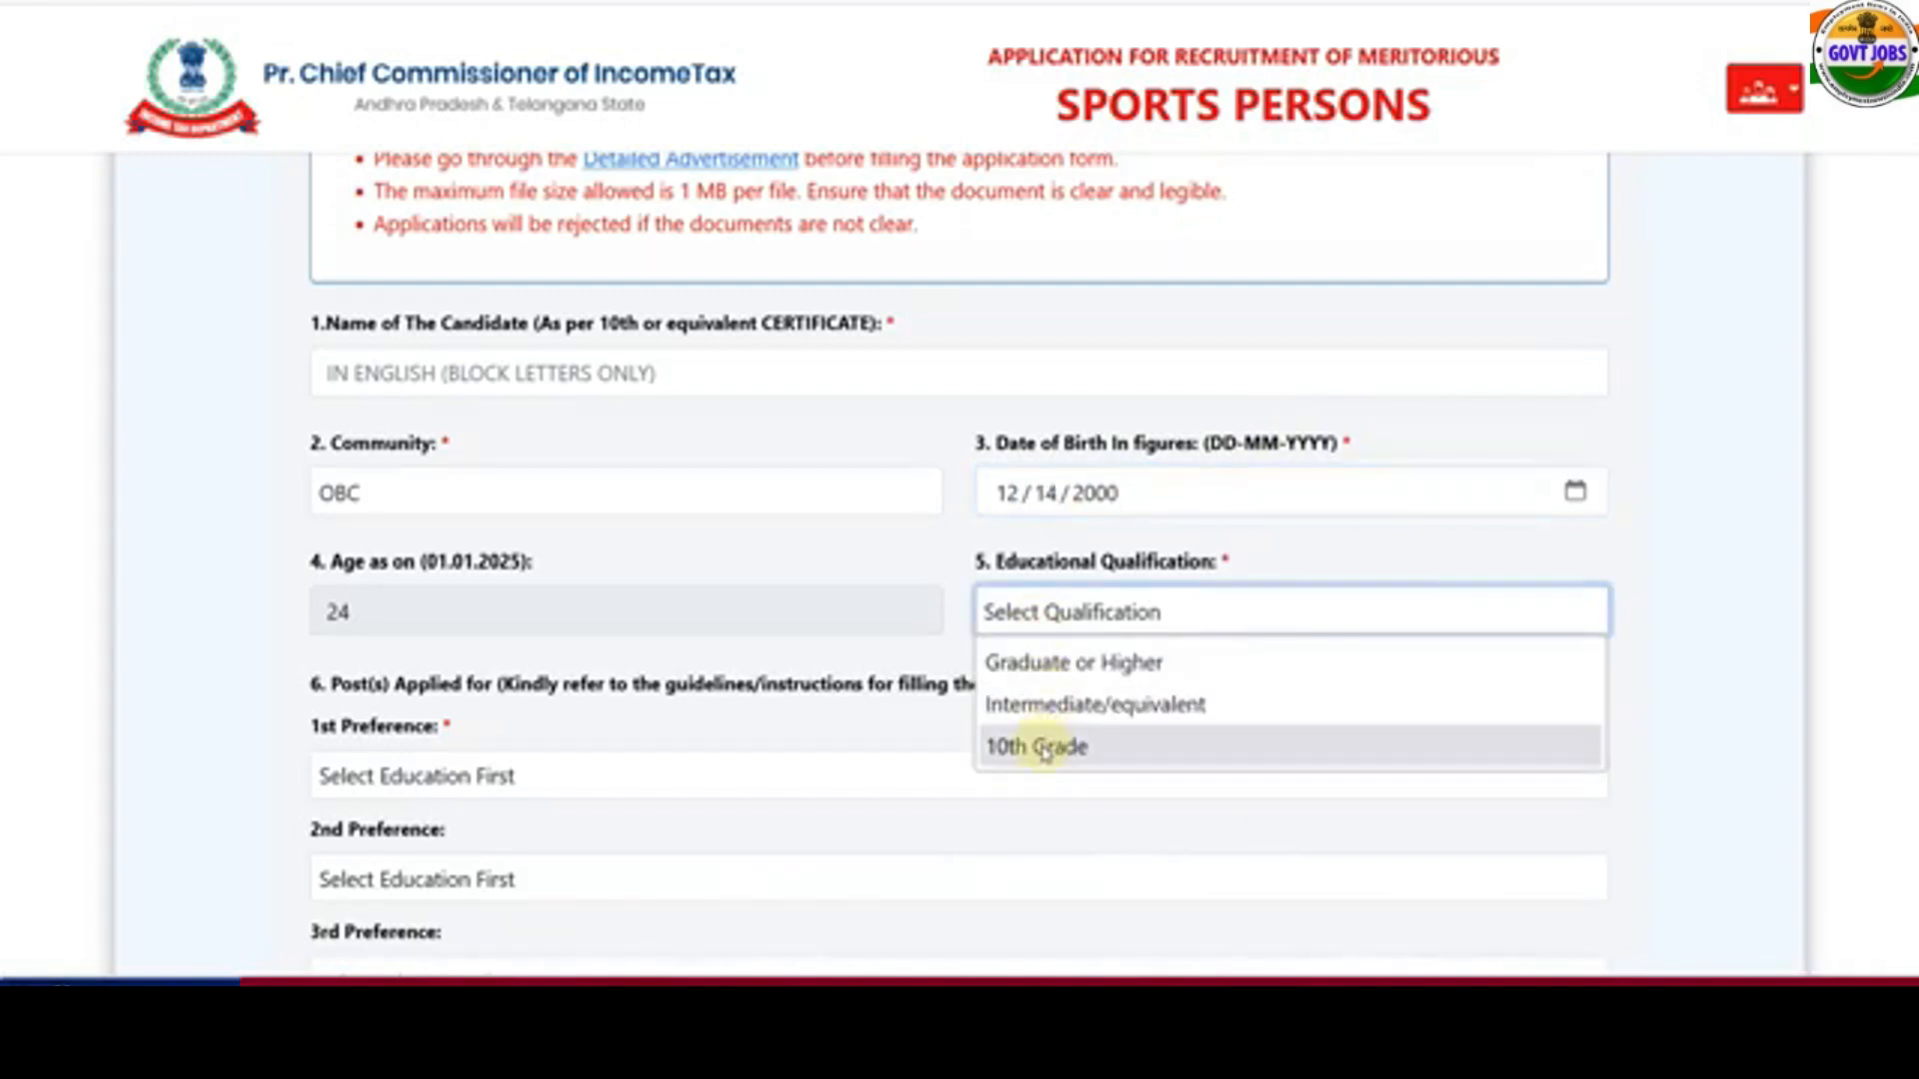
pyautogui.click(1010, 663)
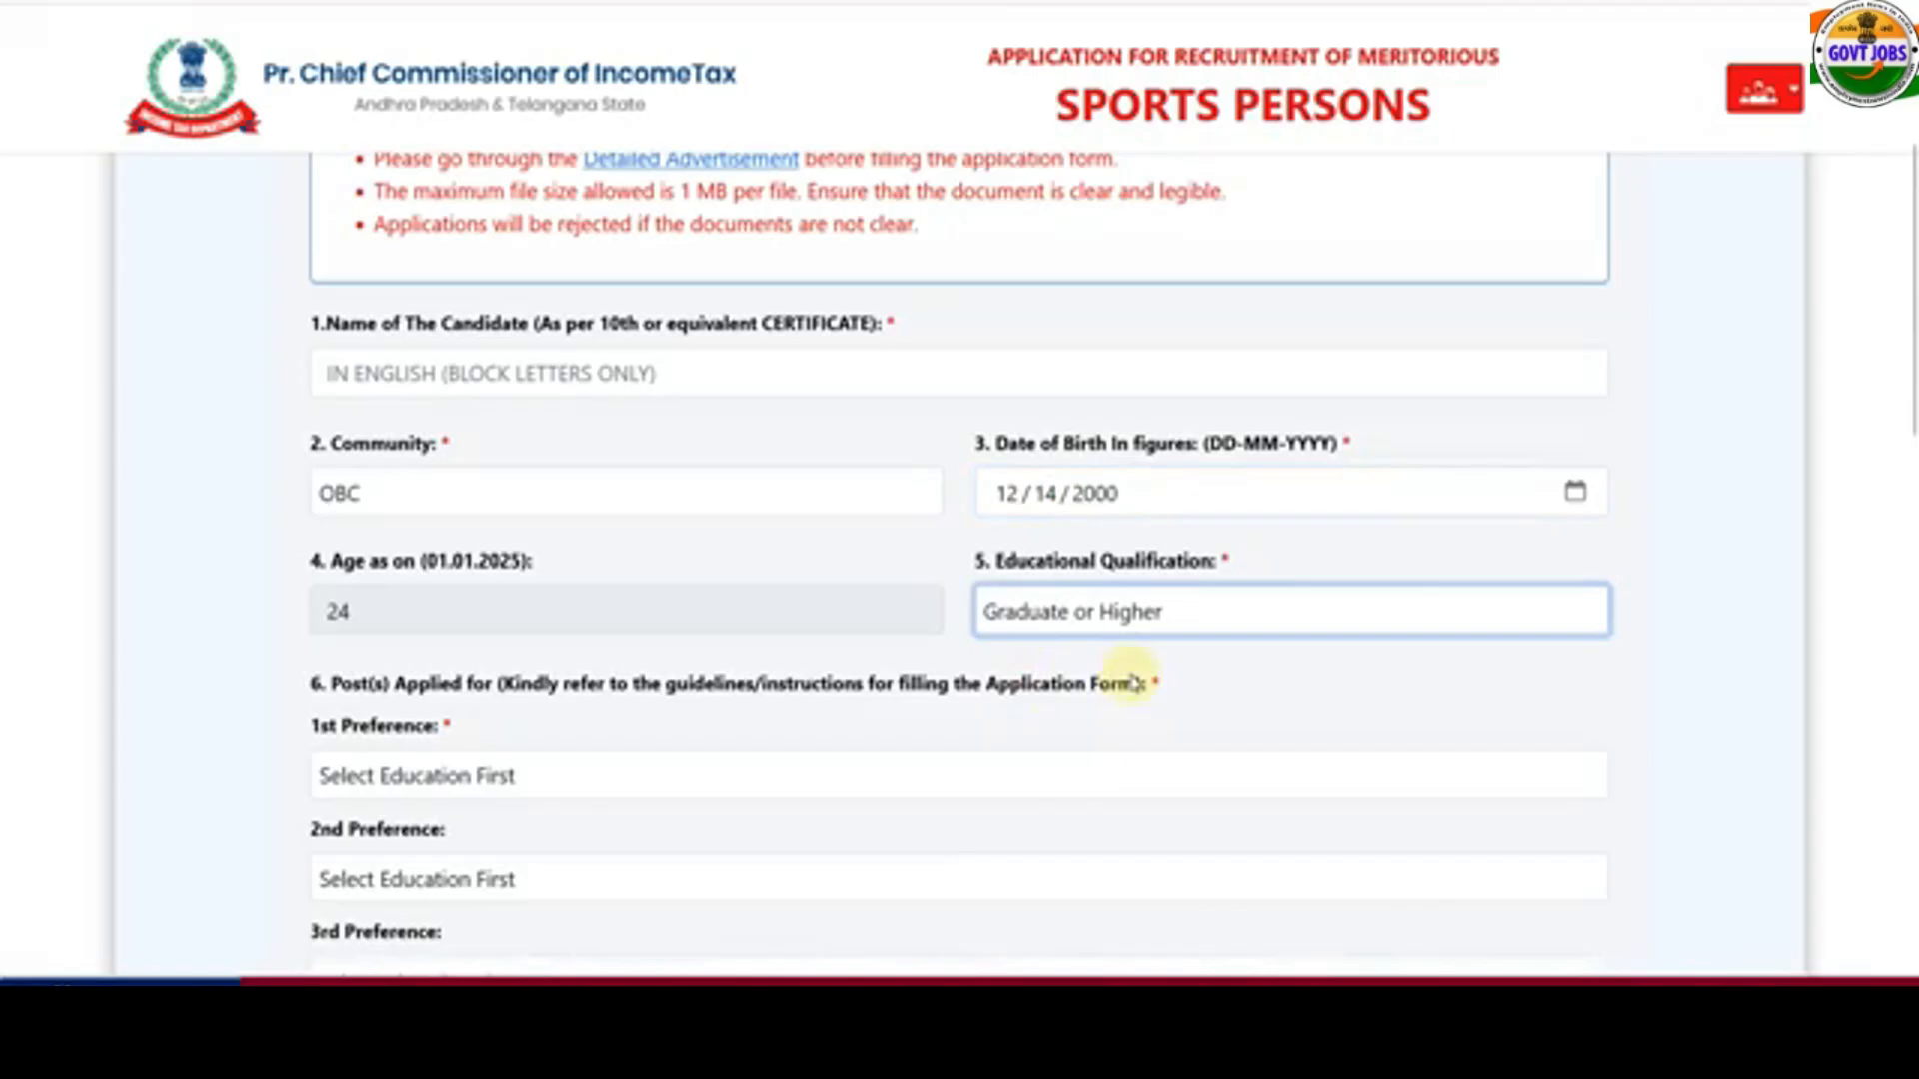
# - Try 10th Grade and Intermediate/equivalent as the educational qualification and switch back to Graduate or Higher
pyautogui.click(1041, 621)
pyautogui.click(1035, 745)
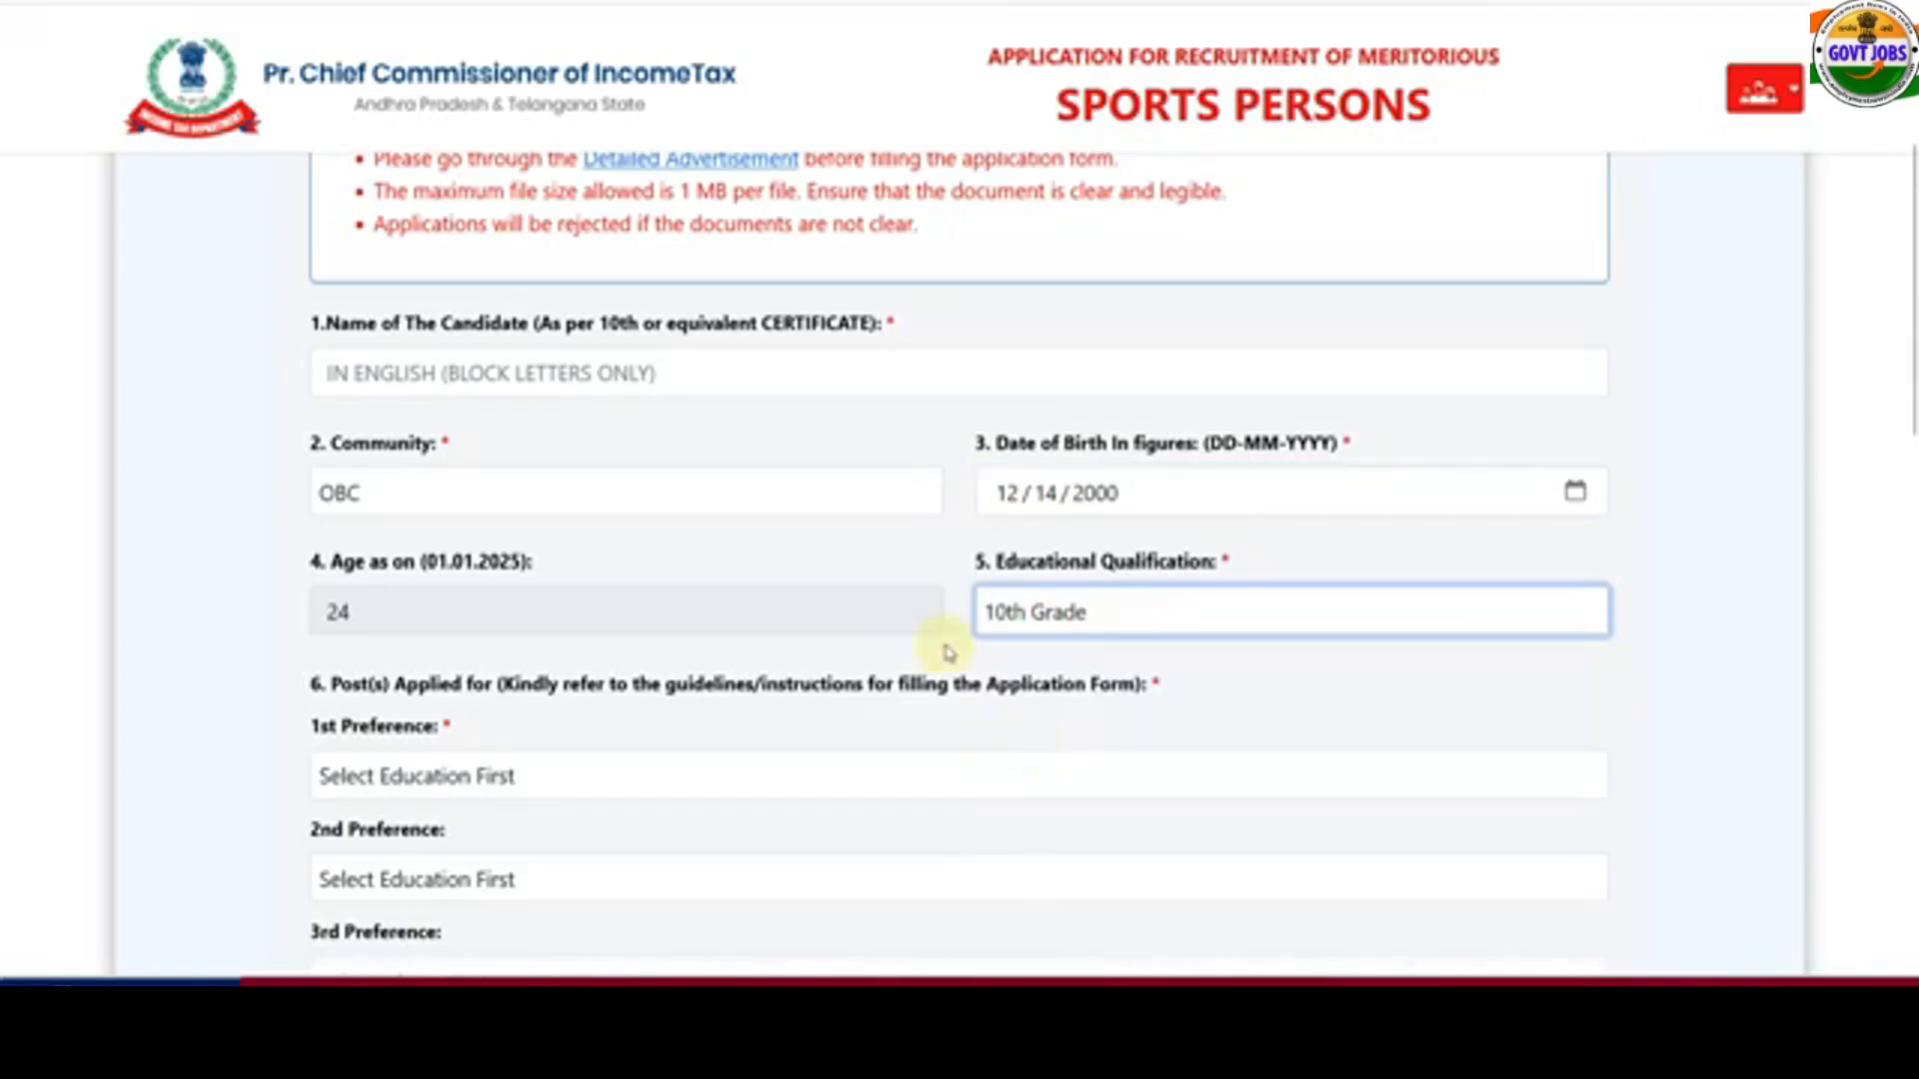
pyautogui.click(1049, 624)
pyautogui.click(1047, 703)
pyautogui.click(1030, 614)
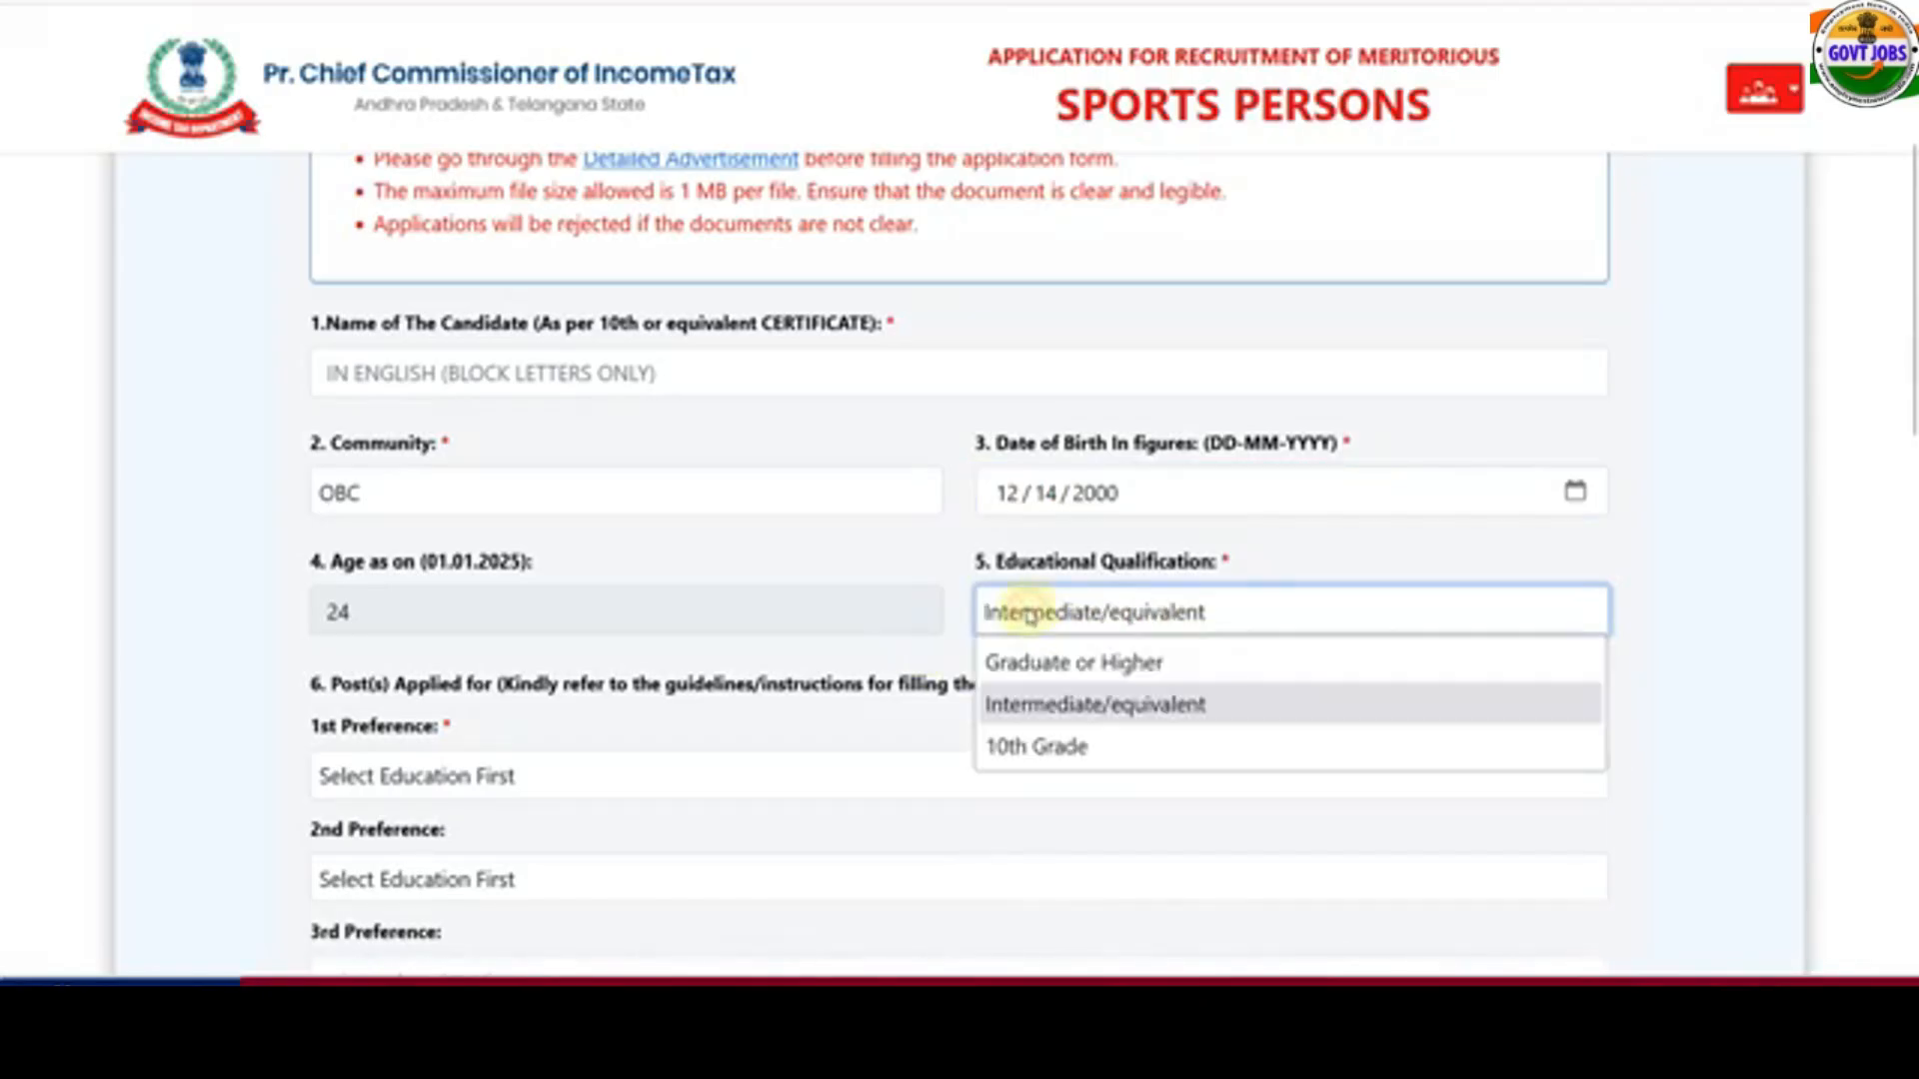
pyautogui.click(1032, 664)
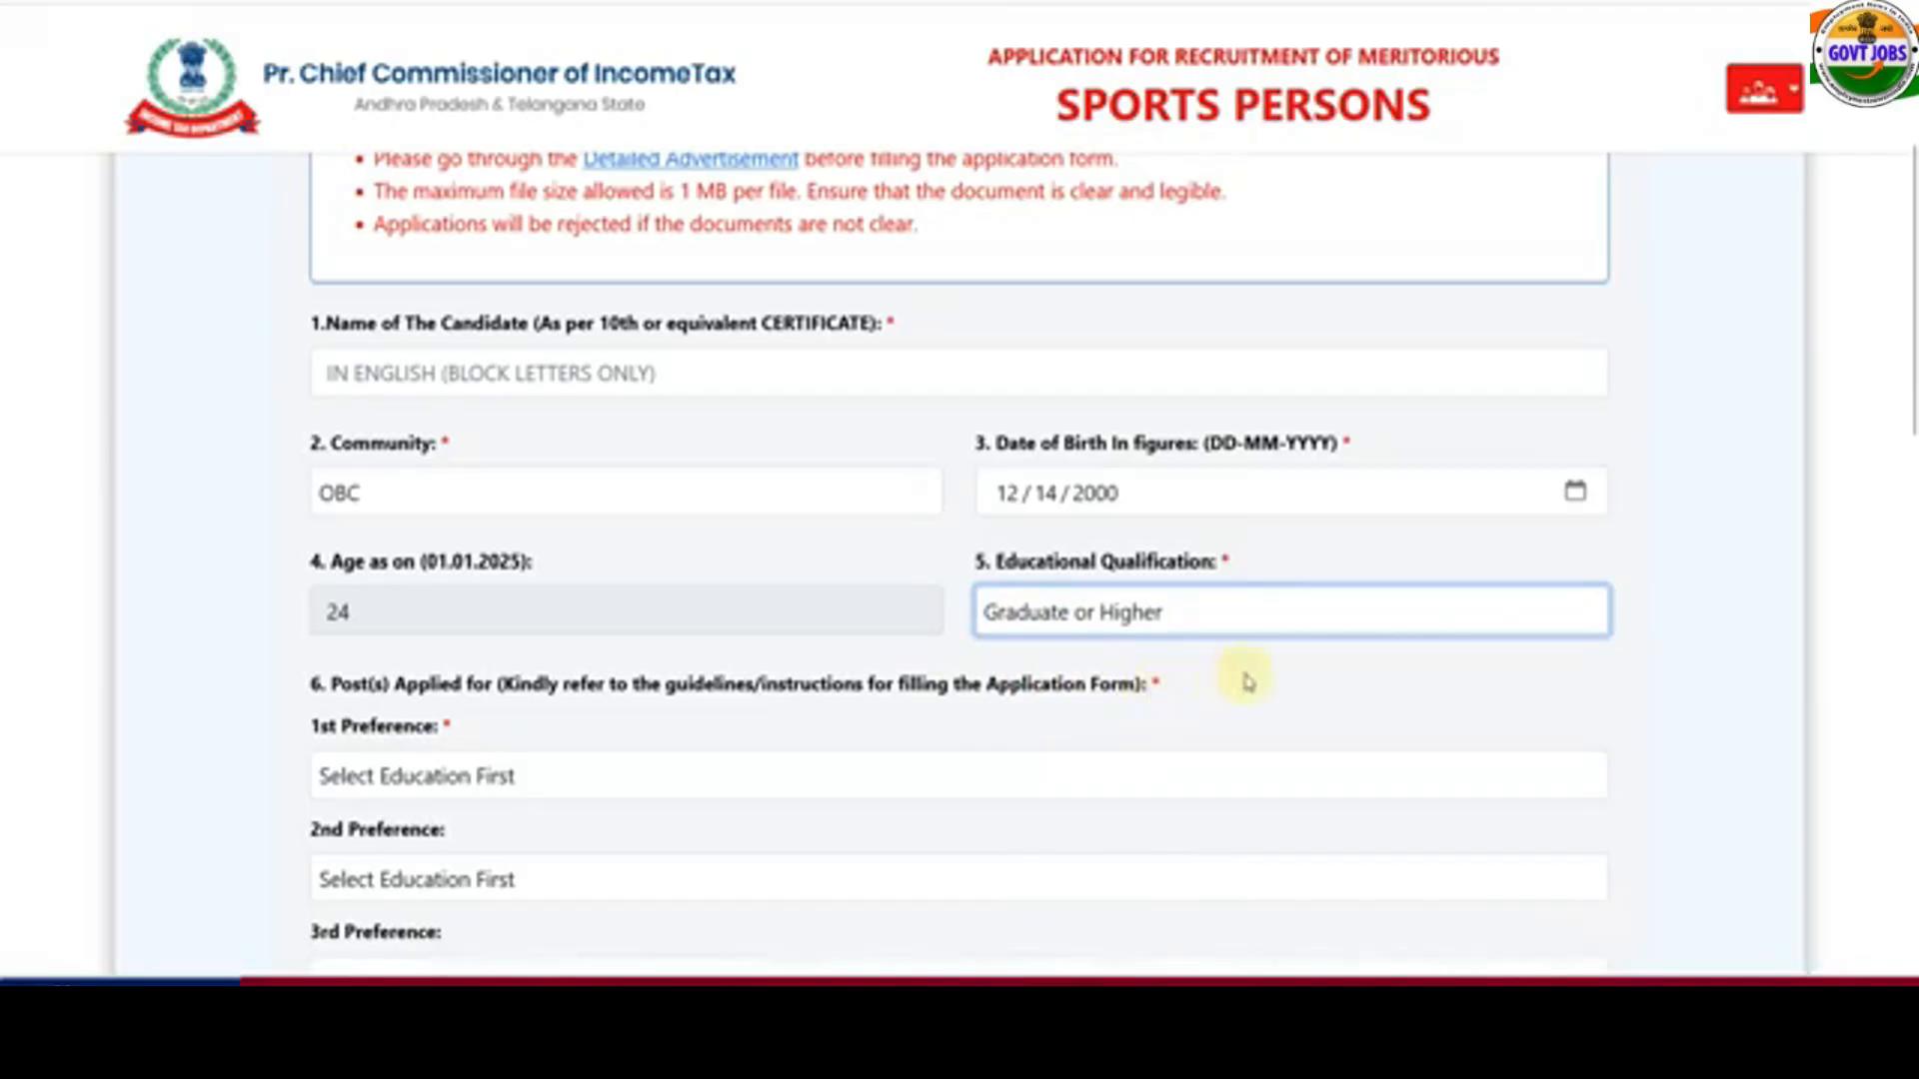
# - Set the first post preference to Tax Assistant (TA) and the second to Multi-Tasking Staff (MTS), leaving the third unselected
pyautogui.scroll(-1, 828, 705)
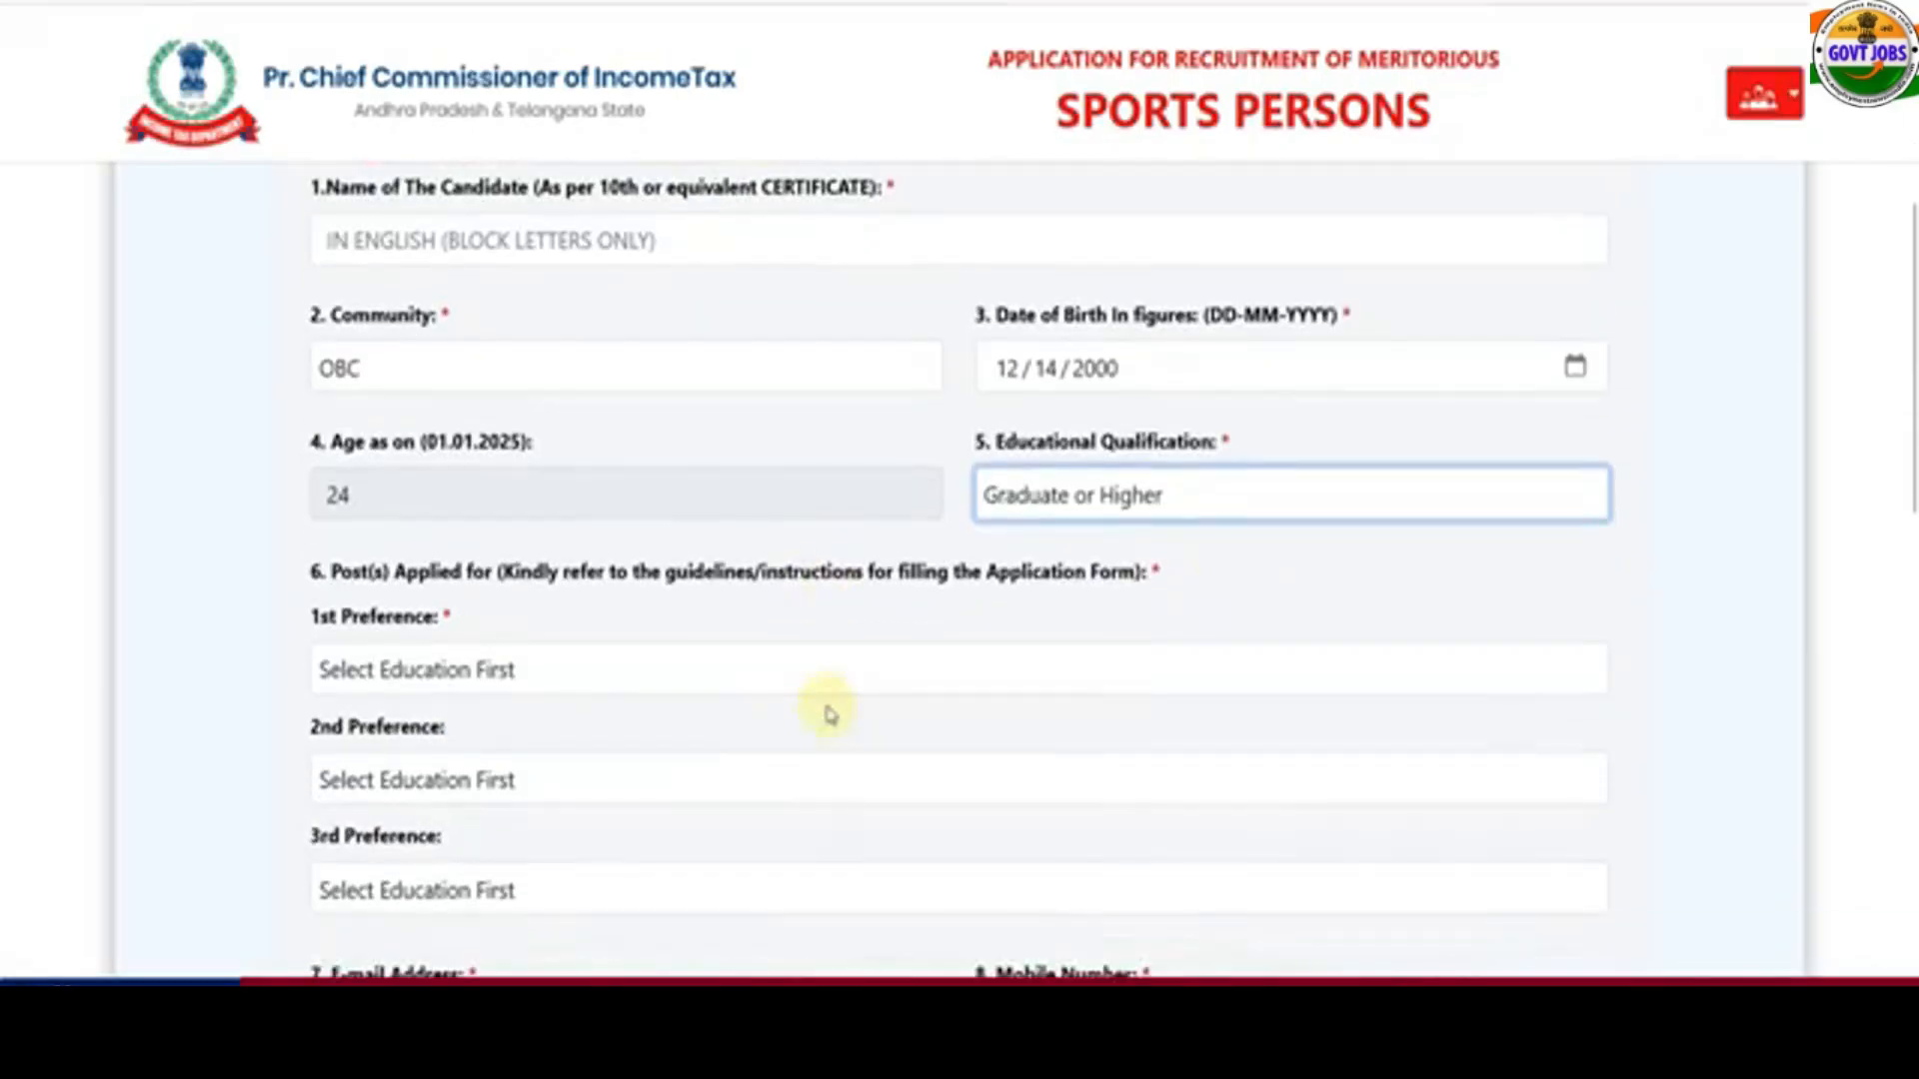
pyautogui.click(372, 685)
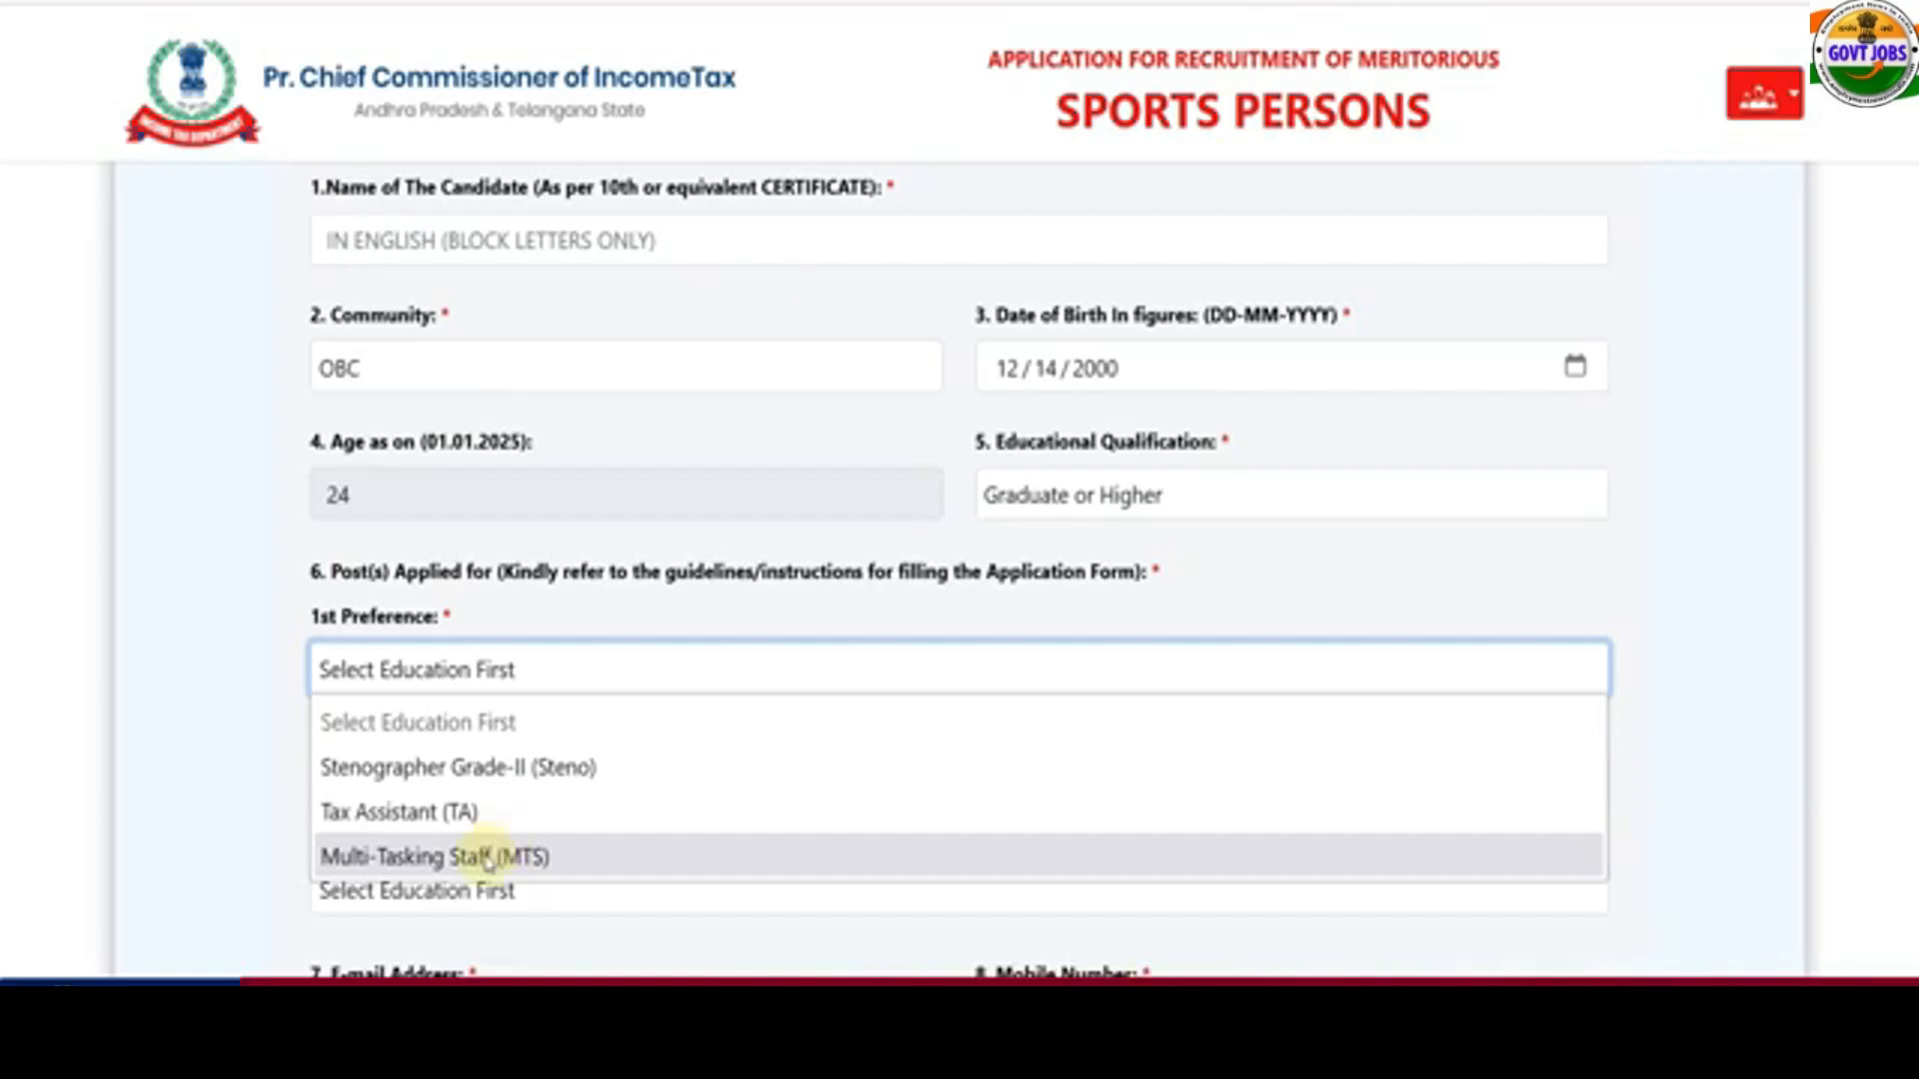
pyautogui.click(416, 812)
pyautogui.click(446, 779)
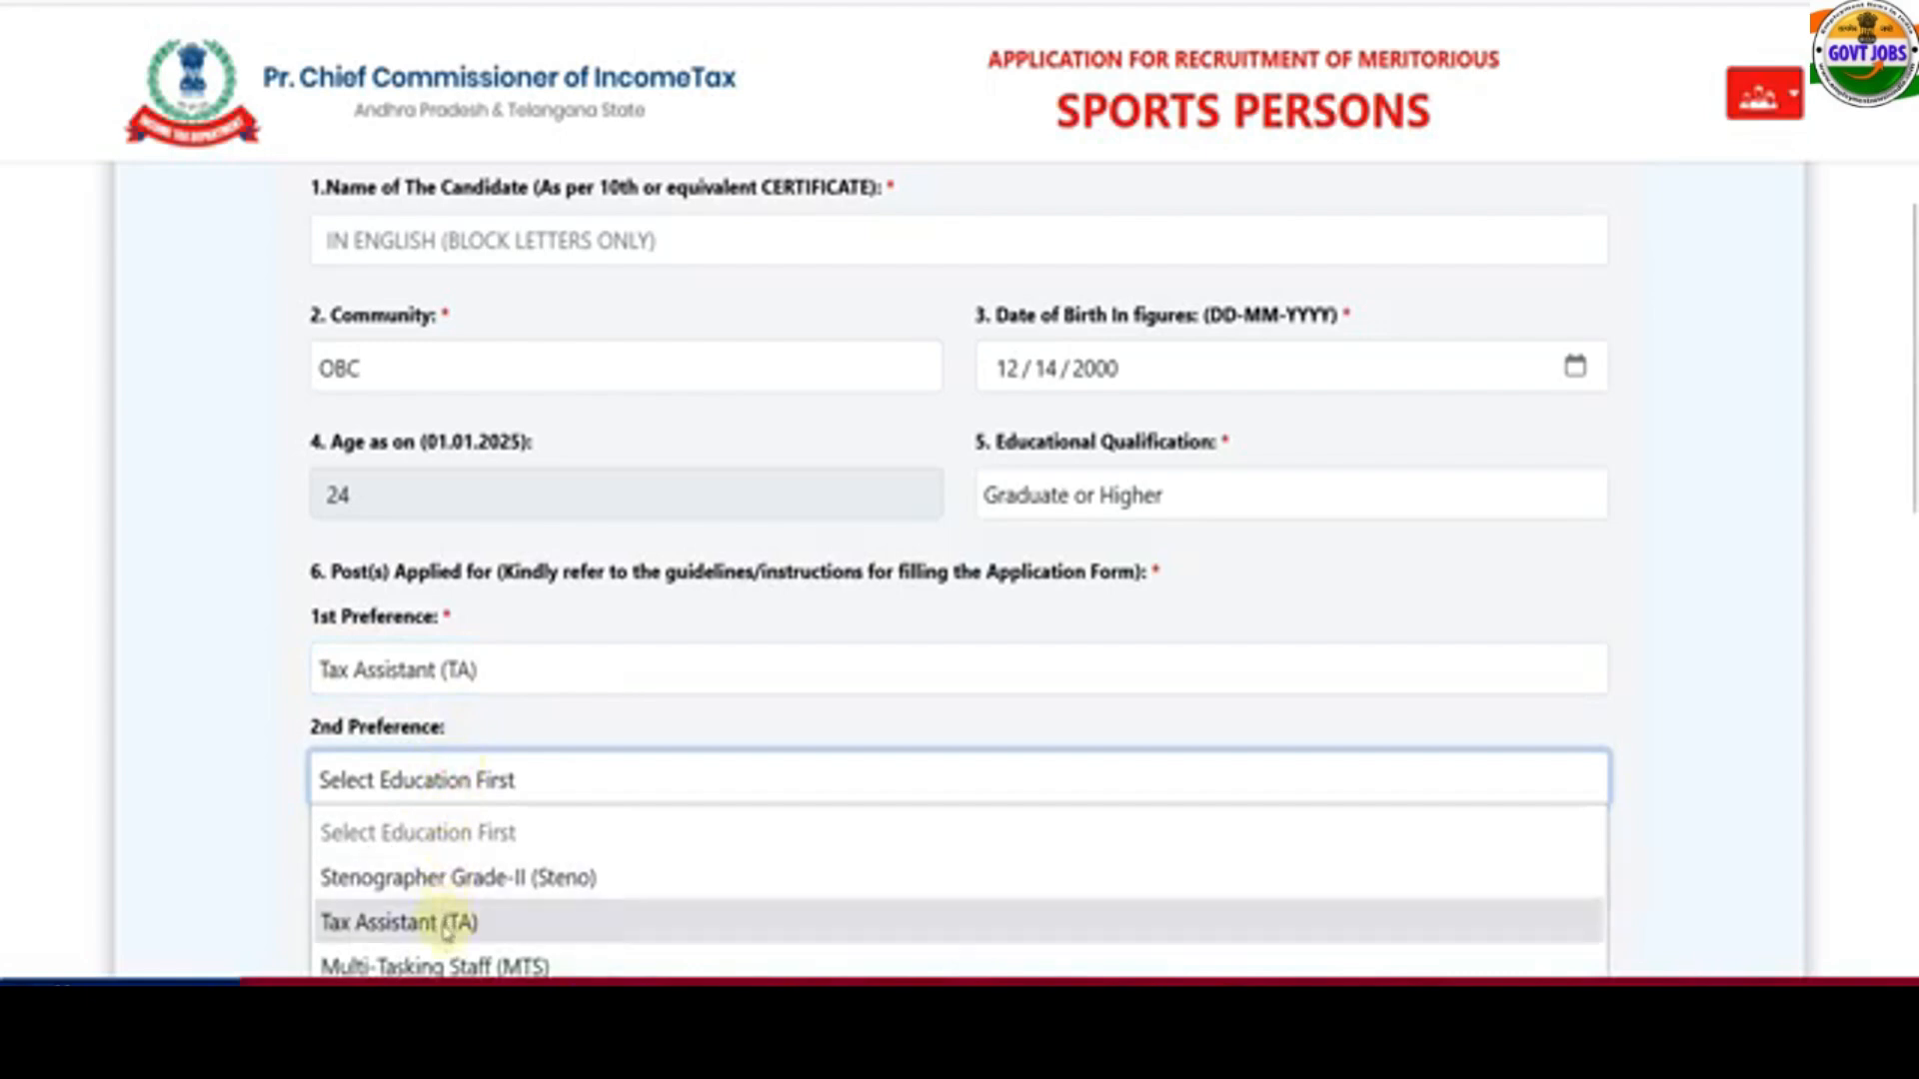
pyautogui.click(447, 966)
pyautogui.click(432, 899)
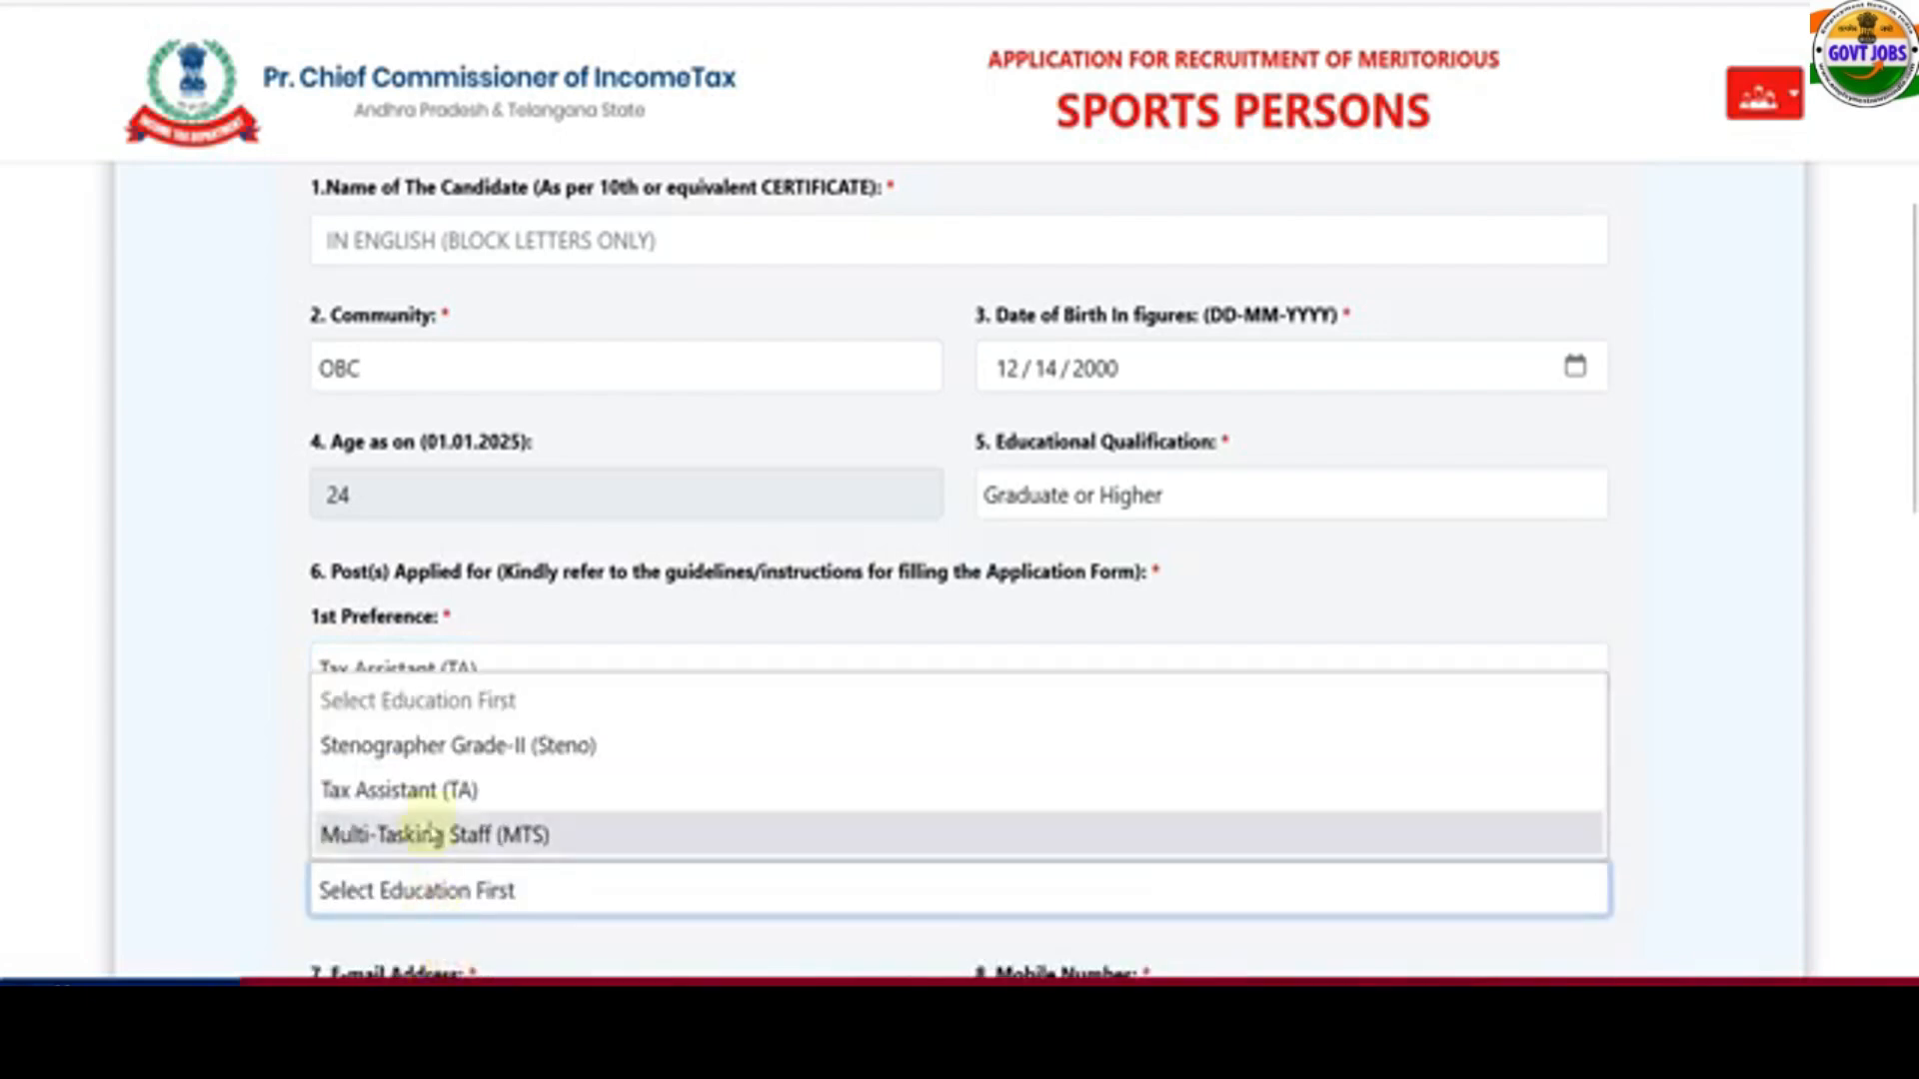
pyautogui.click(262, 755)
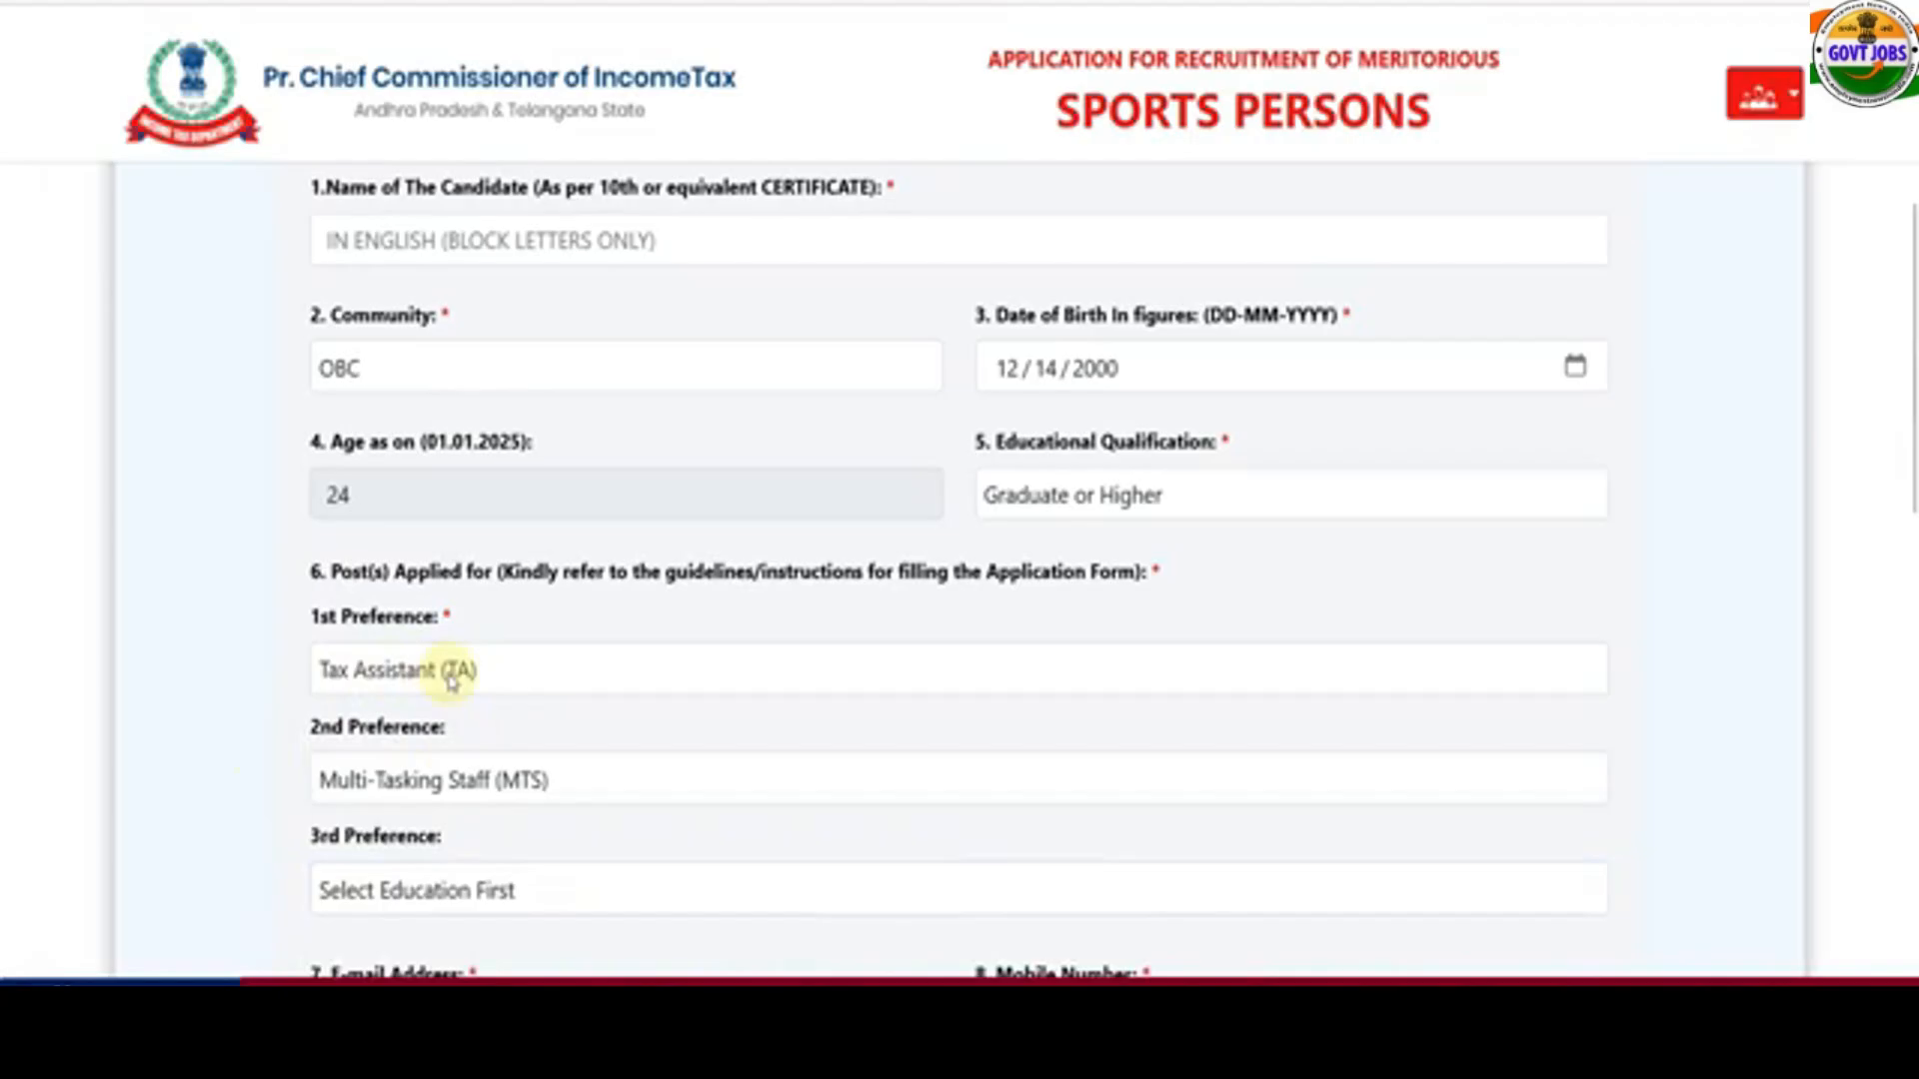
# - Choose Aadhaar Card as the candidate's photo ID proof
pyautogui.scroll(-9, 449, 680)
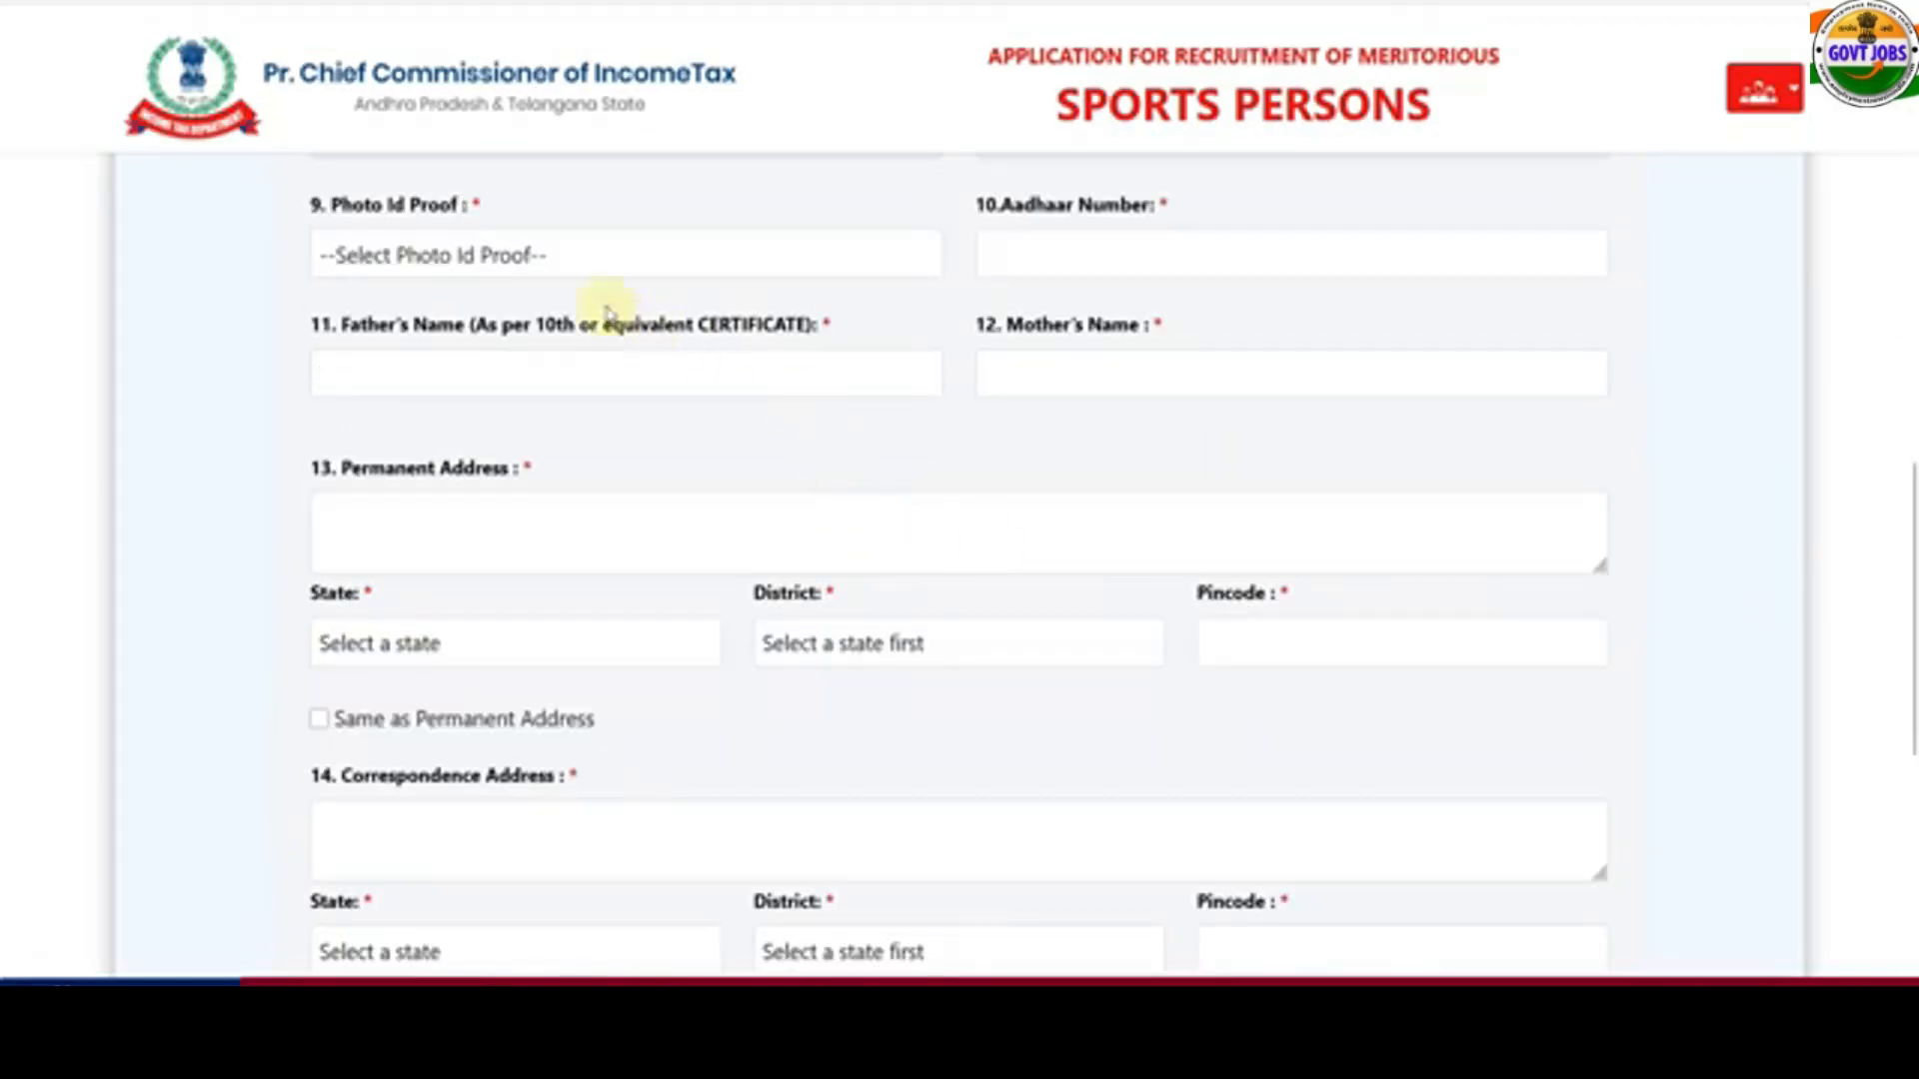
pyautogui.click(540, 258)
pyautogui.click(450, 304)
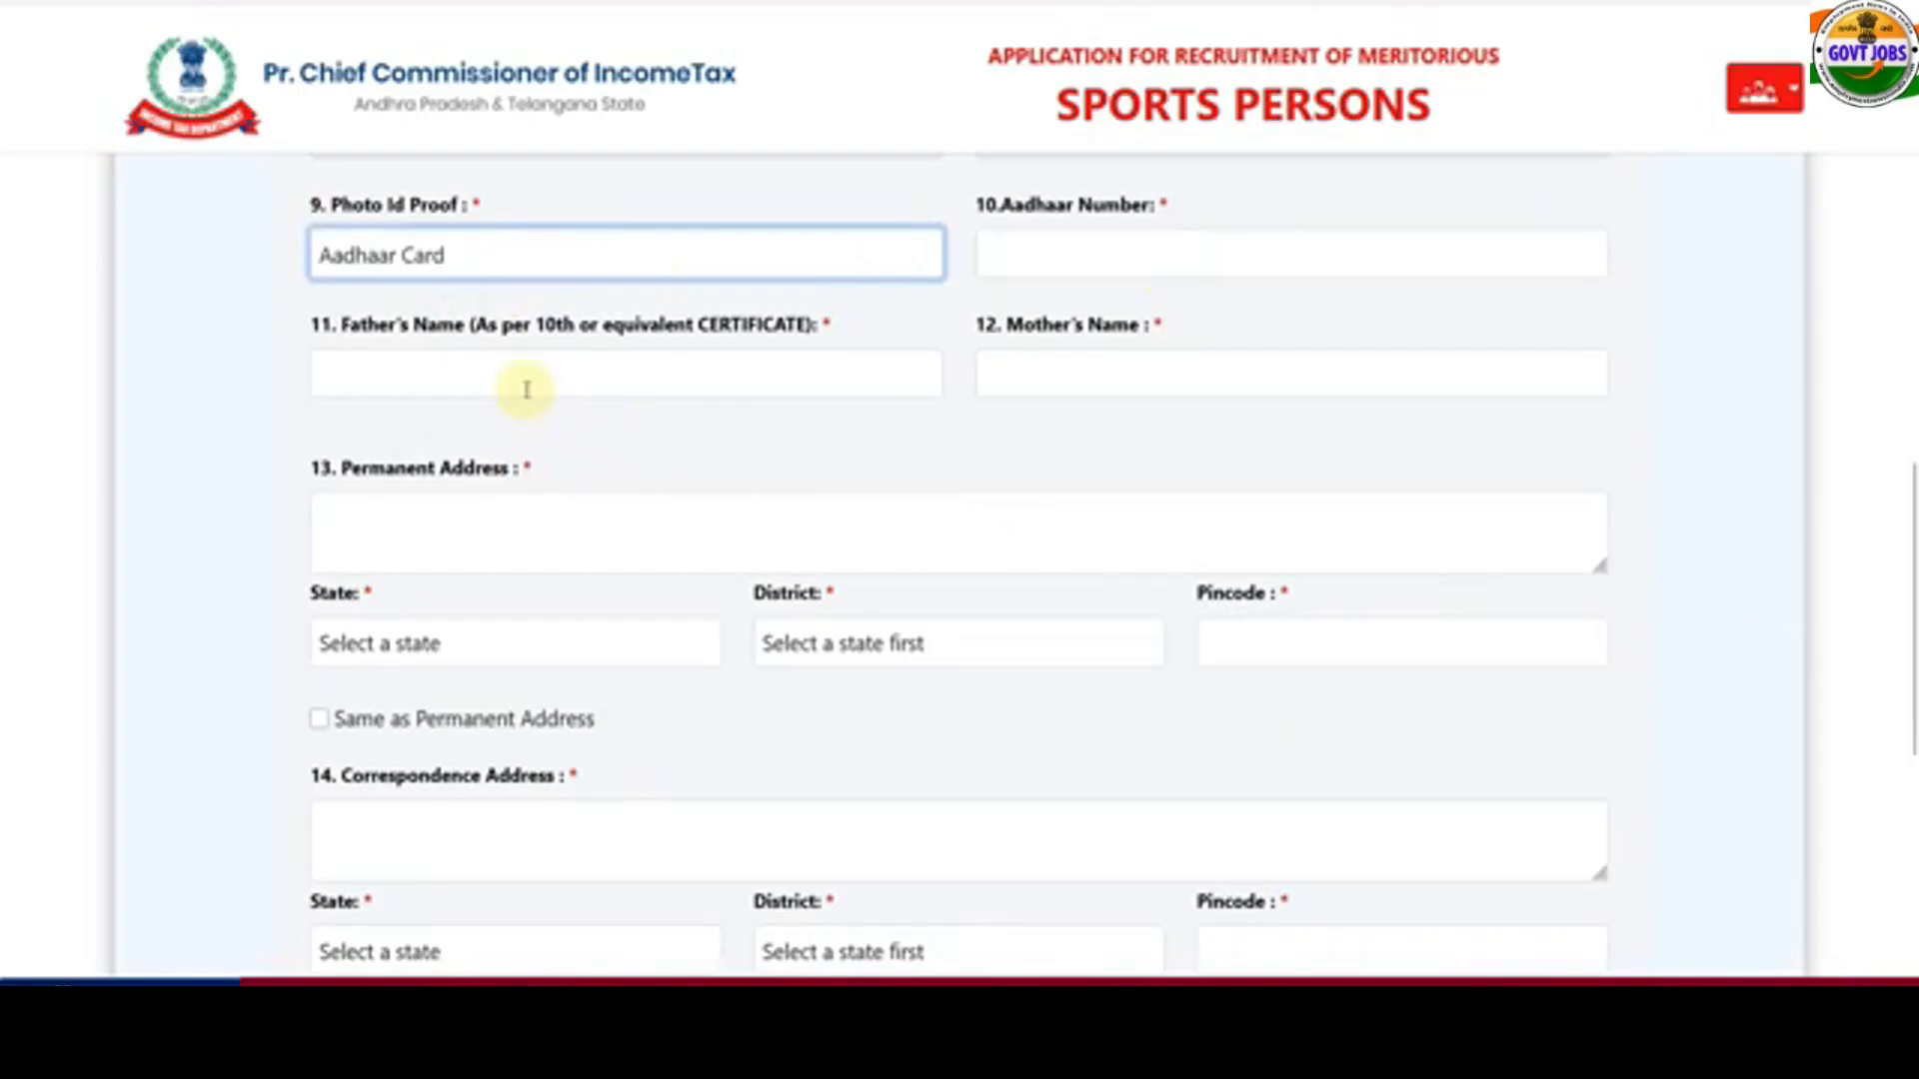
# - Set the permanent address's state to Rajasthan and its district to Alwar
pyautogui.scroll(-2, 1053, 433)
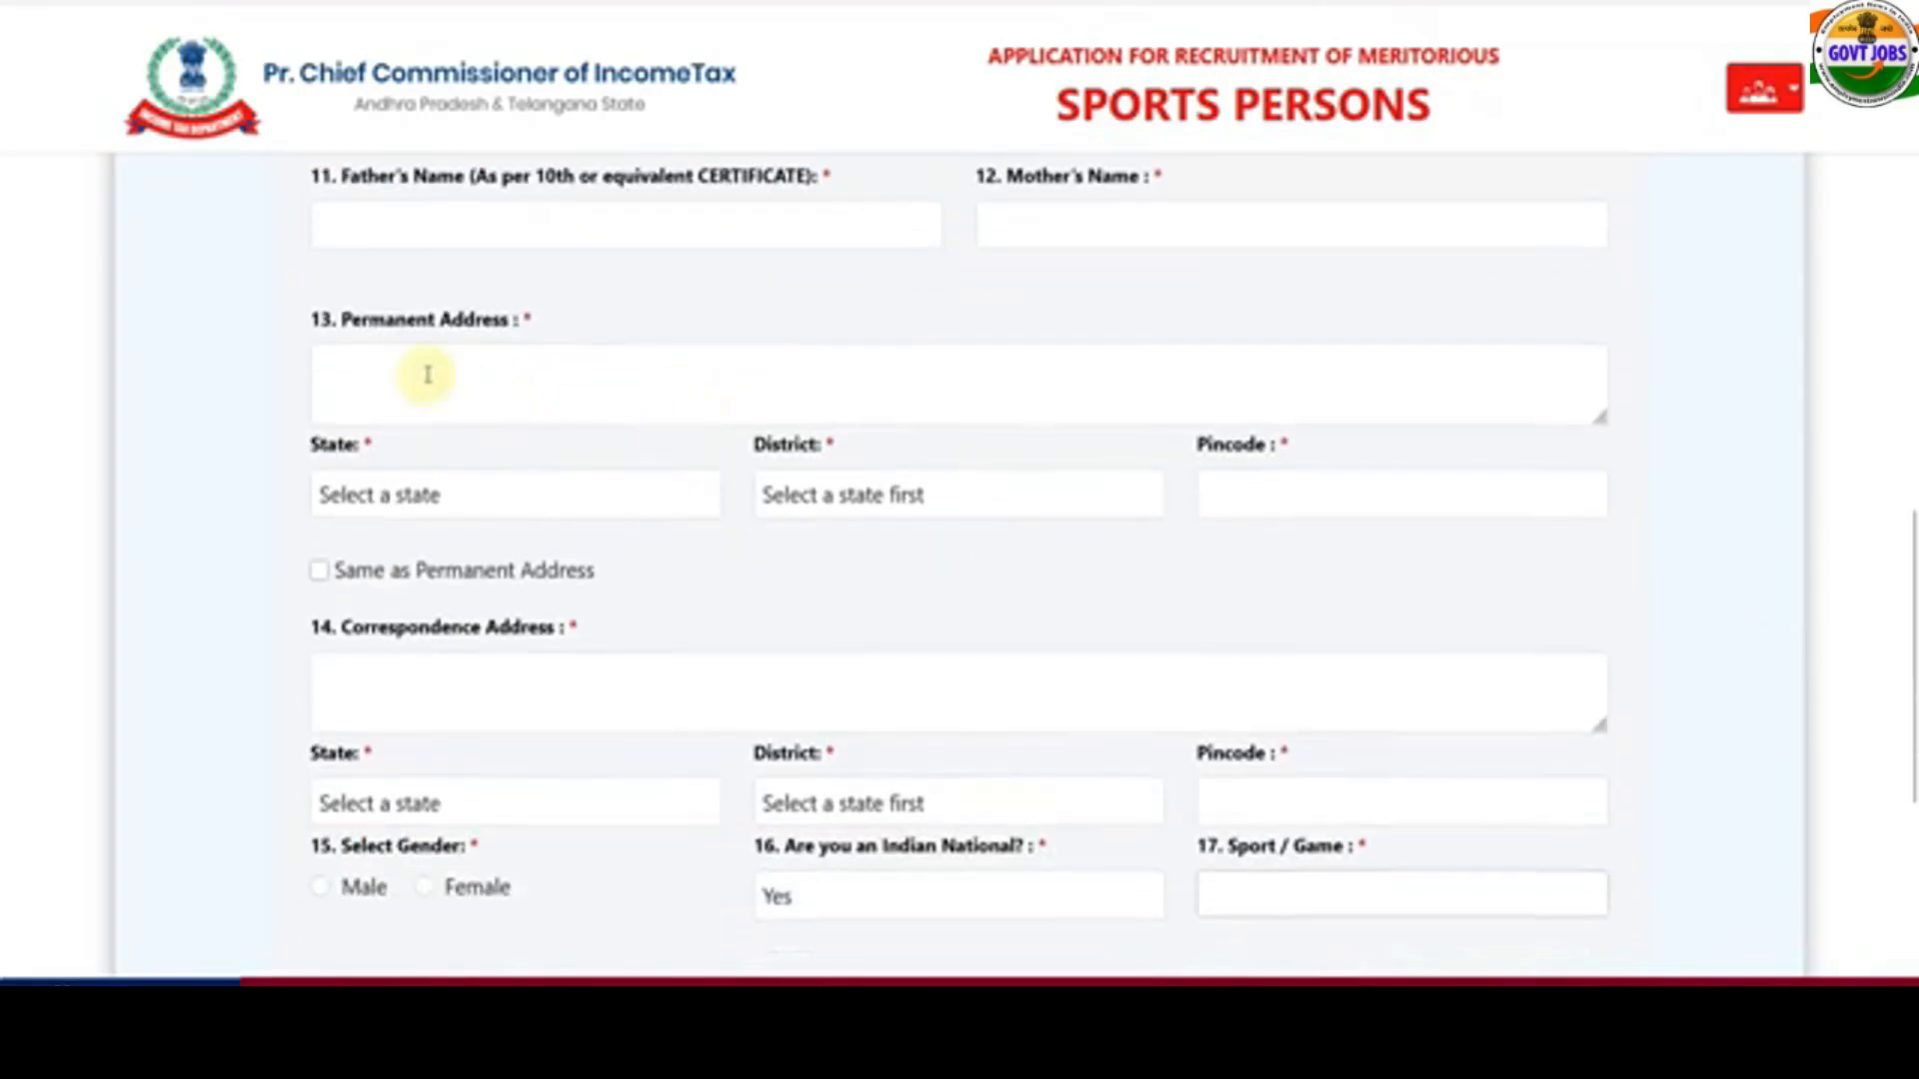
pyautogui.click(421, 375)
pyautogui.click(645, 491)
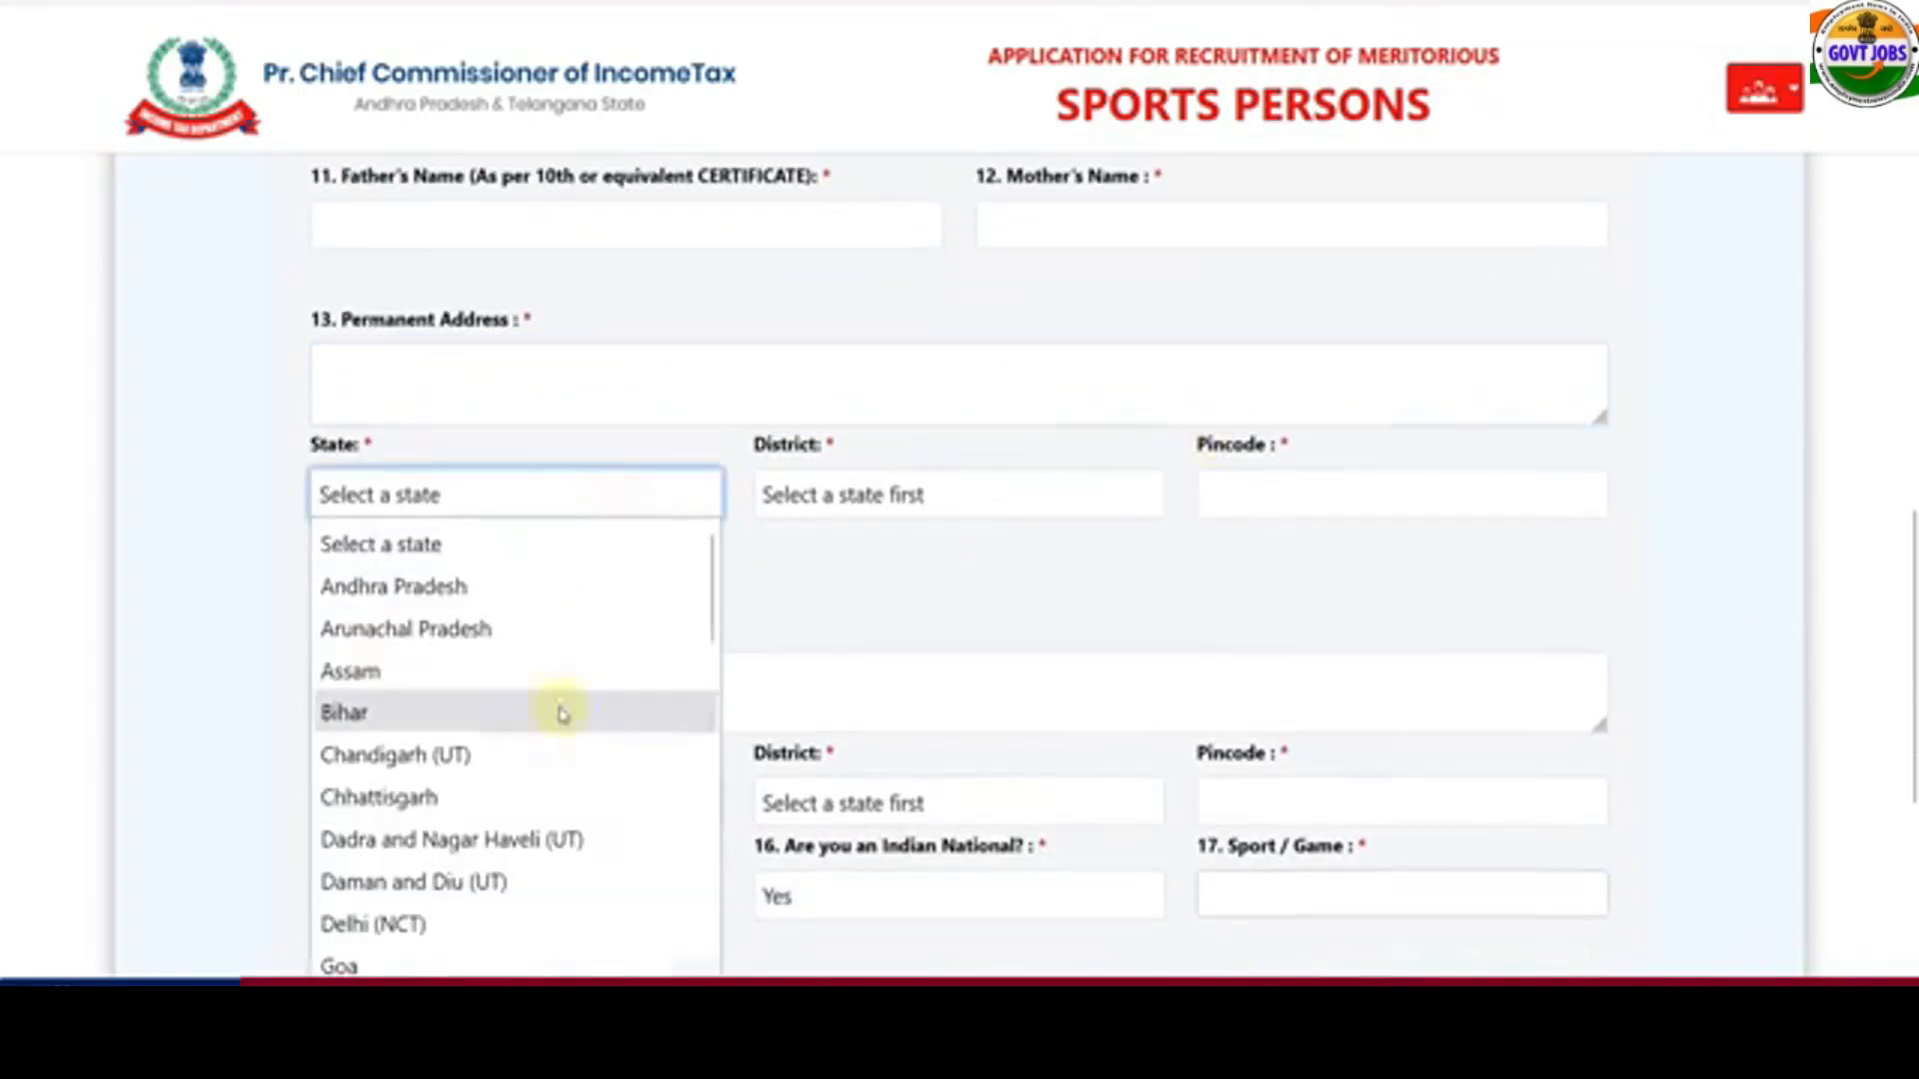
pyautogui.scroll(-8, 539, 704)
pyautogui.click(484, 661)
pyautogui.click(809, 496)
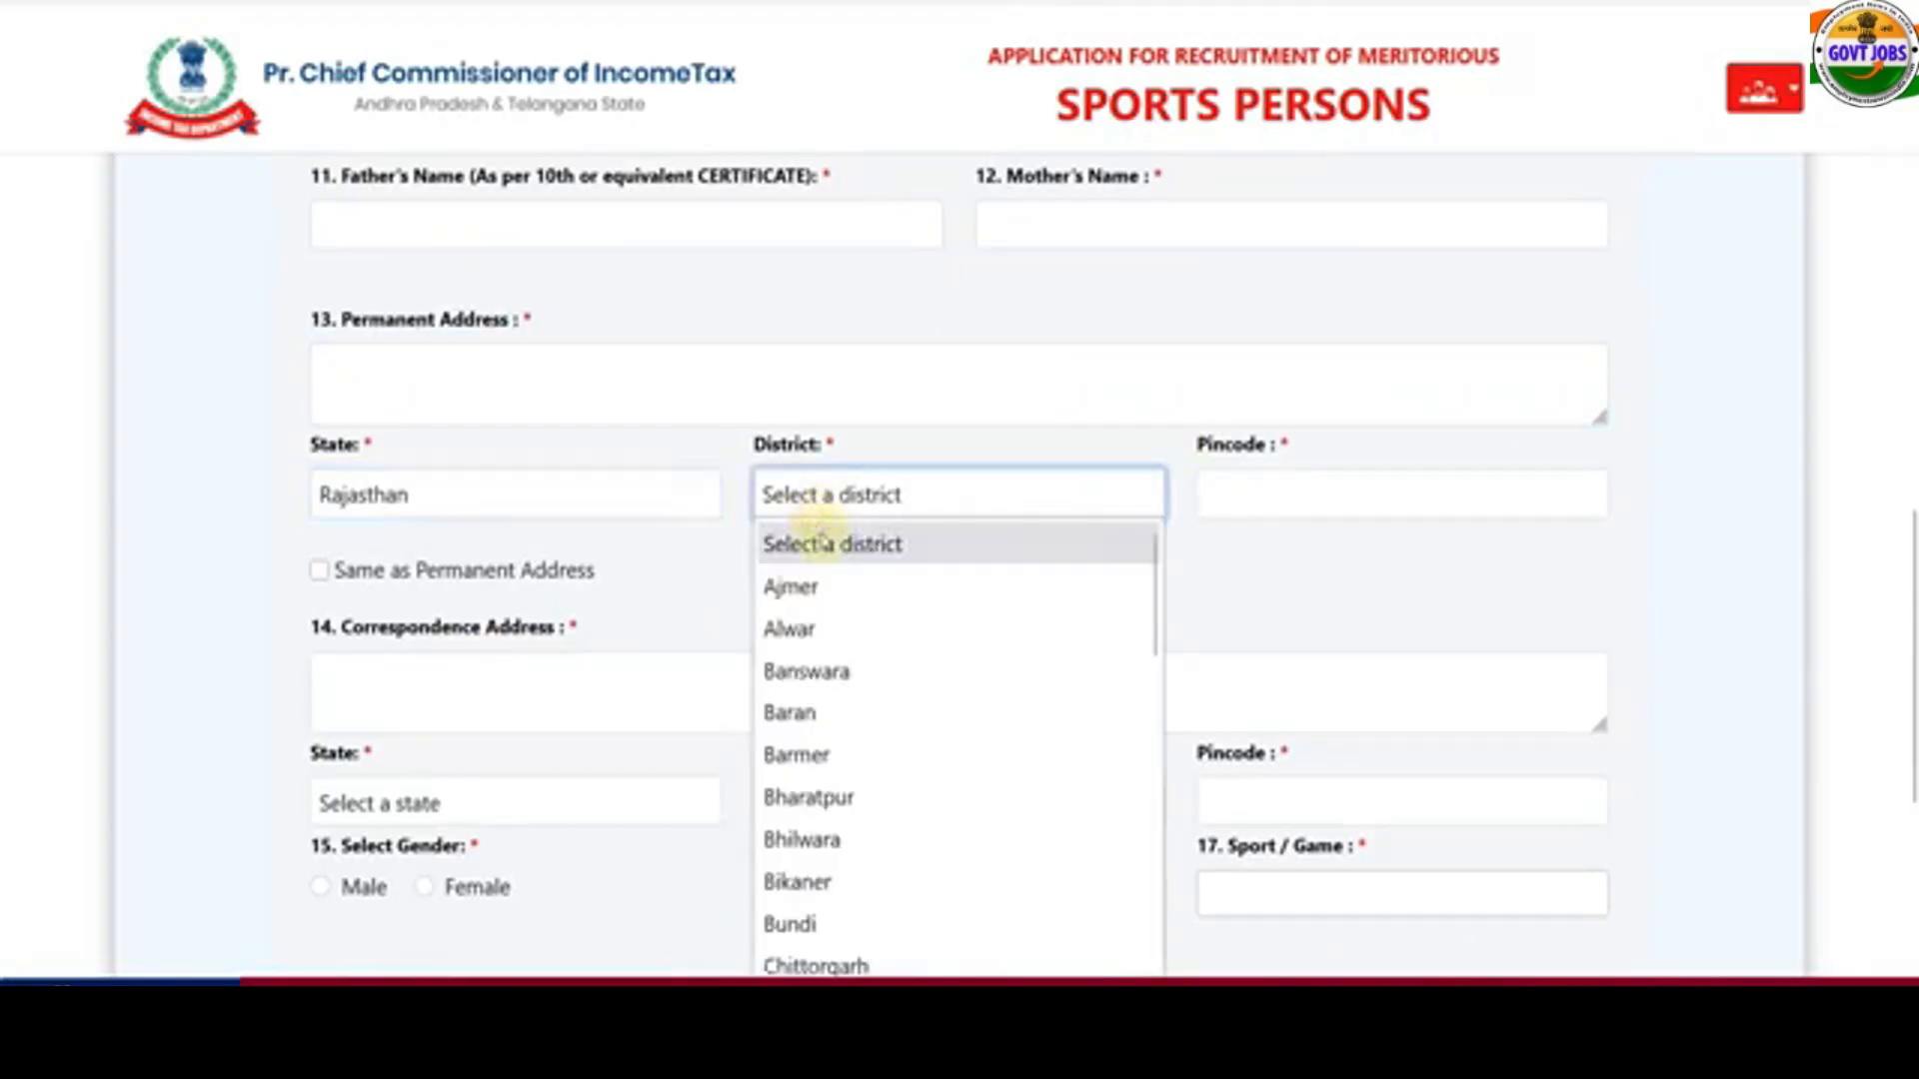
pyautogui.click(829, 628)
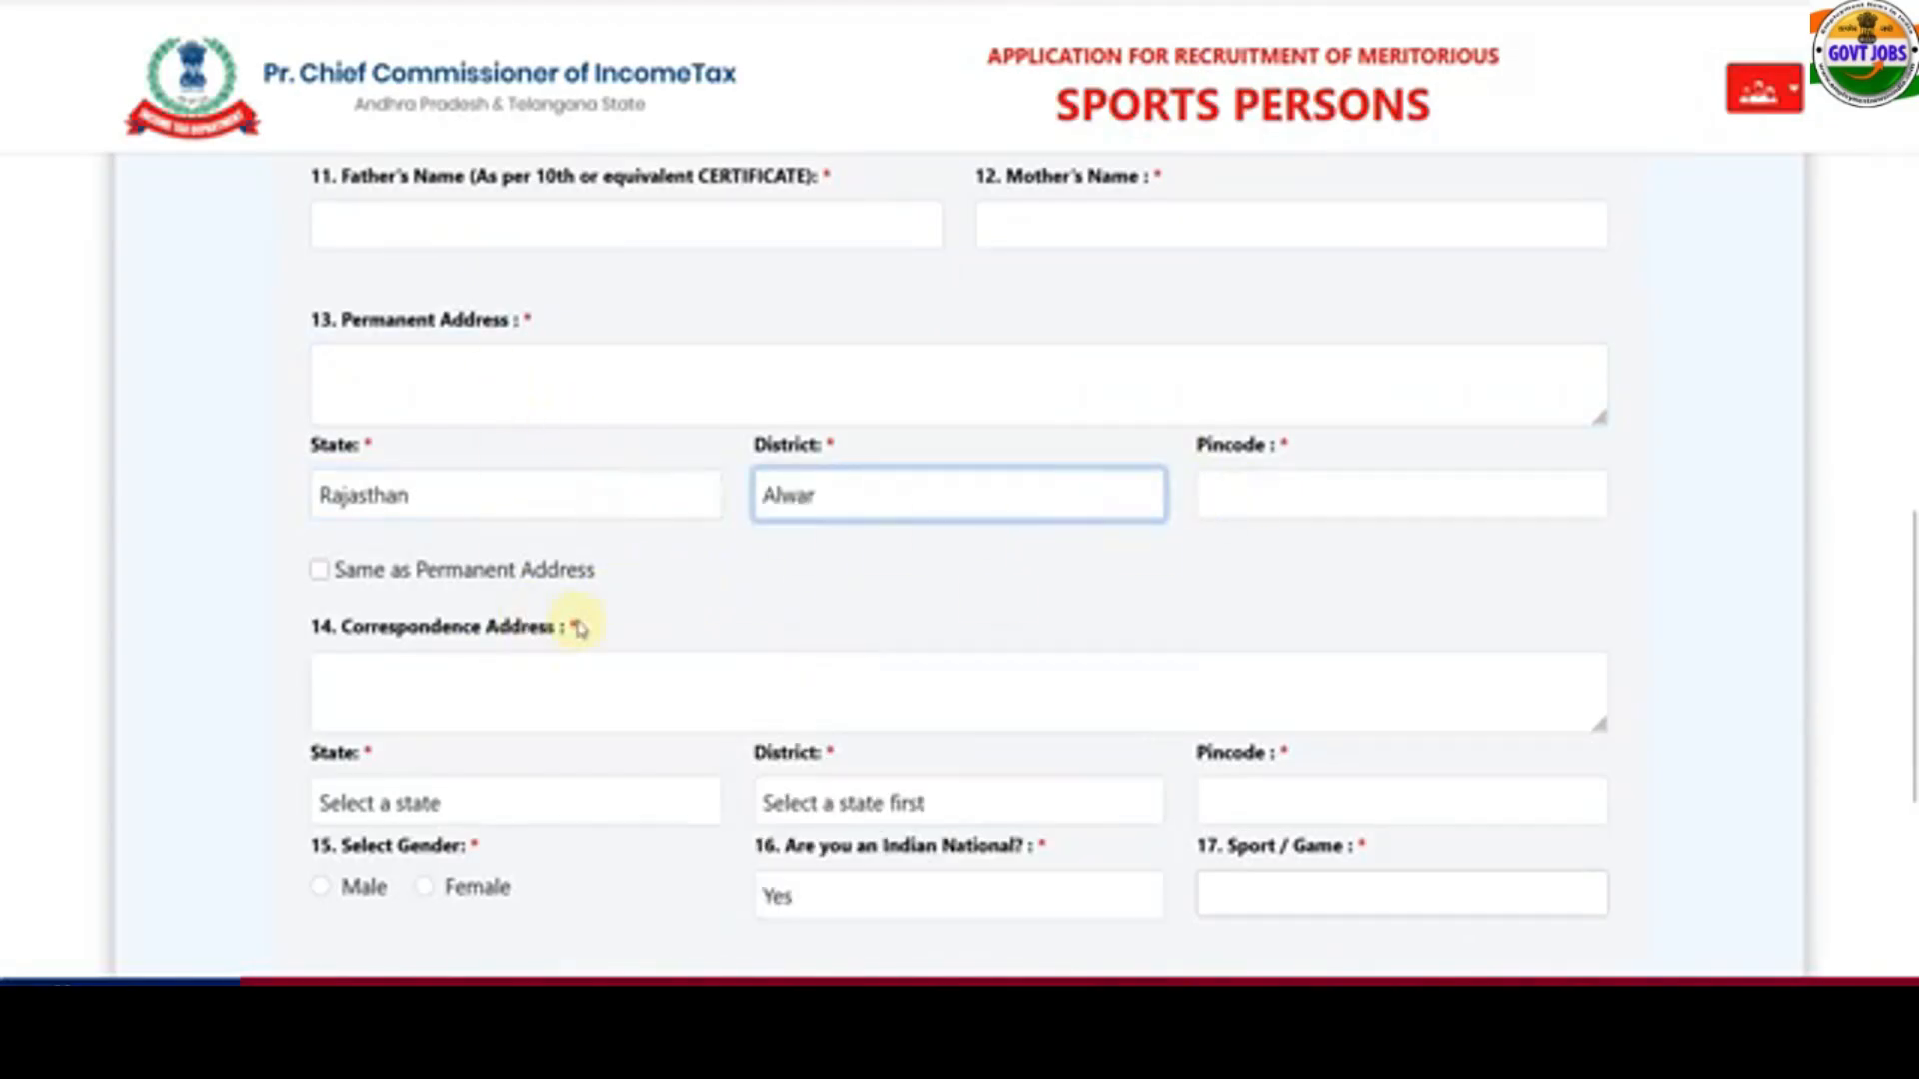
# - Try the Same as Permanent Address option for the correspondence address and switch it off again
pyautogui.scroll(-2, 591, 673)
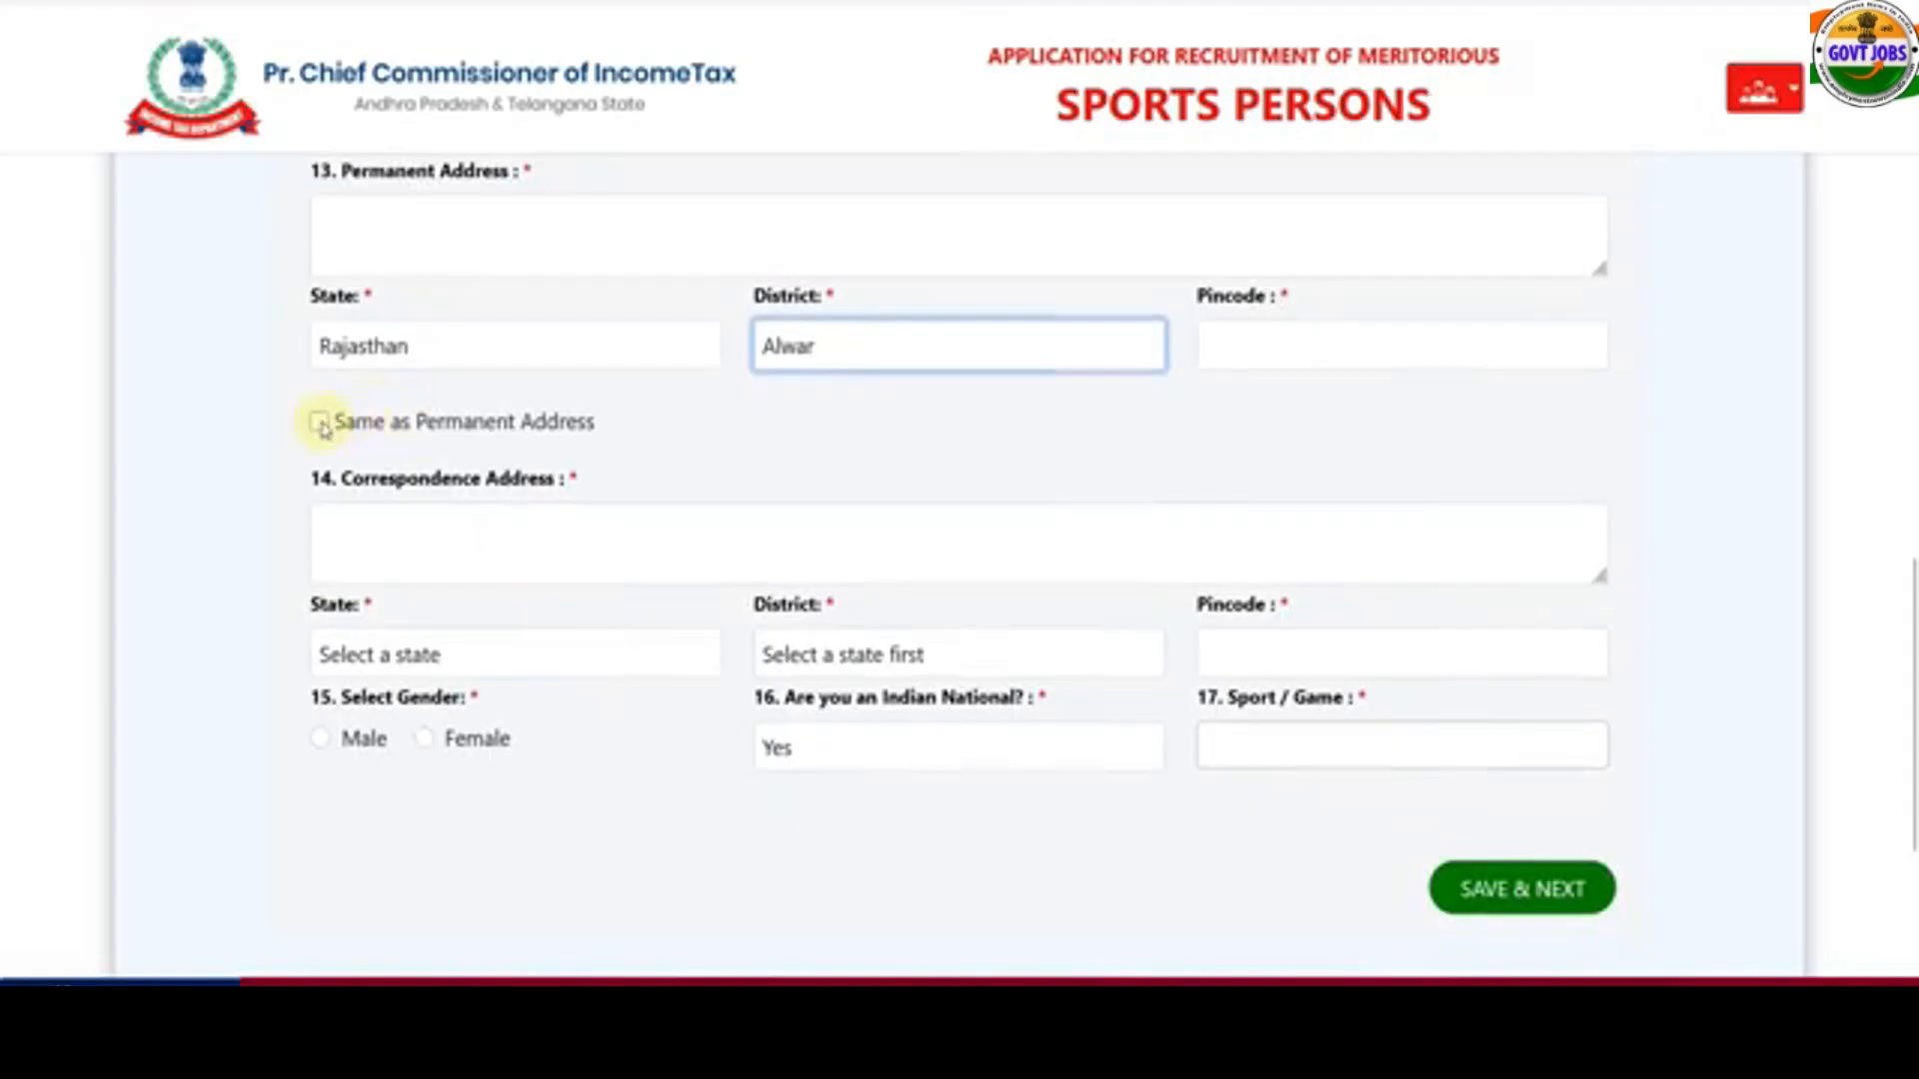
pyautogui.click(319, 422)
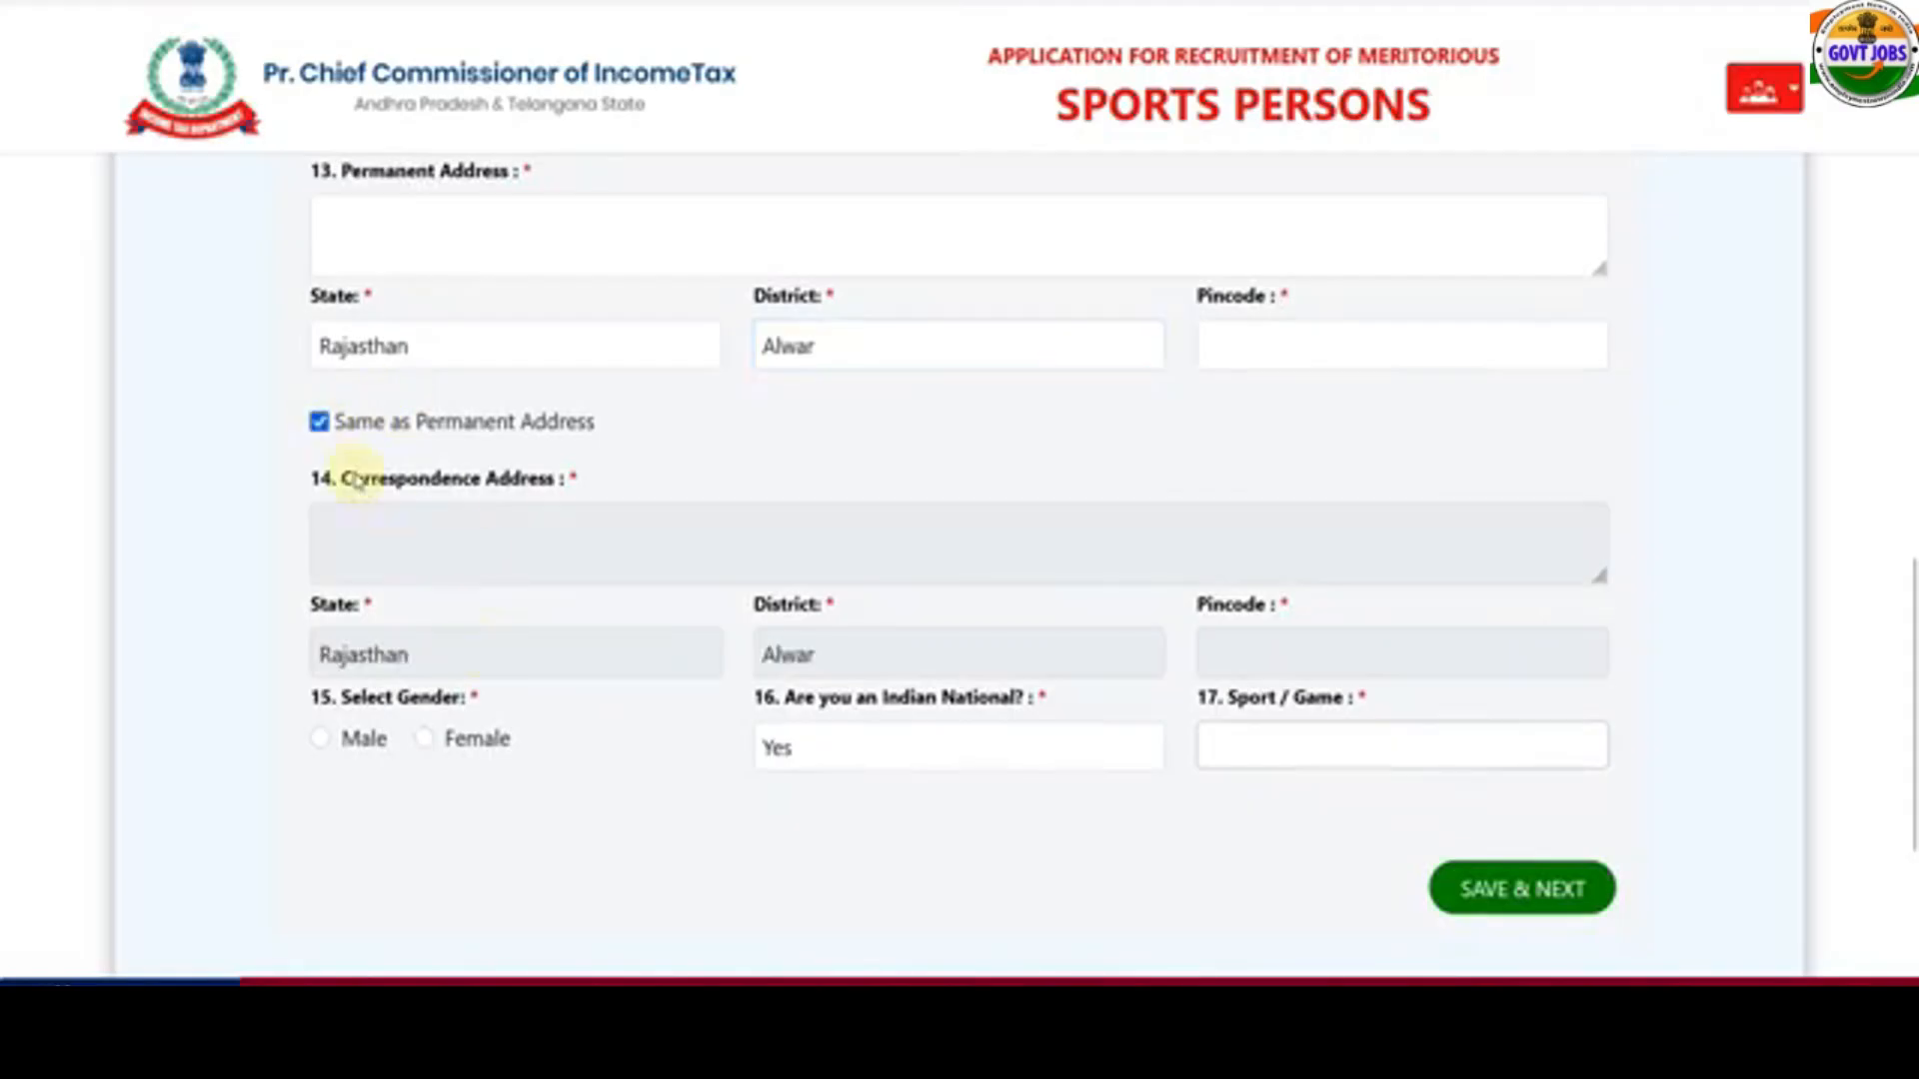
pyautogui.click(319, 421)
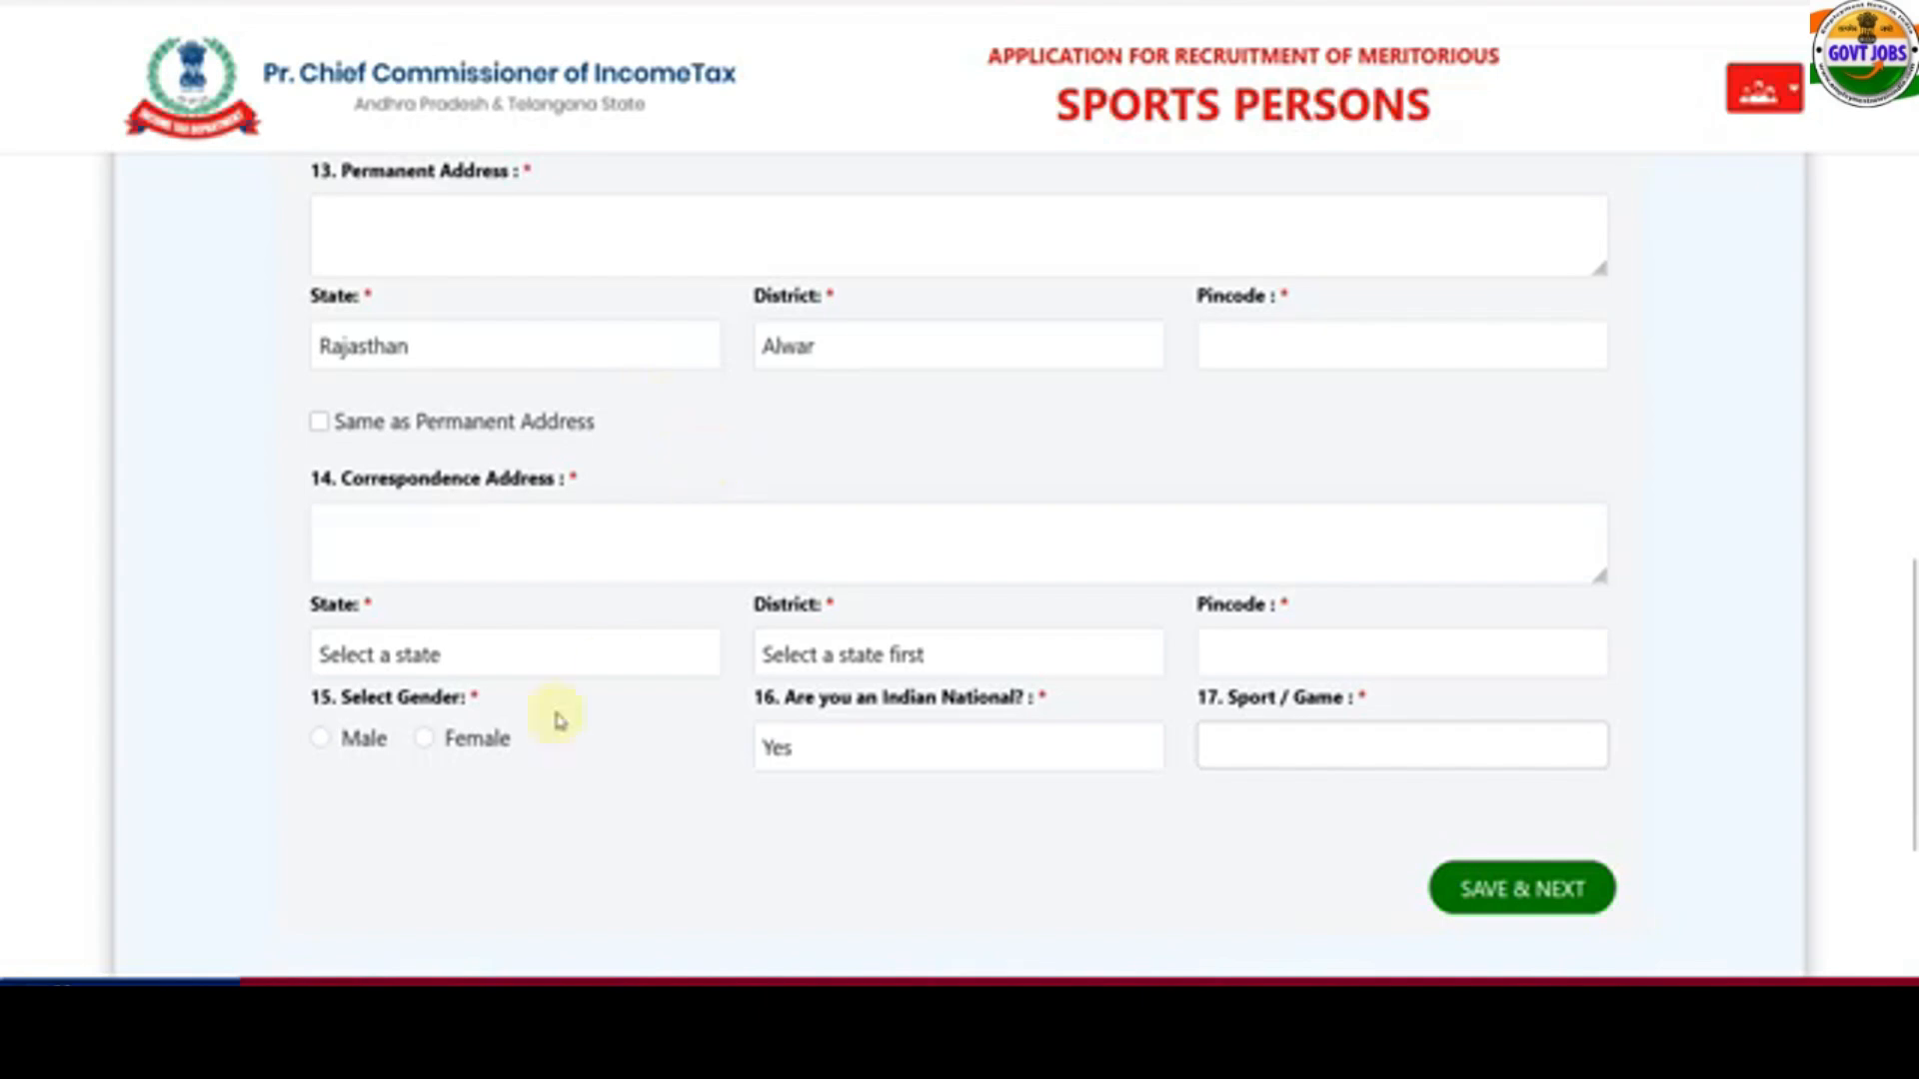
# - Set the correspondence address's state to Rajasthan and its district to Alwar manually
pyautogui.click(483, 662)
pyautogui.scroll(-8, 513, 543)
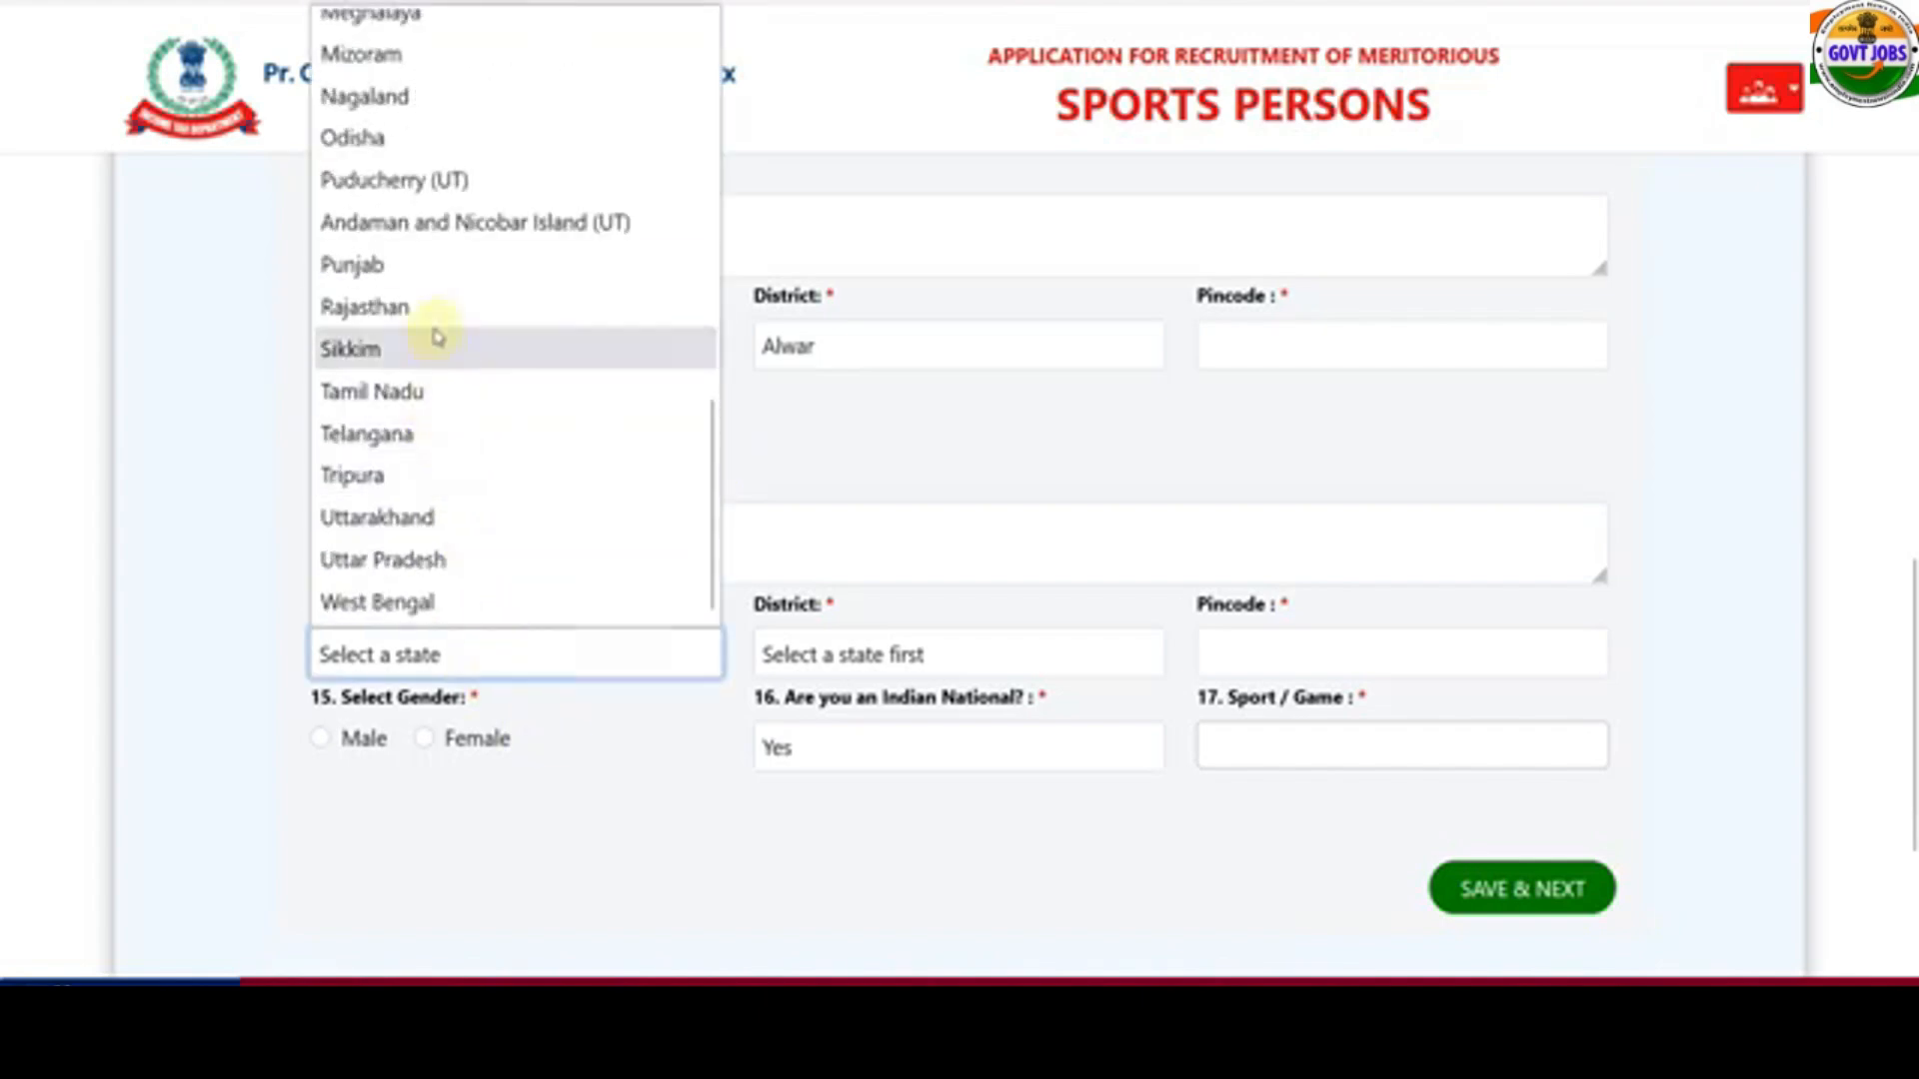
pyautogui.click(432, 306)
pyautogui.click(878, 660)
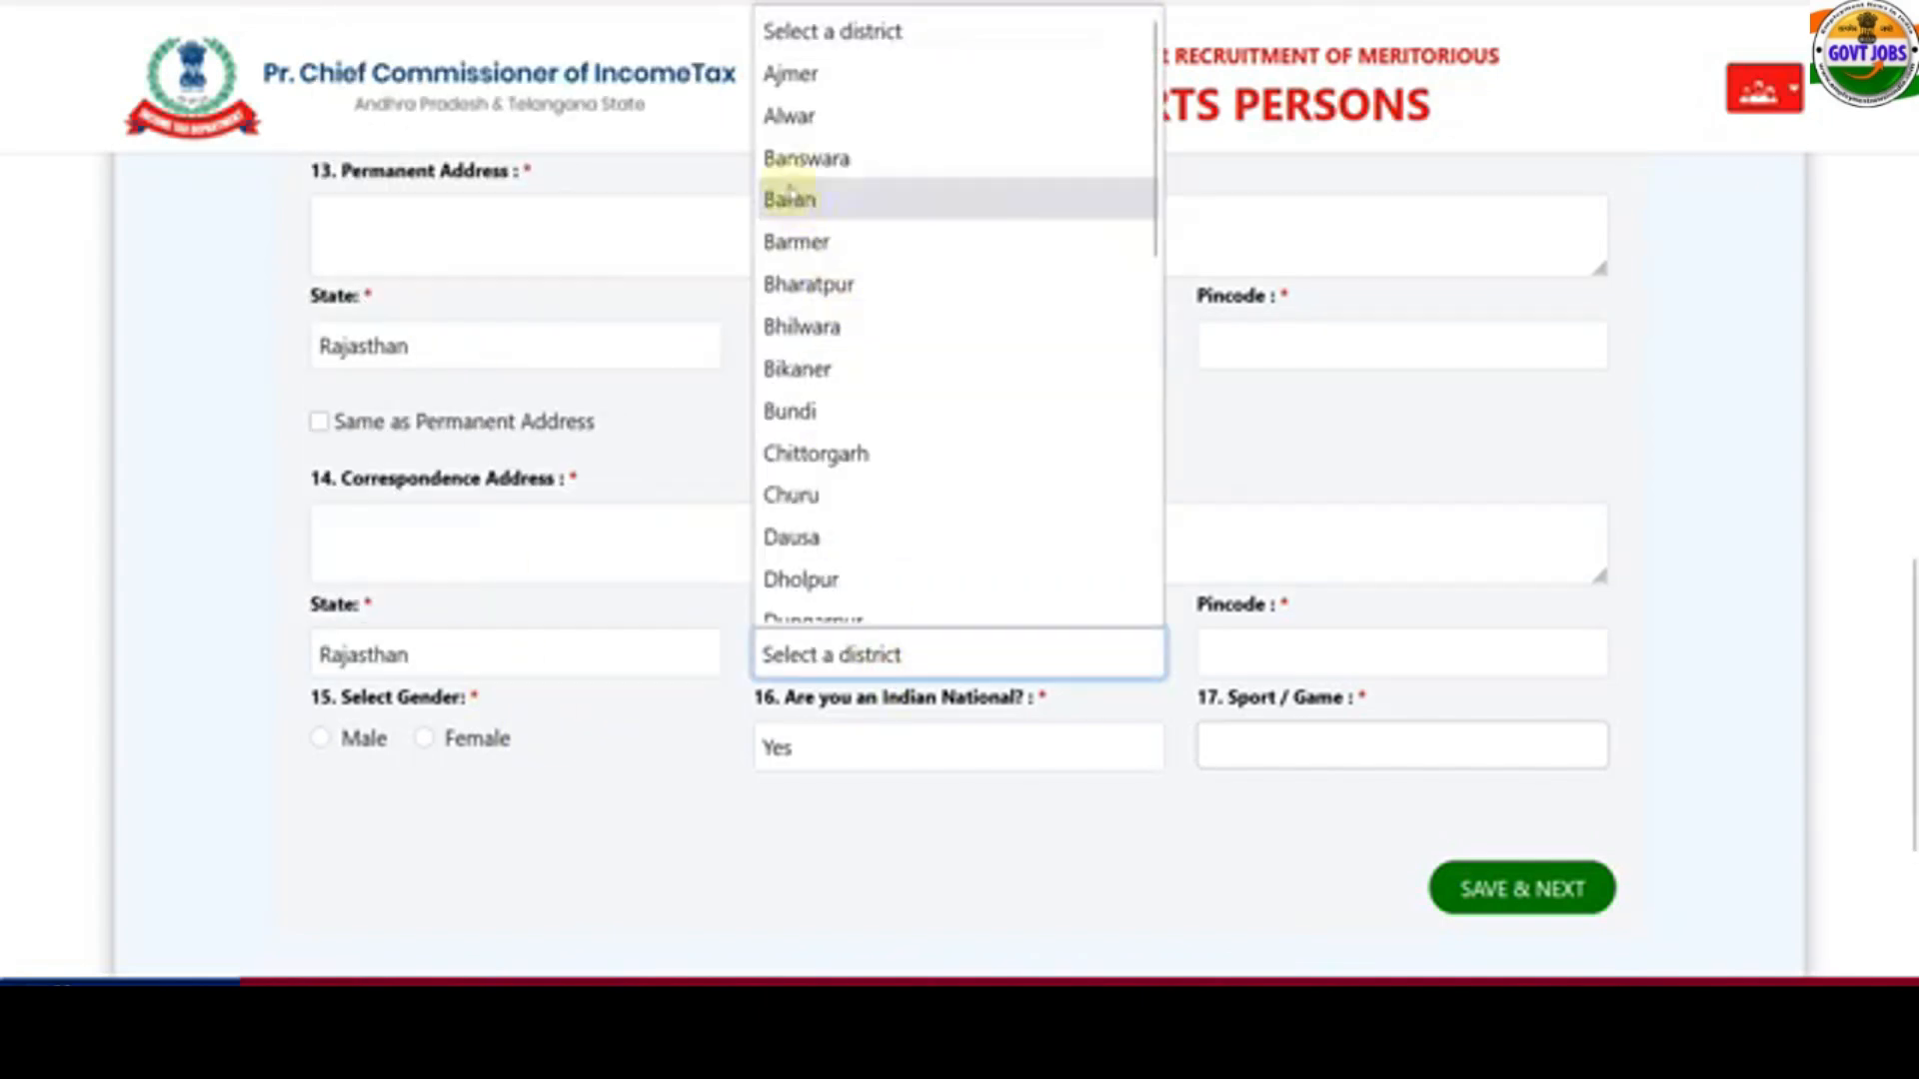
pyautogui.click(792, 116)
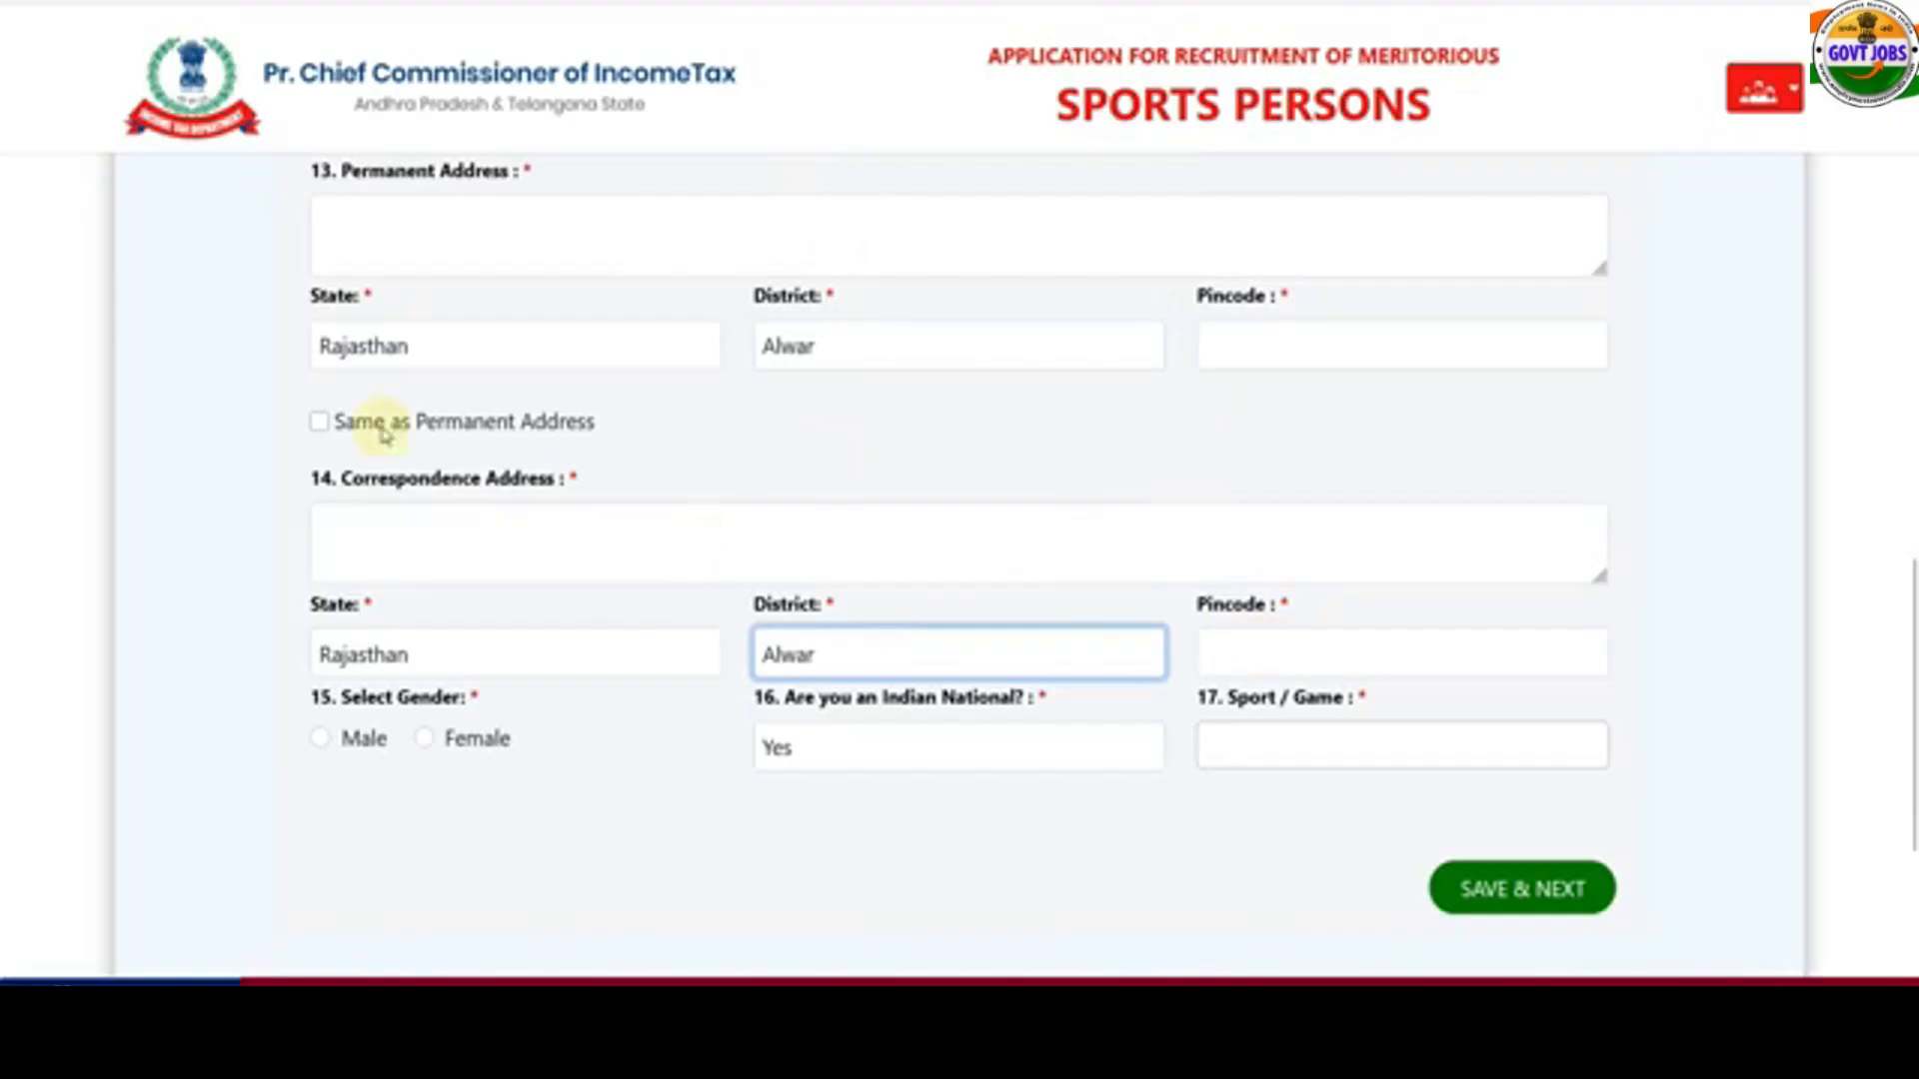
# - Mark the correspondence address as same as the permanent address and set the gender to Male
pyautogui.click(348, 423)
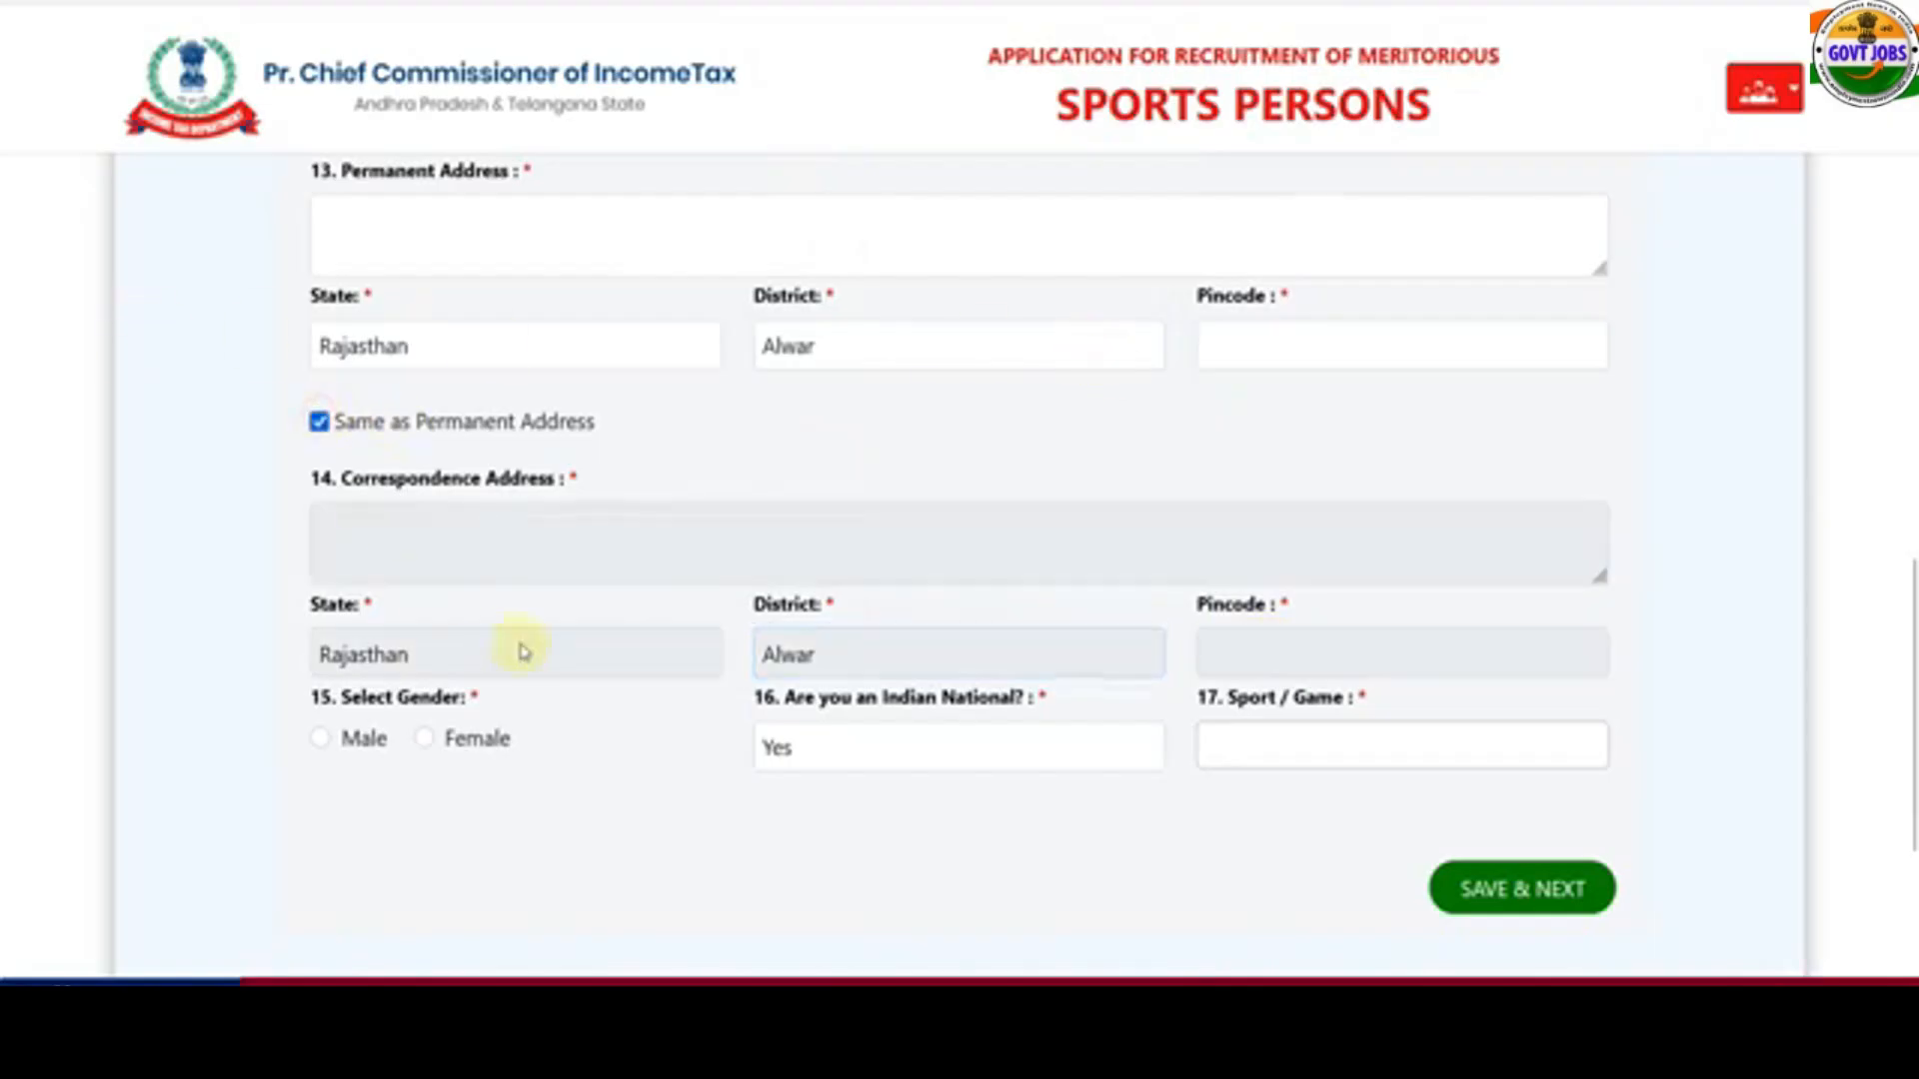
pyautogui.click(322, 739)
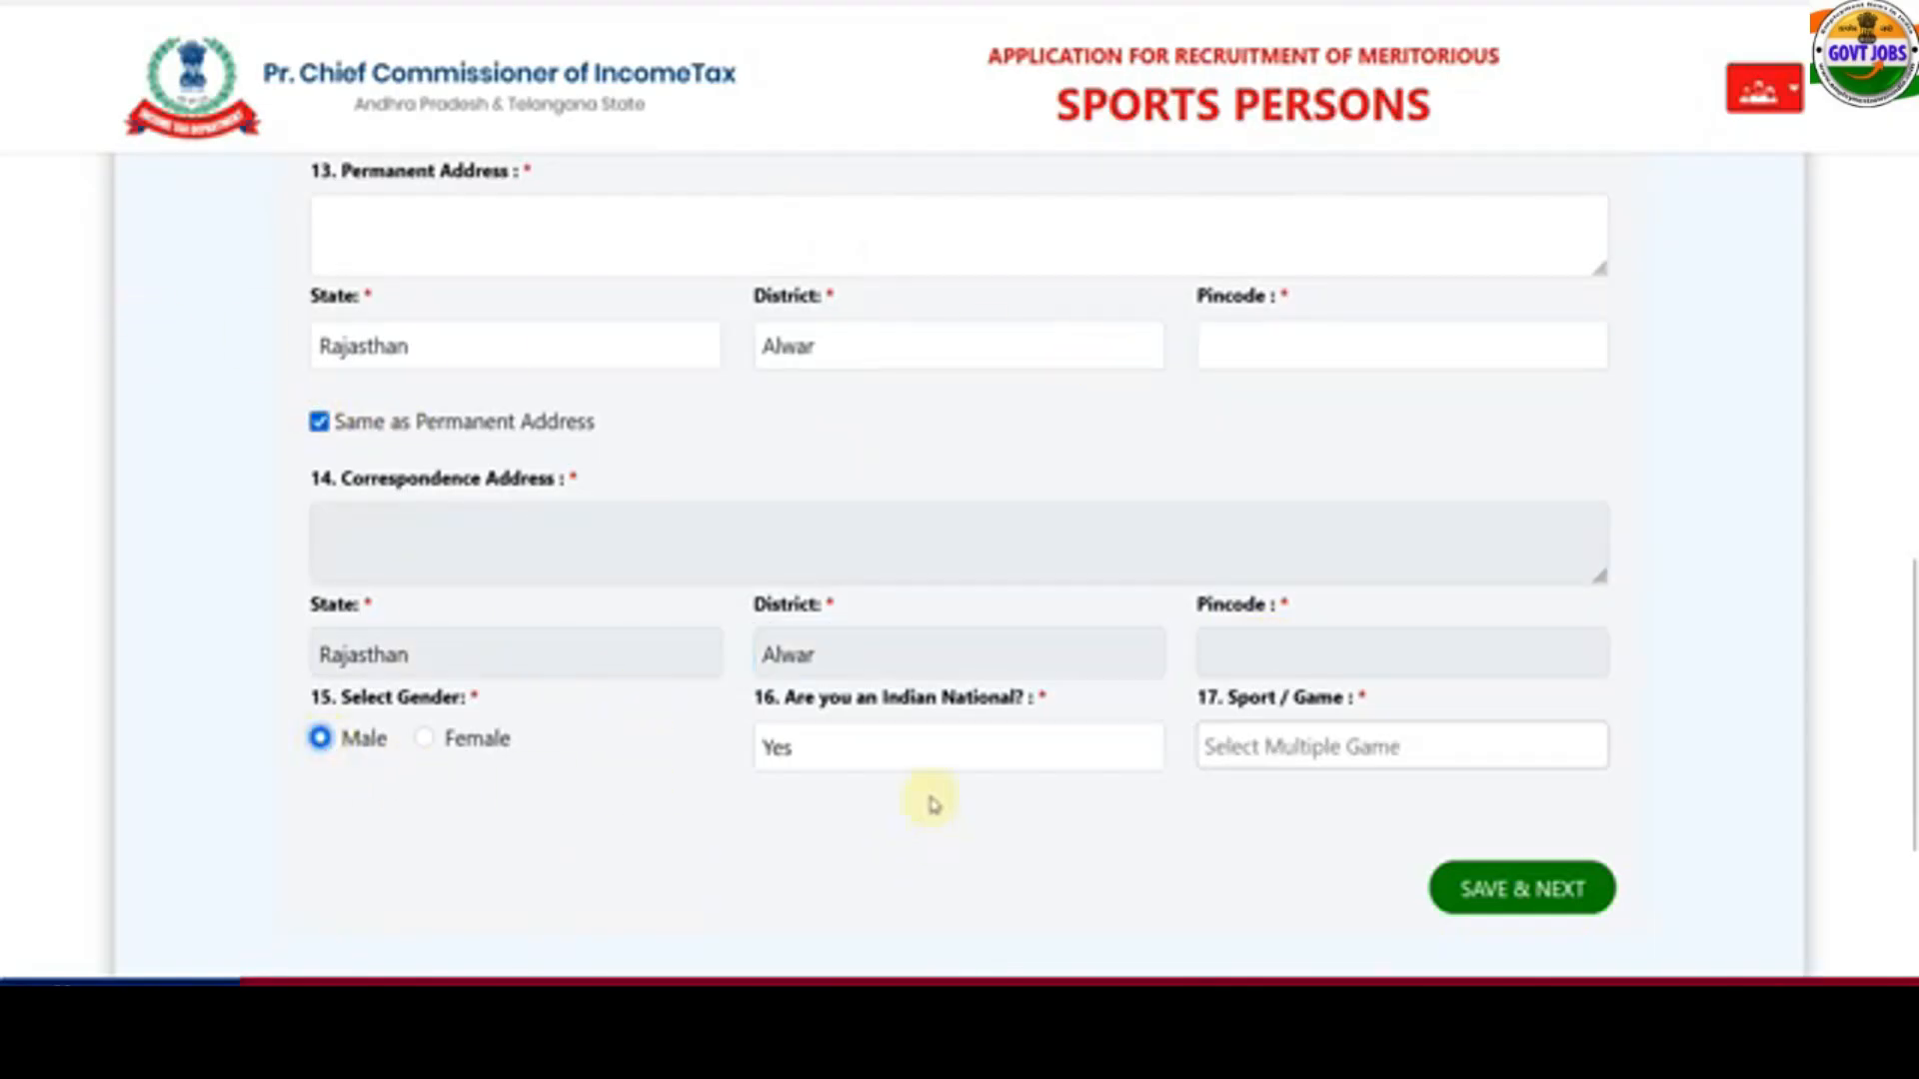
# - Choose Cricket as the sport or game, then save the personal information and proceed to the educational details
pyautogui.click(1234, 755)
pyautogui.scroll(-2, 1392, 599)
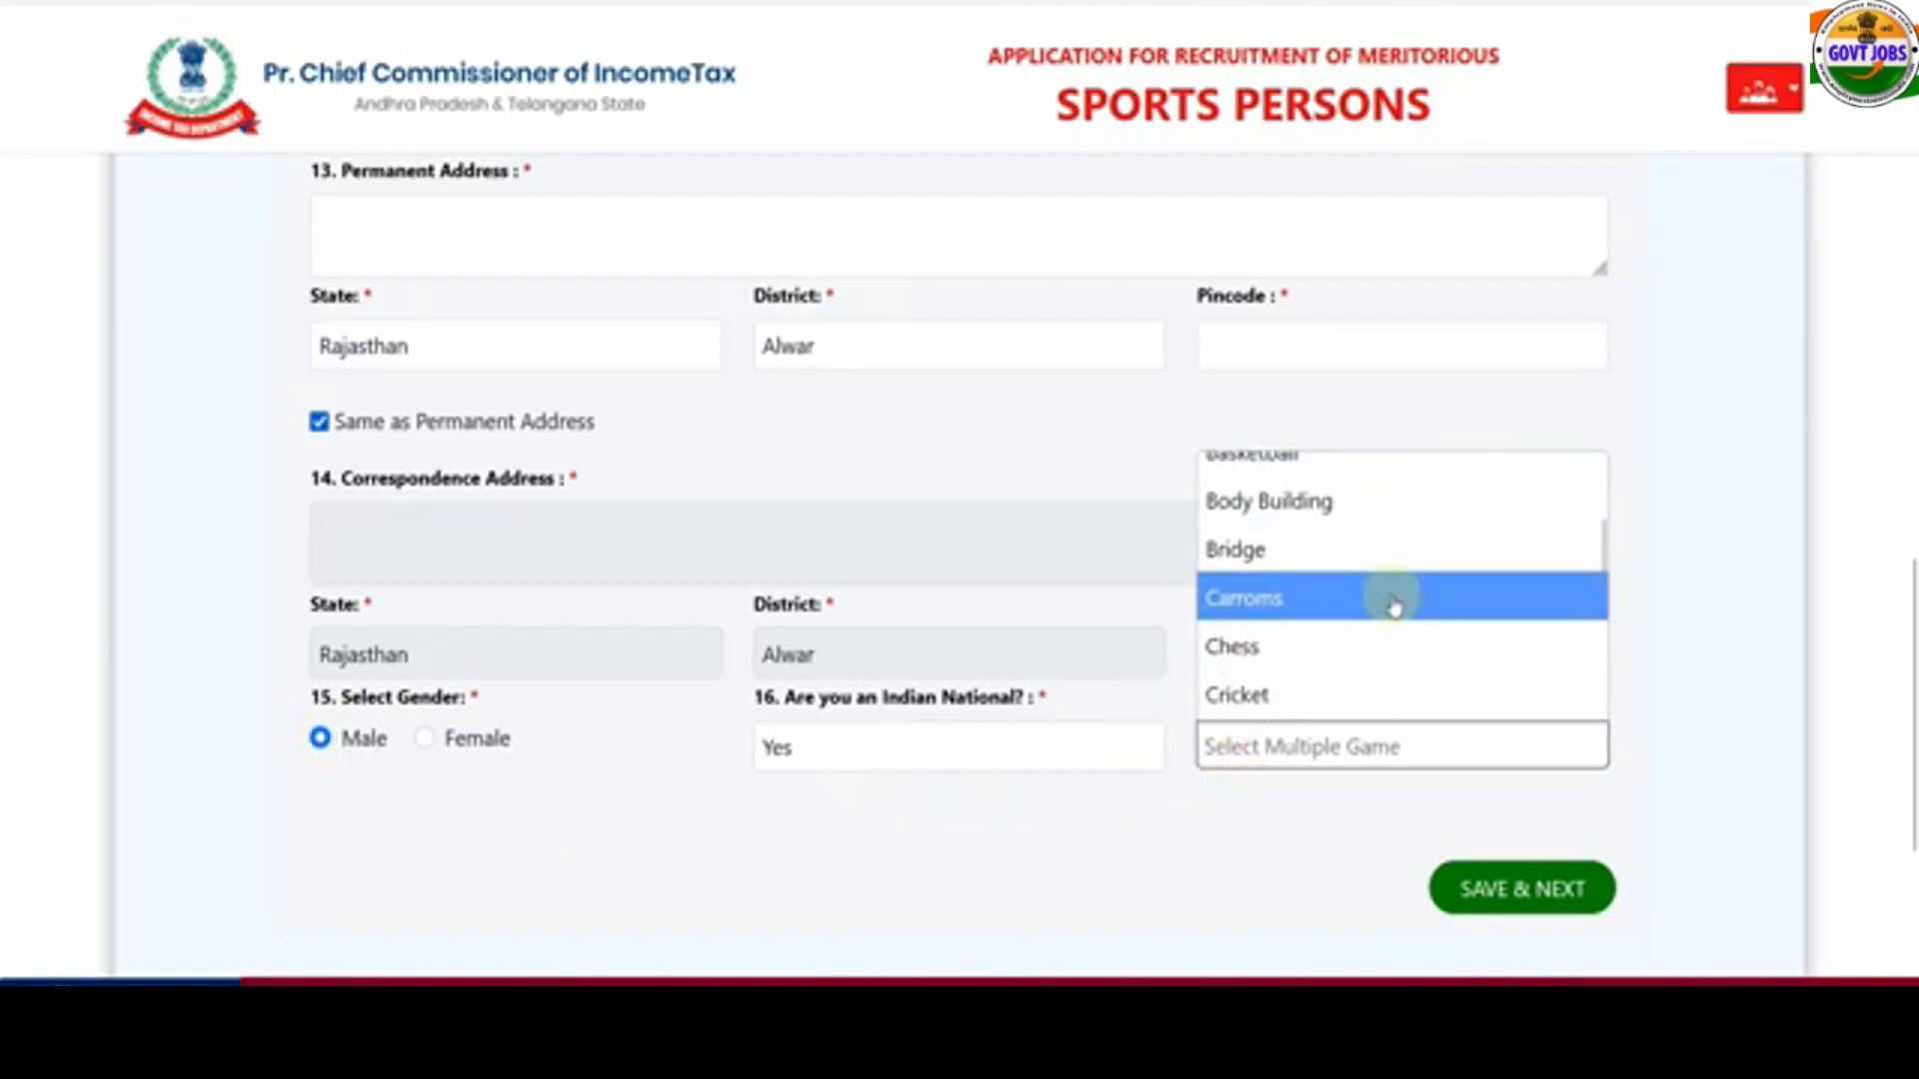
pyautogui.scroll(-2, 1394, 607)
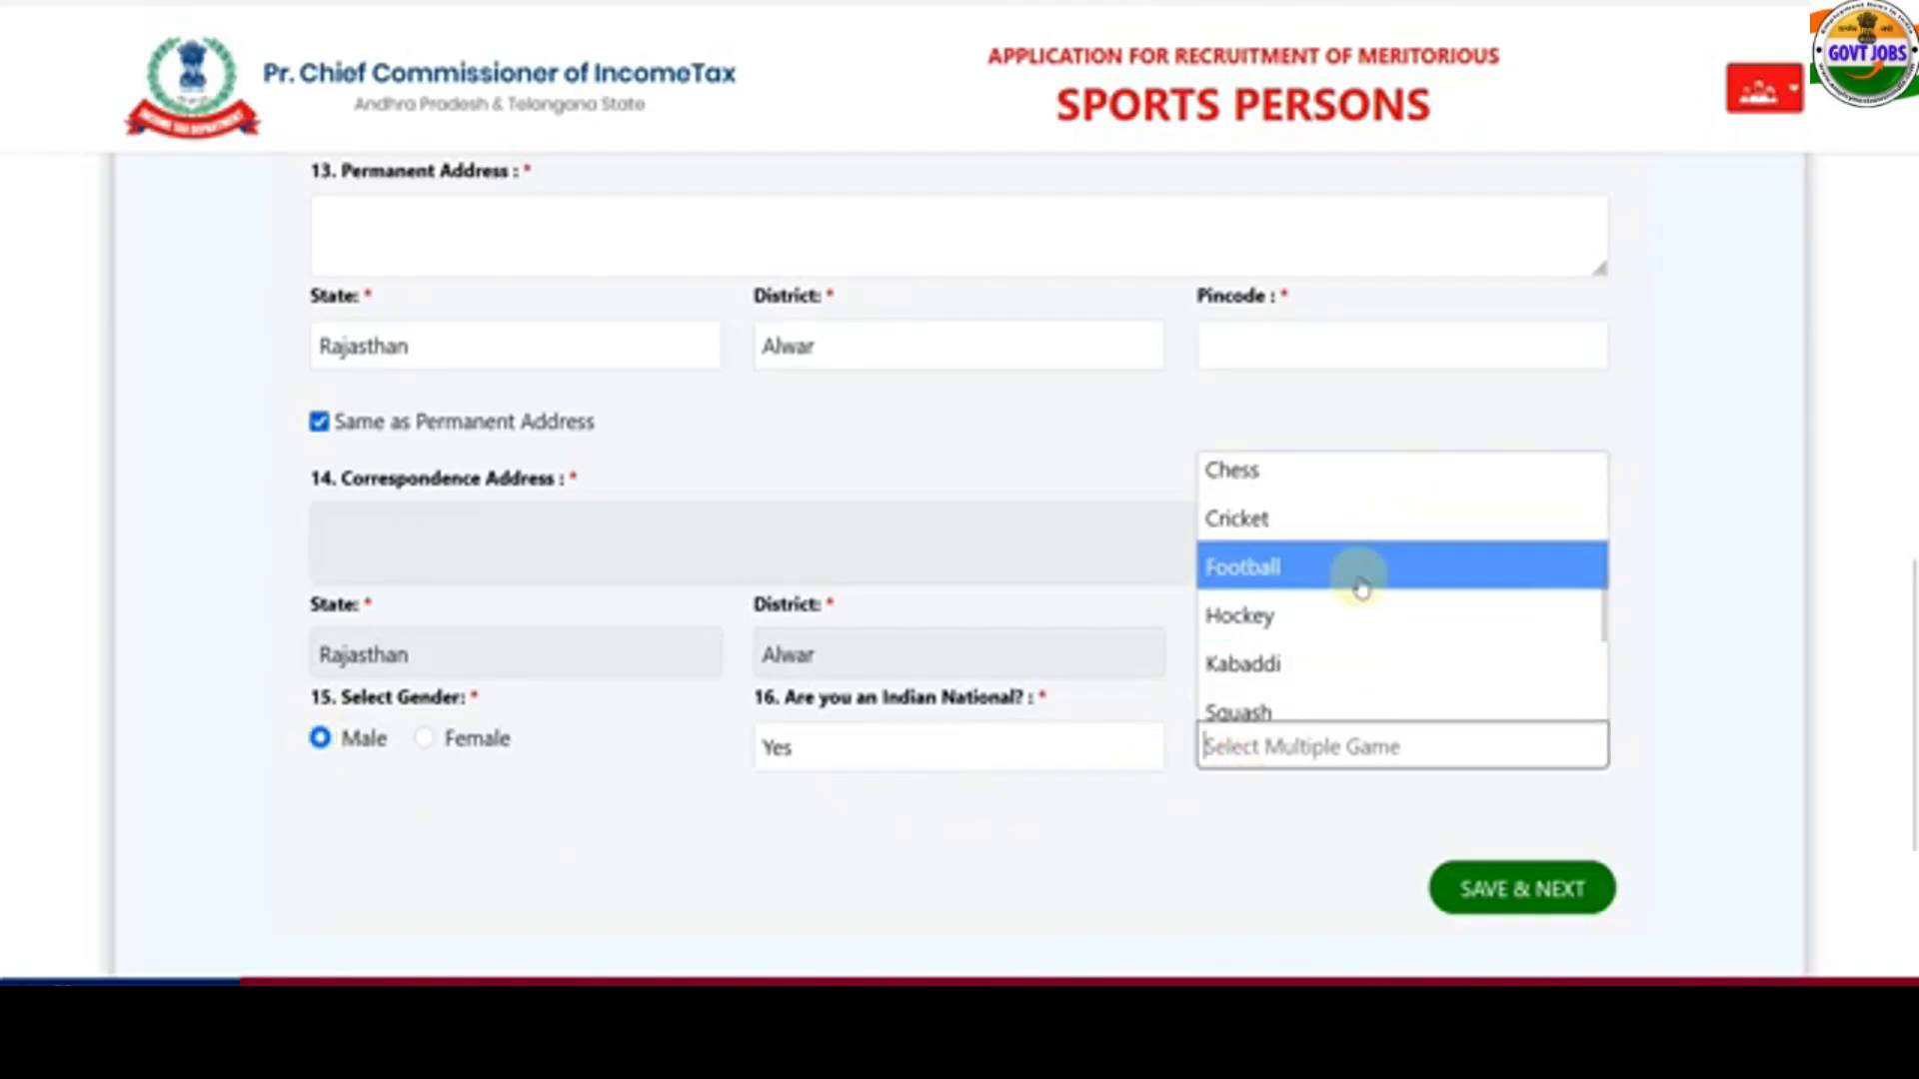
pyautogui.click(1272, 538)
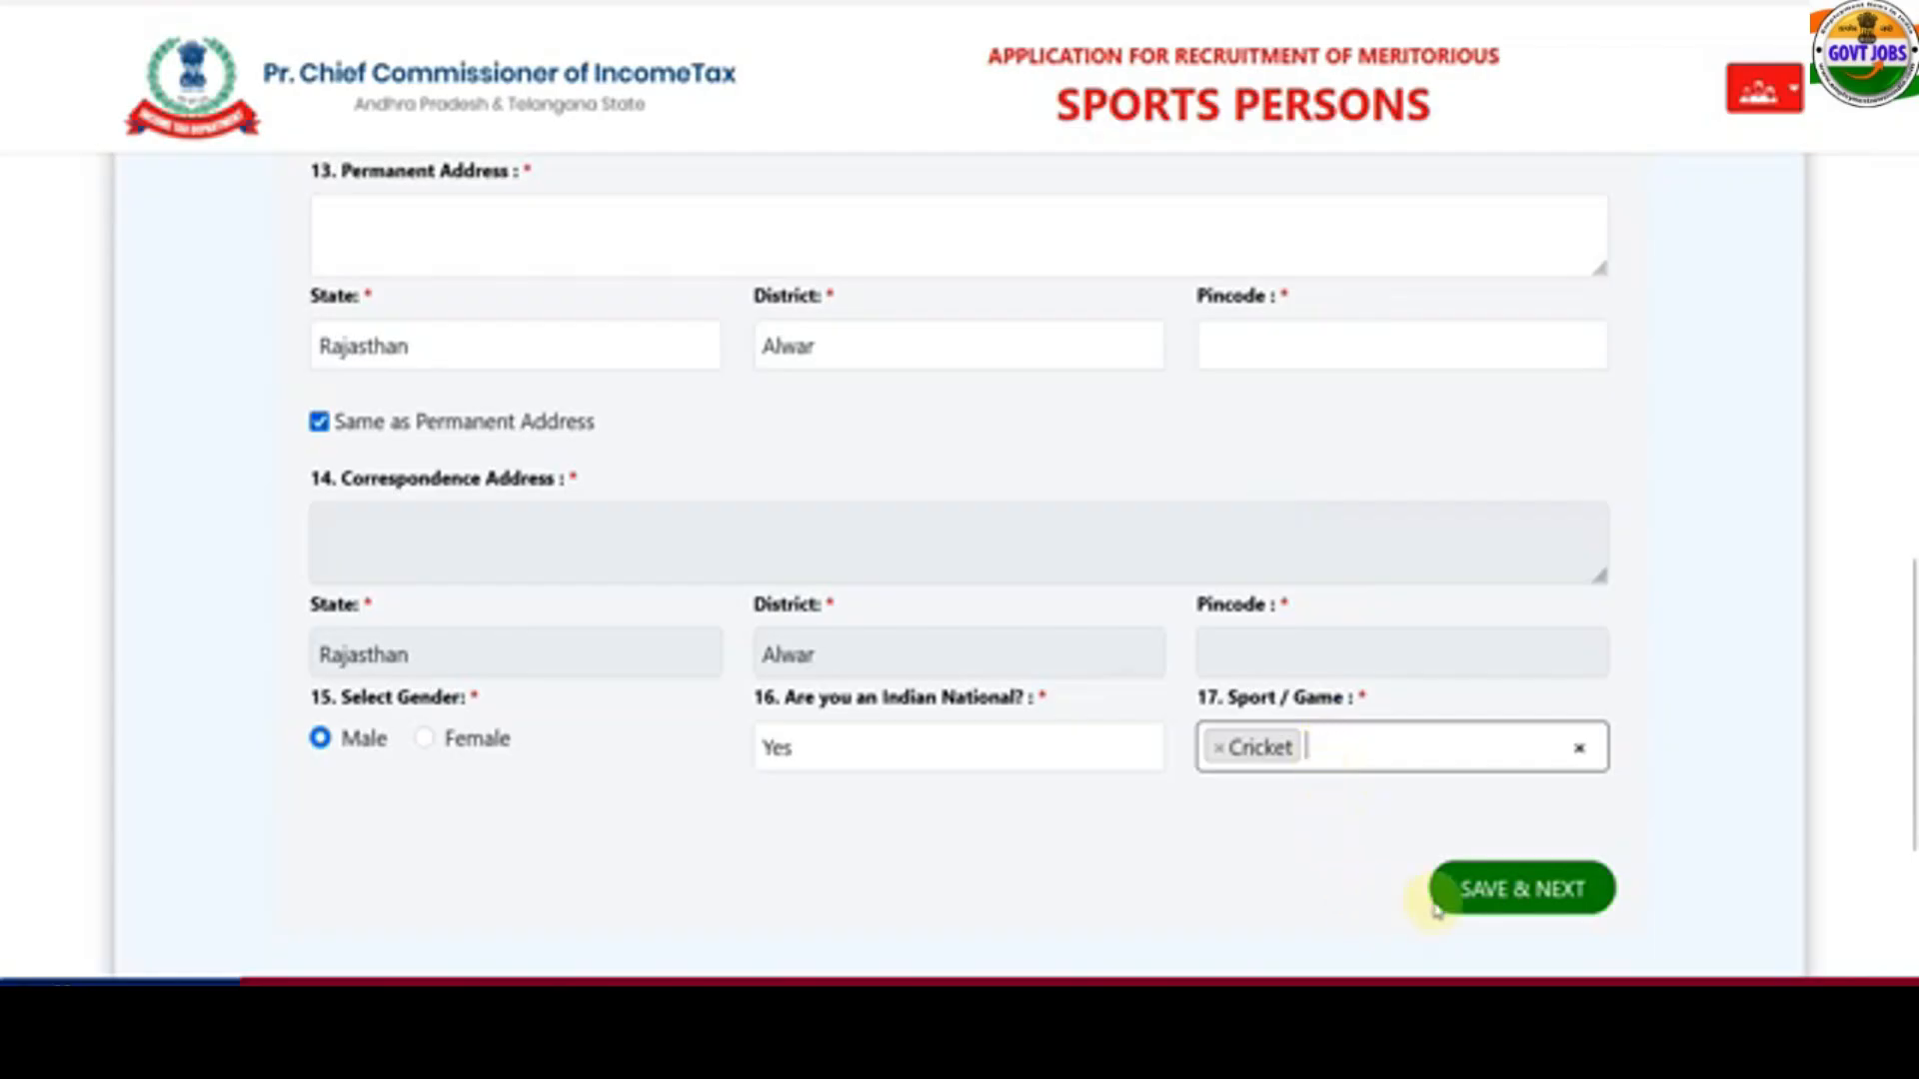
pyautogui.click(1349, 751)
pyautogui.click(1322, 792)
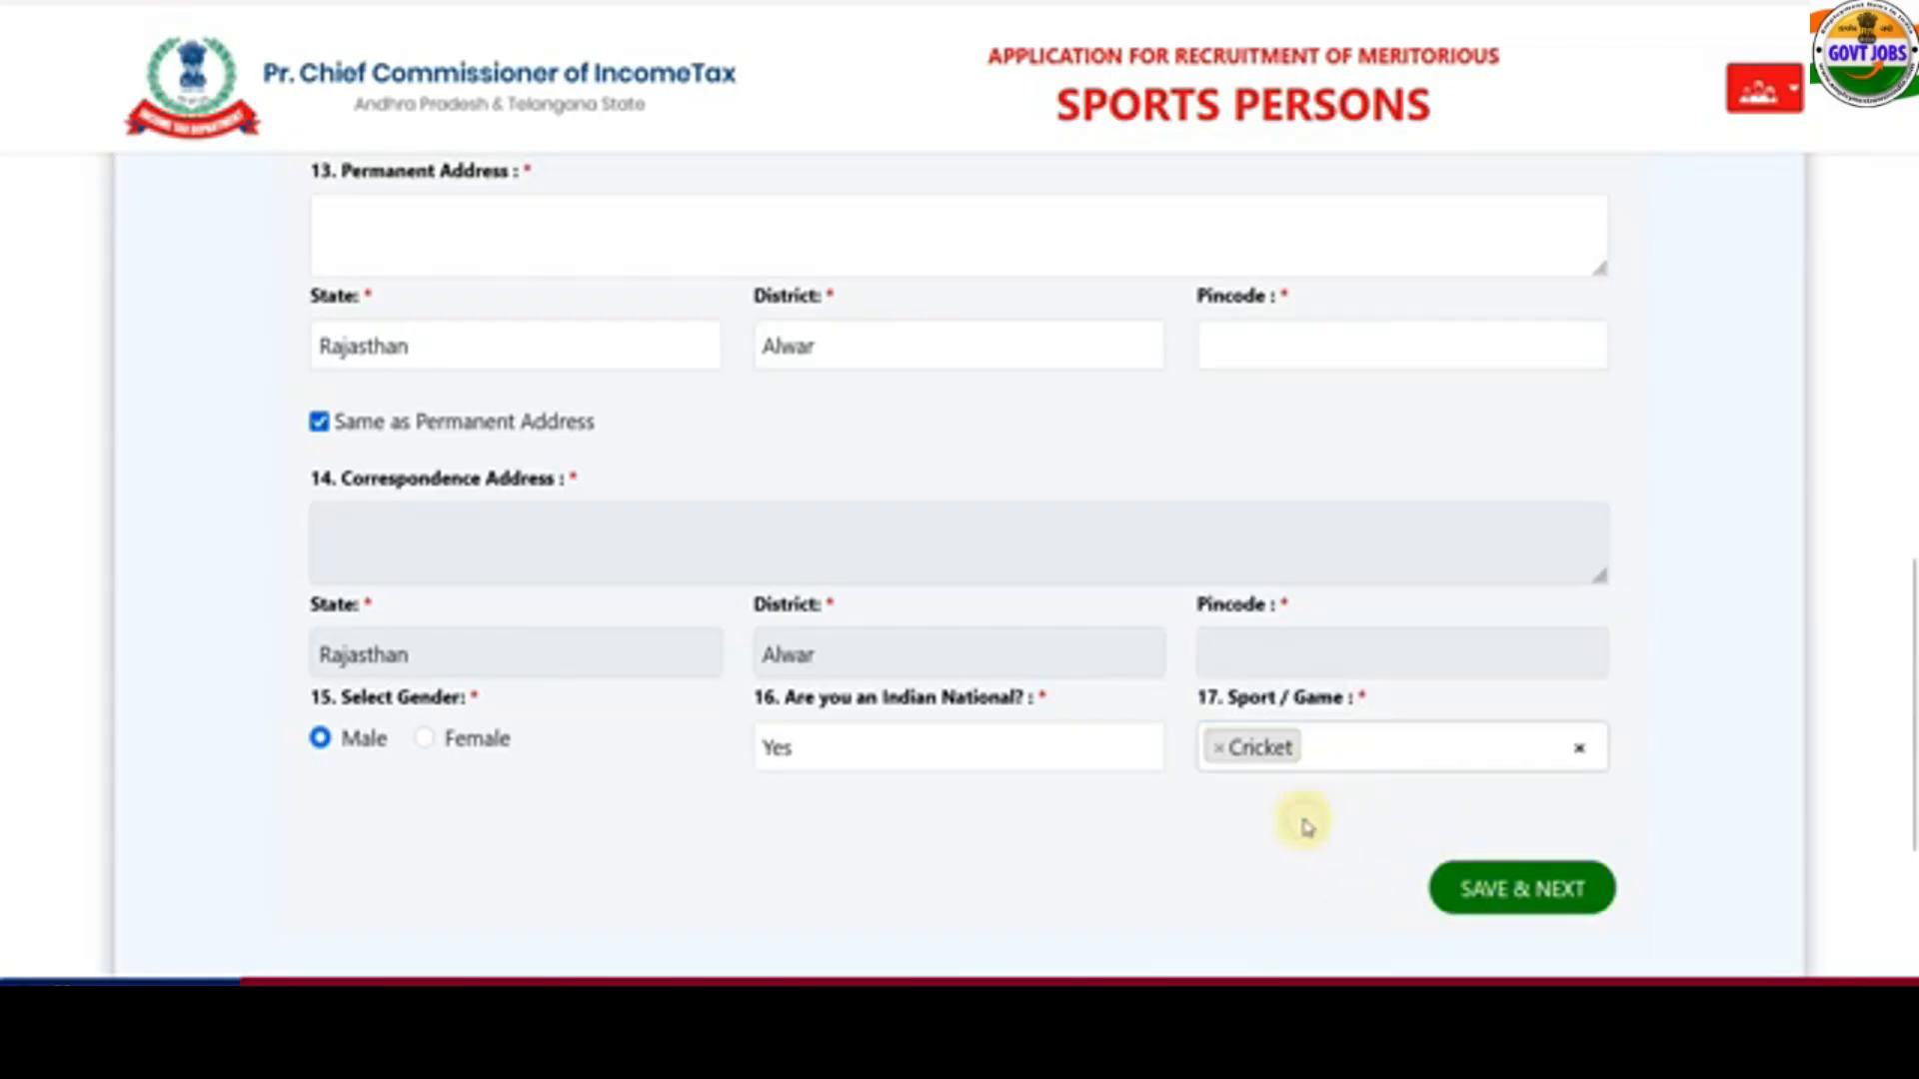
pyautogui.click(1525, 892)
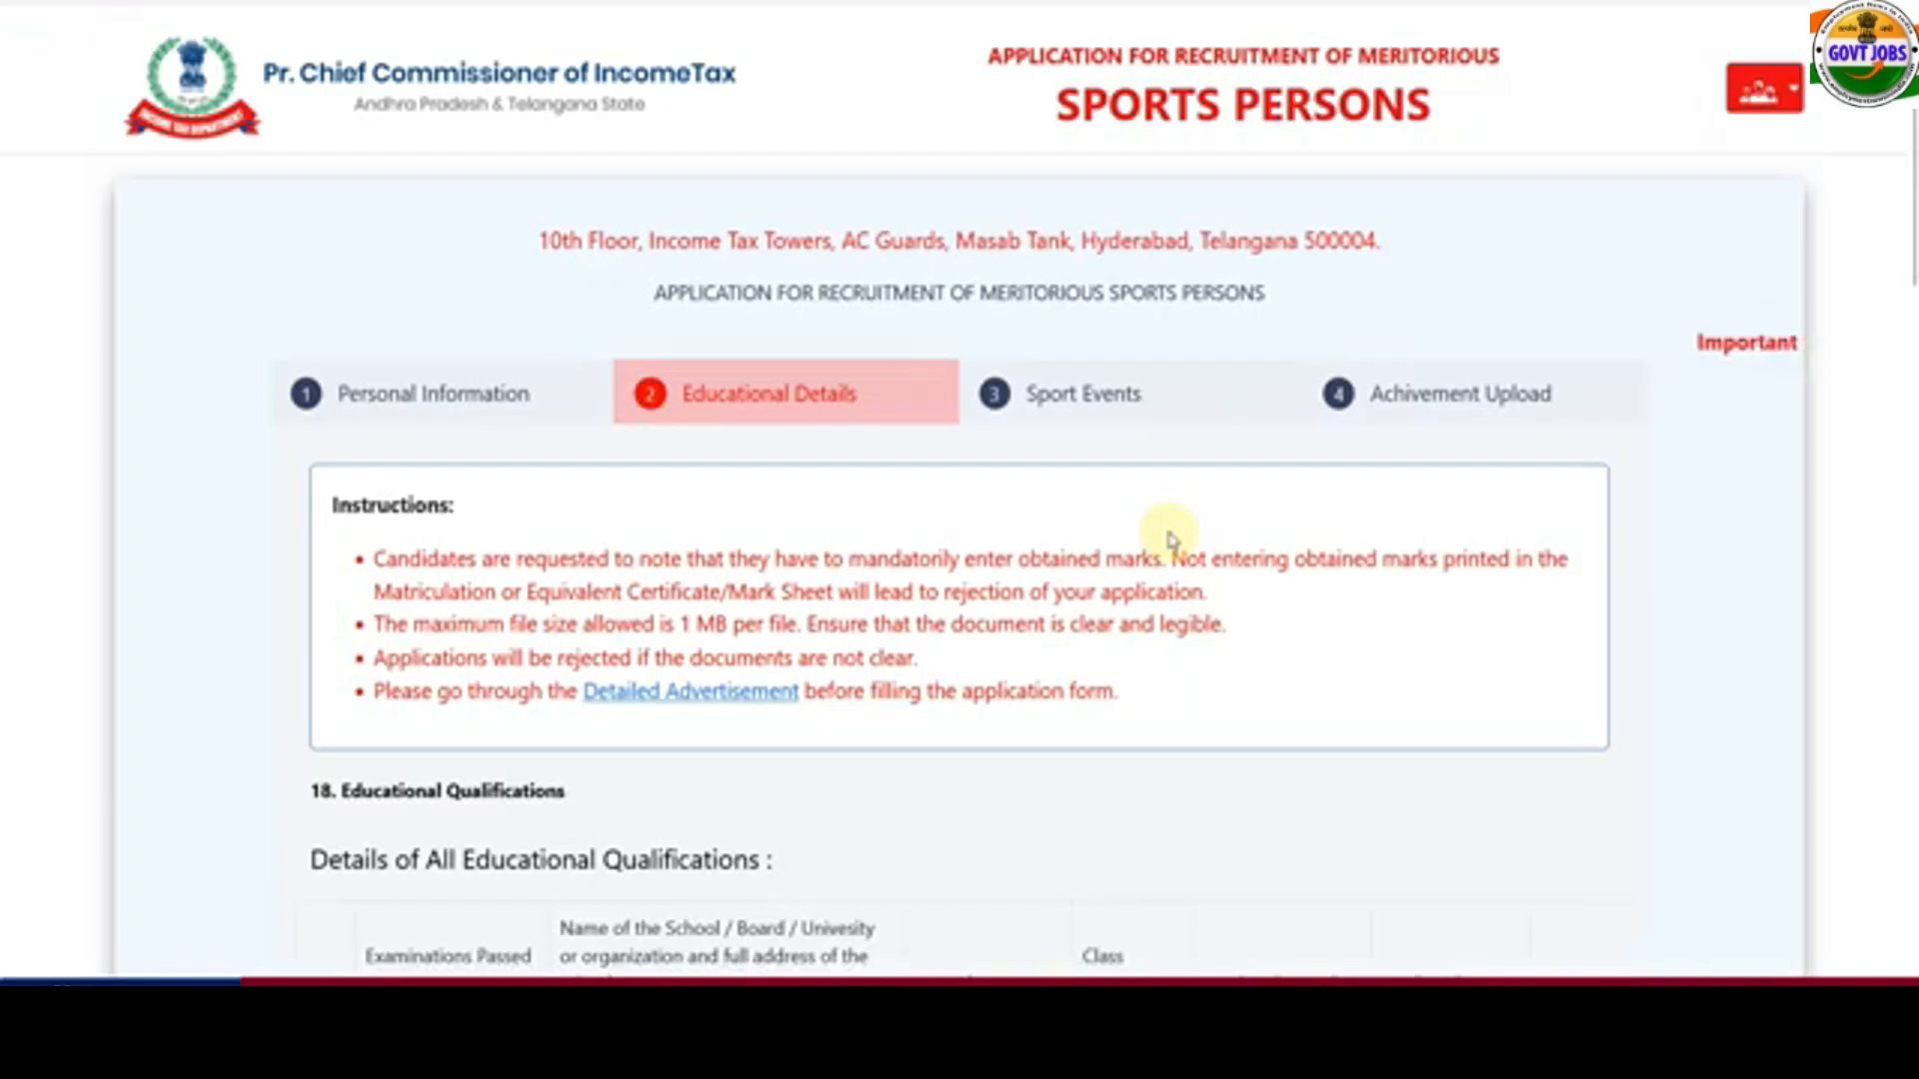
# - Read the educational details instructions on the maximum upload file size and document legibility
pyautogui.scroll(-3, 1171, 540)
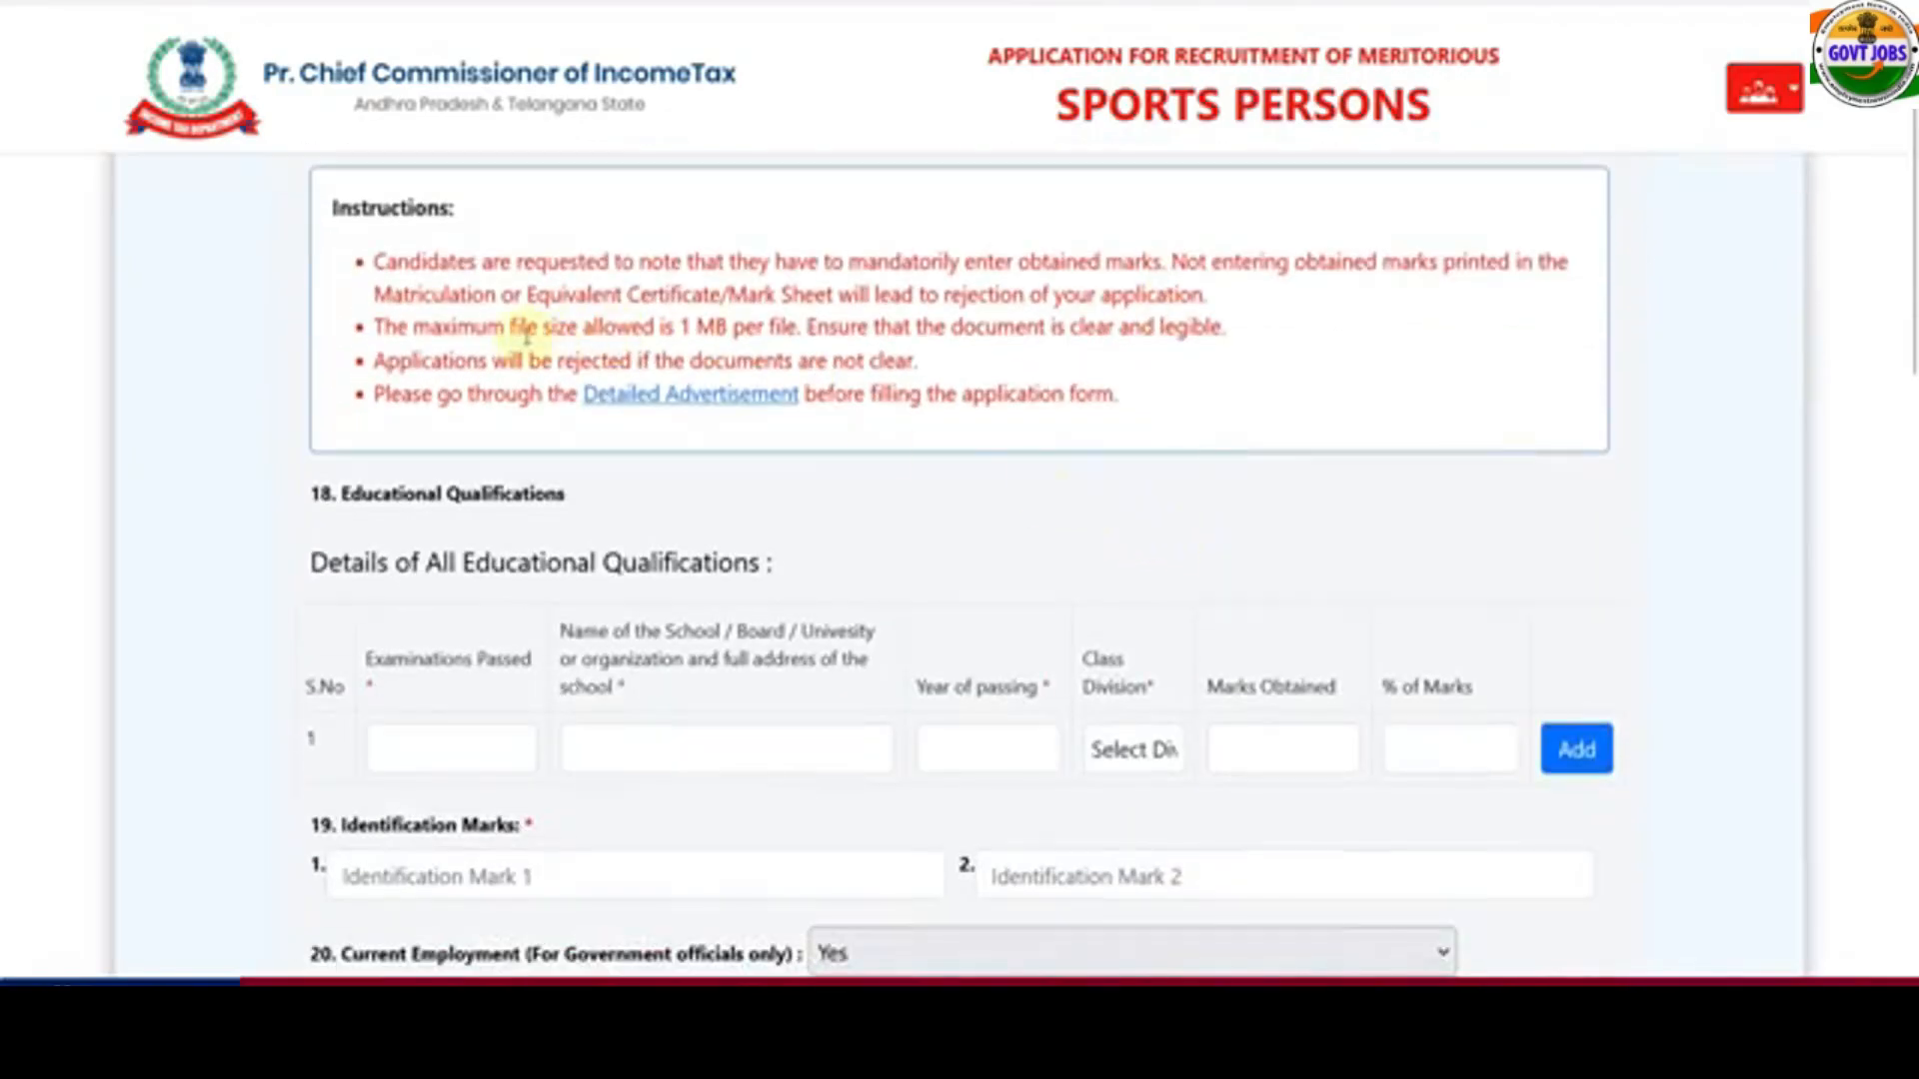
pyautogui.moveTo(464, 331); pyautogui.dragTo(781, 327)
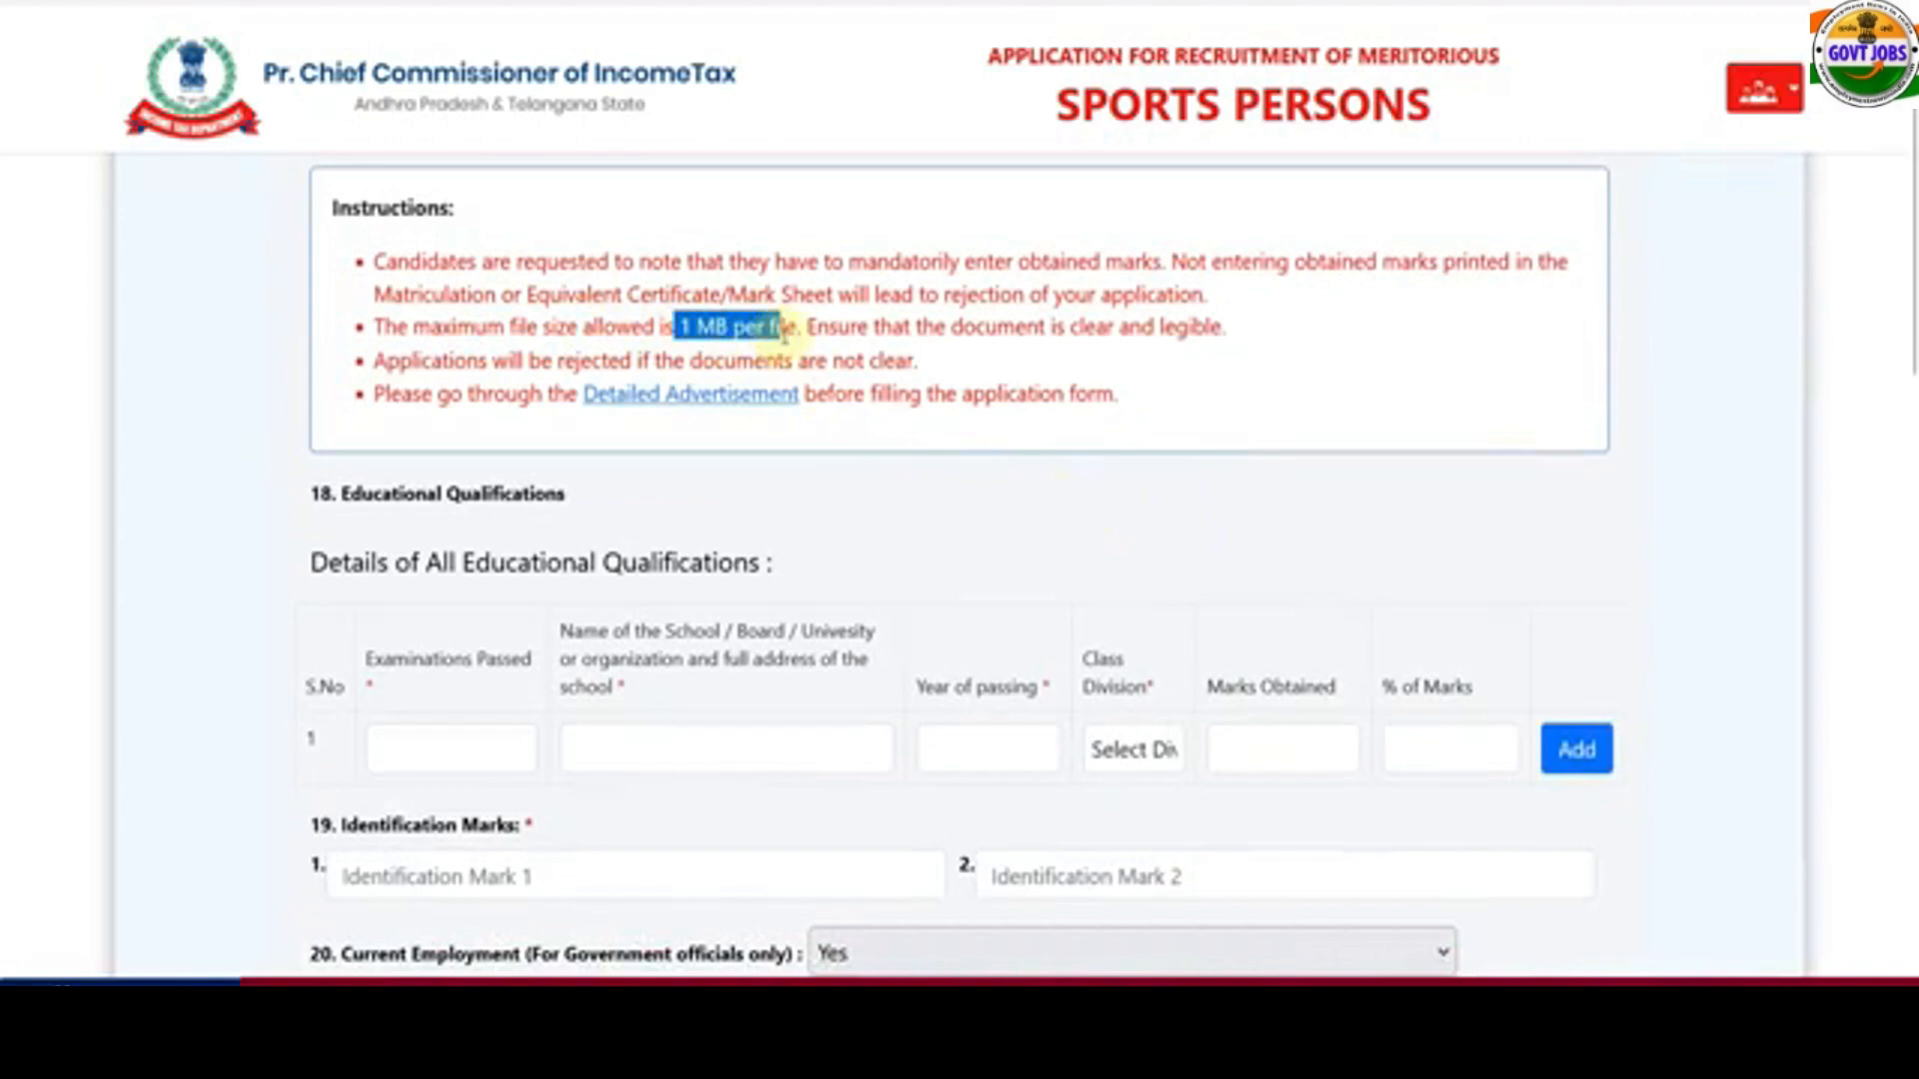
pyautogui.click(1014, 354)
pyautogui.moveTo(1046, 328); pyautogui.dragTo(1108, 327)
pyautogui.click(1137, 332)
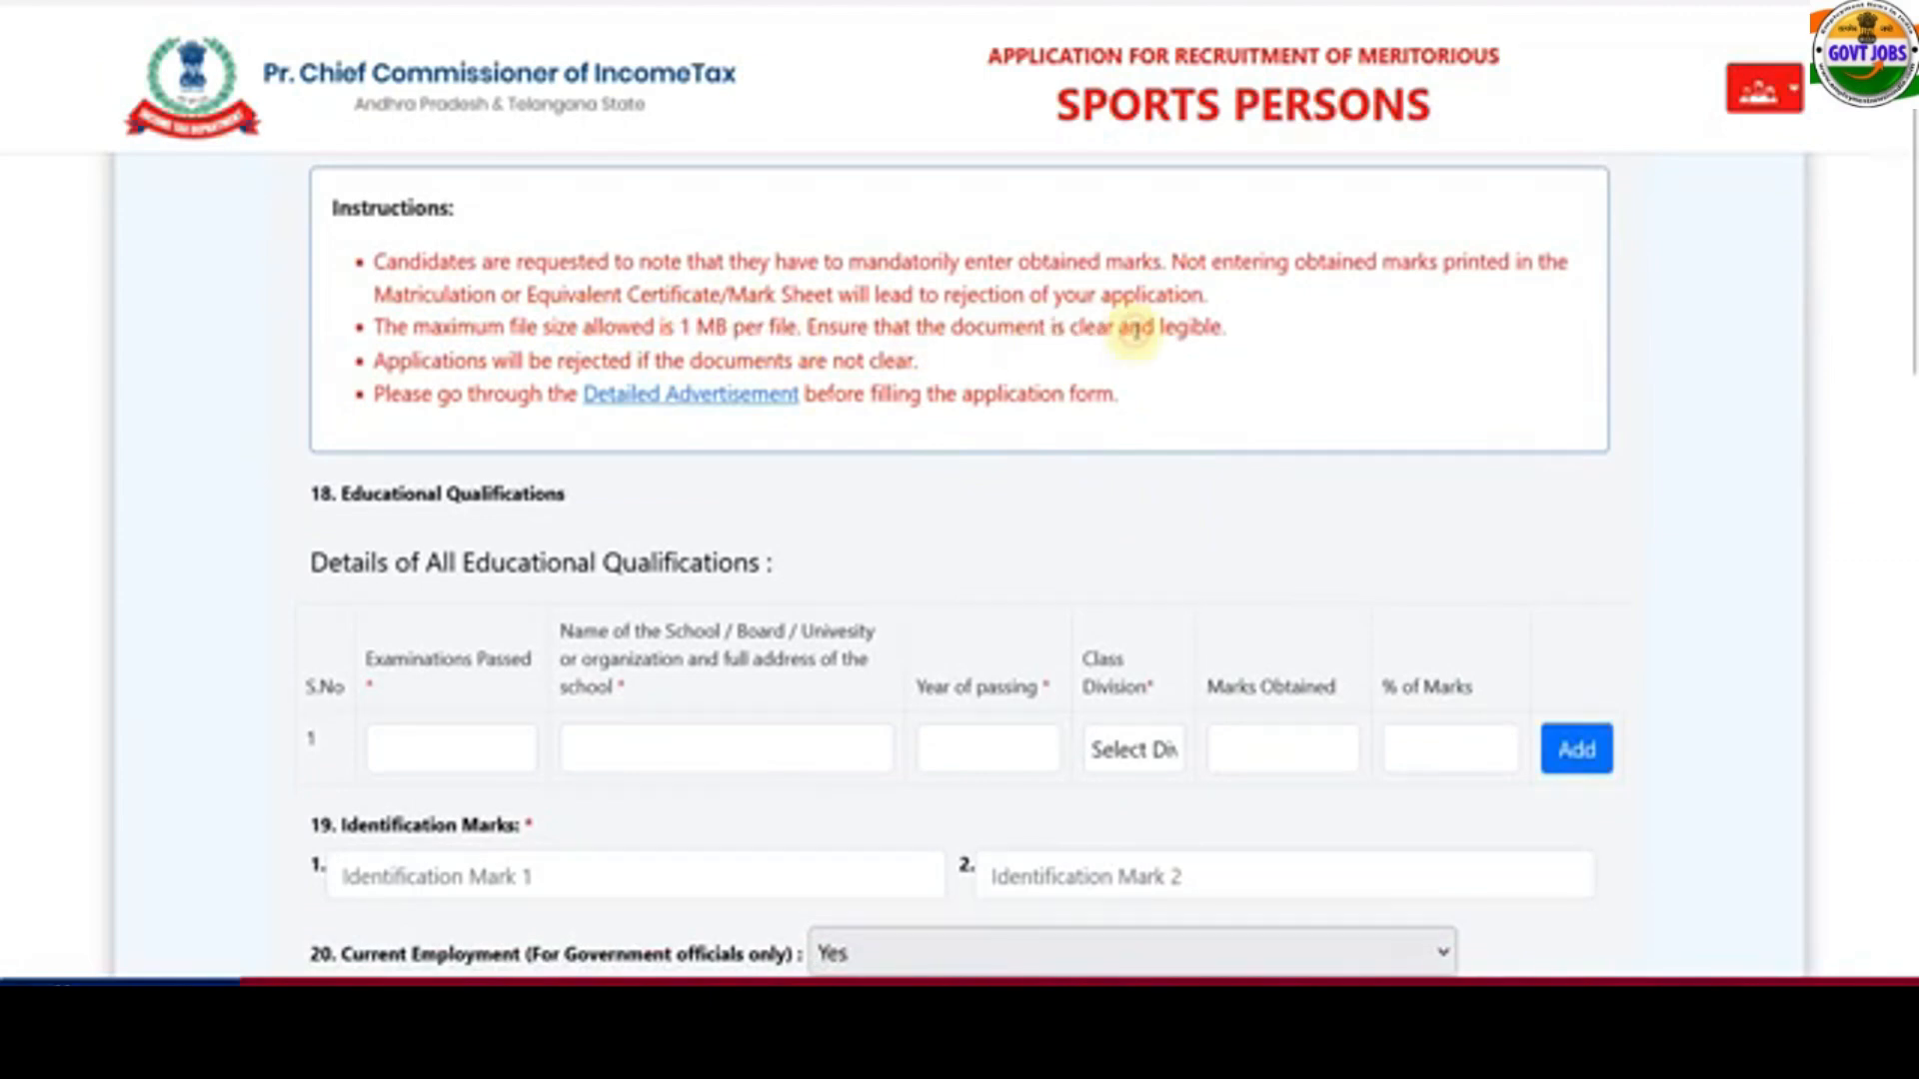
# - Enter 10TH as the first examination passed, with BSER as the board and 2016 as the year of passing
pyautogui.scroll(-3, 796, 522)
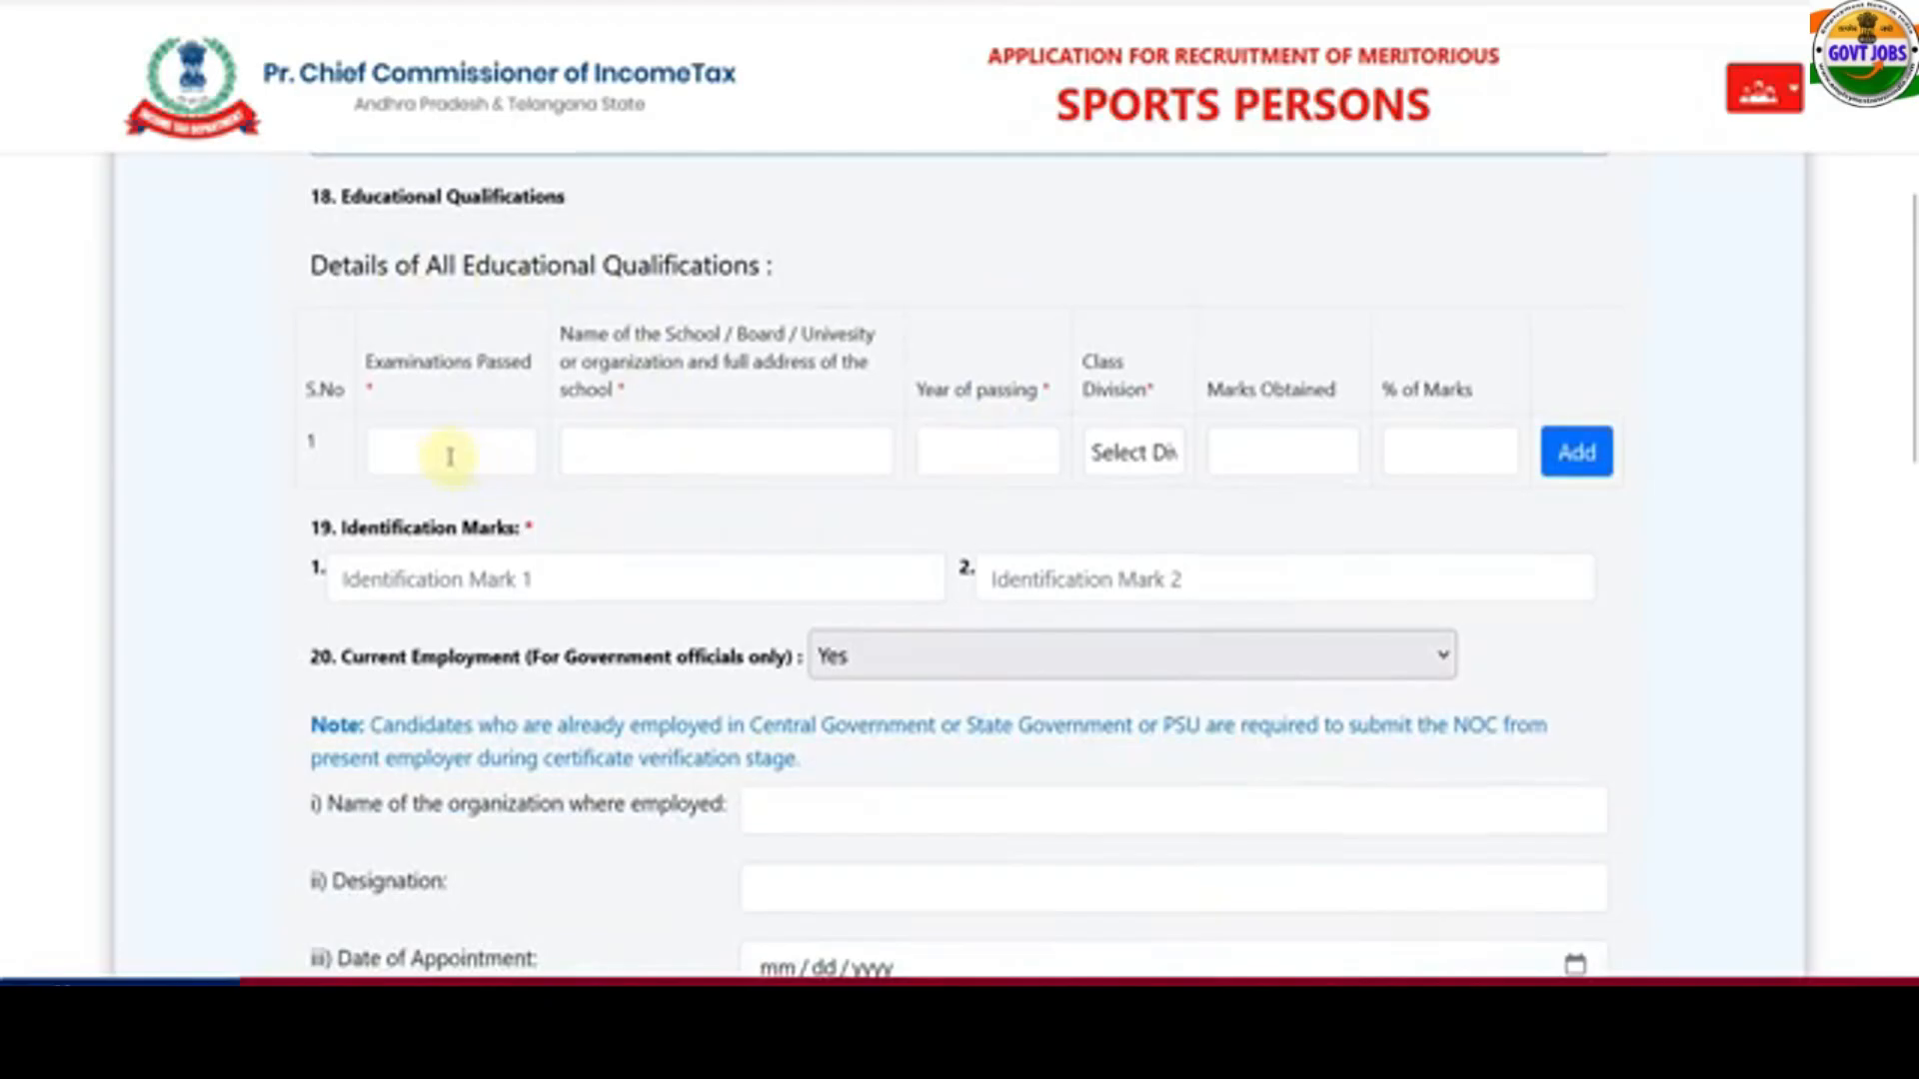
pyautogui.click(450, 457)
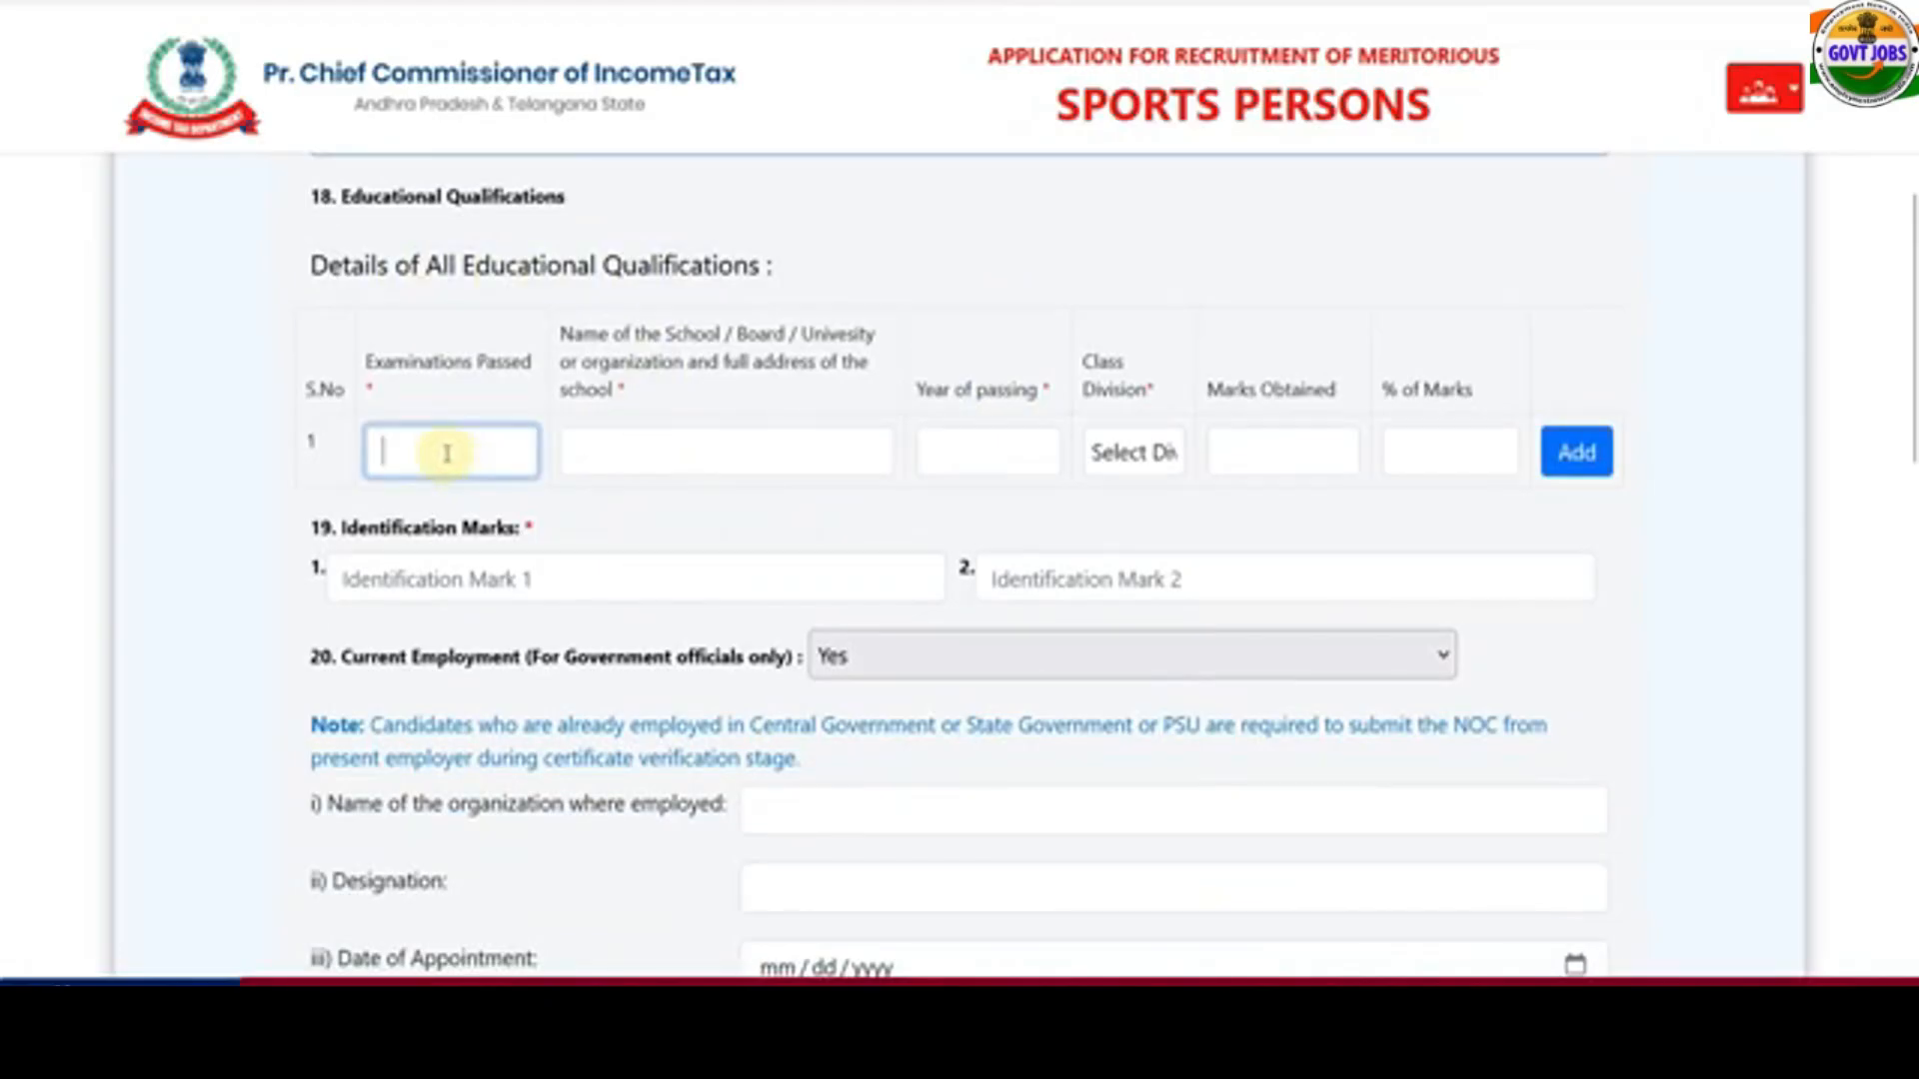
pyautogui.write('10TH')
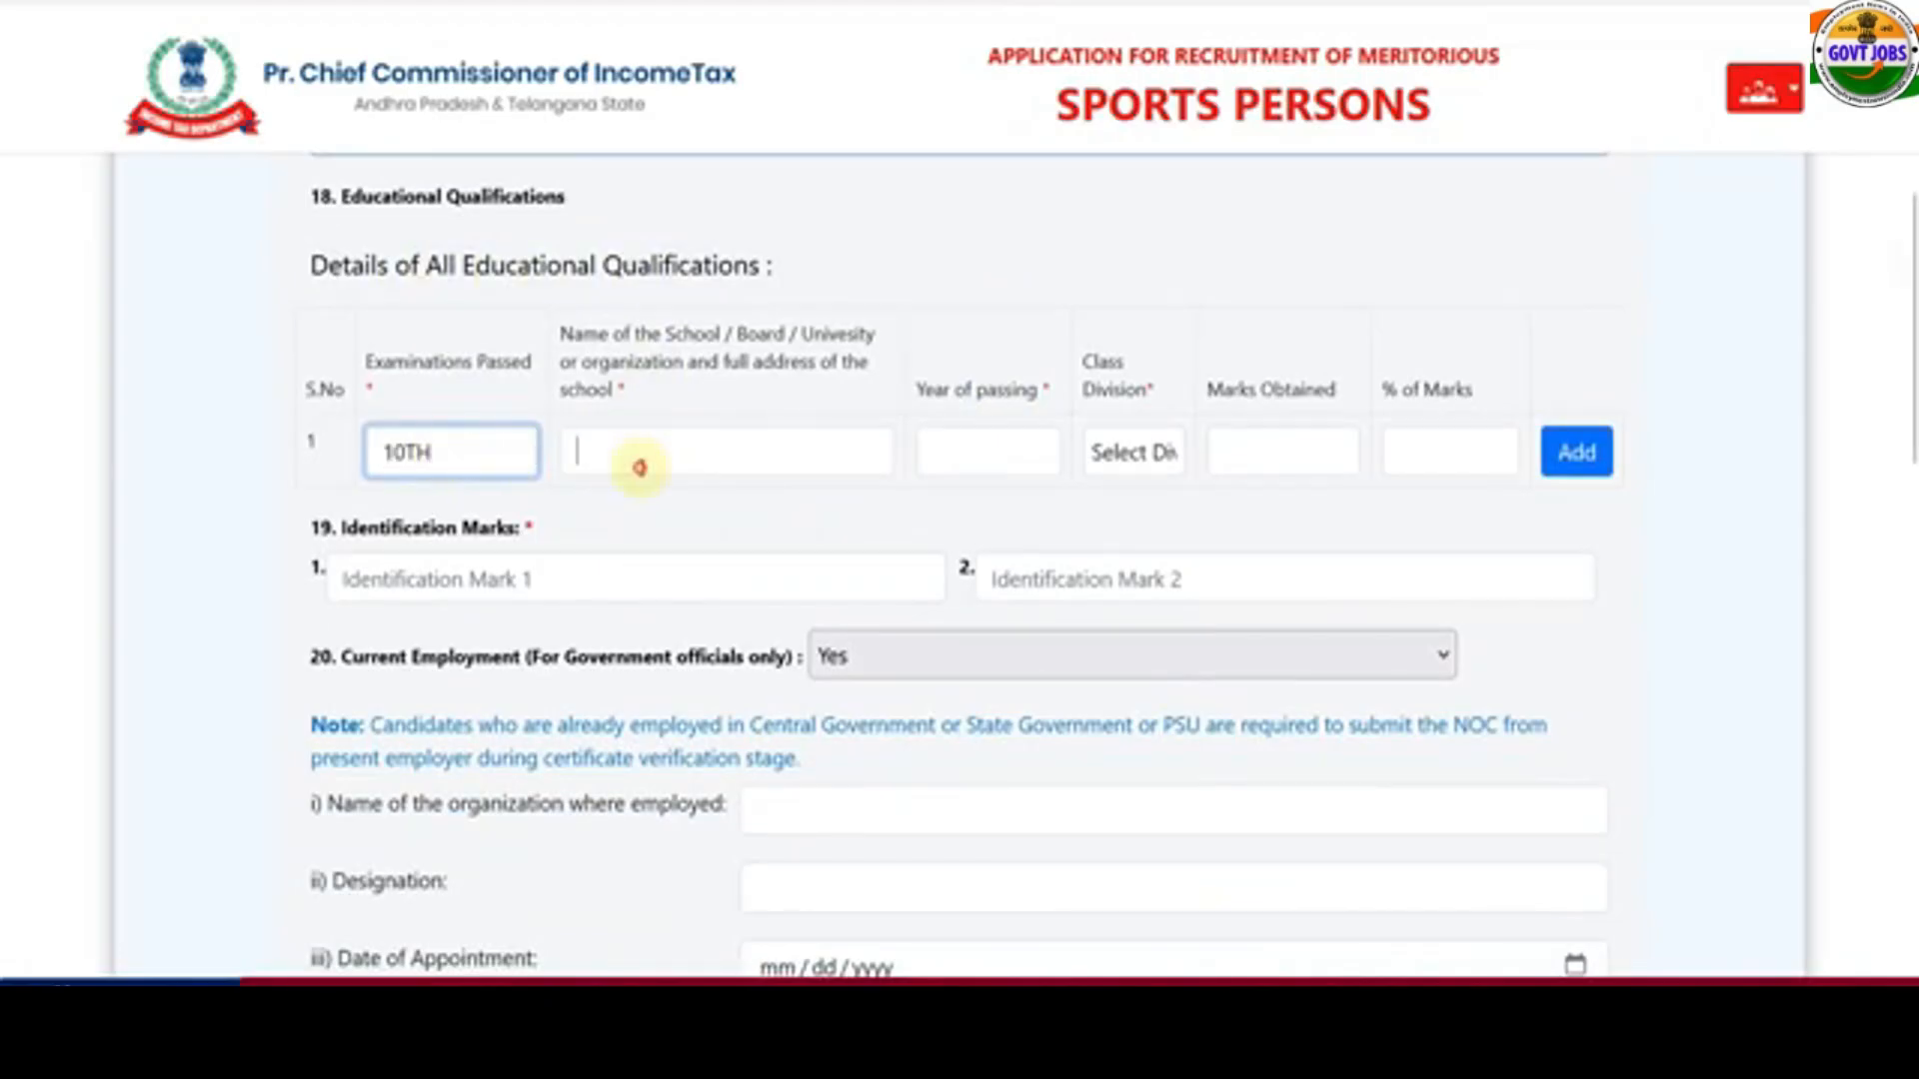
pyautogui.click(640, 468)
pyautogui.write('BSER')
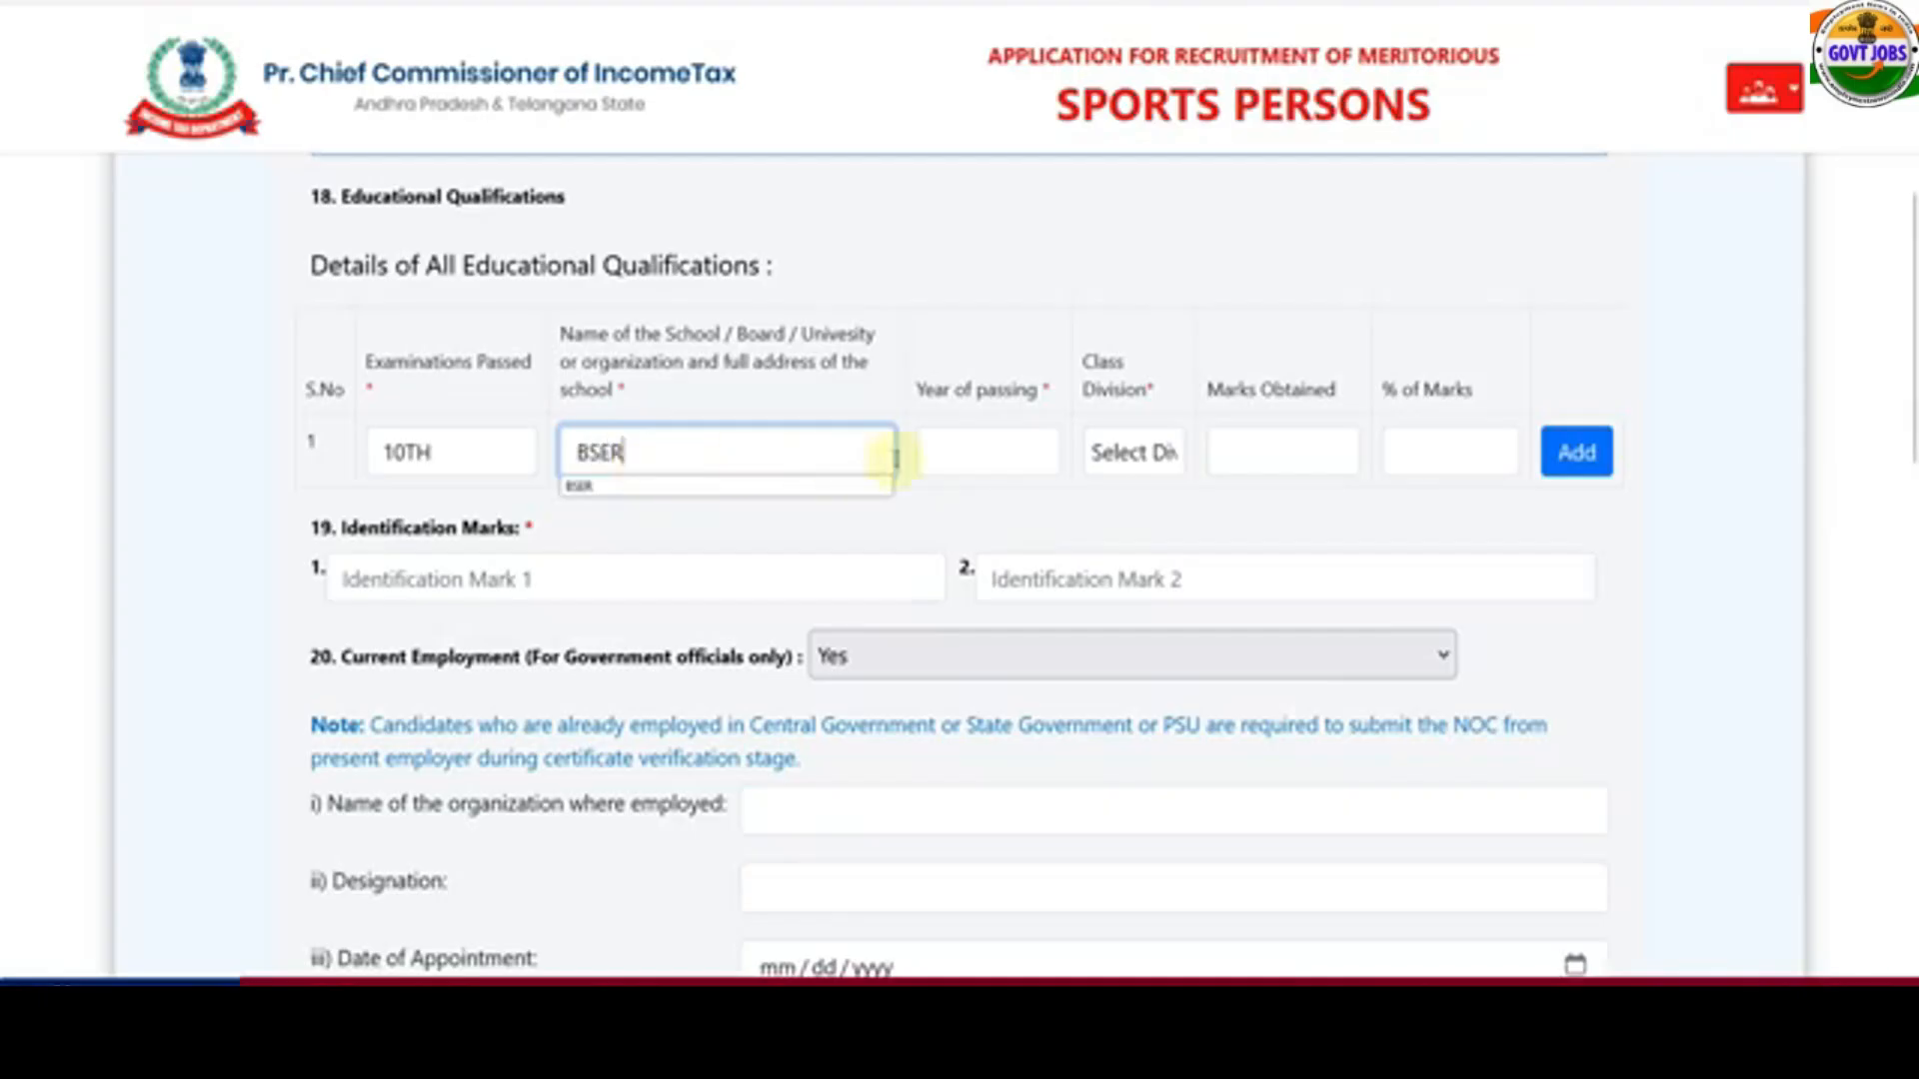
pyautogui.click(965, 450)
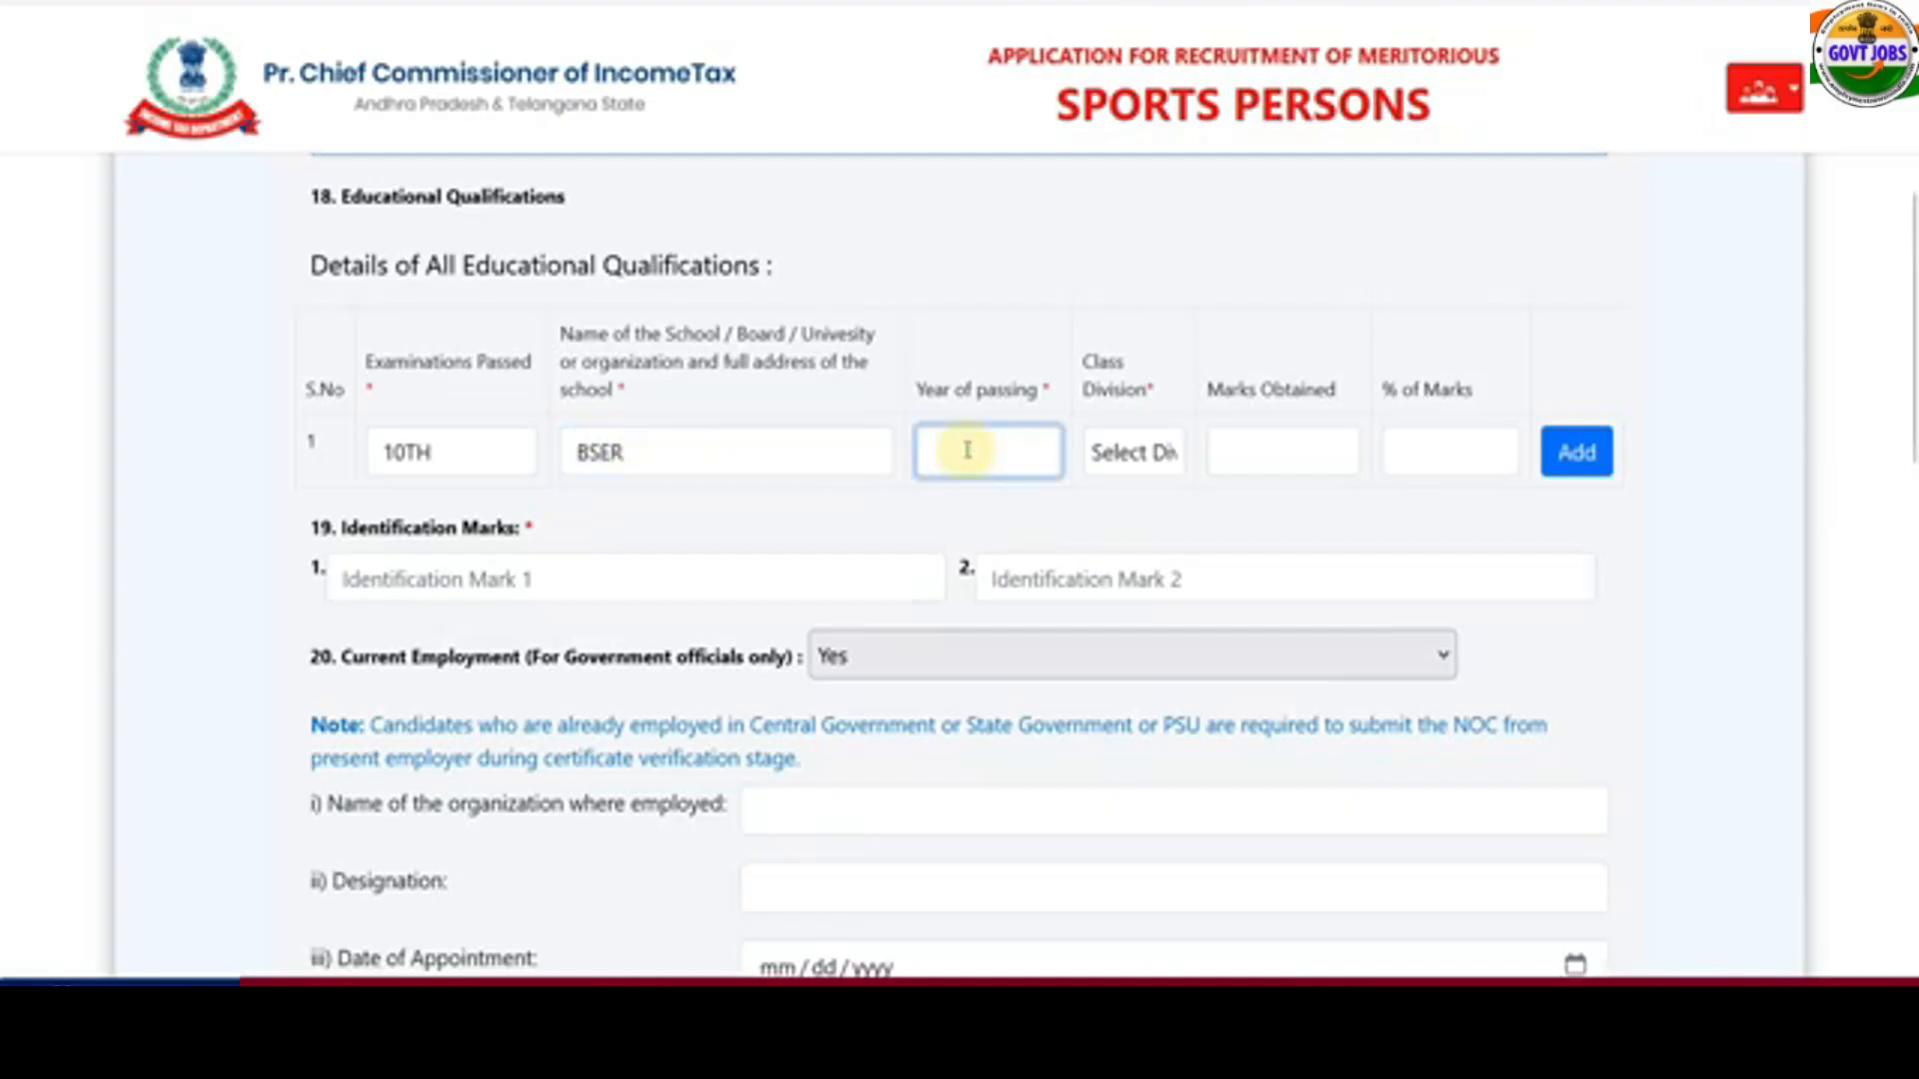
pyautogui.write('2016')
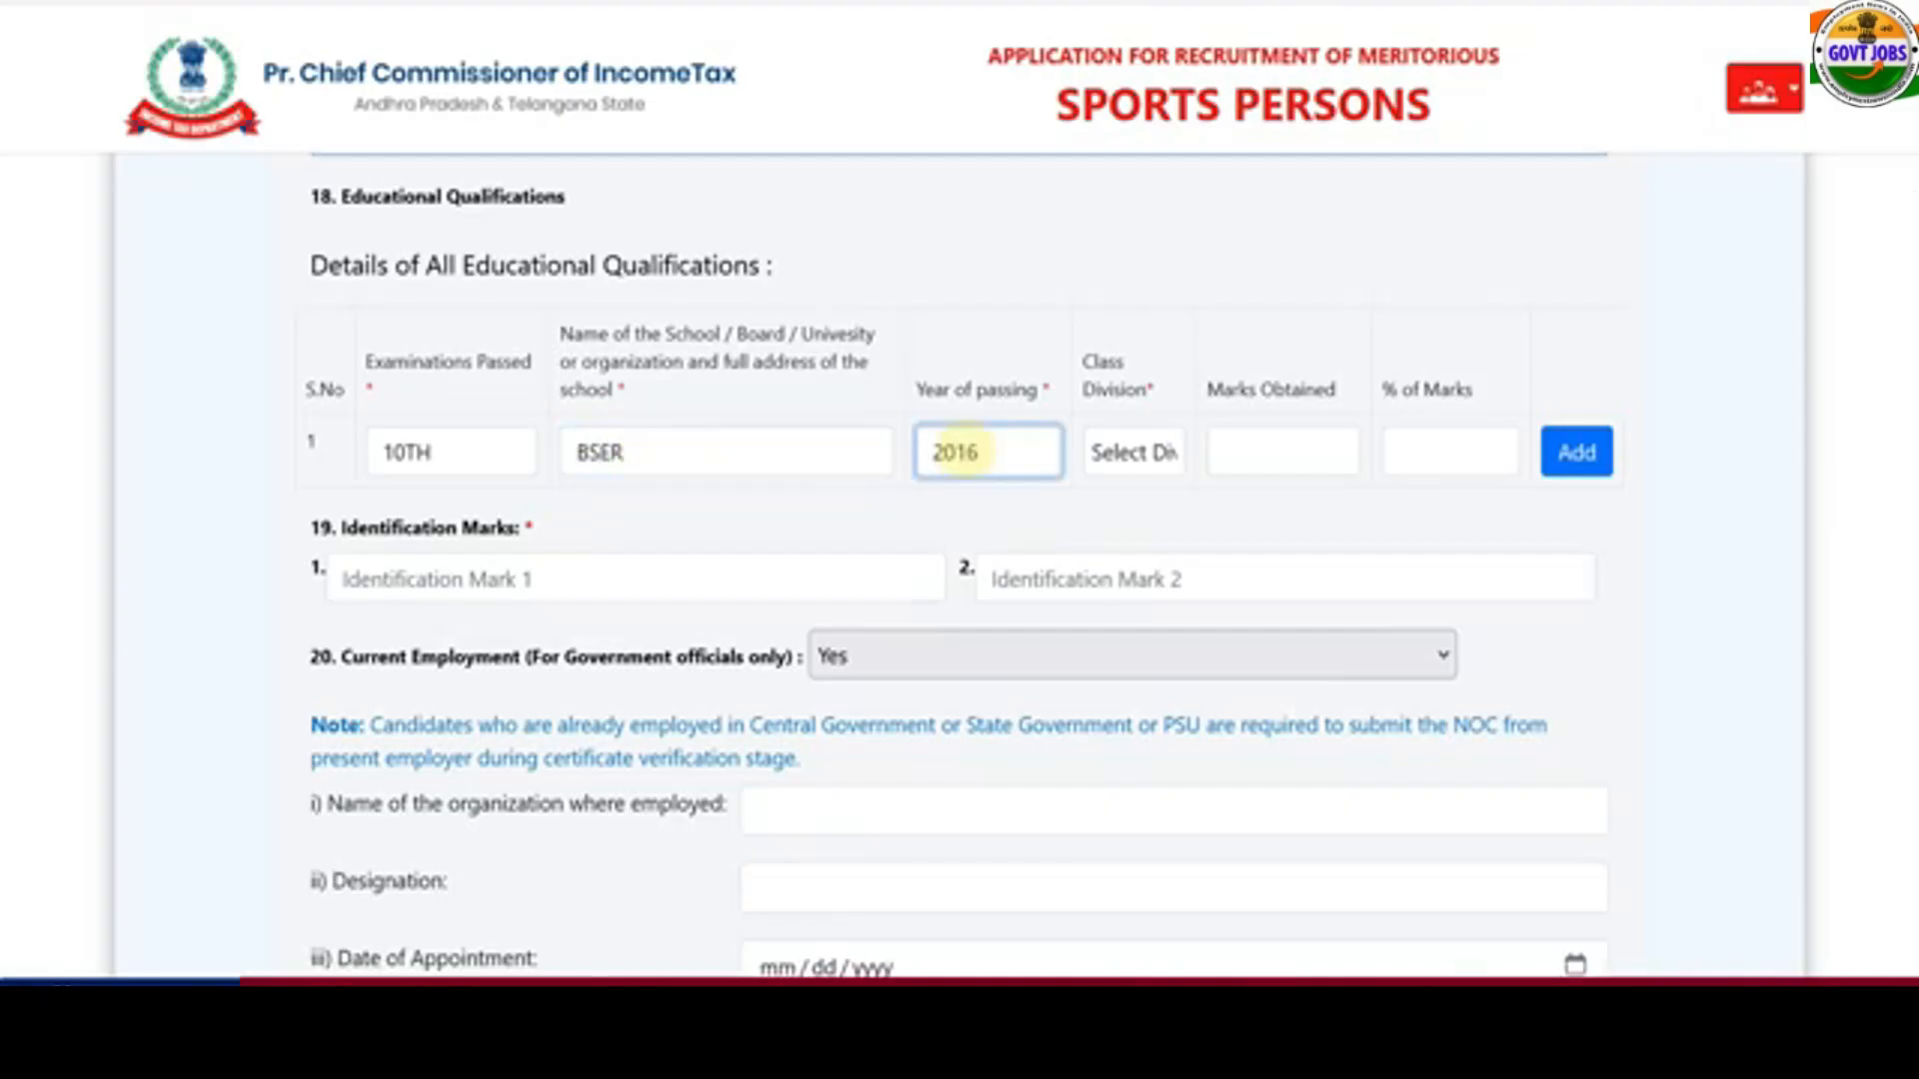
# - Complete the 10TH row with 1st division, 480 marks obtained and 80 percent
pyautogui.click(1118, 455)
pyautogui.click(1119, 539)
pyautogui.click(1229, 458)
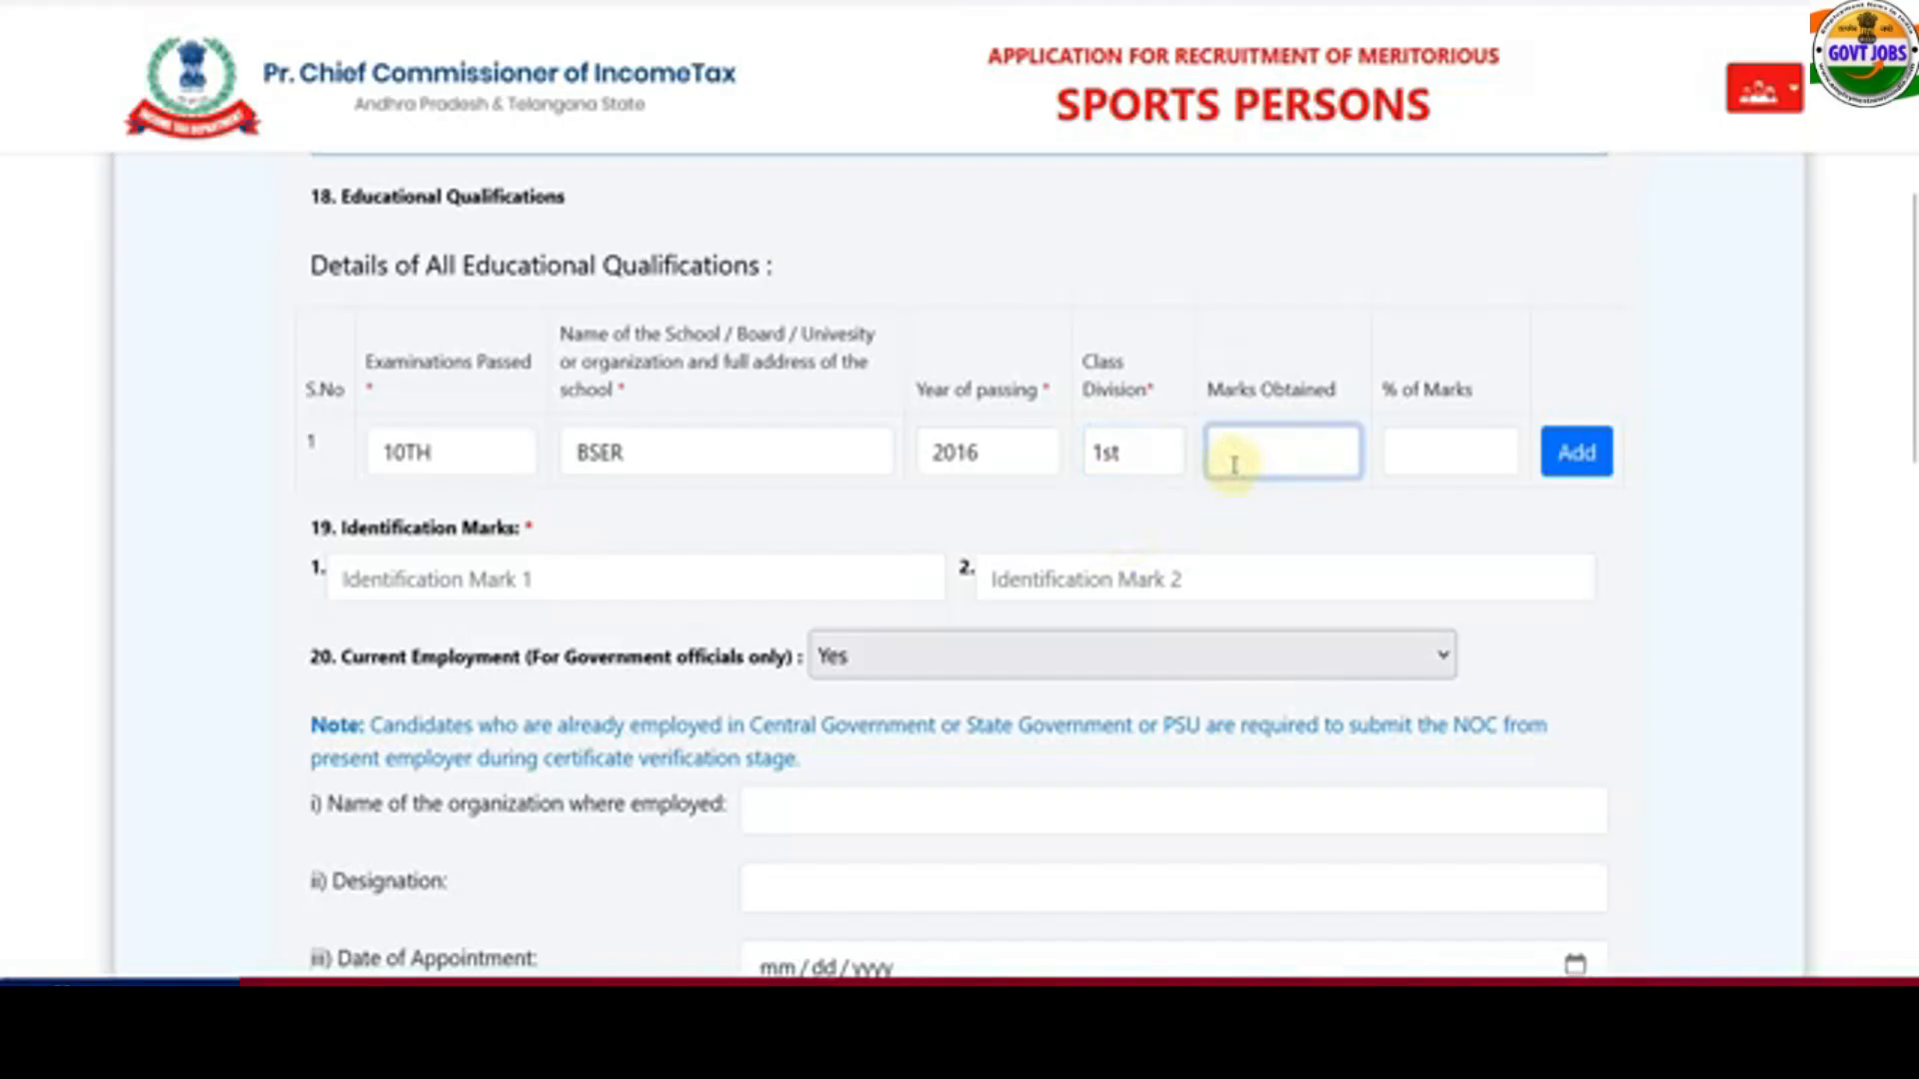
pyautogui.press('Tab')
pyautogui.write('8')
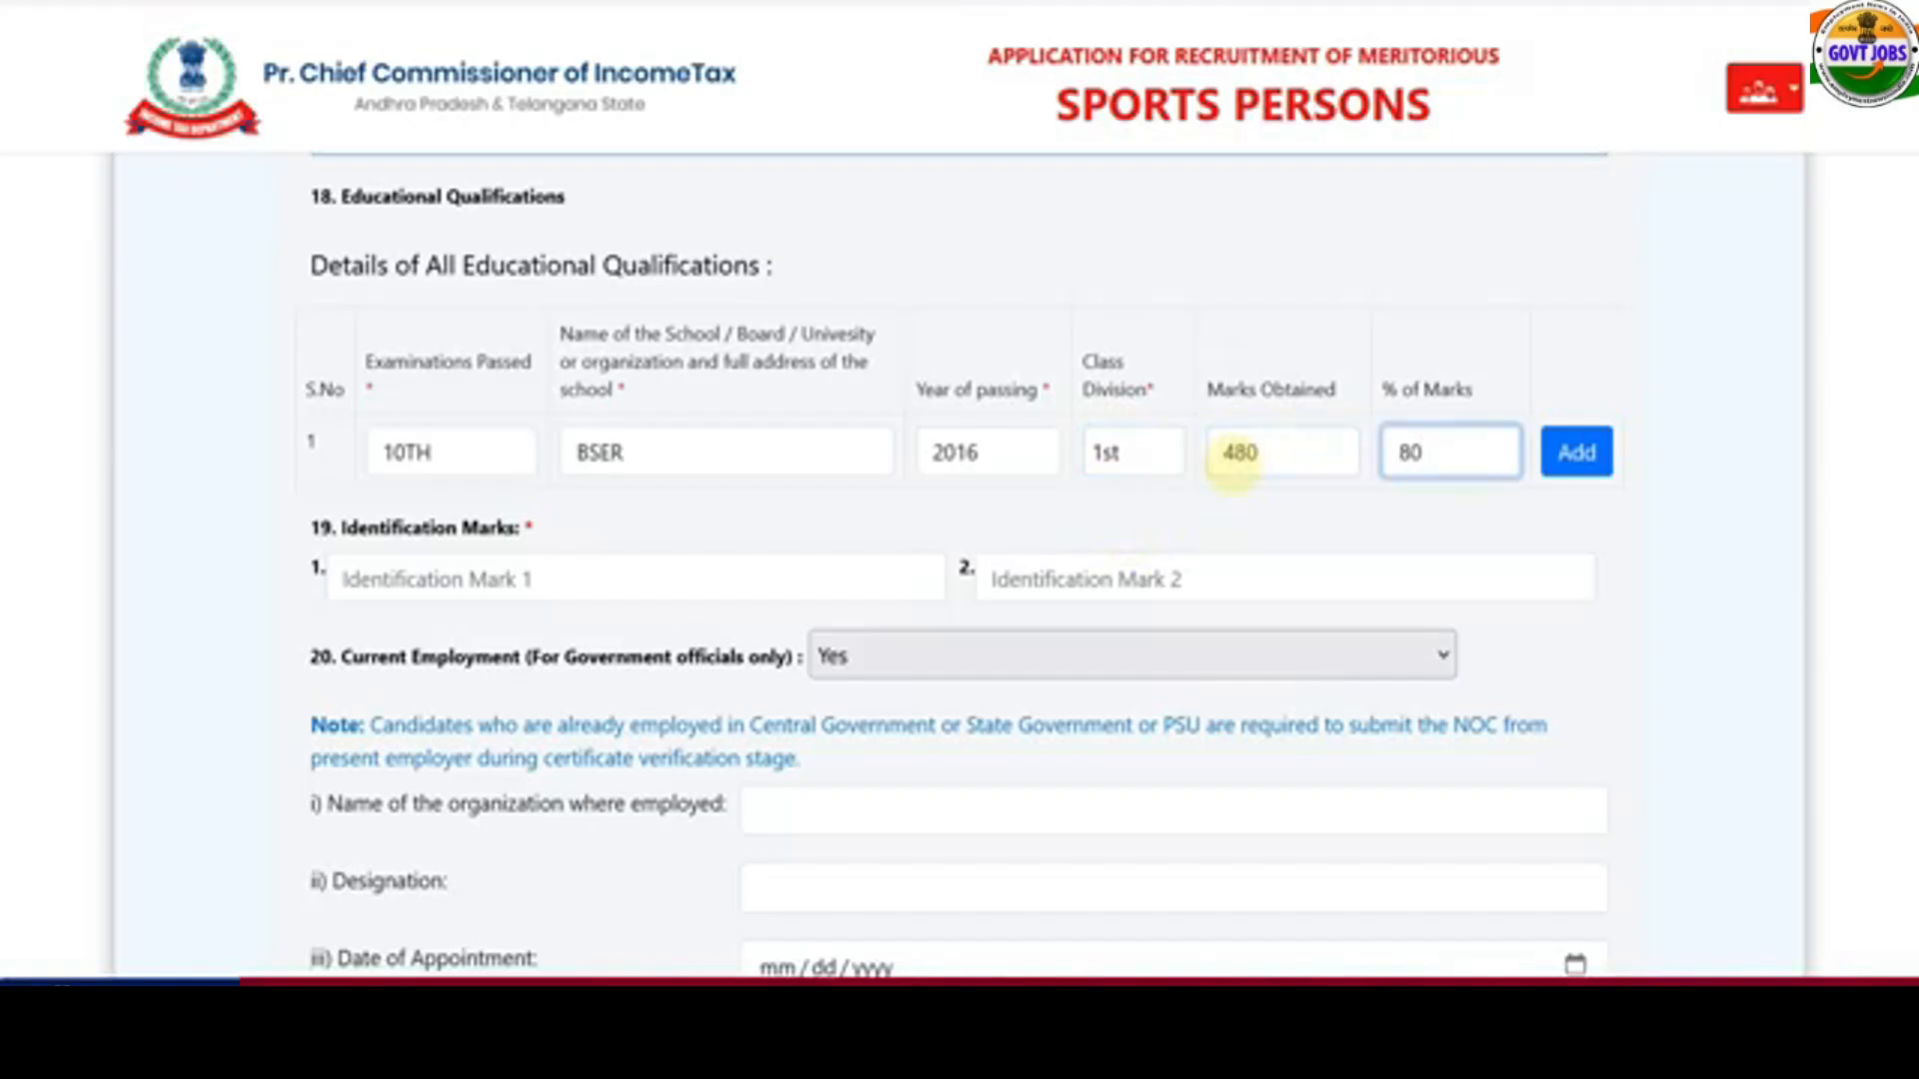
pyautogui.write('0')
# - Add a second qualification row for 12TH with board BSER and passing year 2018
pyautogui.click(1559, 456)
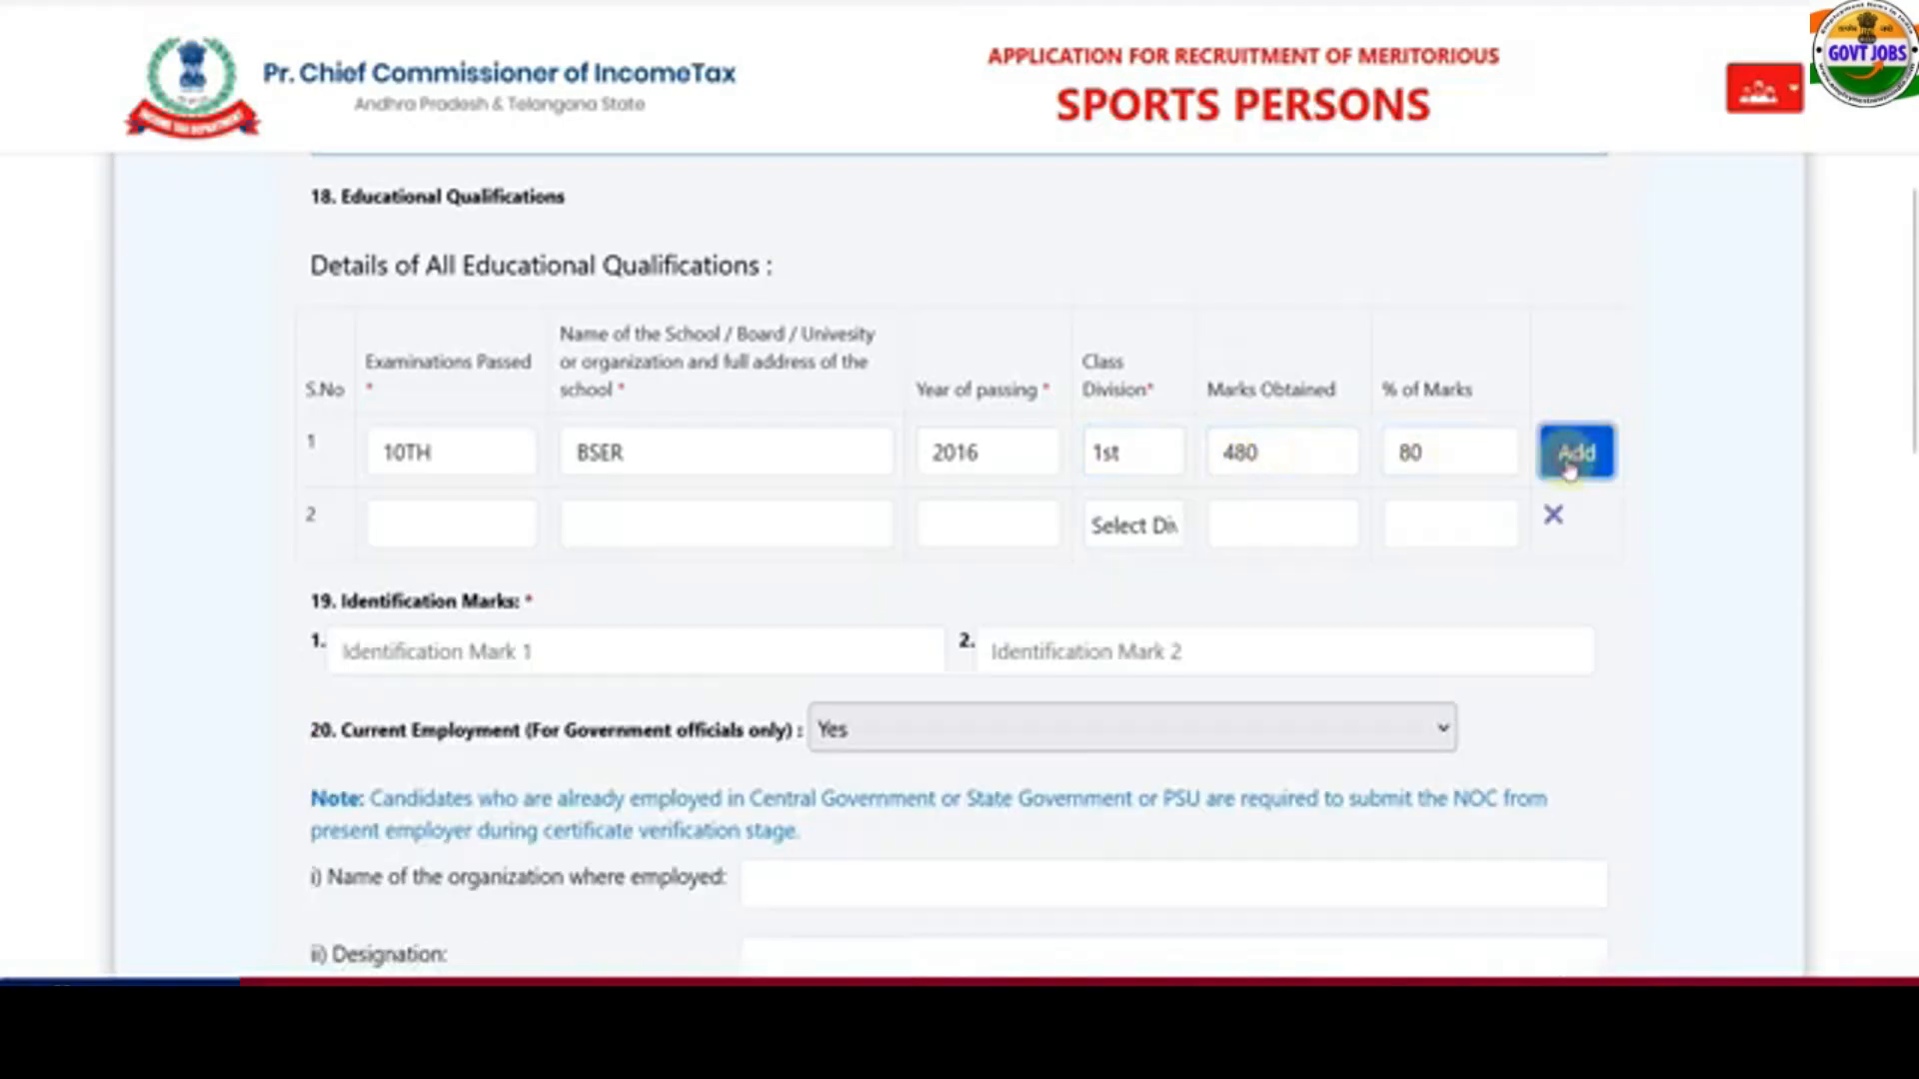
pyautogui.click(406, 531)
pyautogui.write('12T')
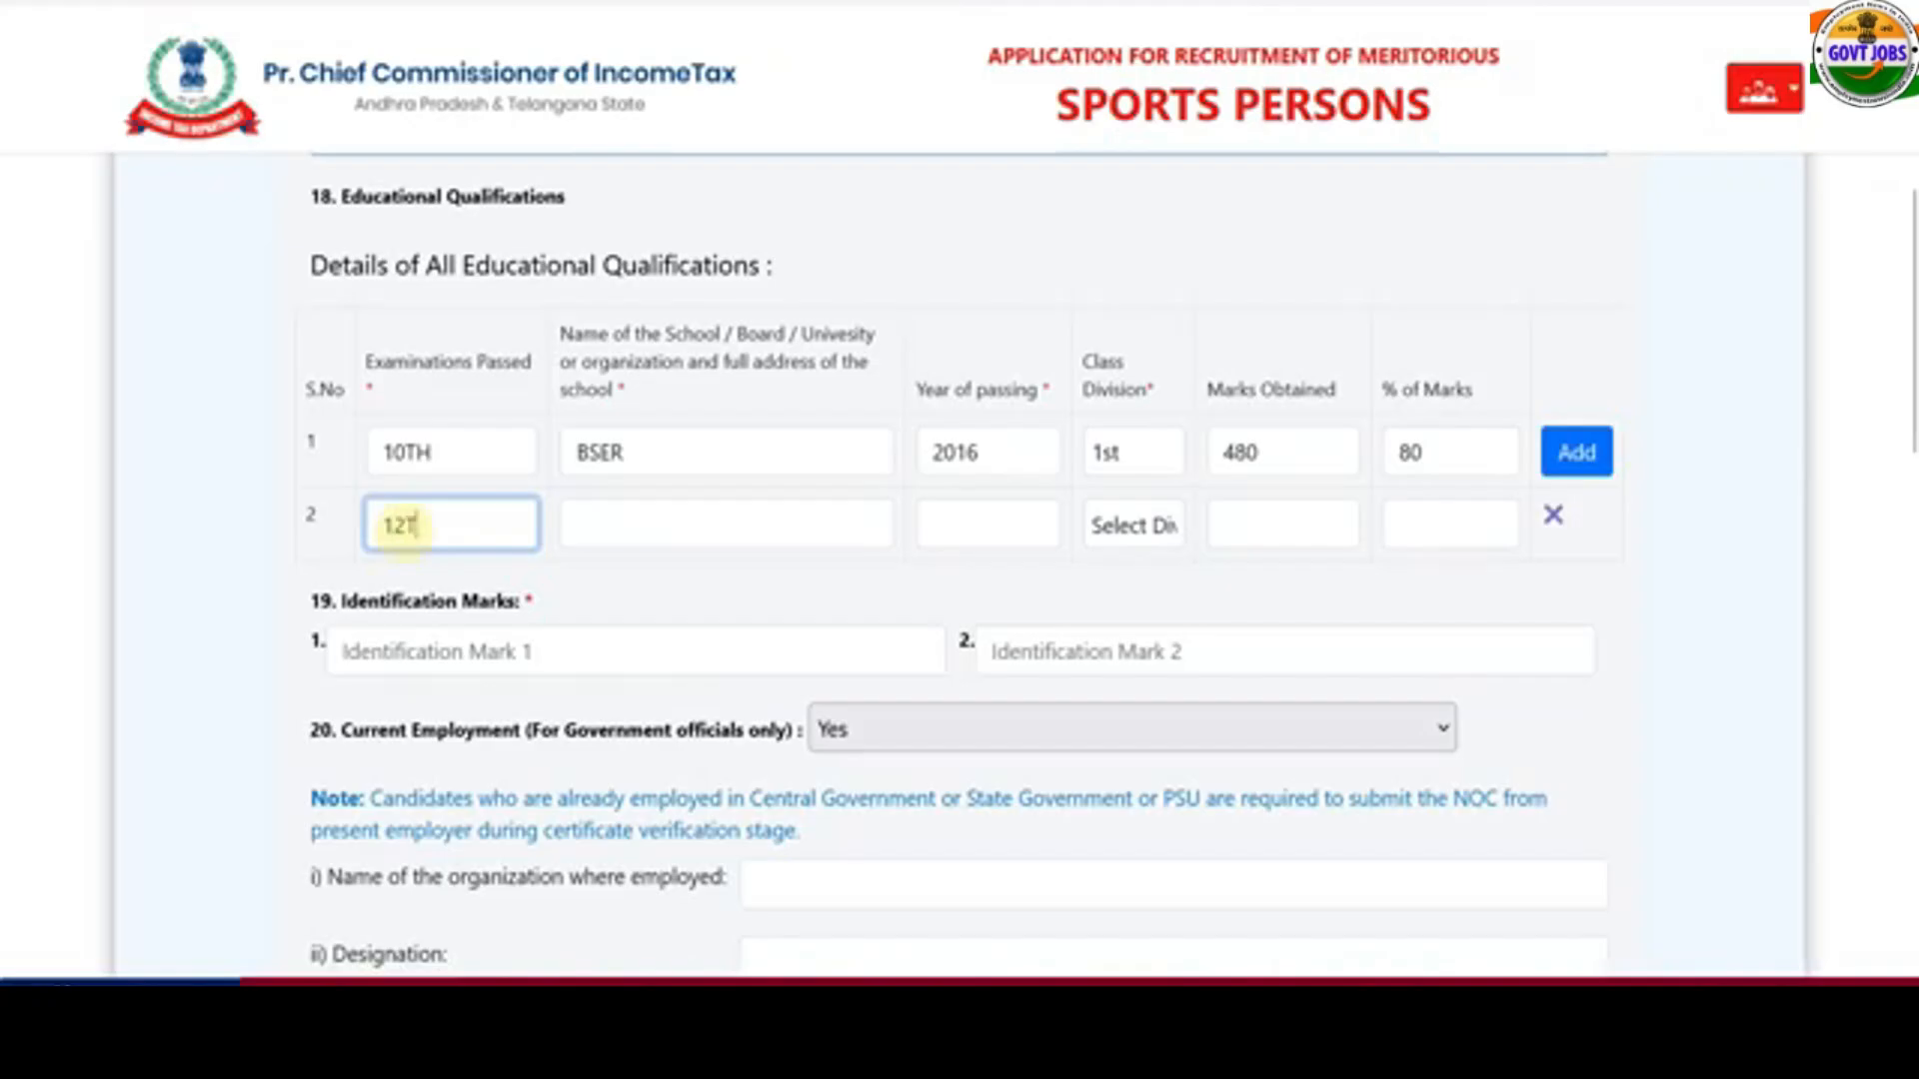
pyautogui.write('H')
pyautogui.click(589, 530)
pyautogui.write('BSER')
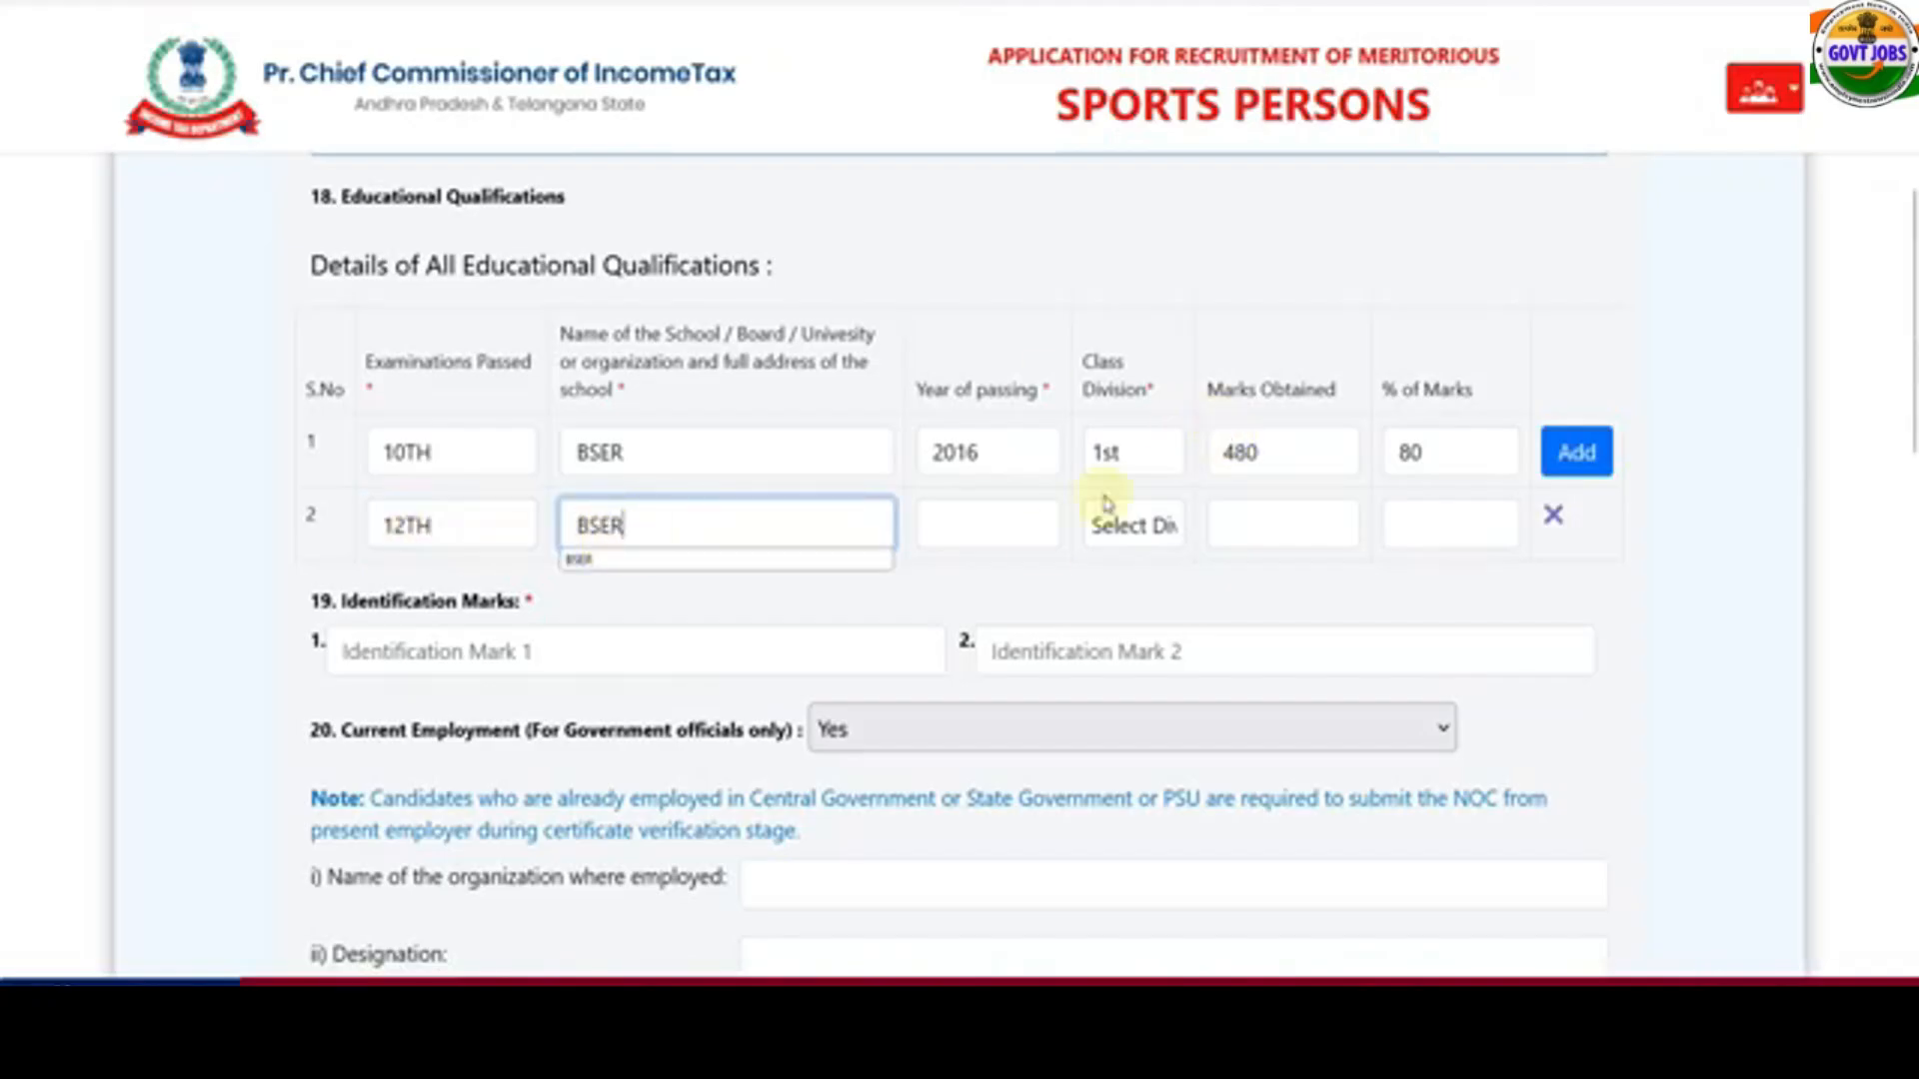
pyautogui.click(1023, 543)
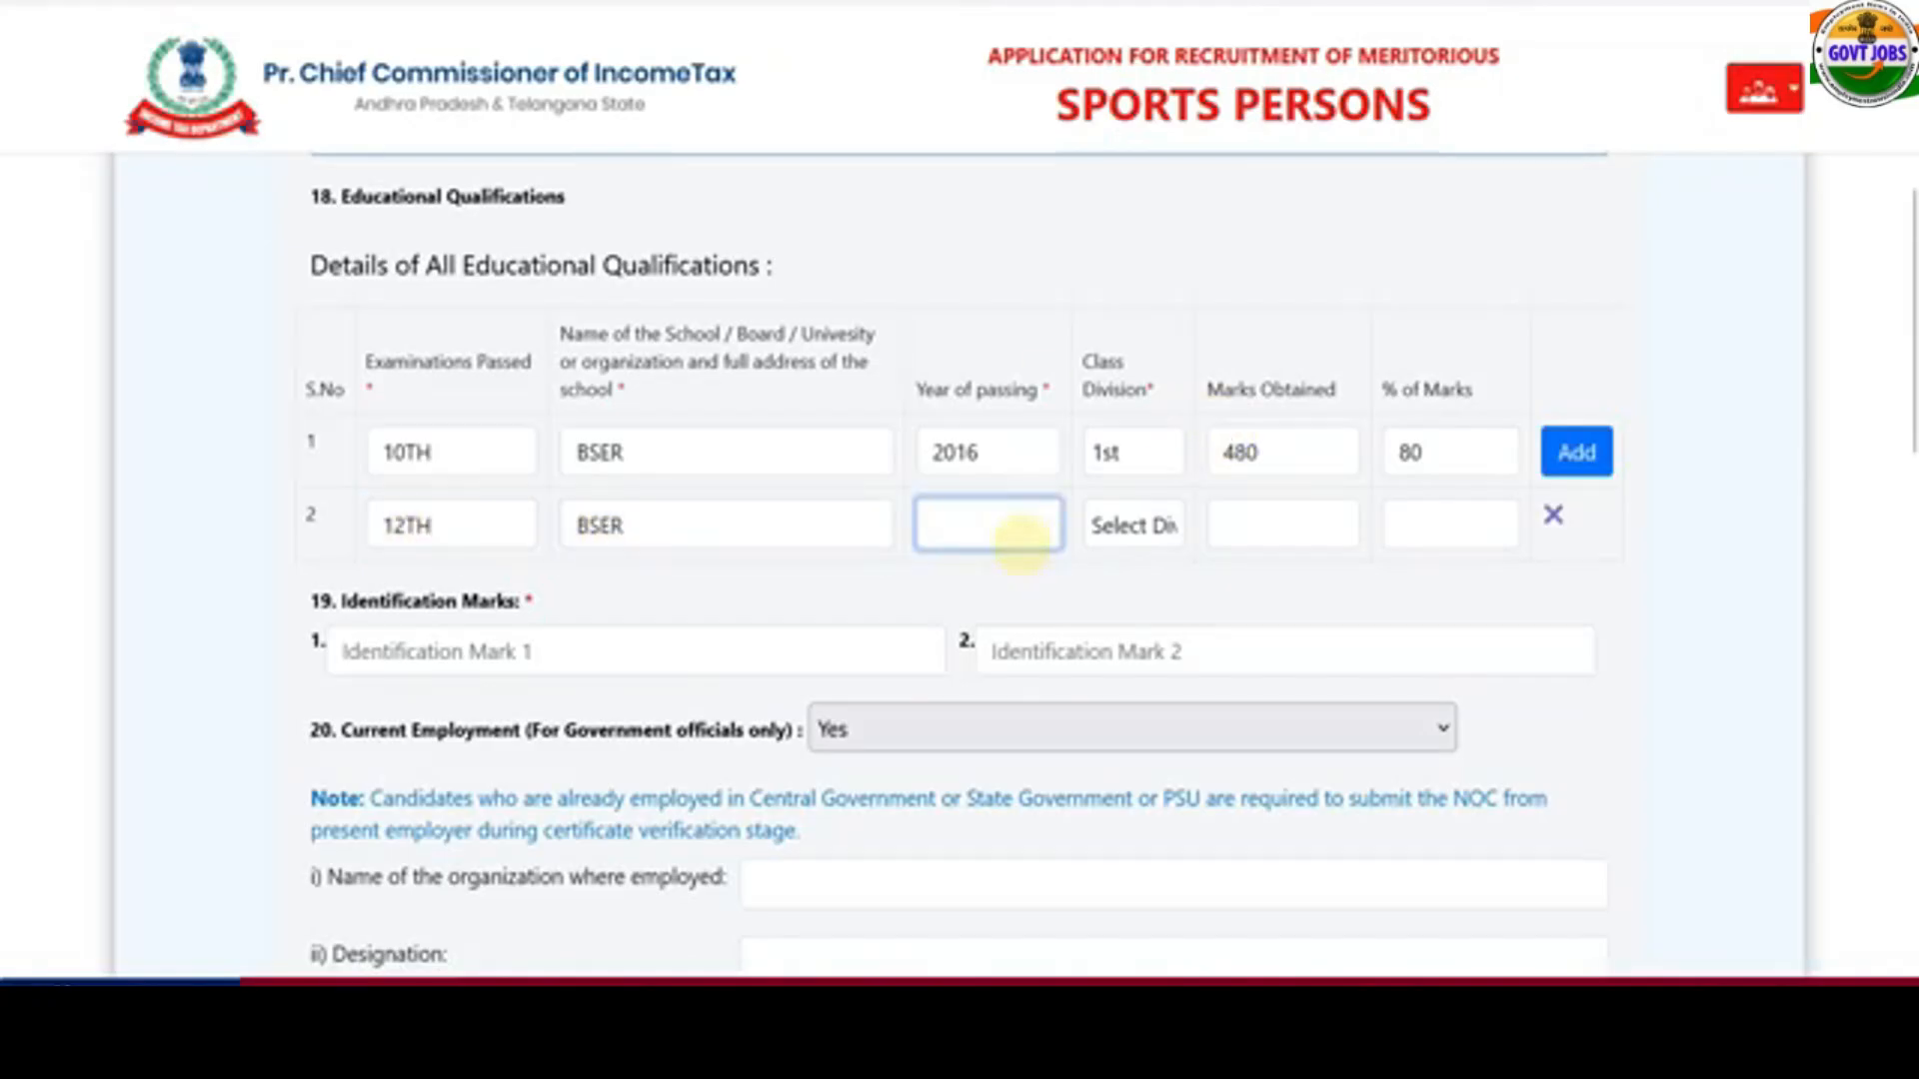
pyautogui.write('2018')
# - Complete the 12TH row with 1st division, 444 marks obtained and 76.00 percent
pyautogui.click(1122, 528)
pyautogui.click(1120, 610)
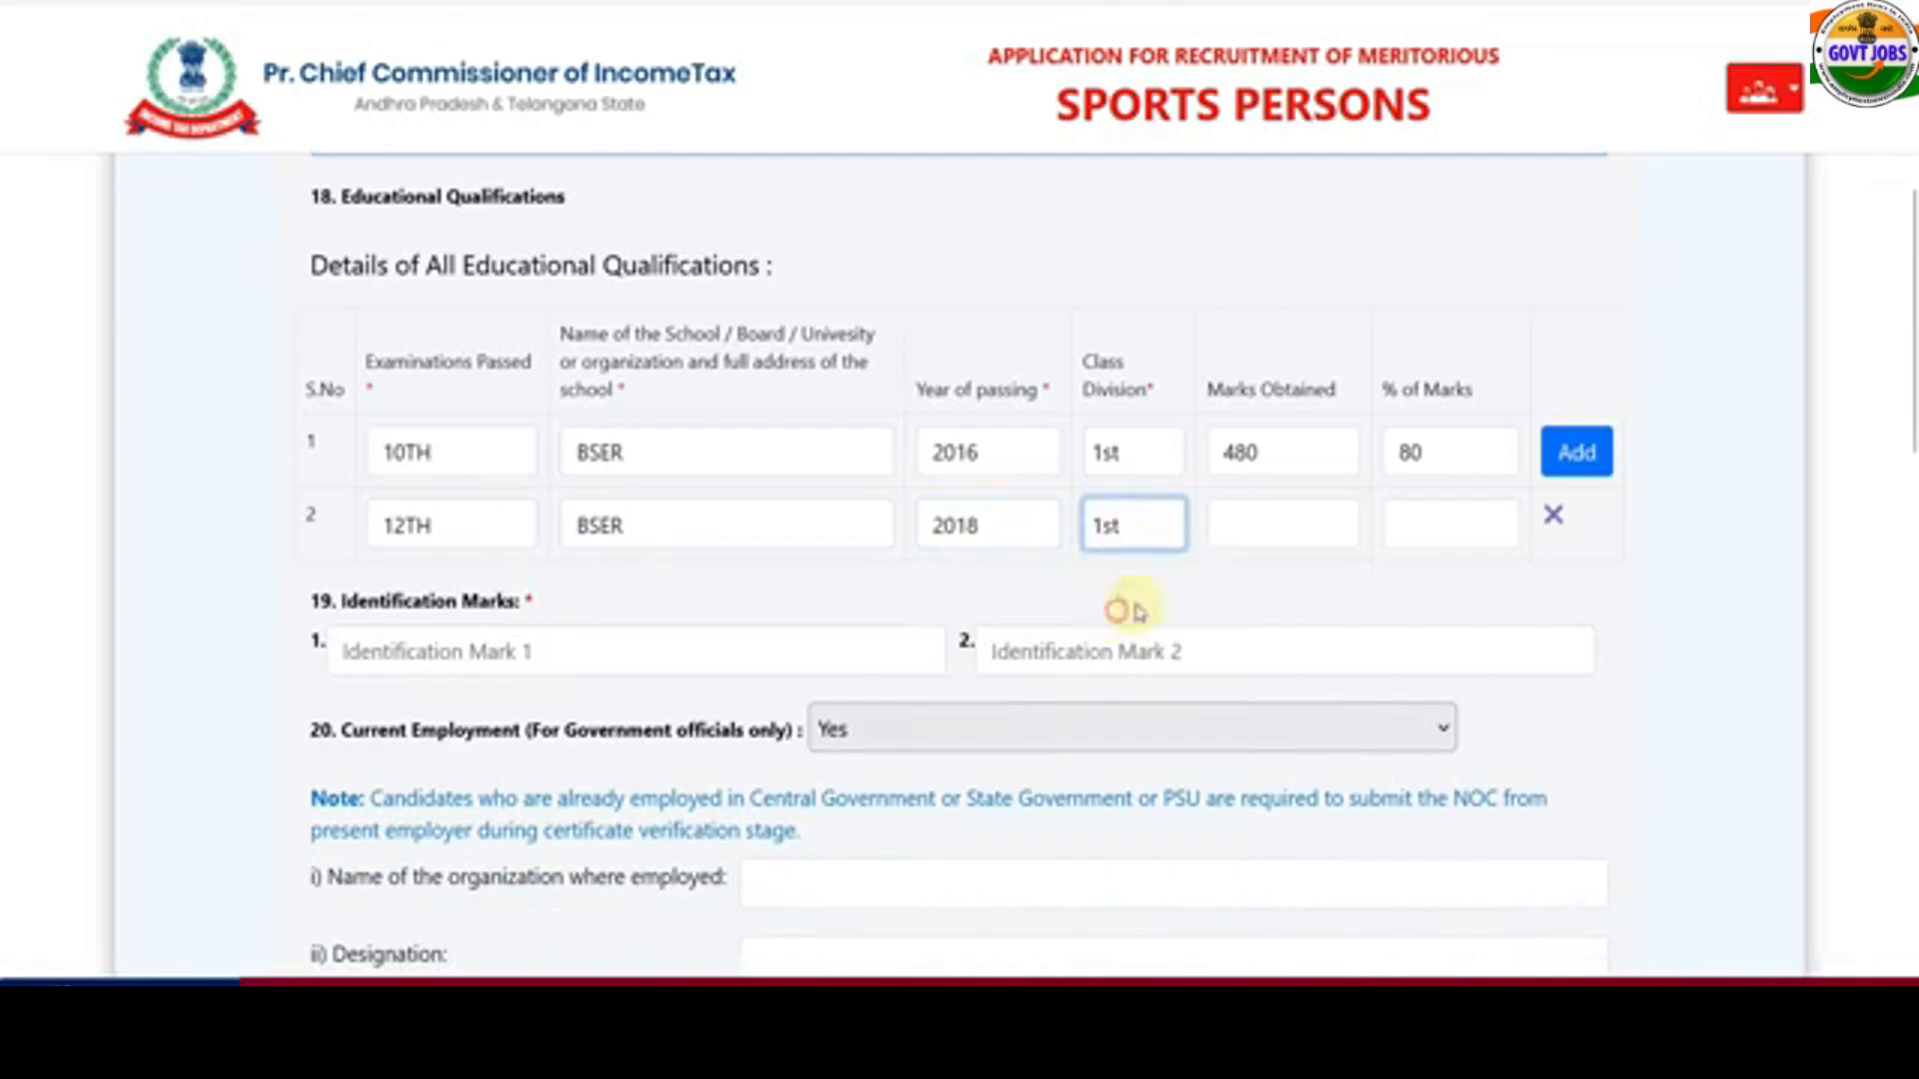
pyautogui.click(1249, 535)
pyautogui.write('444')
pyautogui.press('Tab')
pyautogui.write('7')
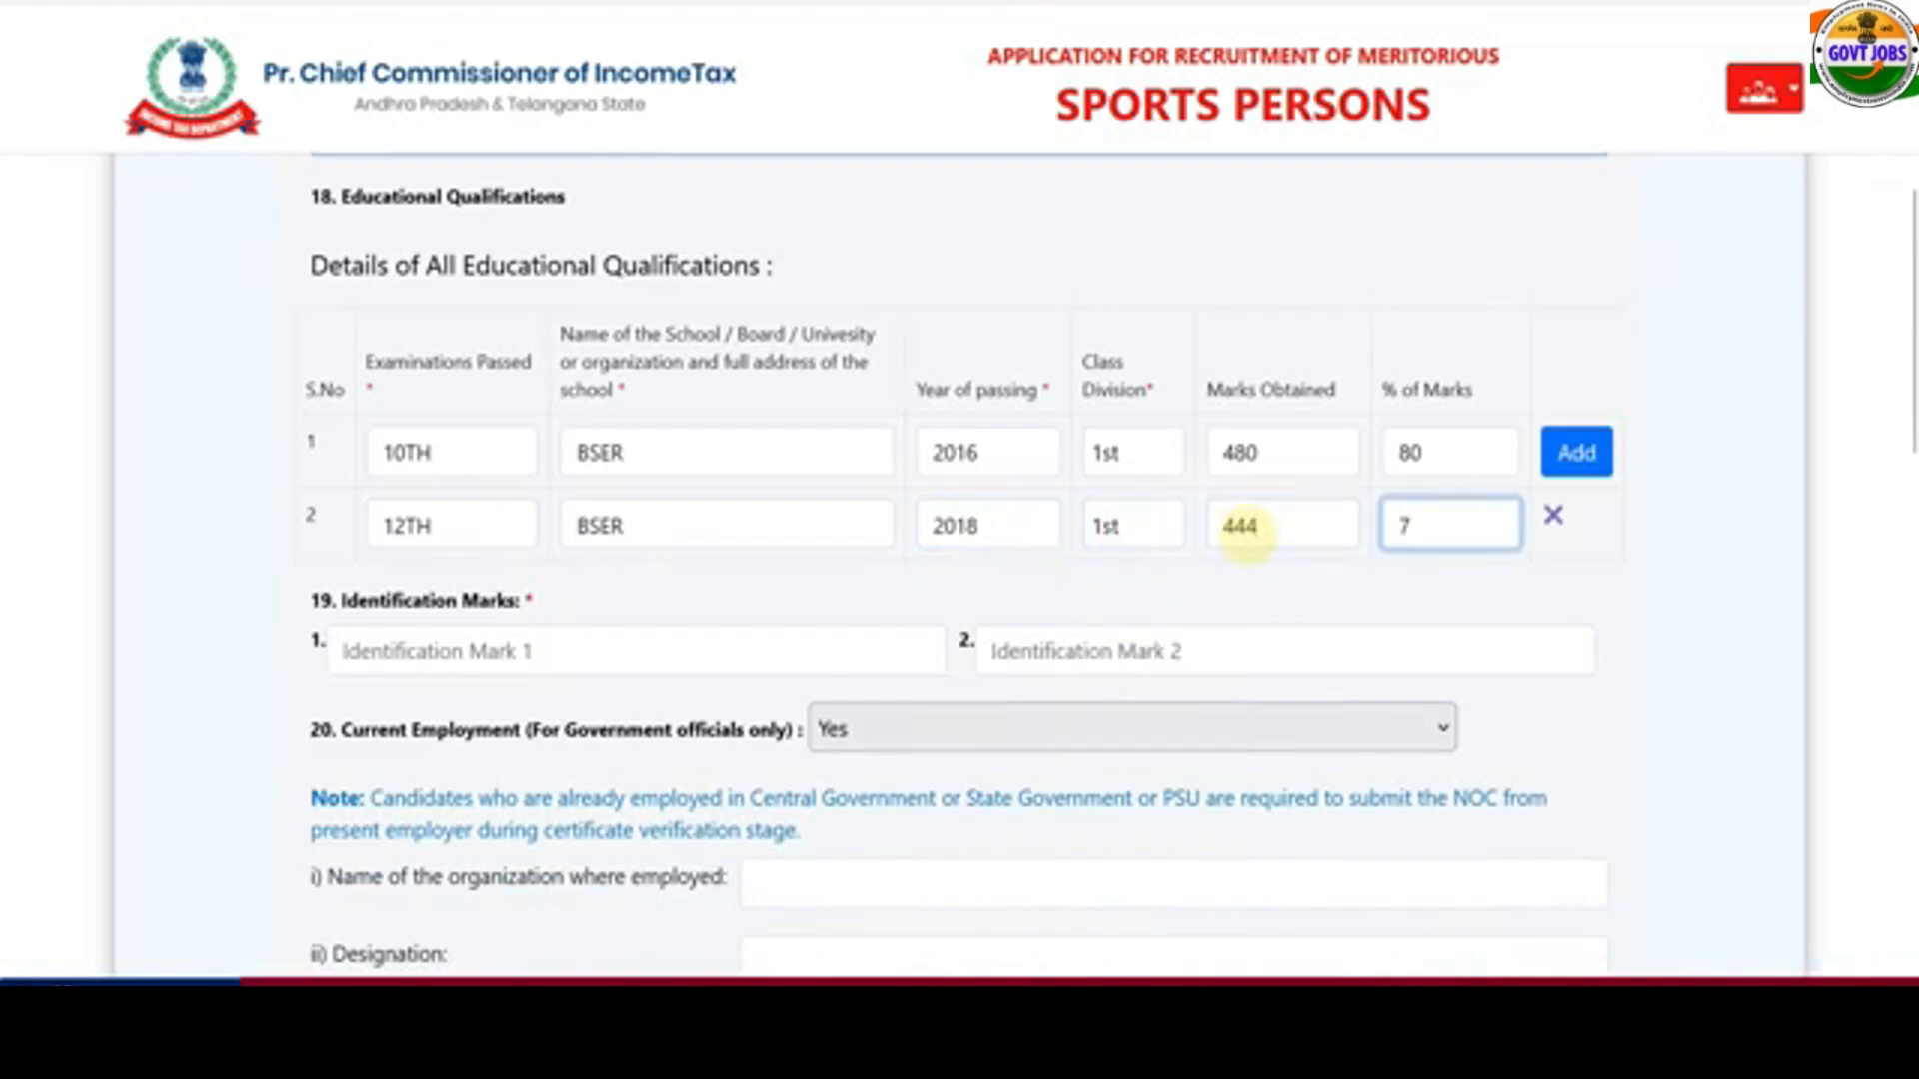
pyautogui.write('6.')
# - Add a third qualification row for B.TECH with university RTU and passing year 2022
pyautogui.click(1576, 451)
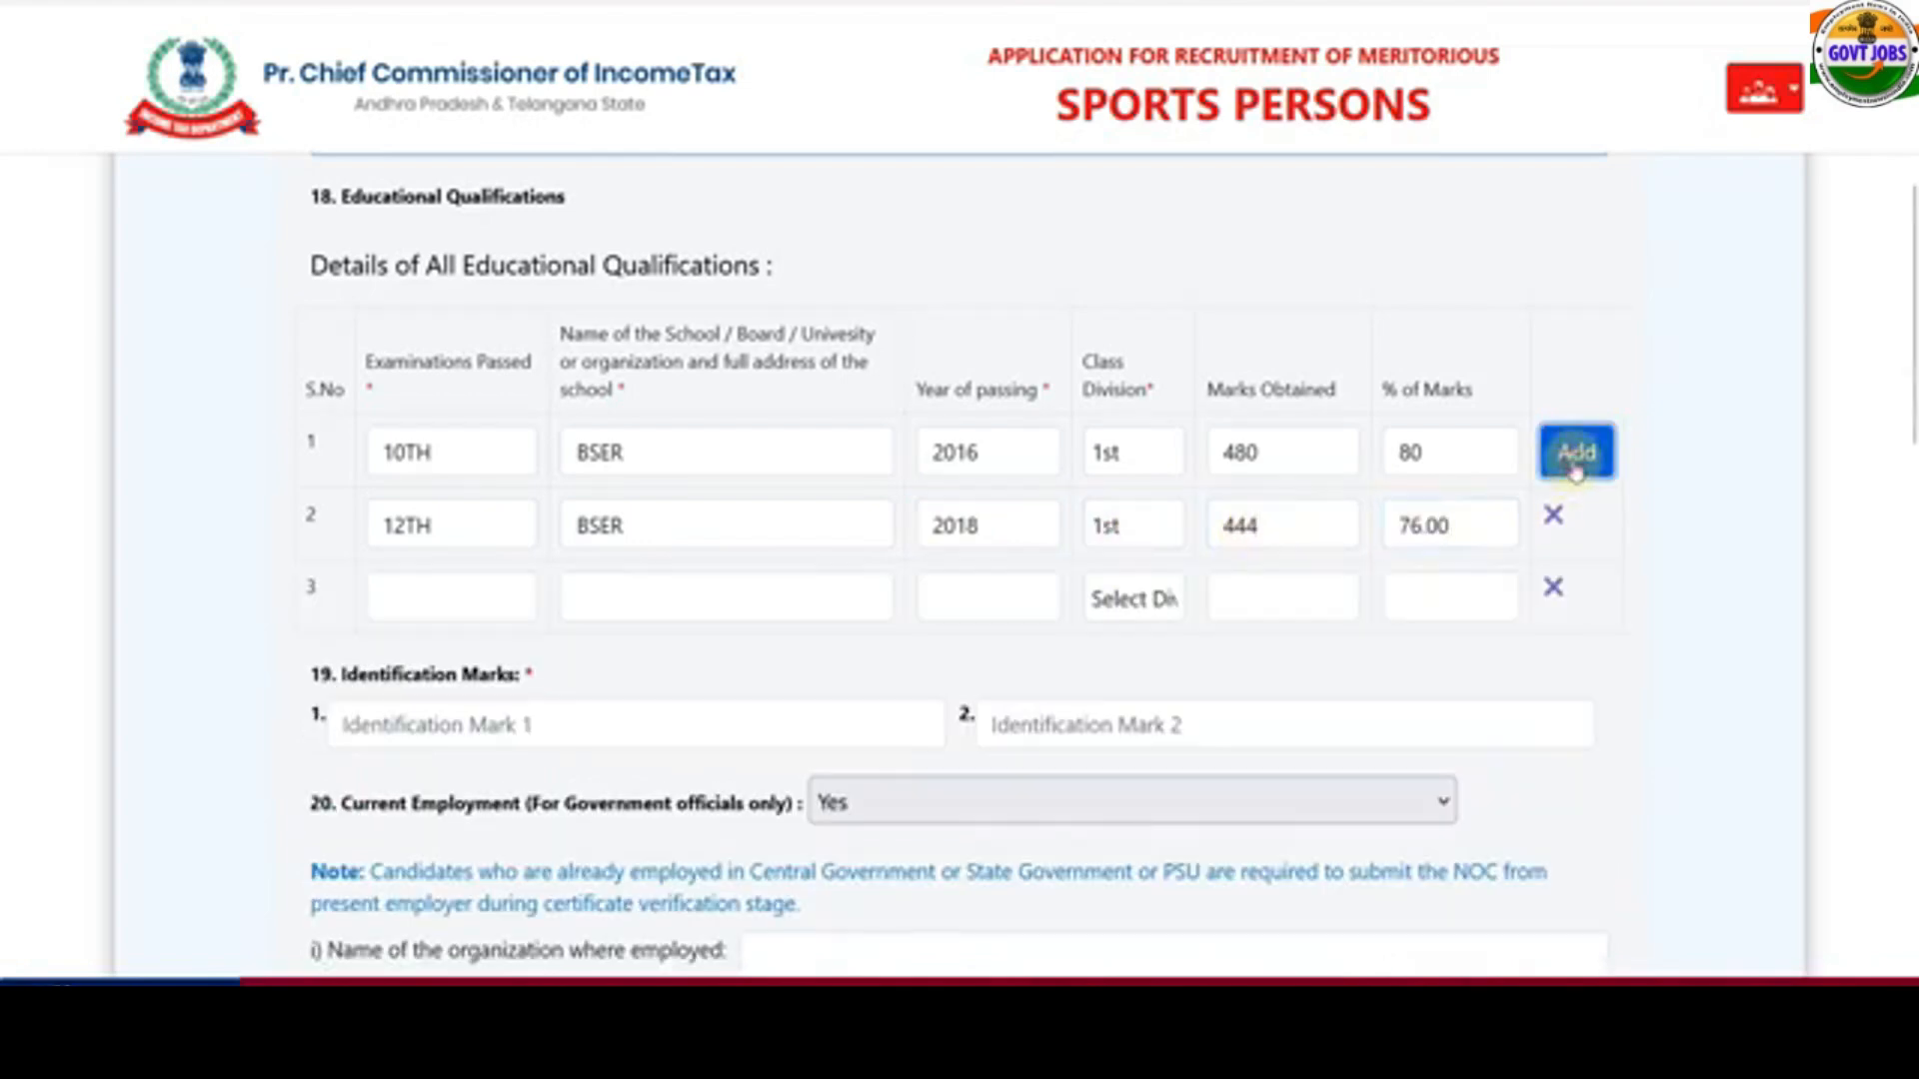
pyautogui.click(411, 592)
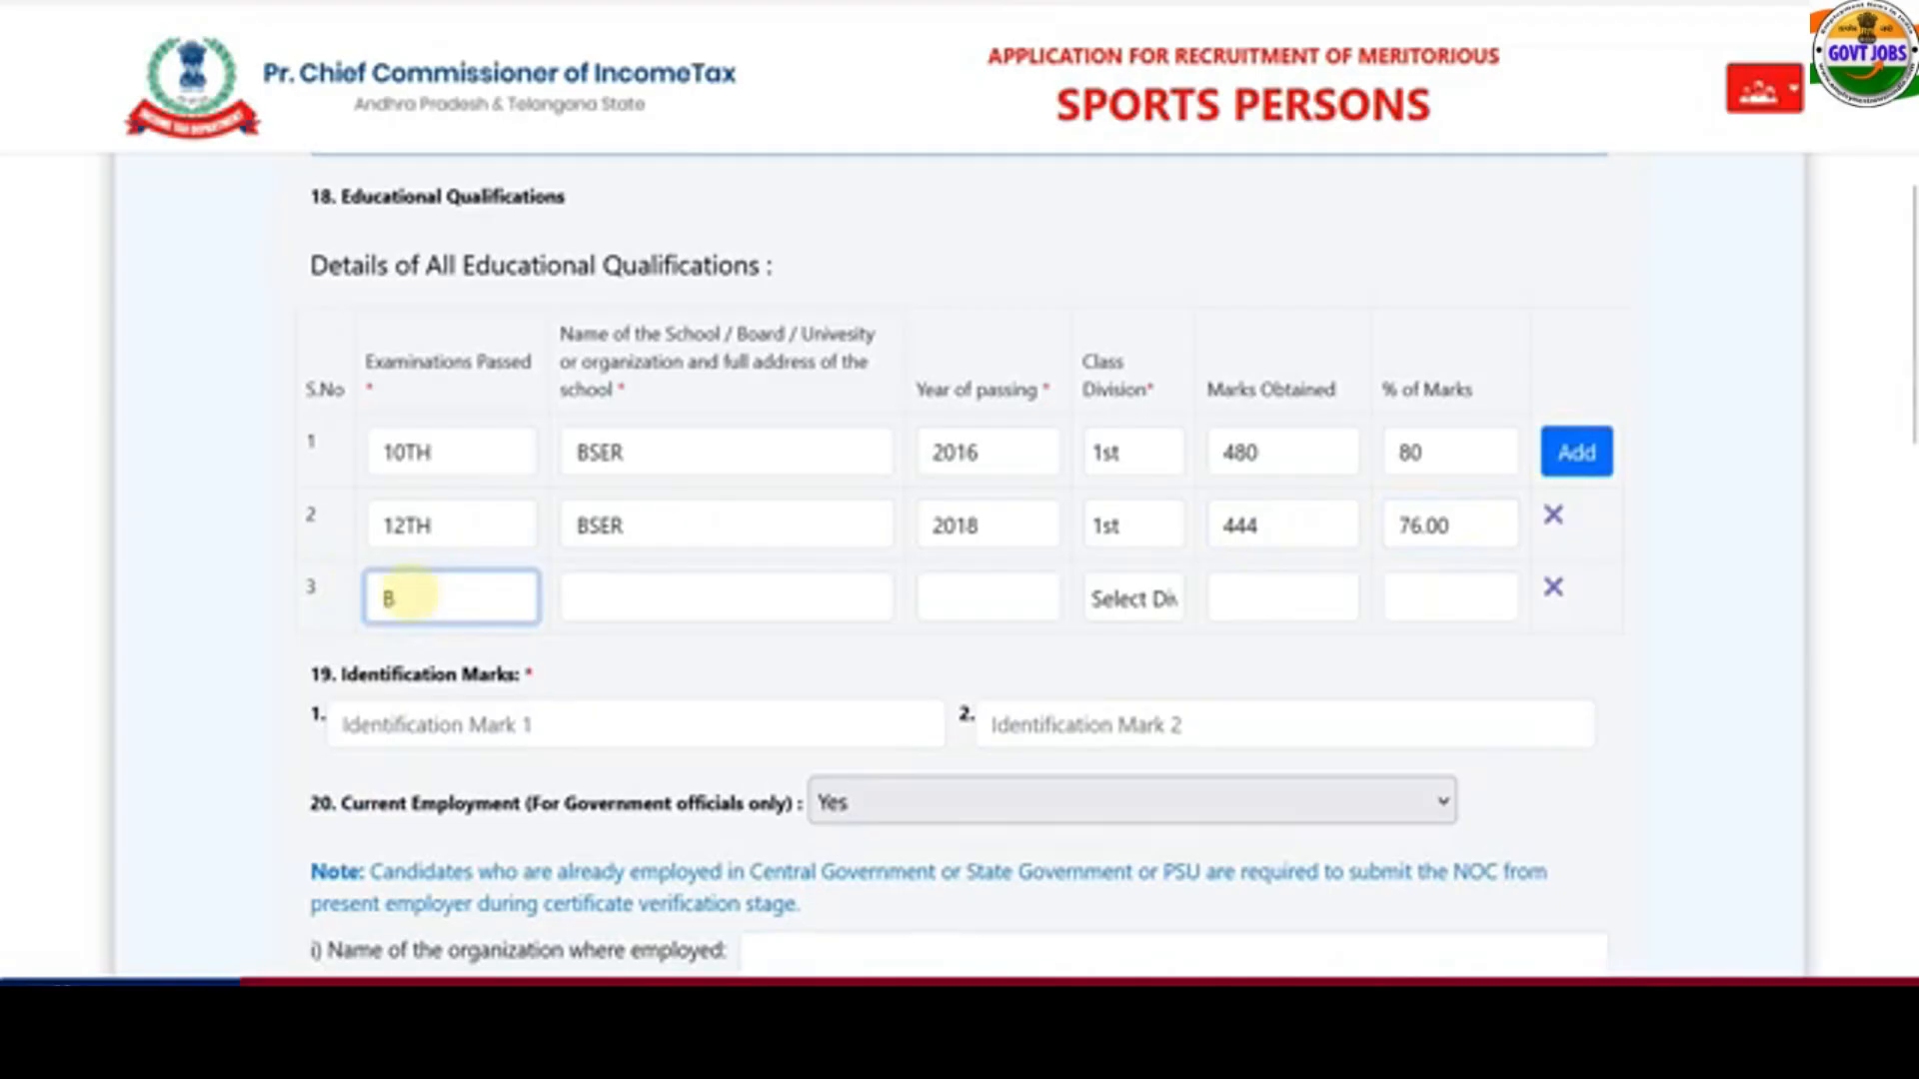
pyautogui.write('B.TECH')
pyautogui.press('Tab')
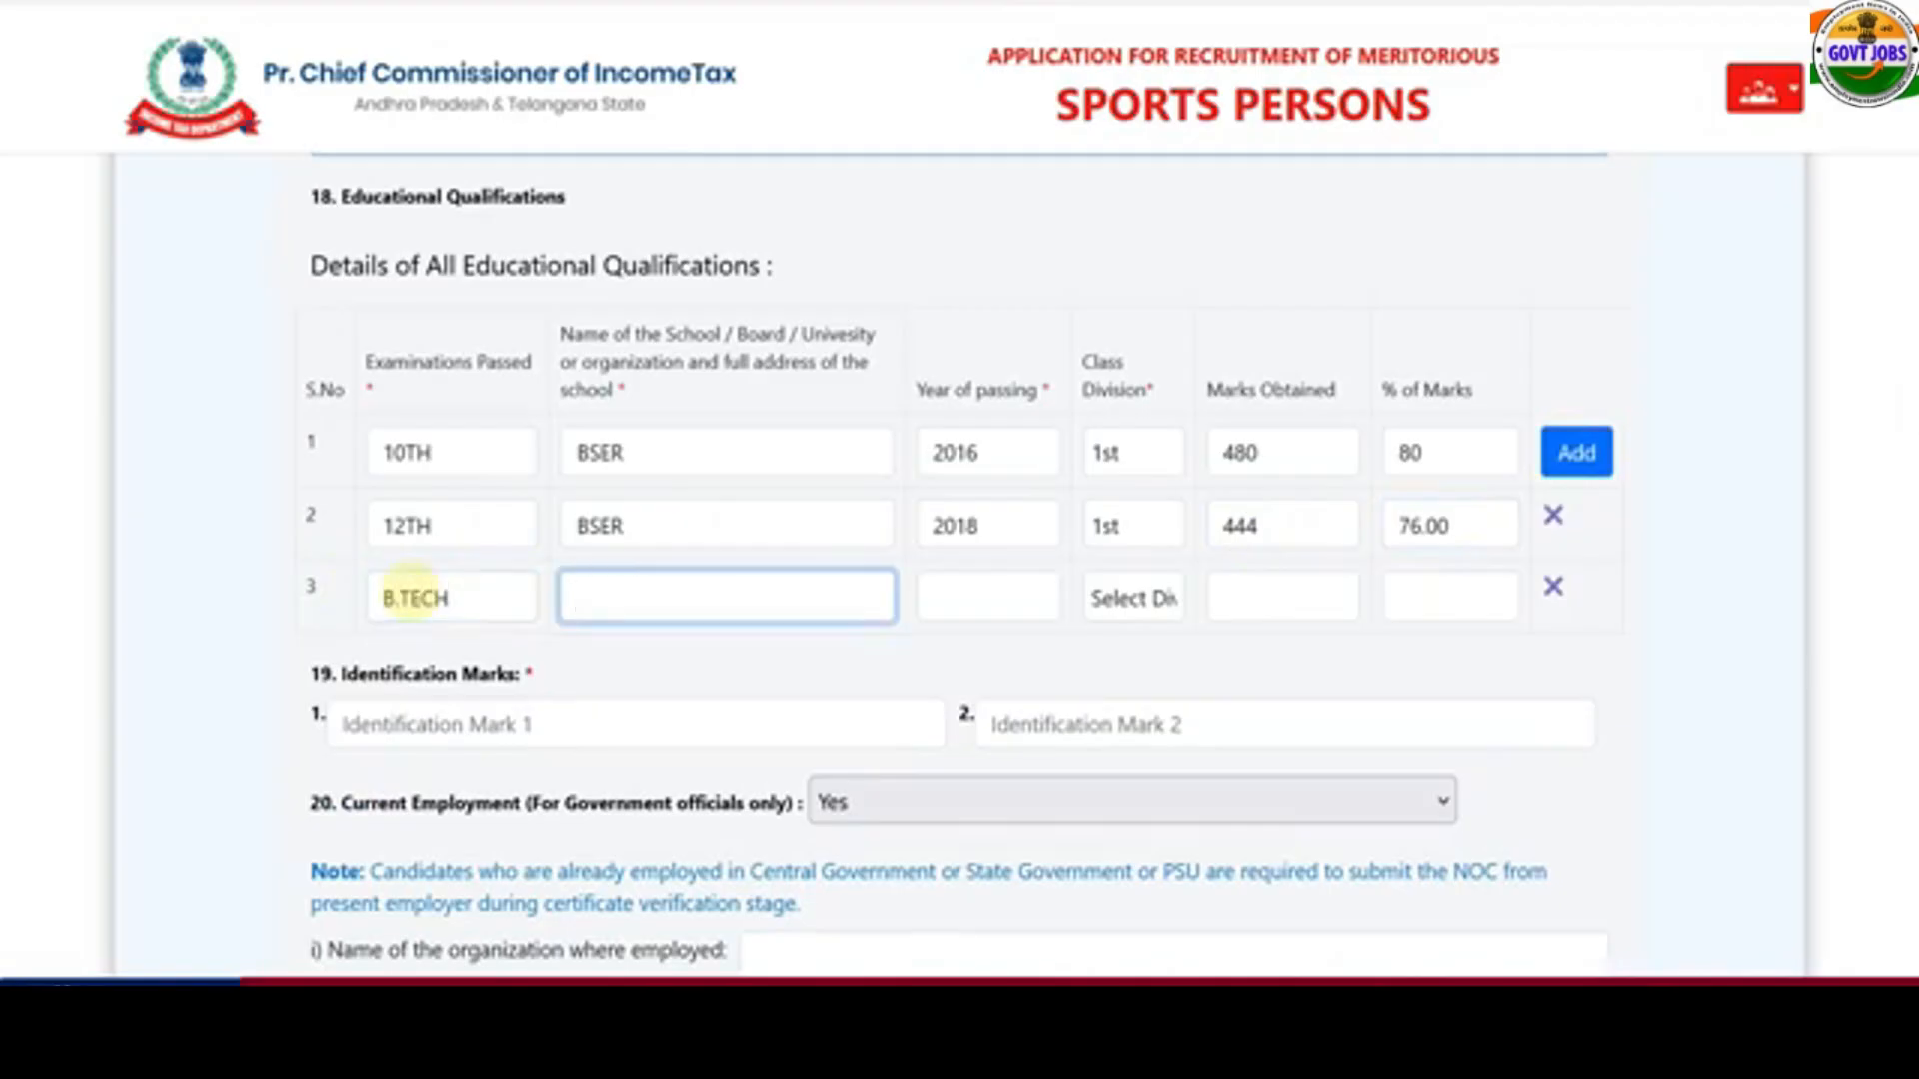
pyautogui.press('Tab')
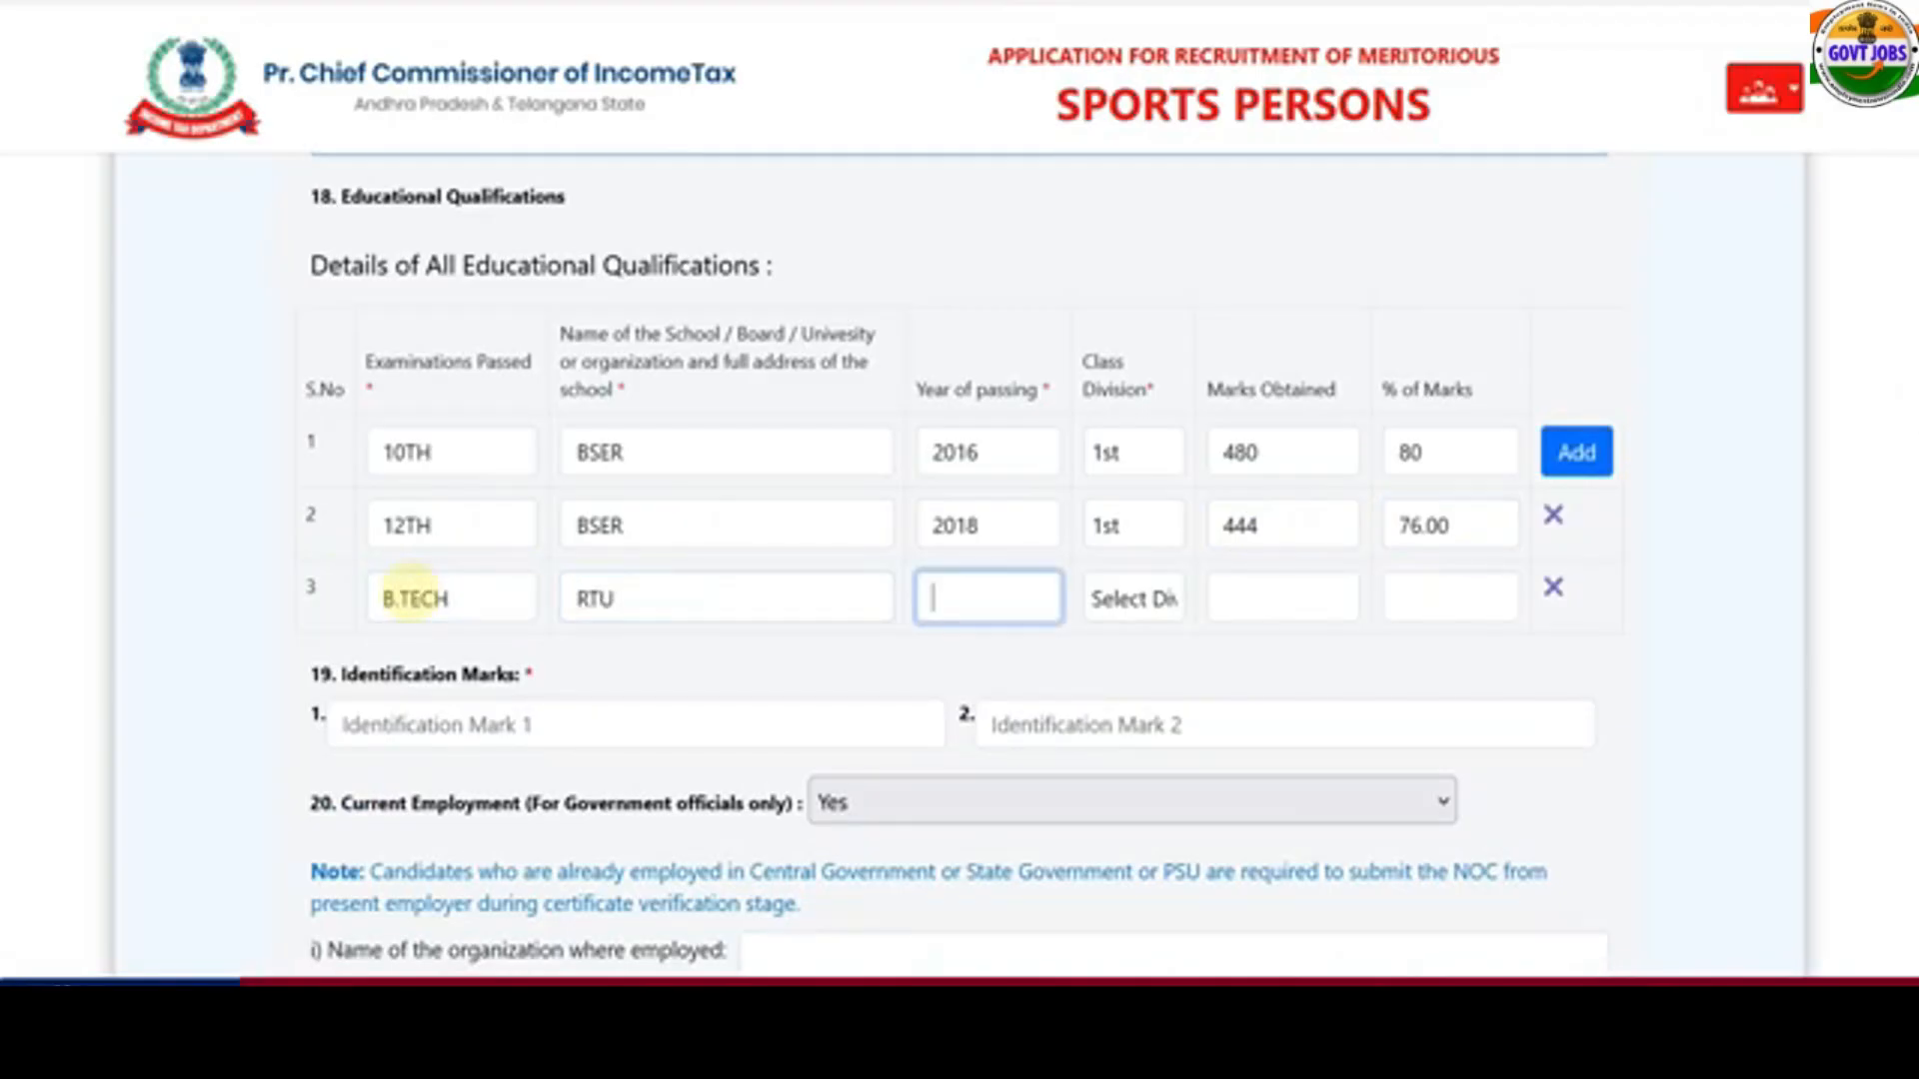
pyautogui.write('2022')
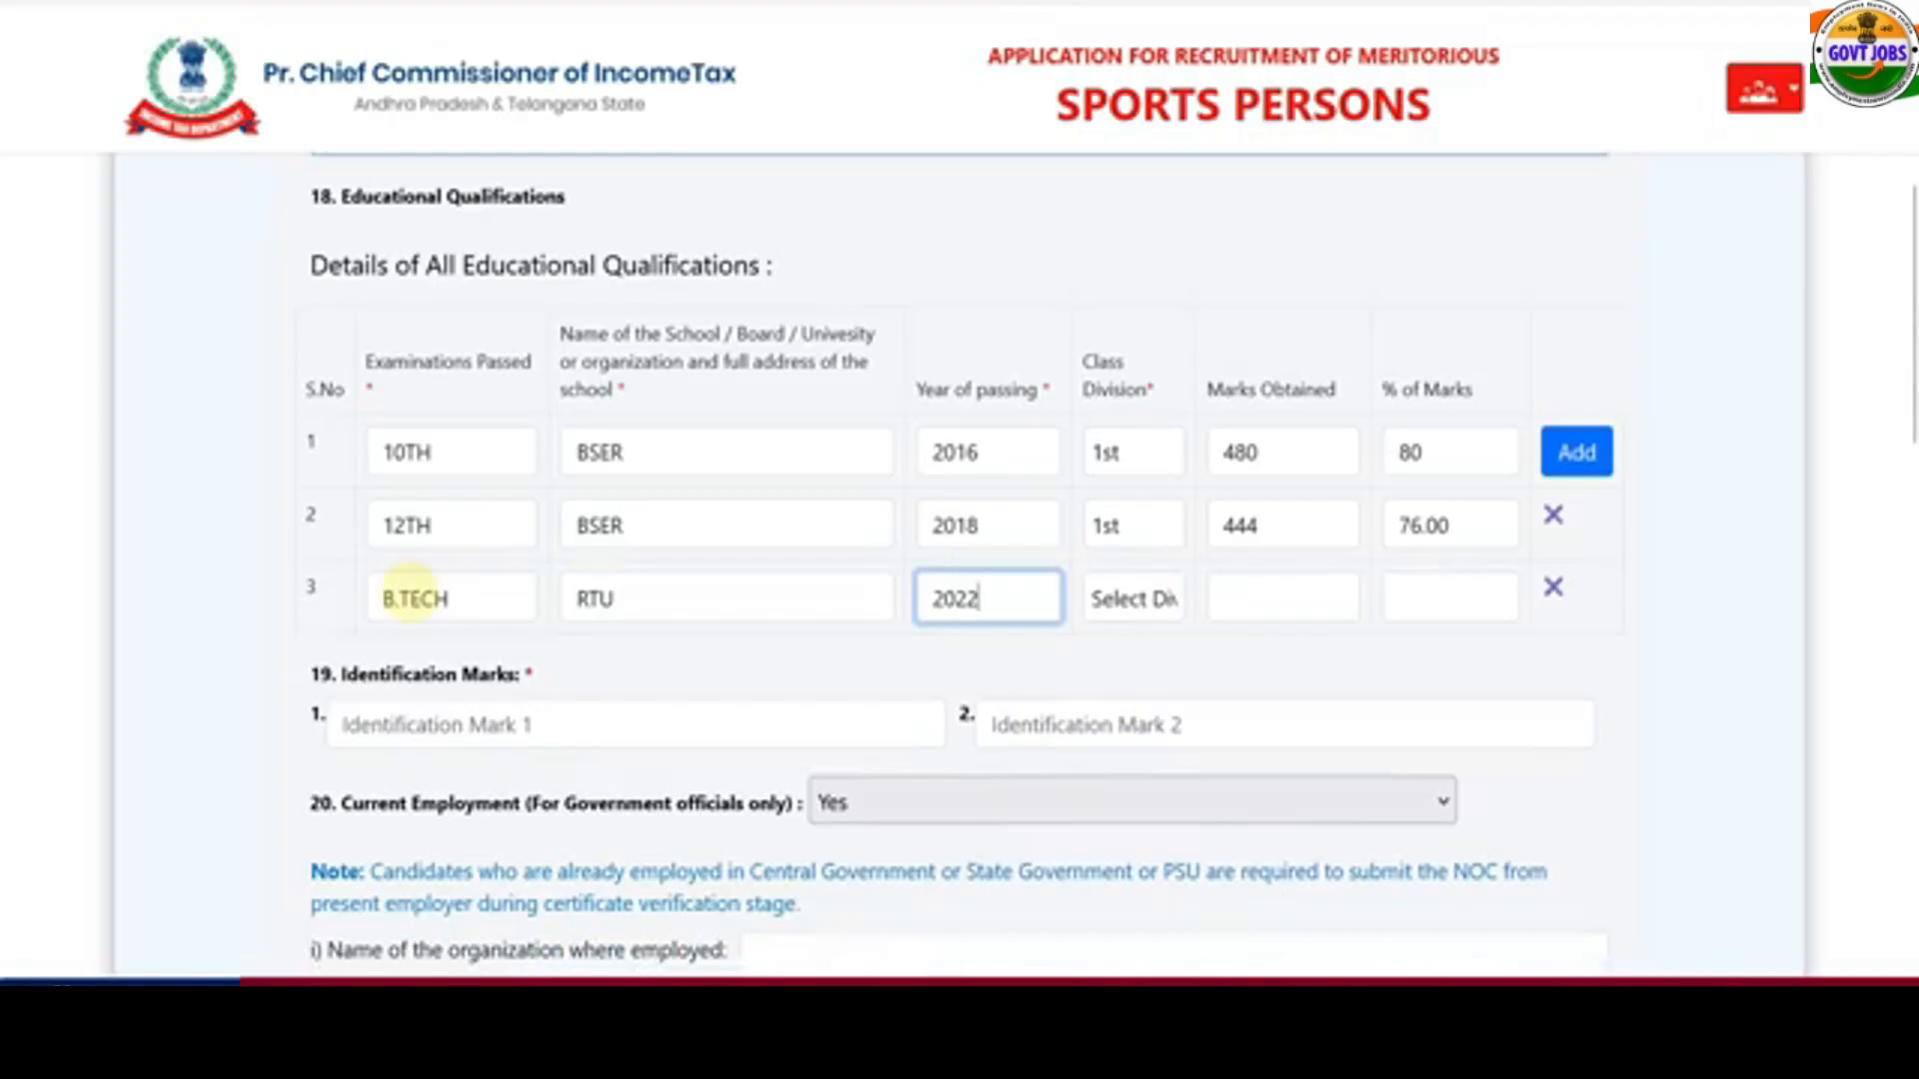
# - Complete the B.TECH row with 1st division, 6111 marks obtained and 70.00 percent
pyautogui.click(1121, 602)
pyautogui.click(1113, 685)
pyautogui.click(1247, 594)
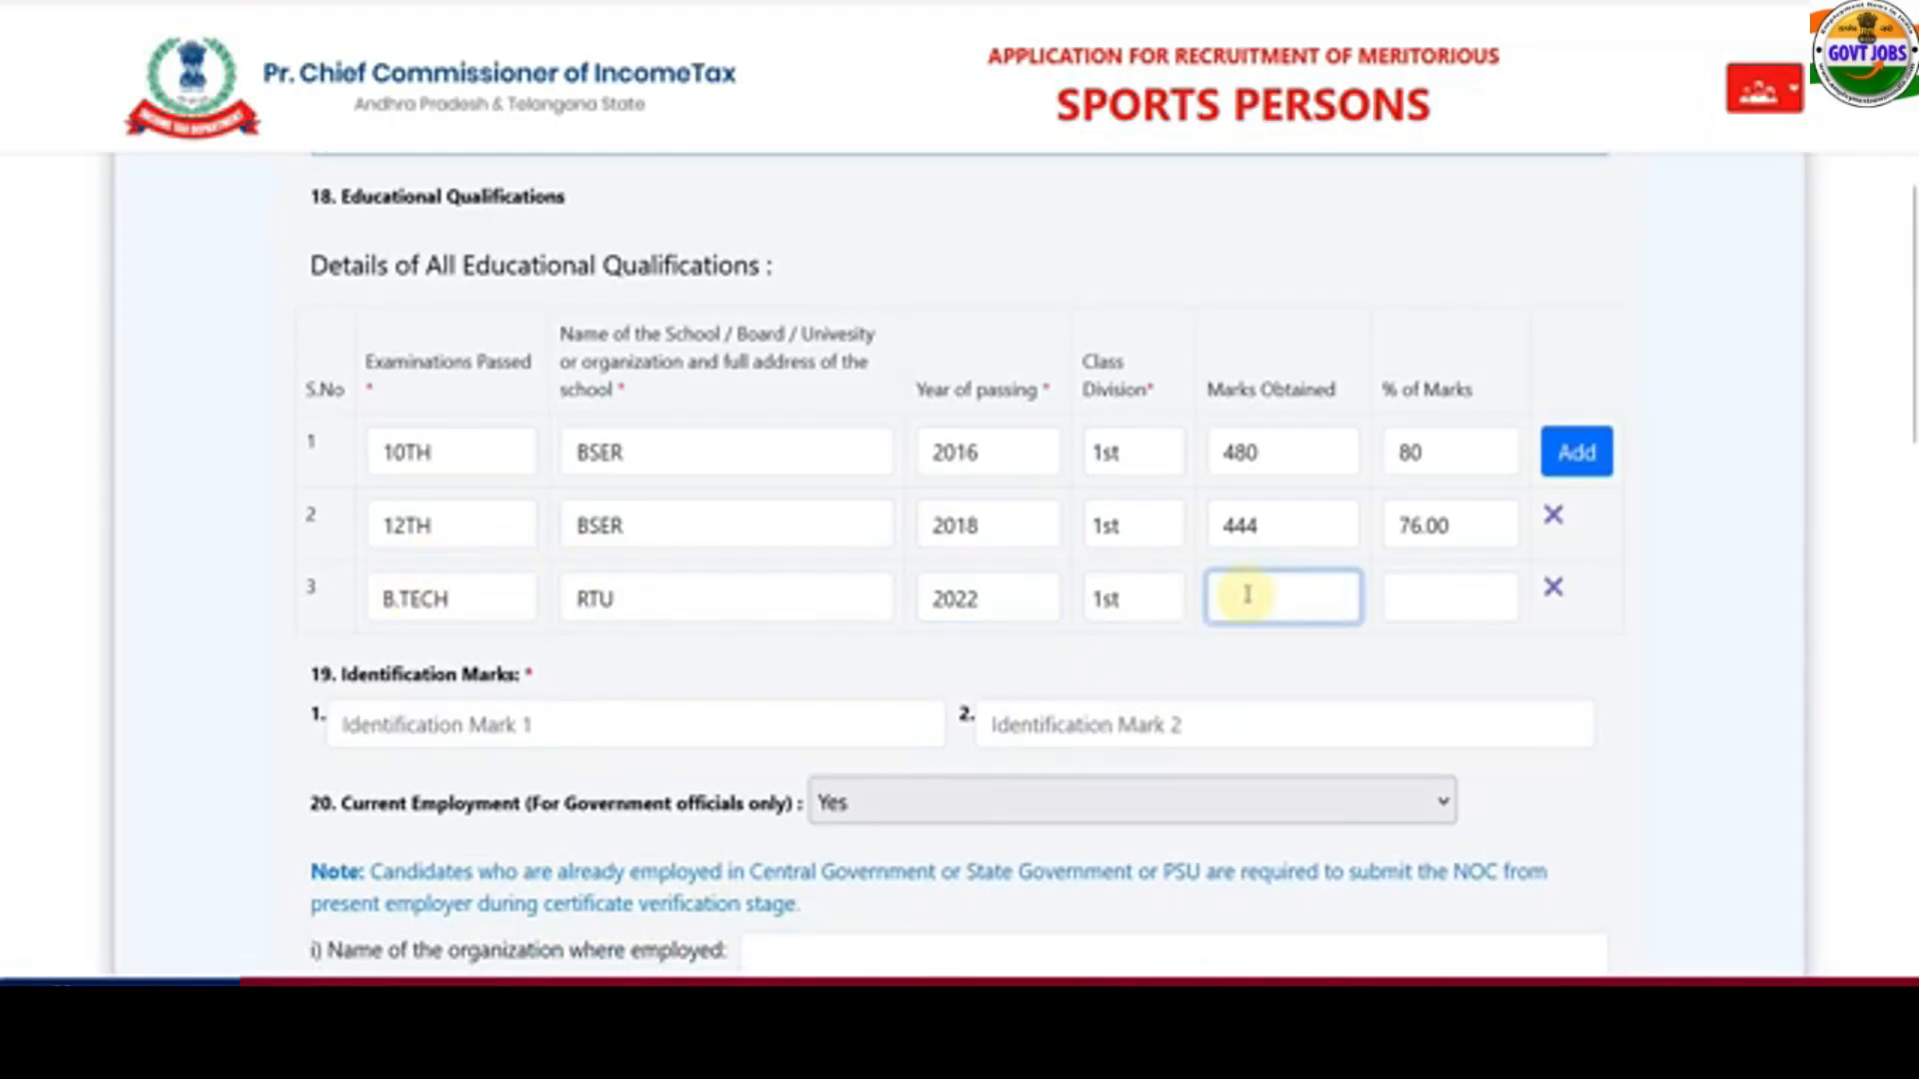
pyautogui.write('6111')
pyautogui.press('Tab')
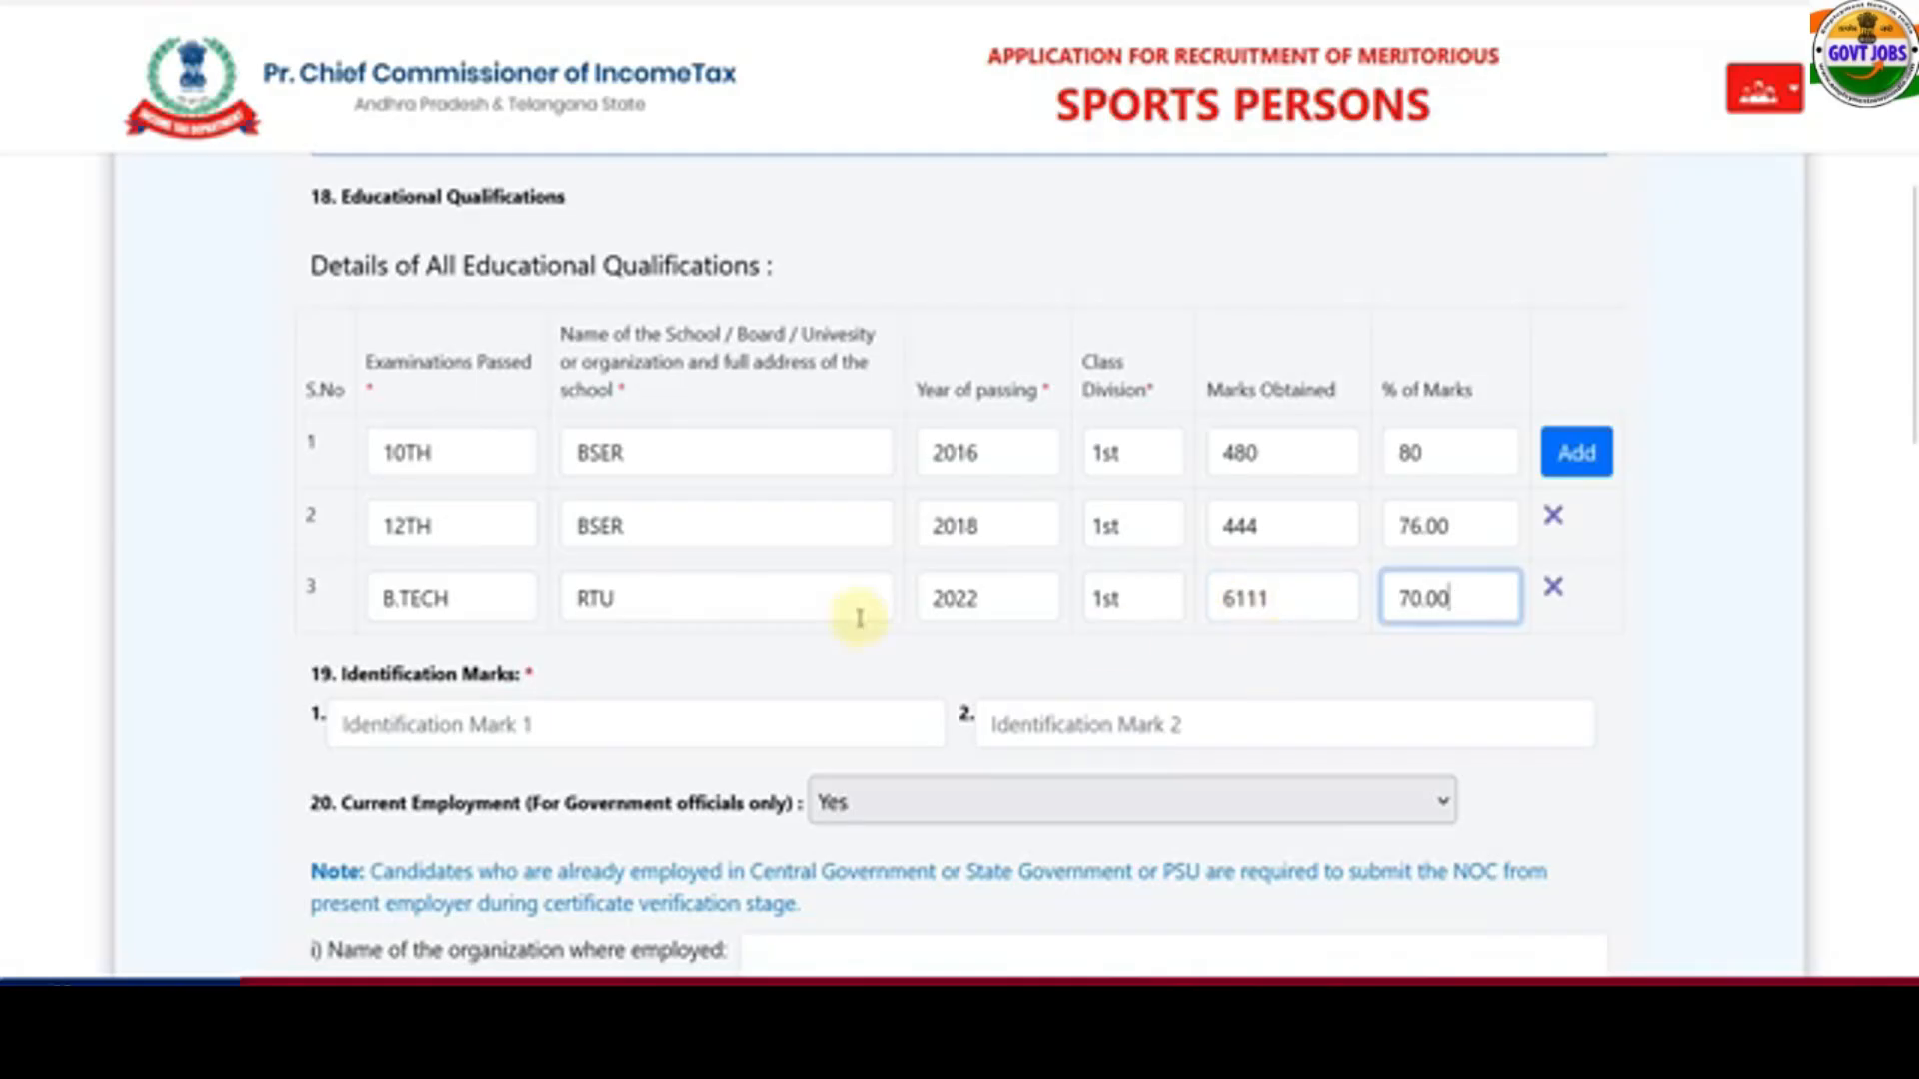
# - Enter NO MARK for both identification marks
pyautogui.scroll(-3, 484, 548)
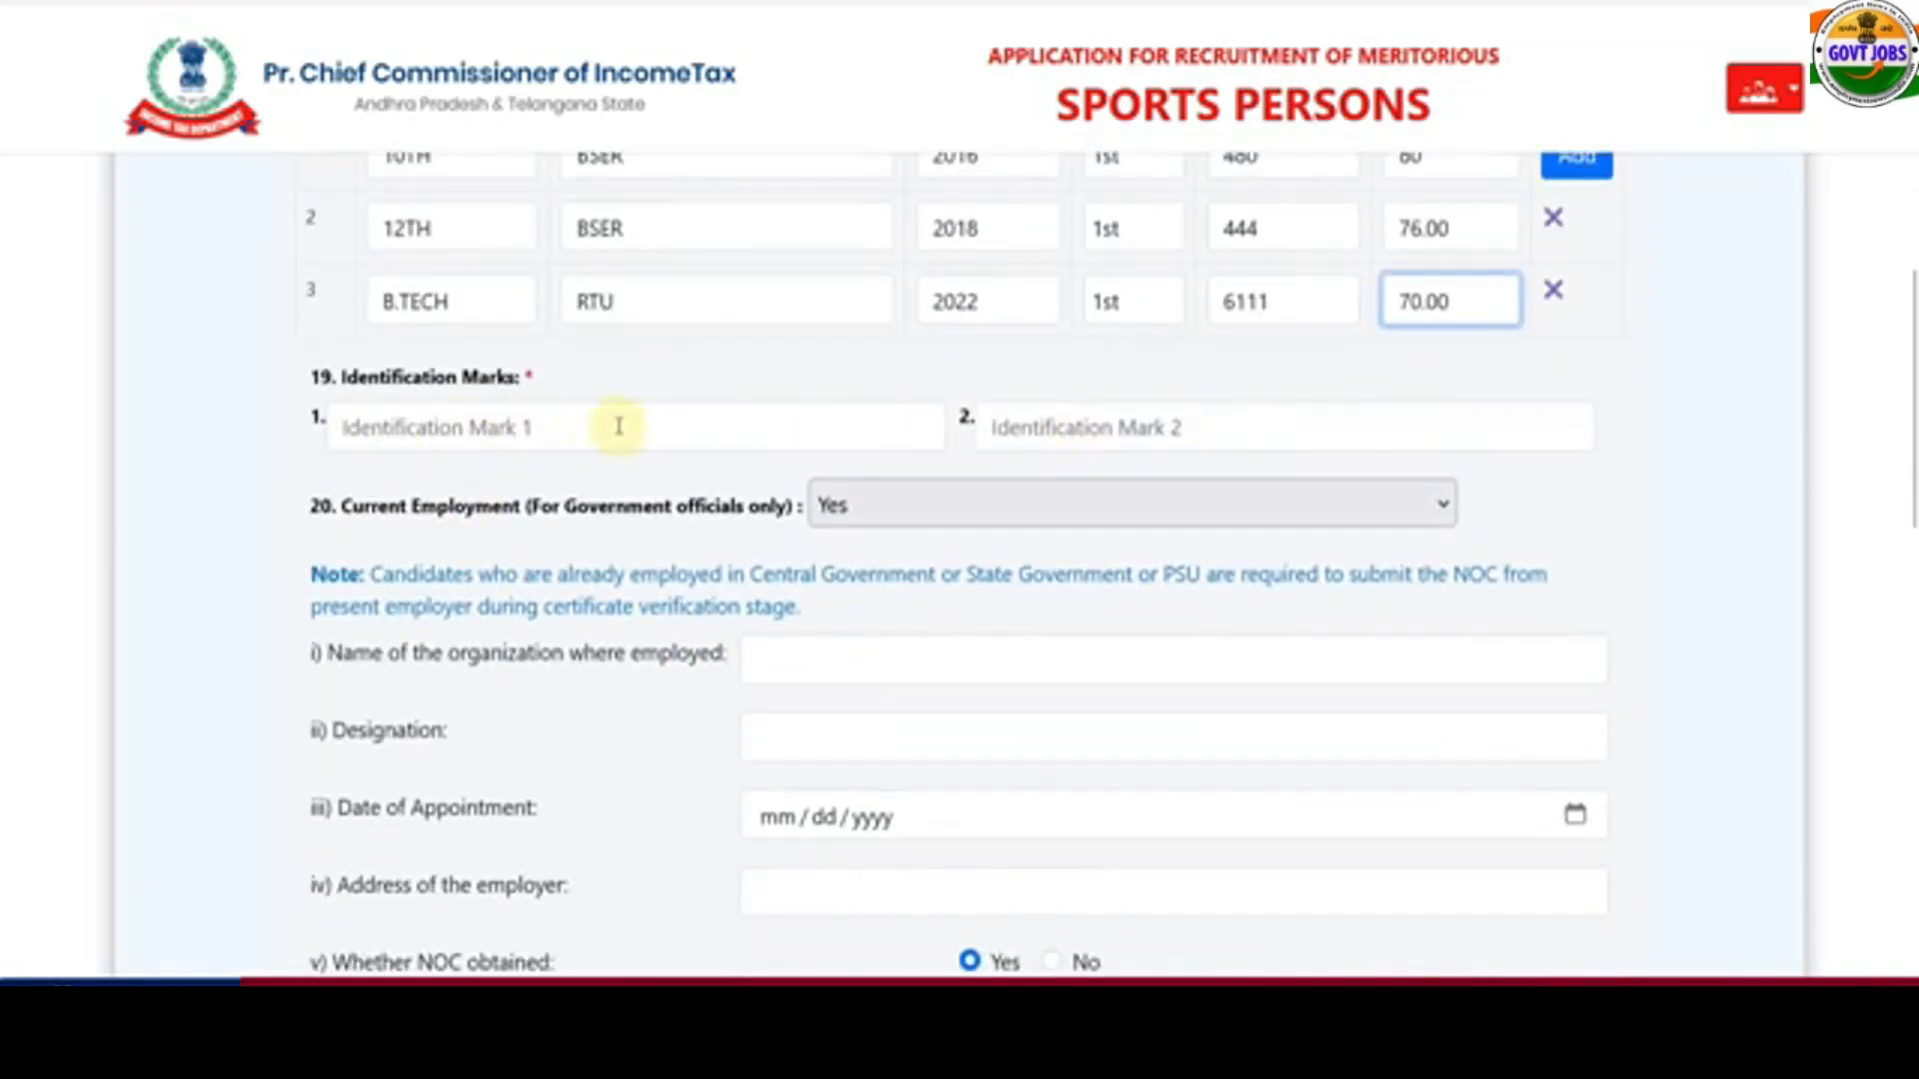
pyautogui.click(535, 427)
pyautogui.write('NO M')
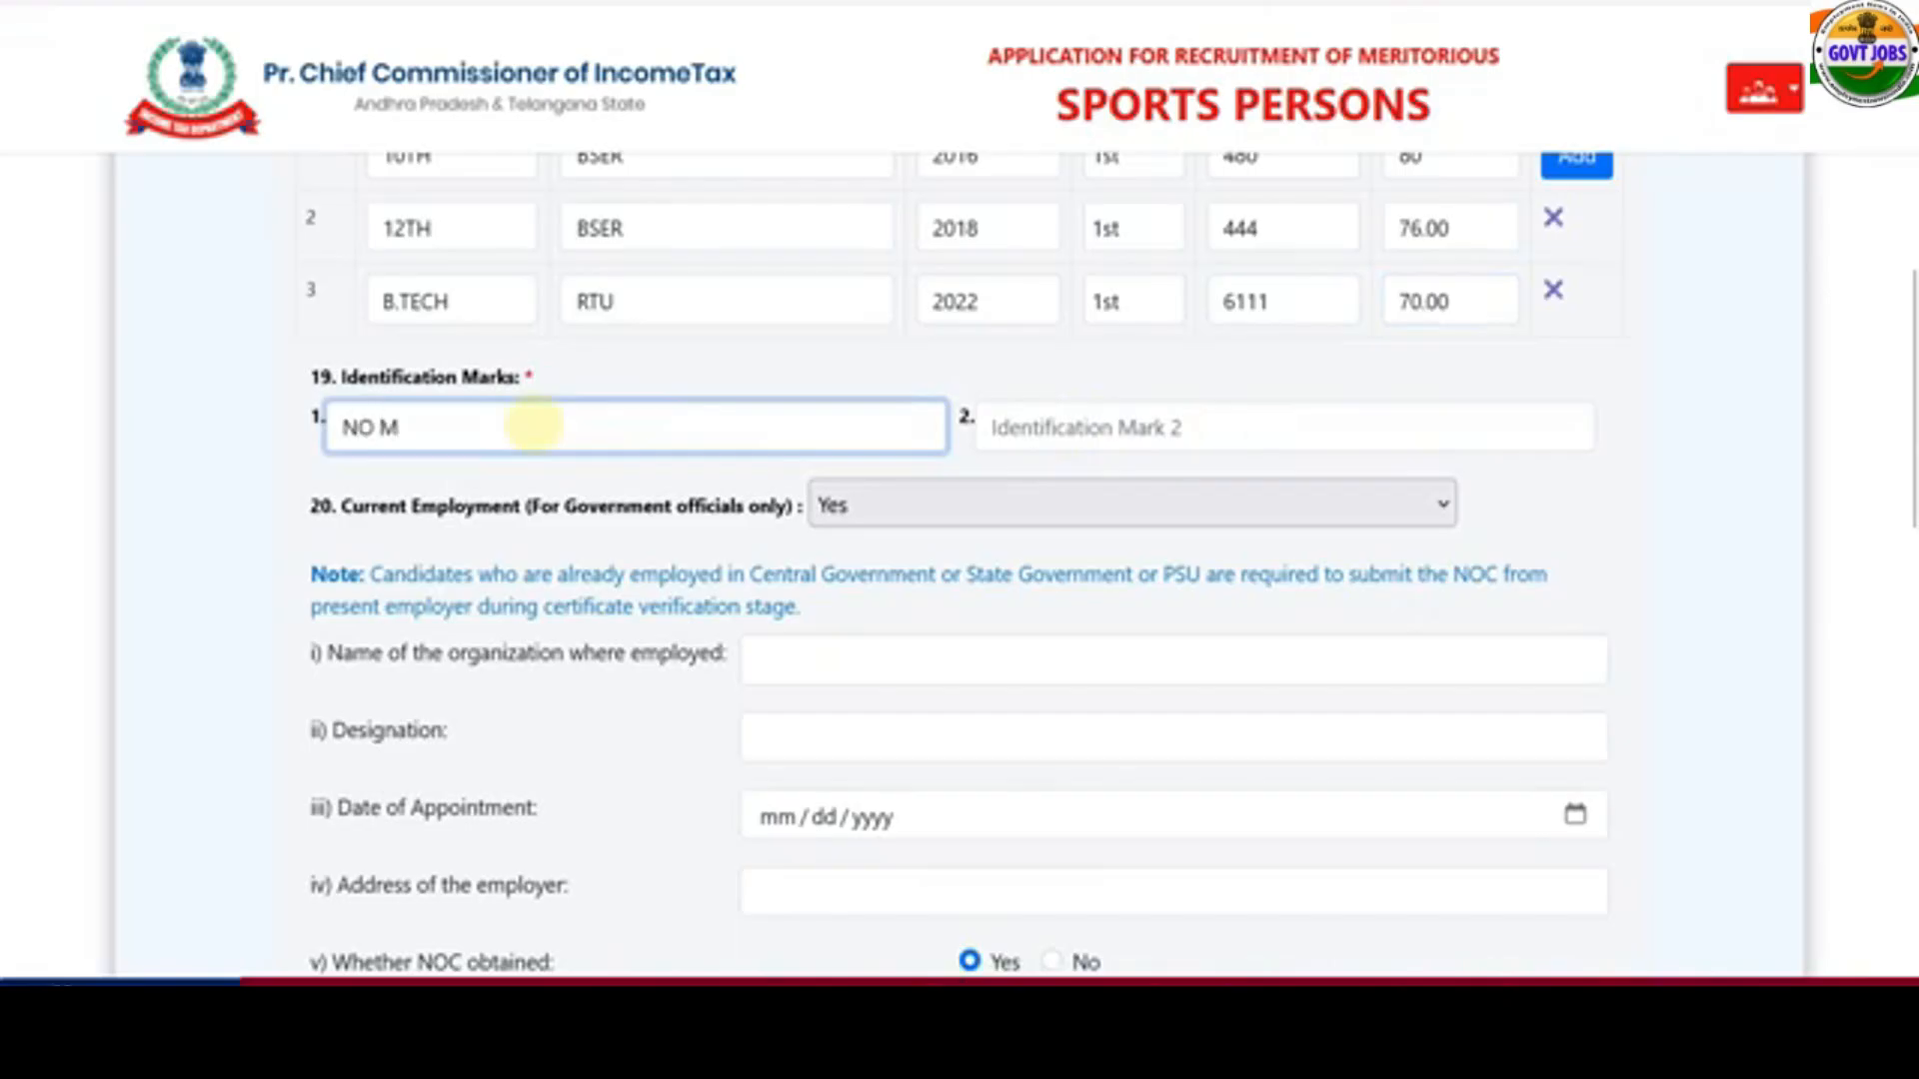
pyautogui.write('ARK')
pyautogui.press('Tab')
pyautogui.write('N')
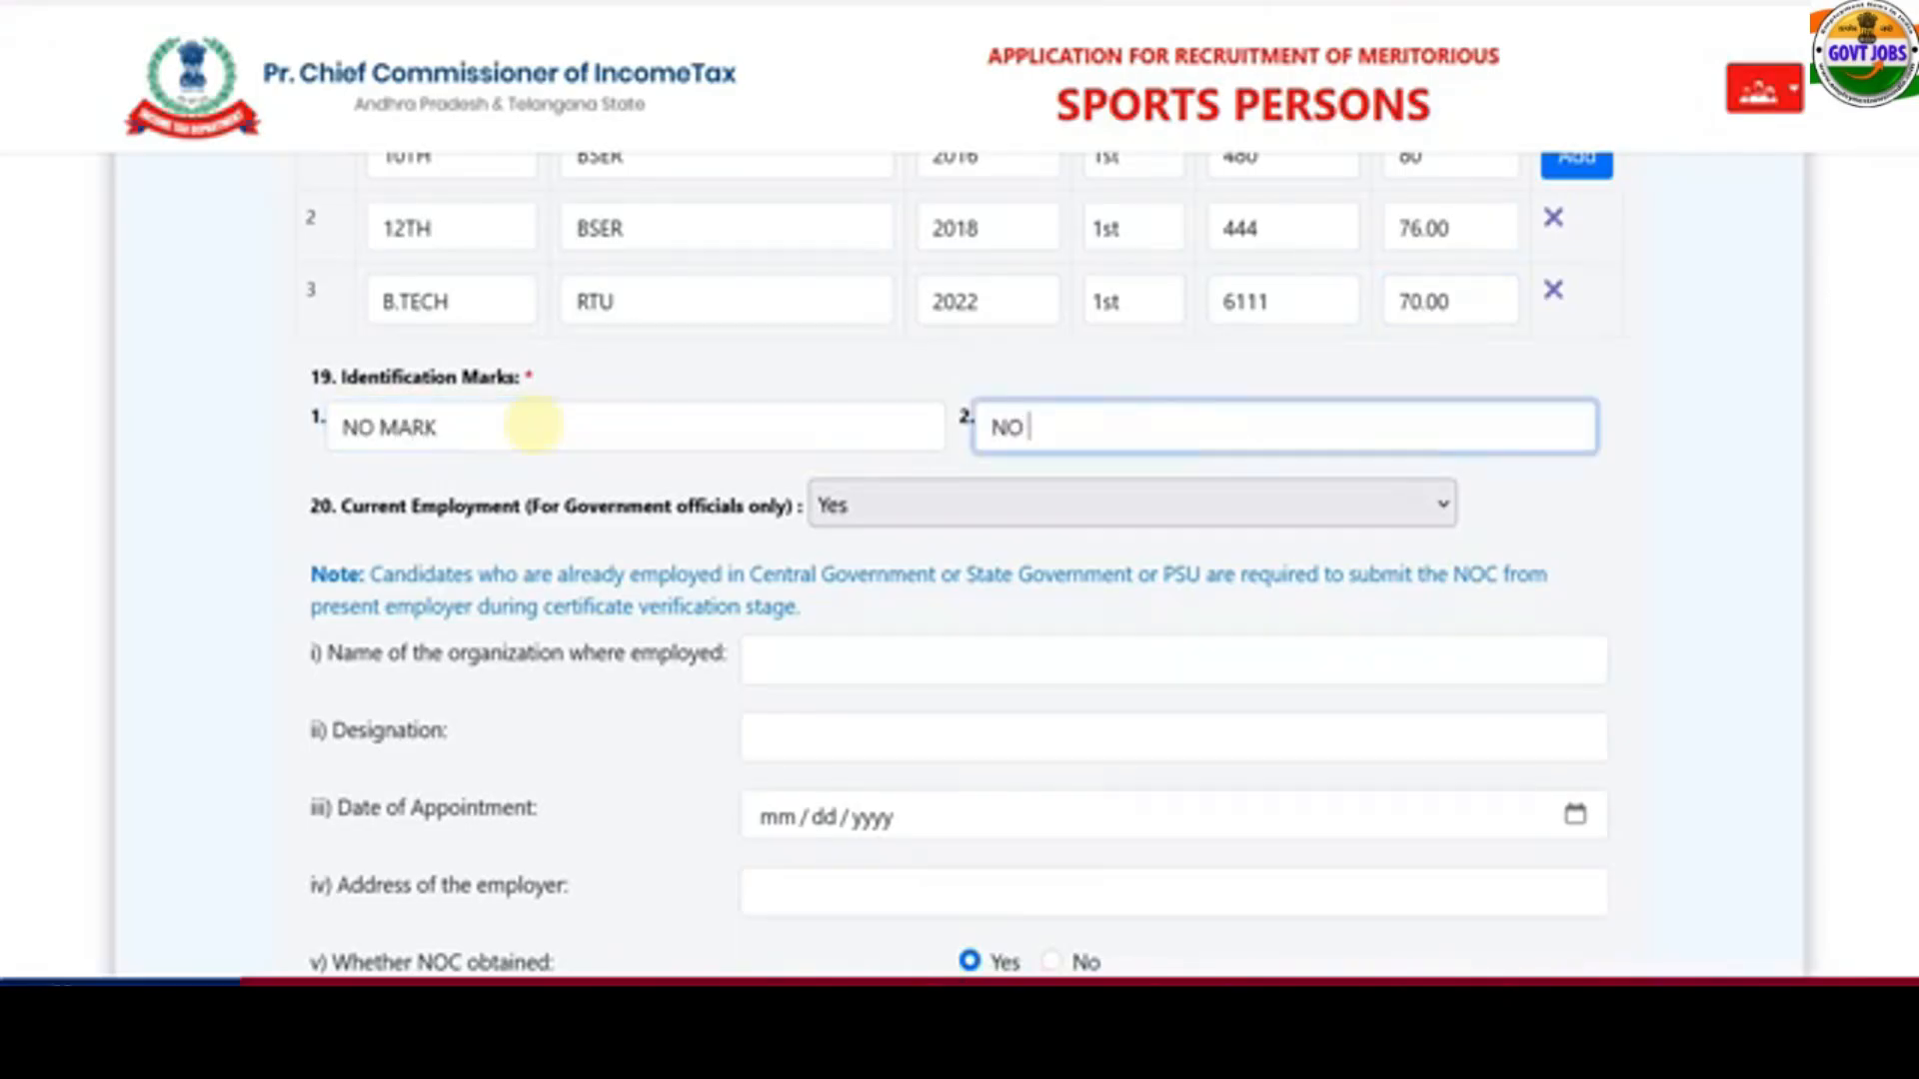
pyautogui.write('O MARK')
# - Read the current employment note about the NOC requirement for Central Government, State Government or PSU employees
pyautogui.scroll(-3, 615, 543)
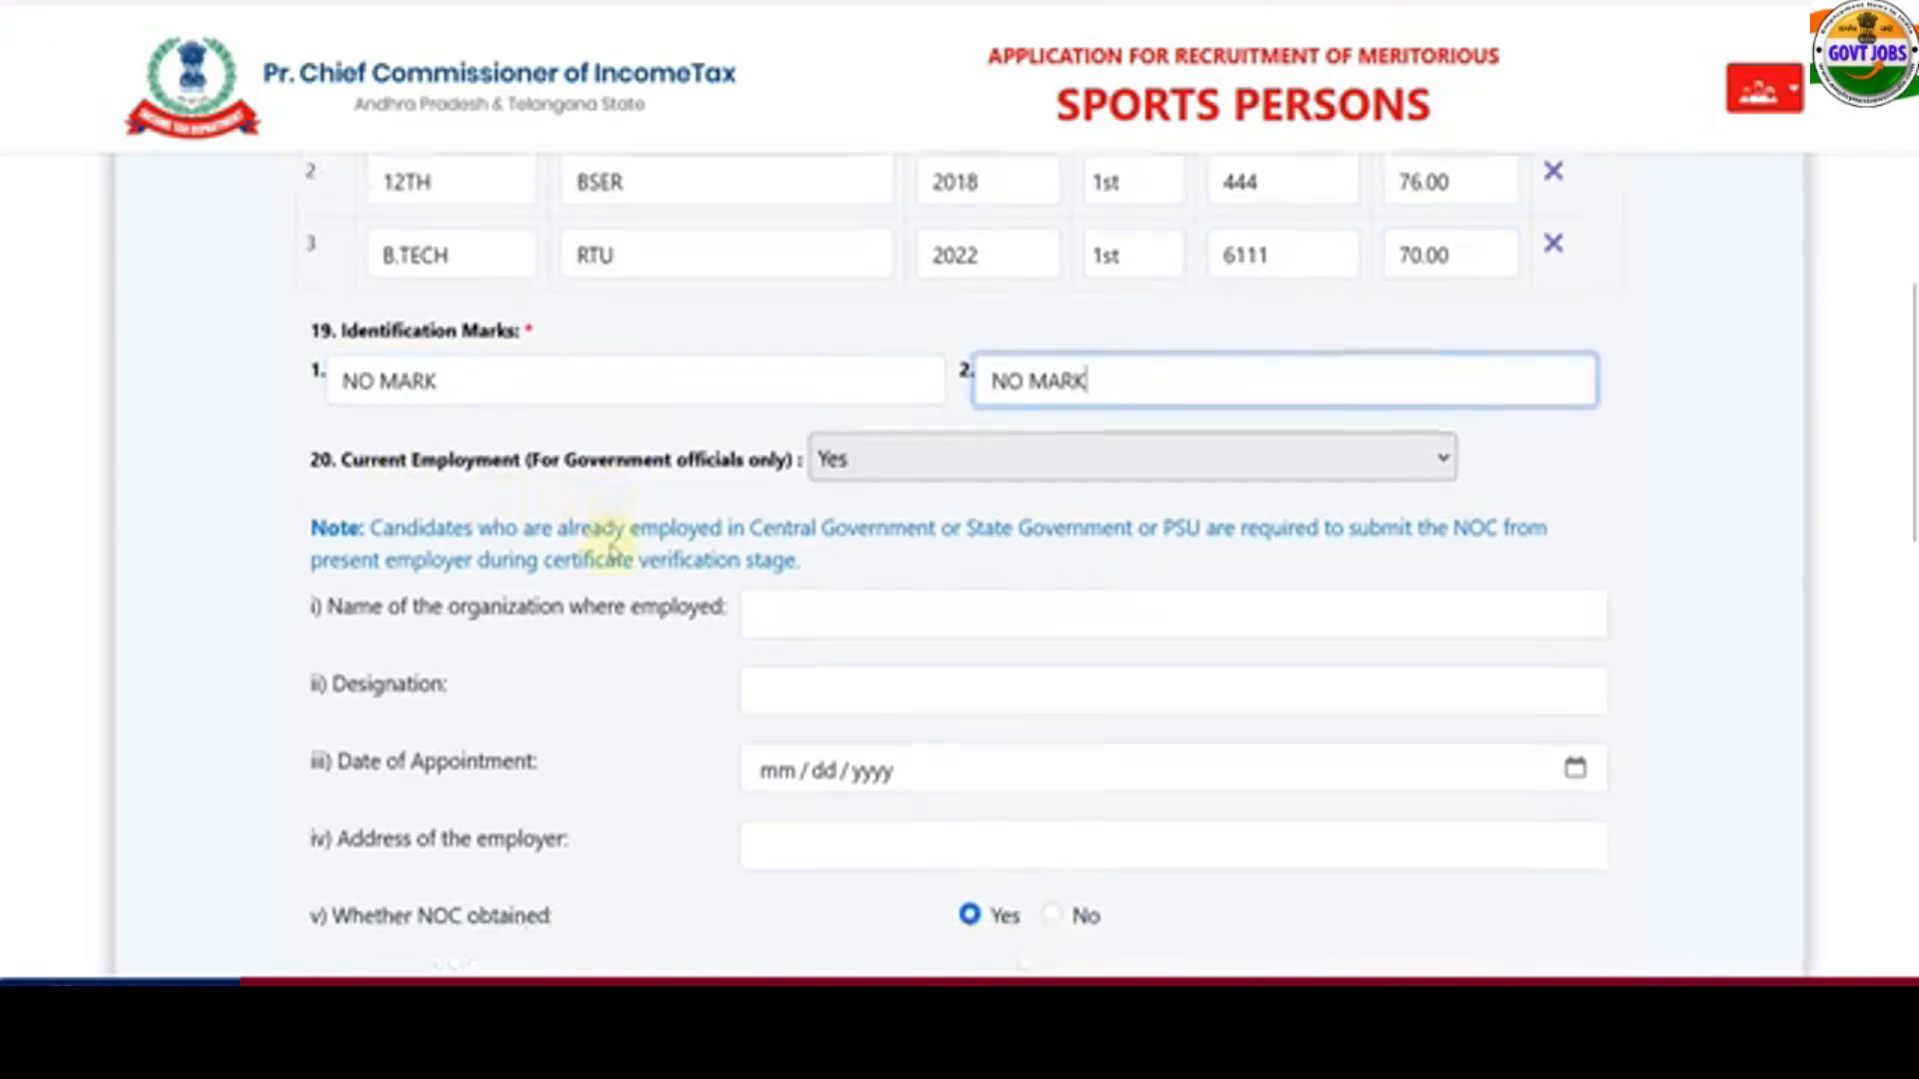
pyautogui.moveTo(792, 283); pyautogui.dragTo(851, 283)
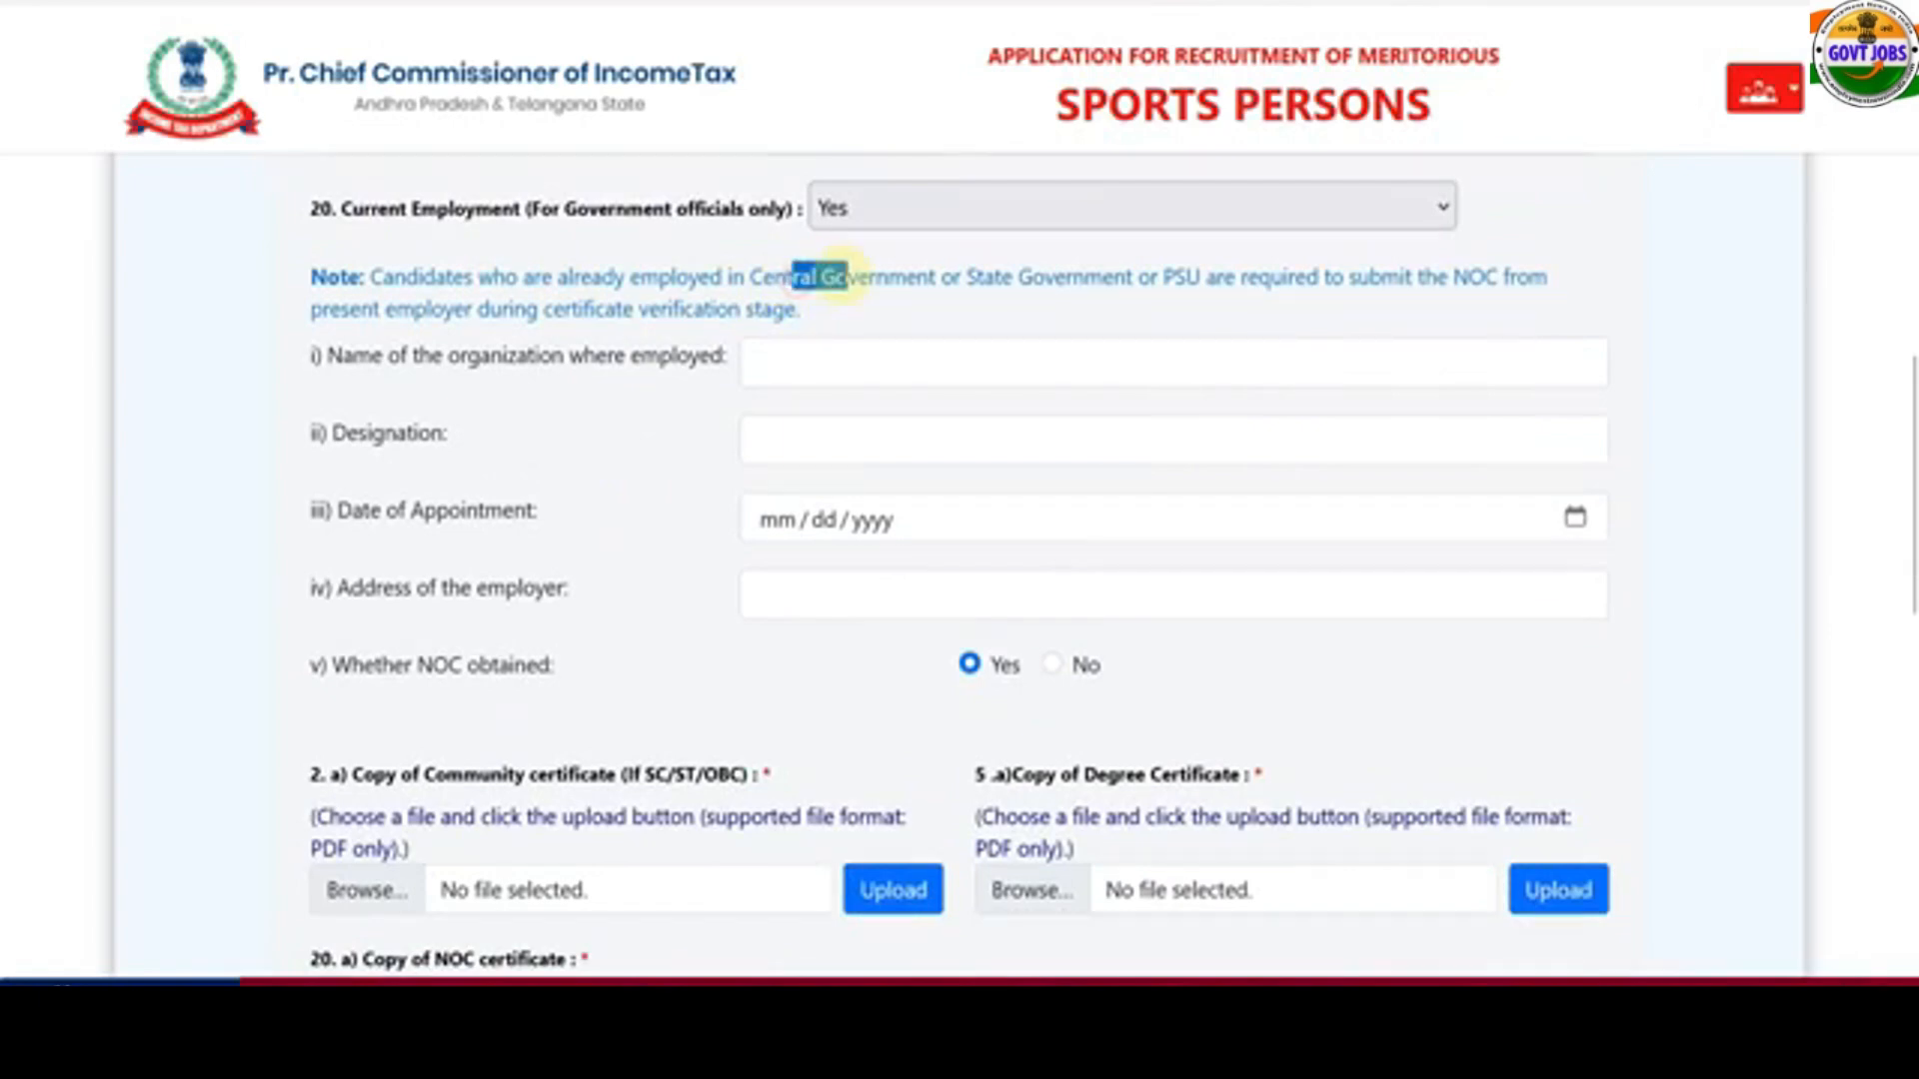
pyautogui.moveTo(968, 284); pyautogui.dragTo(1270, 284)
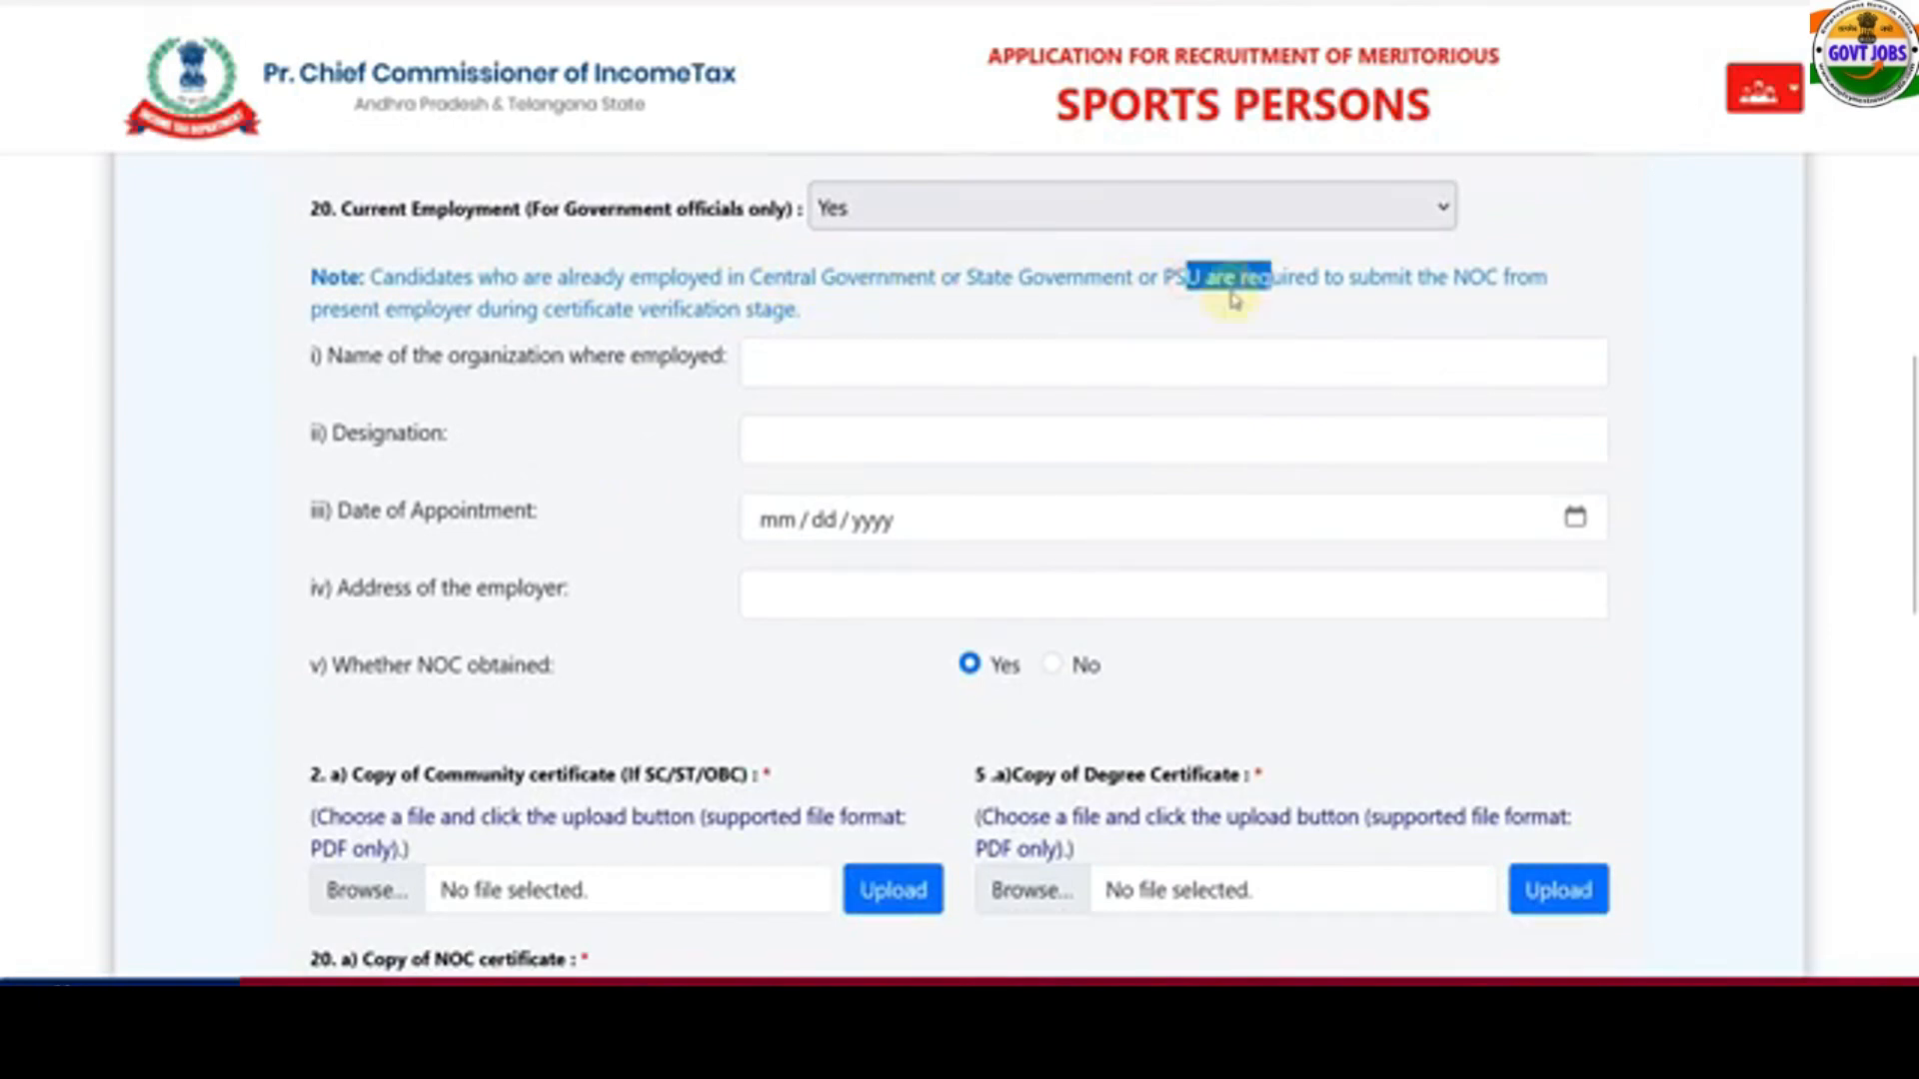
# - Set Current Employment (For Government officials only) to No after checking the NOC note
pyautogui.click(1059, 301)
pyautogui.moveTo(1436, 279); pyautogui.dragTo(1497, 281)
pyautogui.click(714, 356)
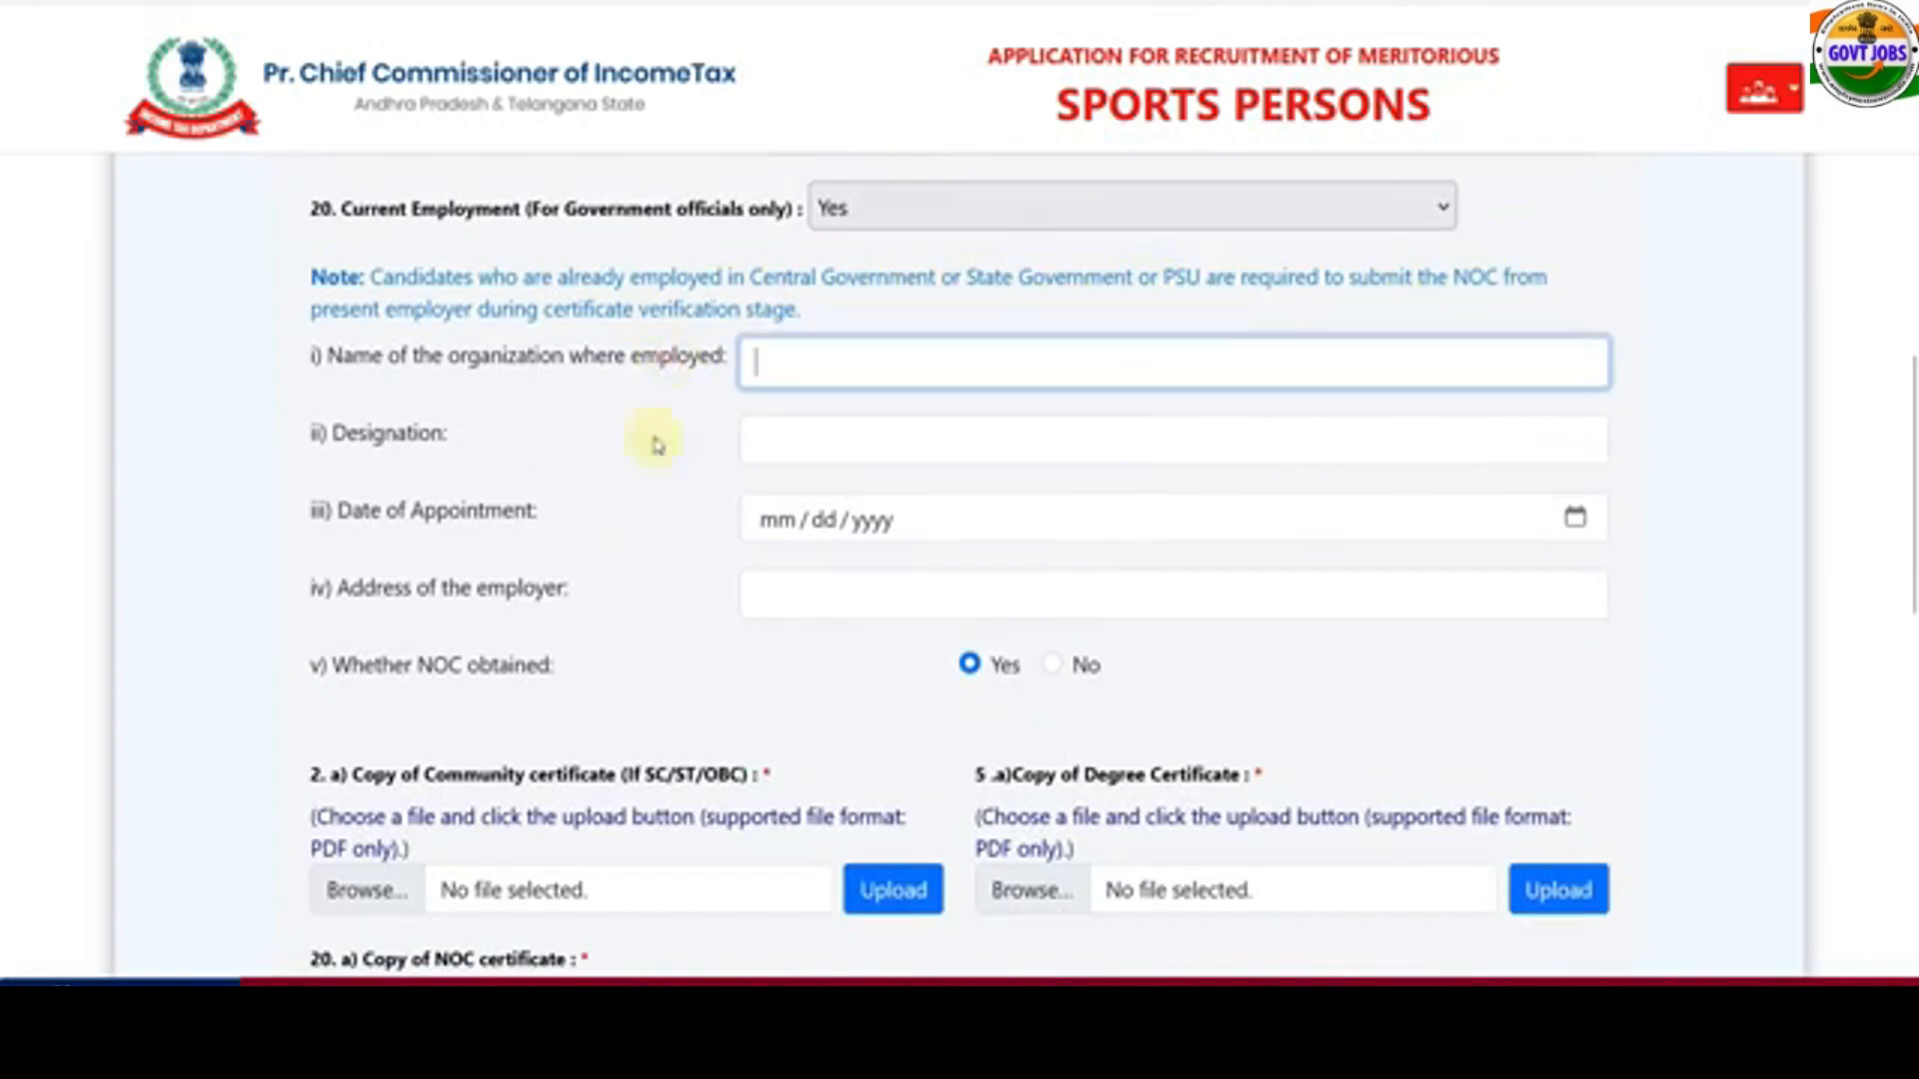
pyautogui.click(866, 222)
pyautogui.click(852, 257)
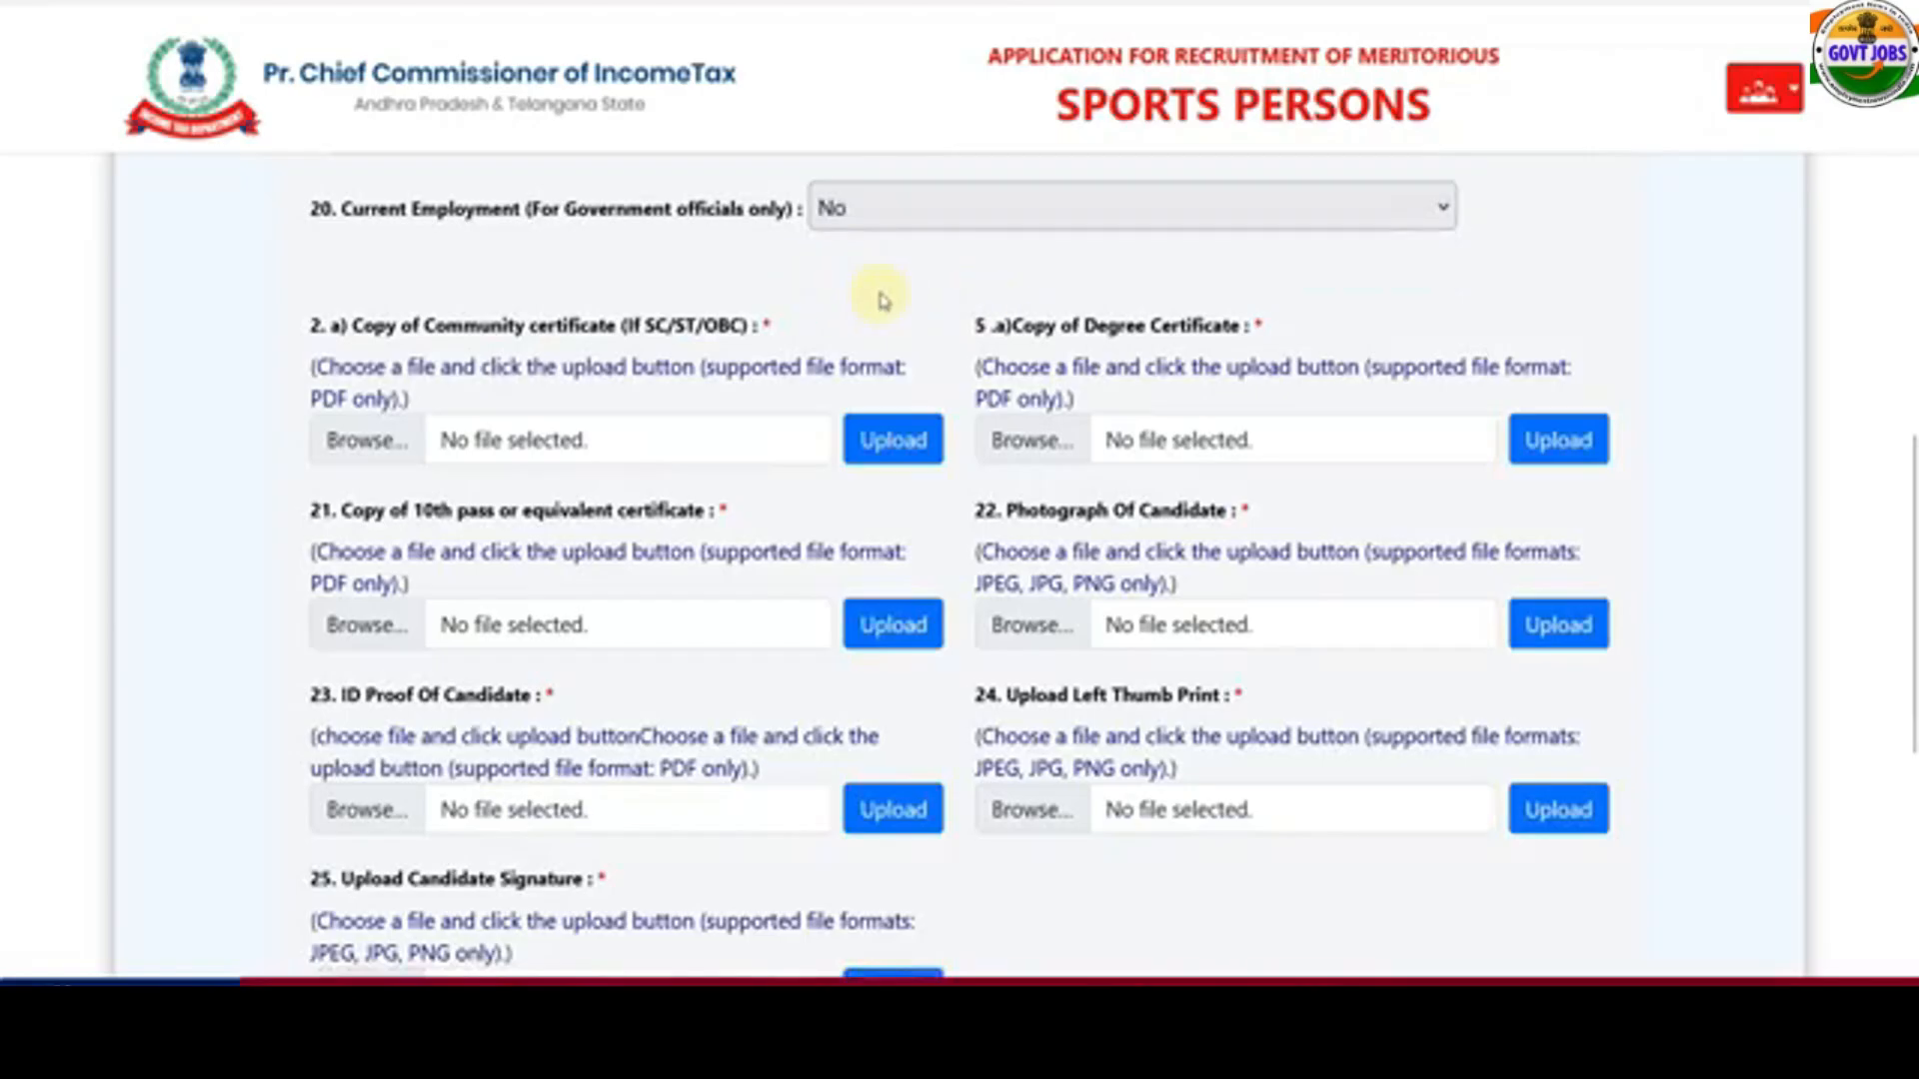
# - Examine which certificates, ID proof, photograph, thumb print and signature must be uploaded, and in which file formats
pyautogui.scroll(-2, 950, 378)
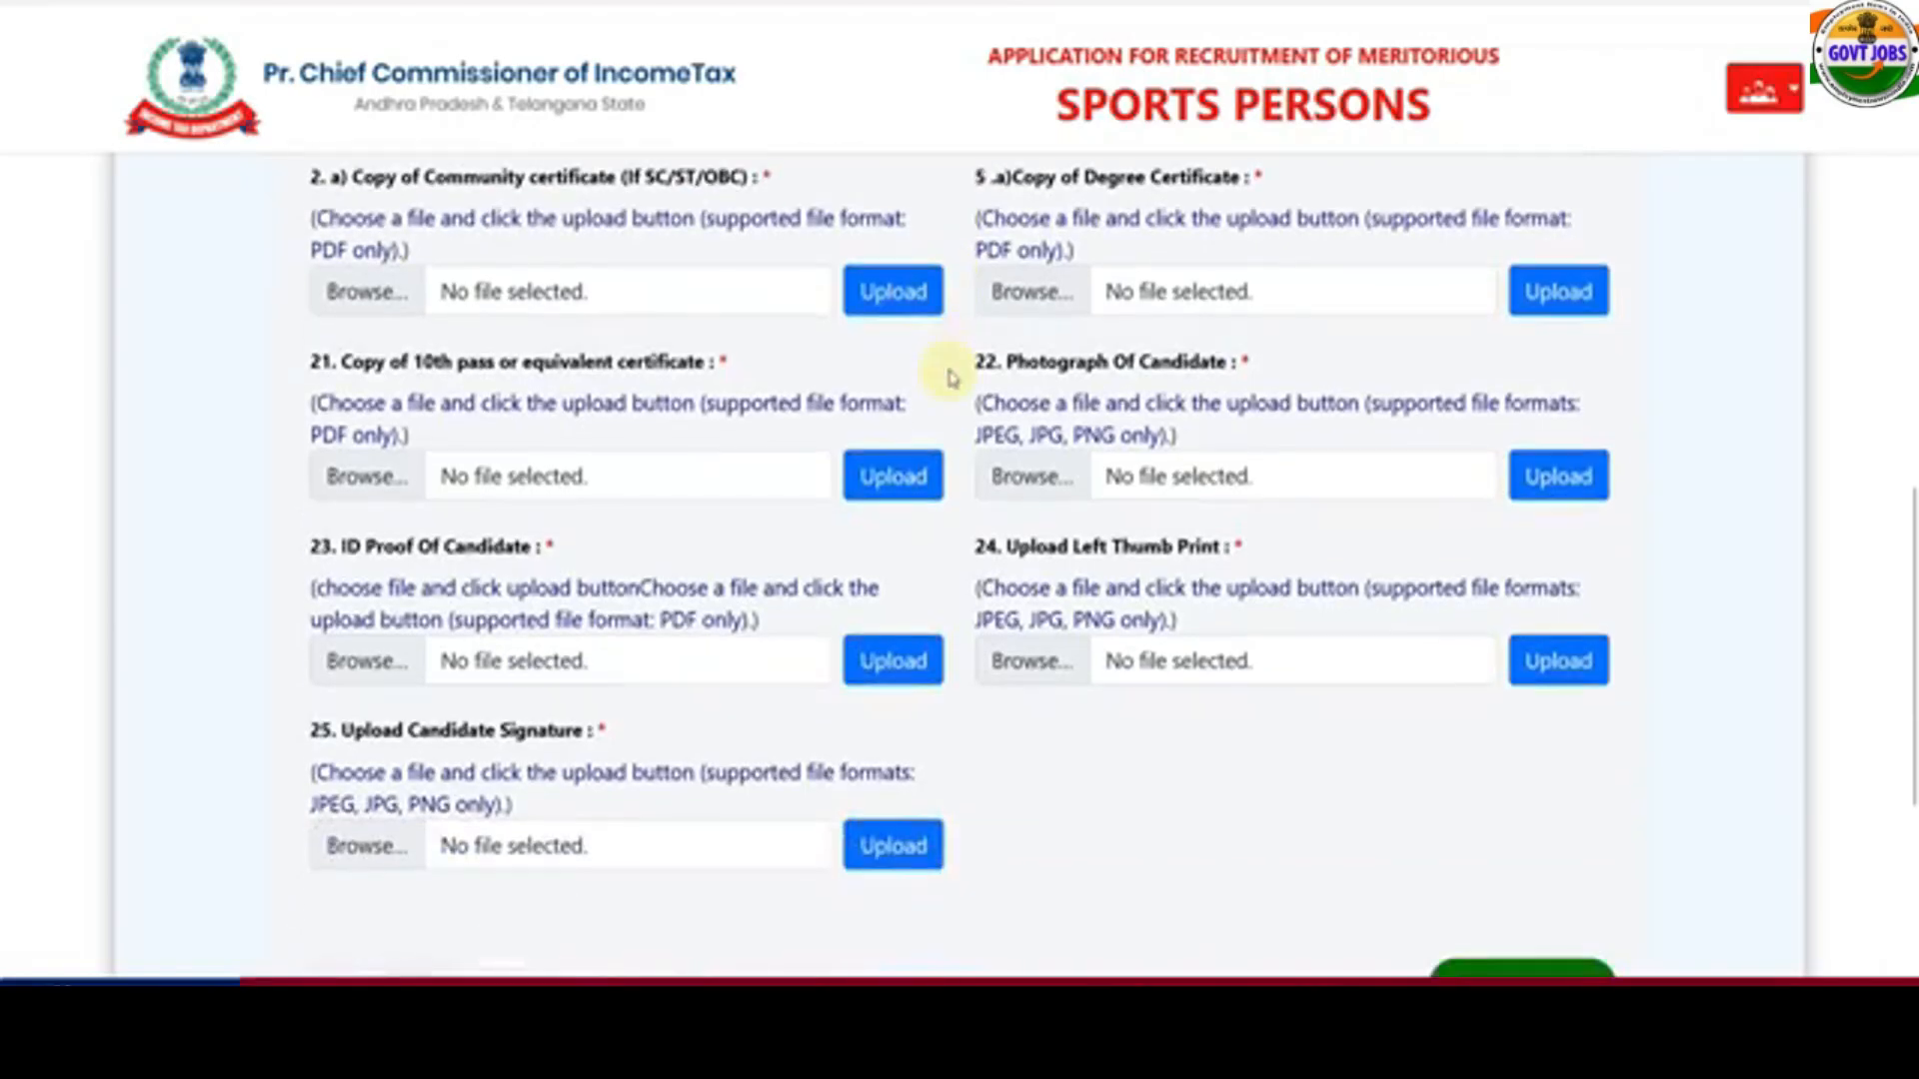
pyautogui.scroll(2, 950, 373)
pyautogui.moveTo(447, 326); pyautogui.dragTo(608, 328)
pyautogui.click(689, 362)
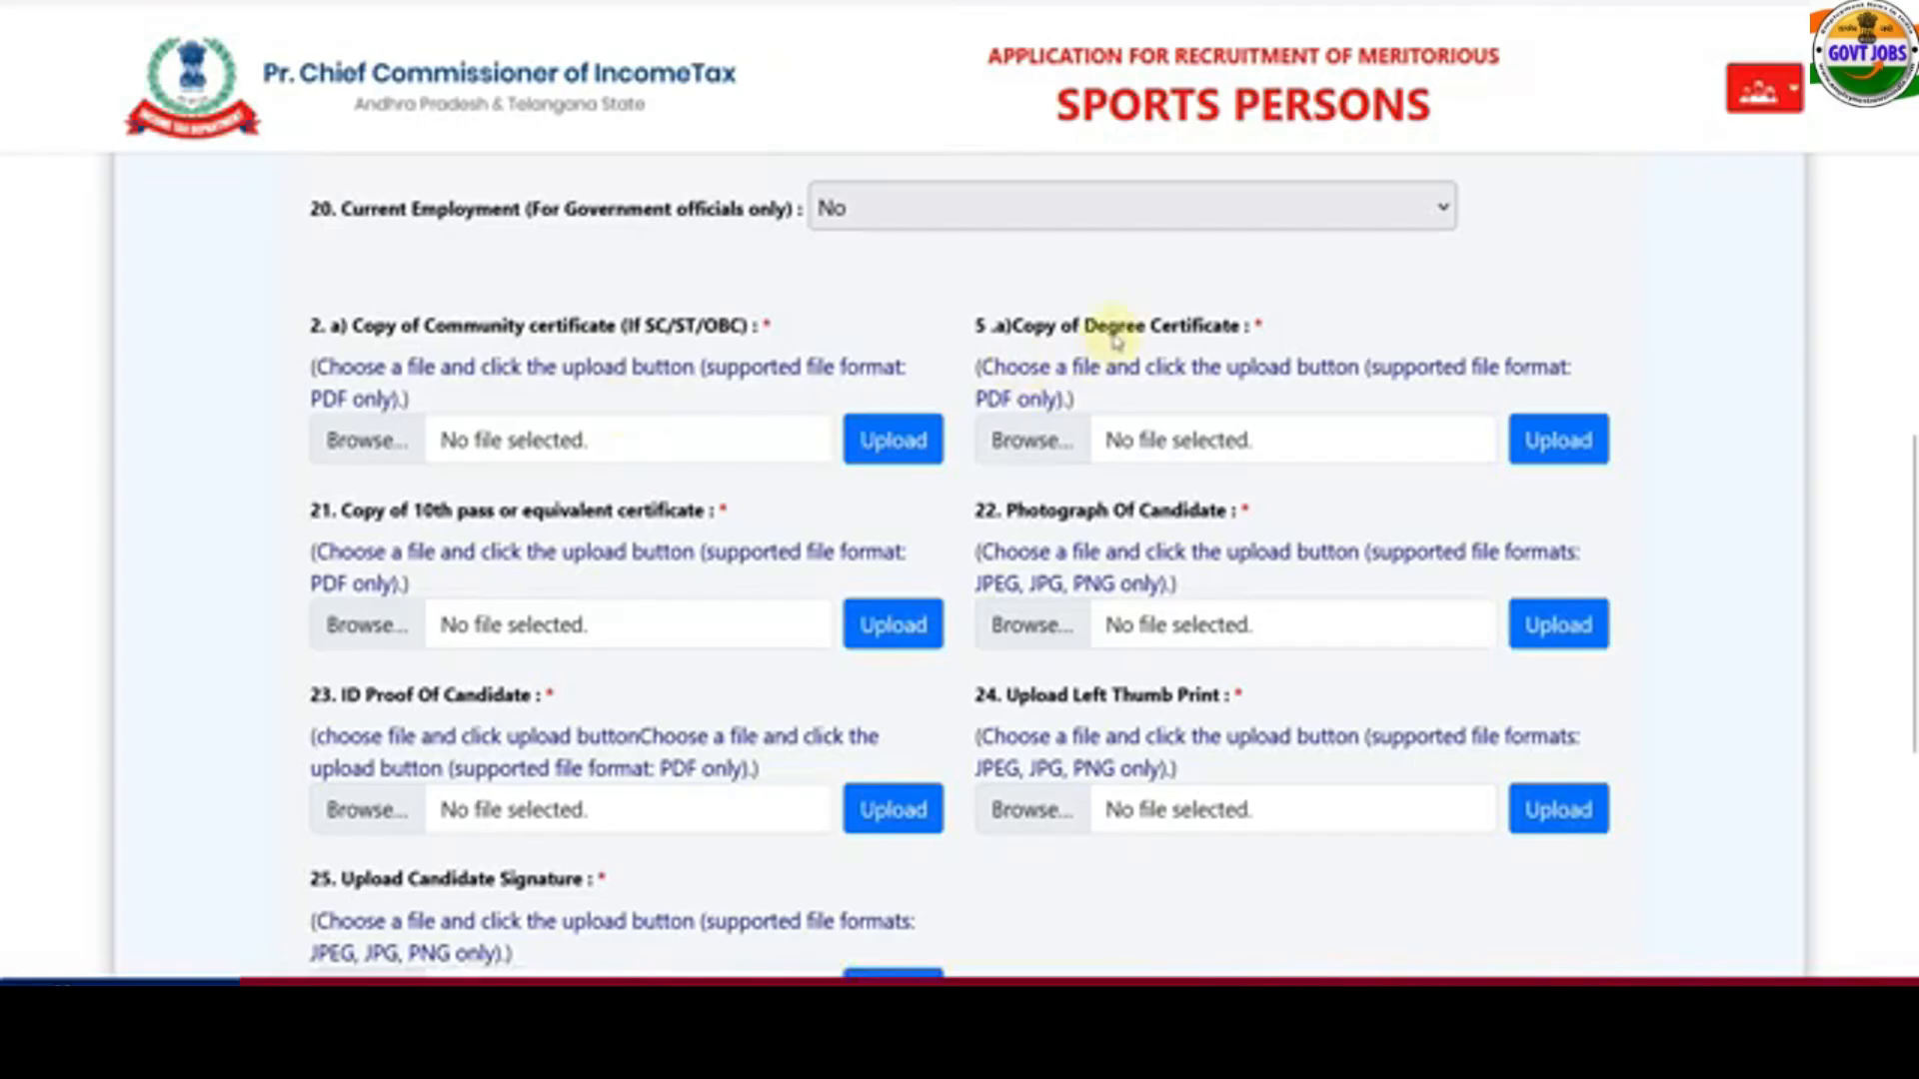
pyautogui.moveTo(1118, 325); pyautogui.dragTo(1213, 326)
pyautogui.moveTo(414, 509); pyautogui.dragTo(686, 512)
pyautogui.scroll(-2, 493, 557)
pyautogui.moveTo(366, 546); pyautogui.dragTo(526, 556)
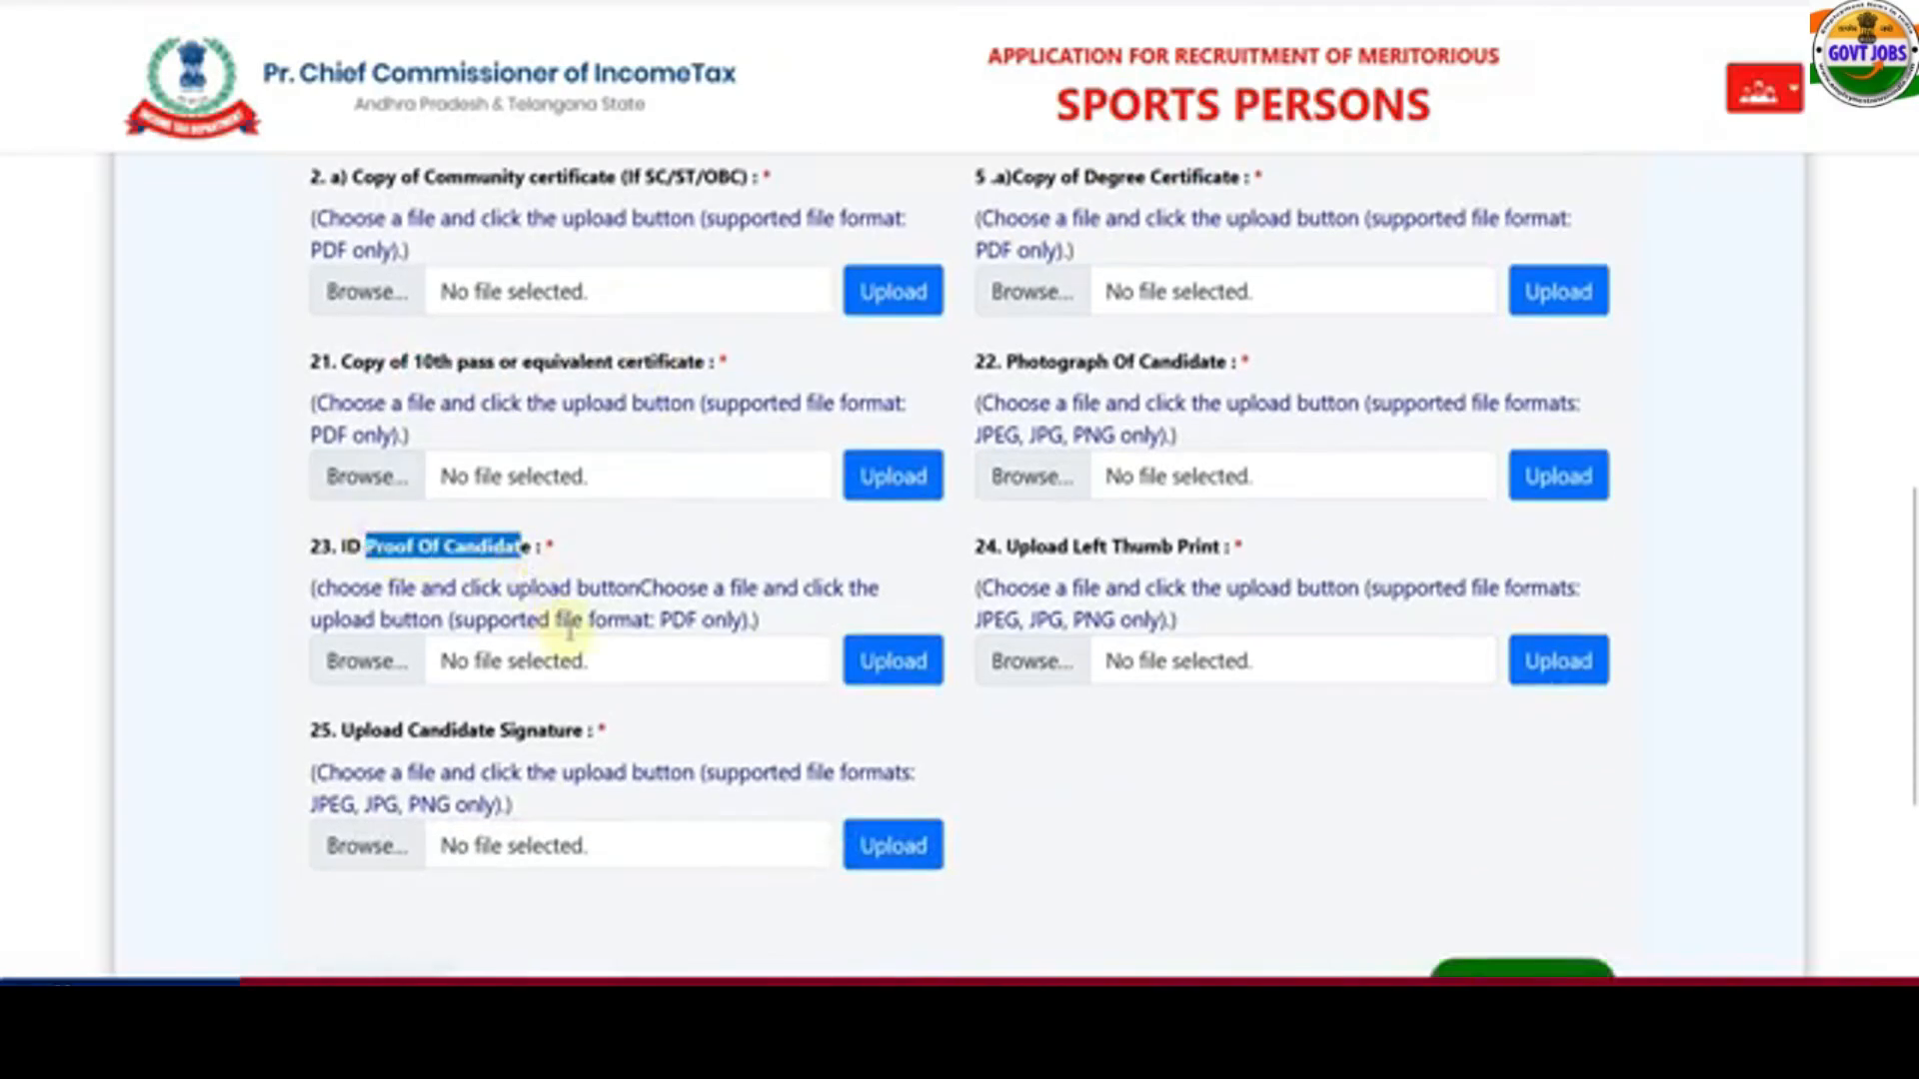
pyautogui.moveTo(392, 731); pyautogui.dragTo(577, 741)
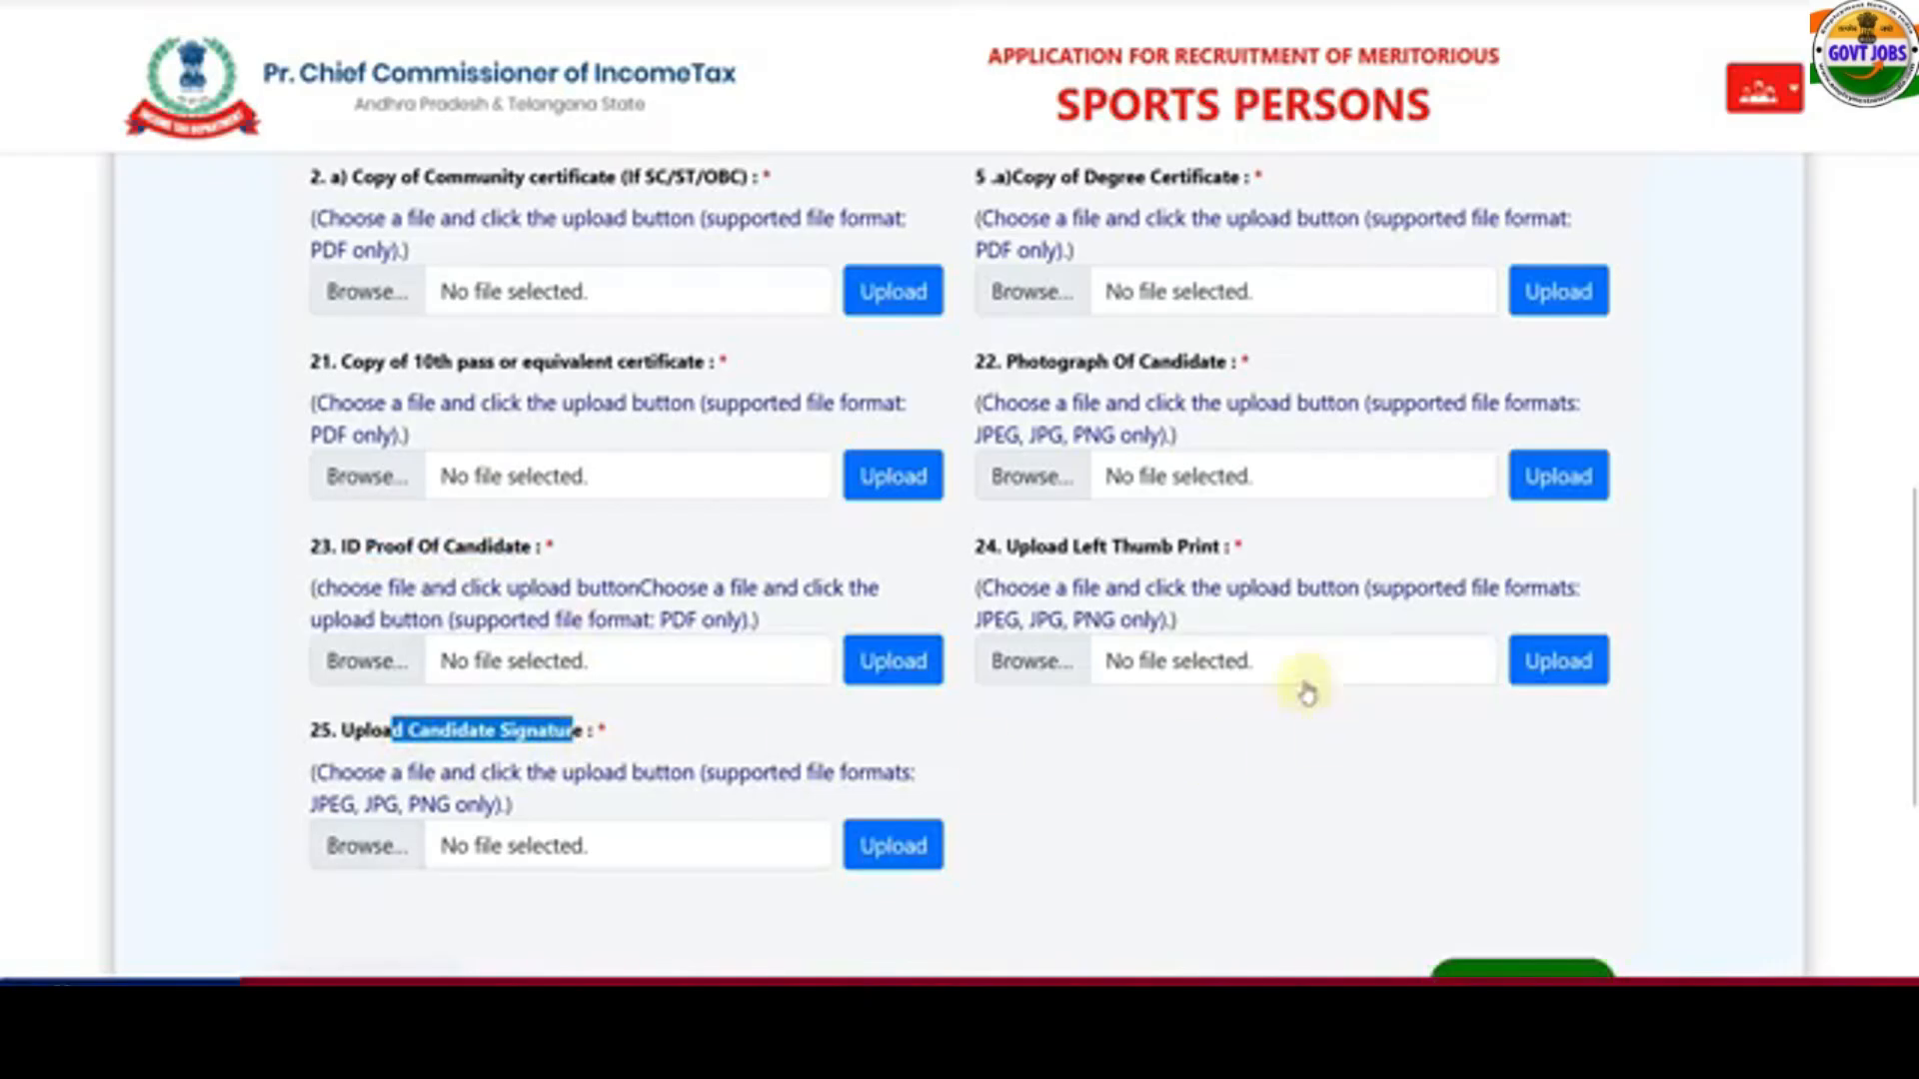
pyautogui.moveTo(1074, 547); pyautogui.dragTo(1189, 547)
pyautogui.moveTo(1037, 364); pyautogui.dragTo(1189, 365)
pyautogui.click(1266, 367)
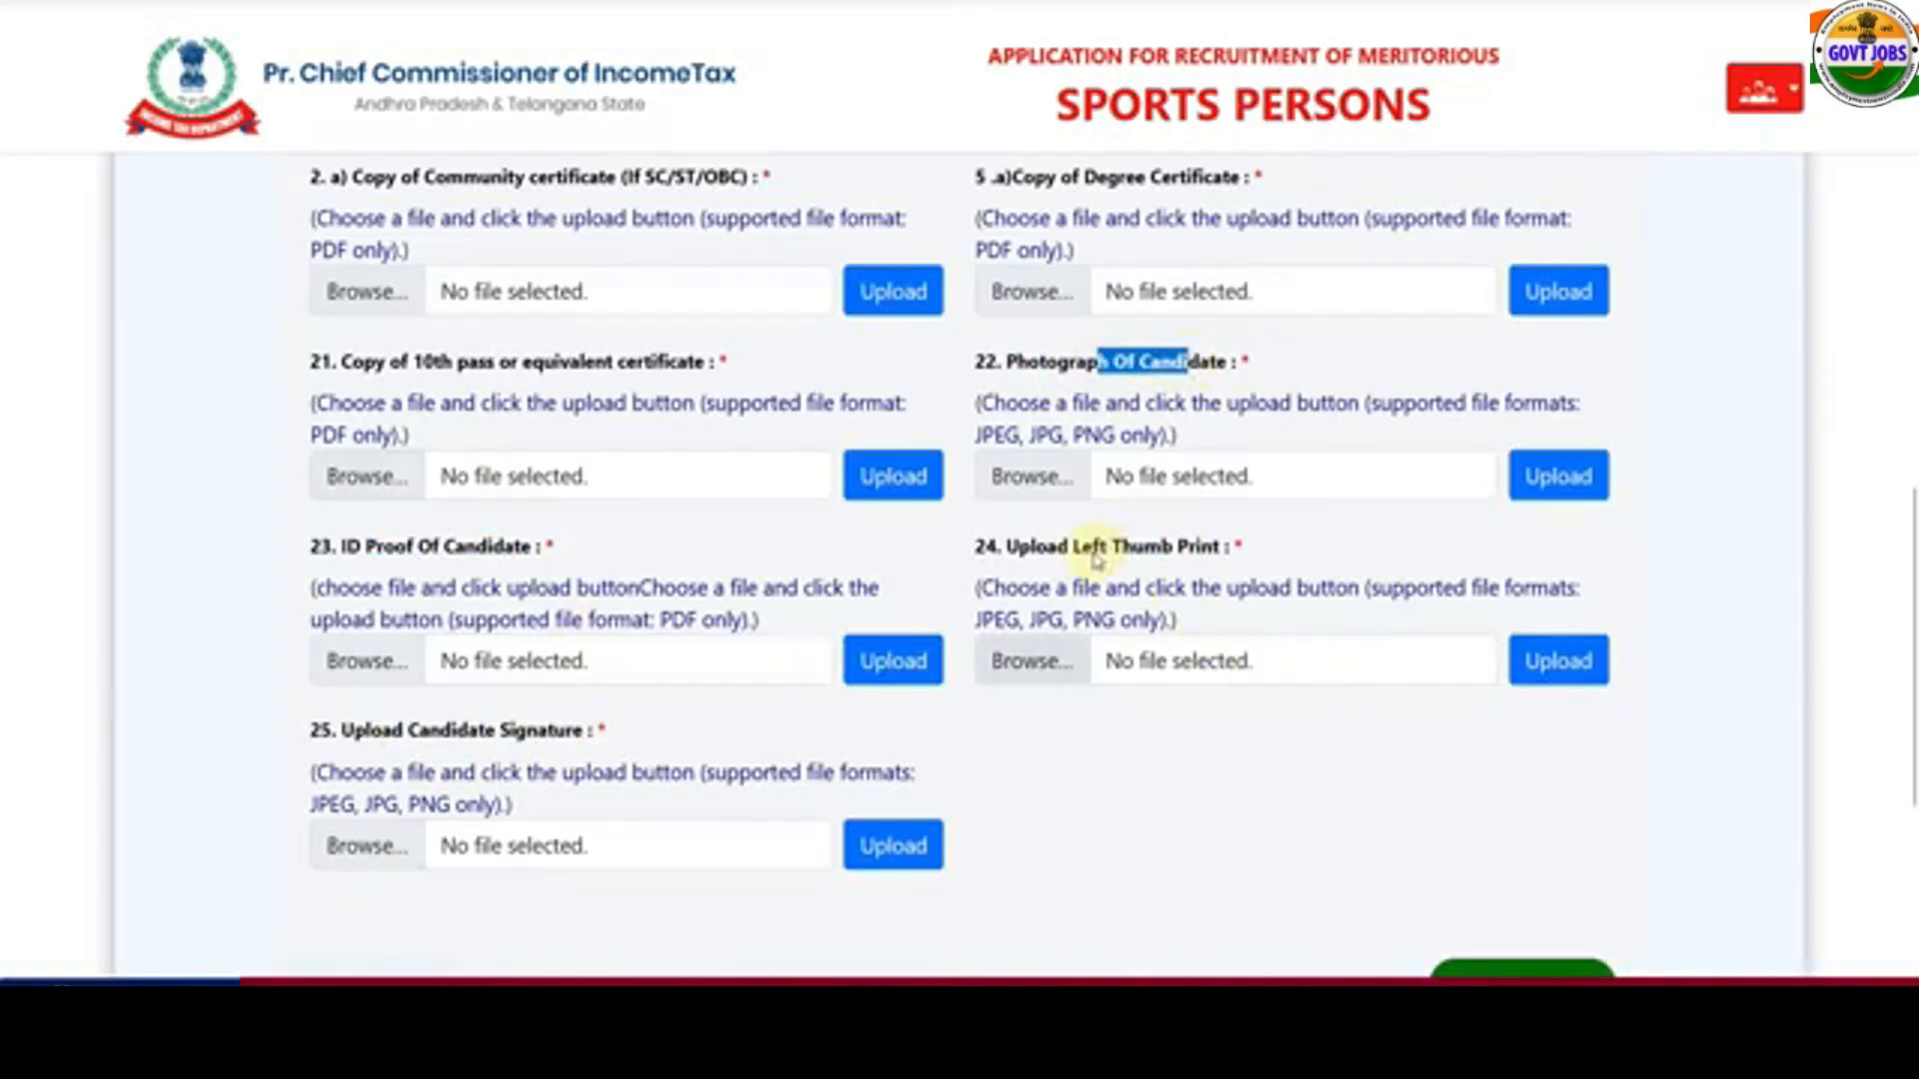
pyautogui.moveTo(1091, 551); pyautogui.dragTo(1180, 549)
pyautogui.moveTo(468, 740); pyautogui.dragTo(571, 739)
pyautogui.click(595, 755)
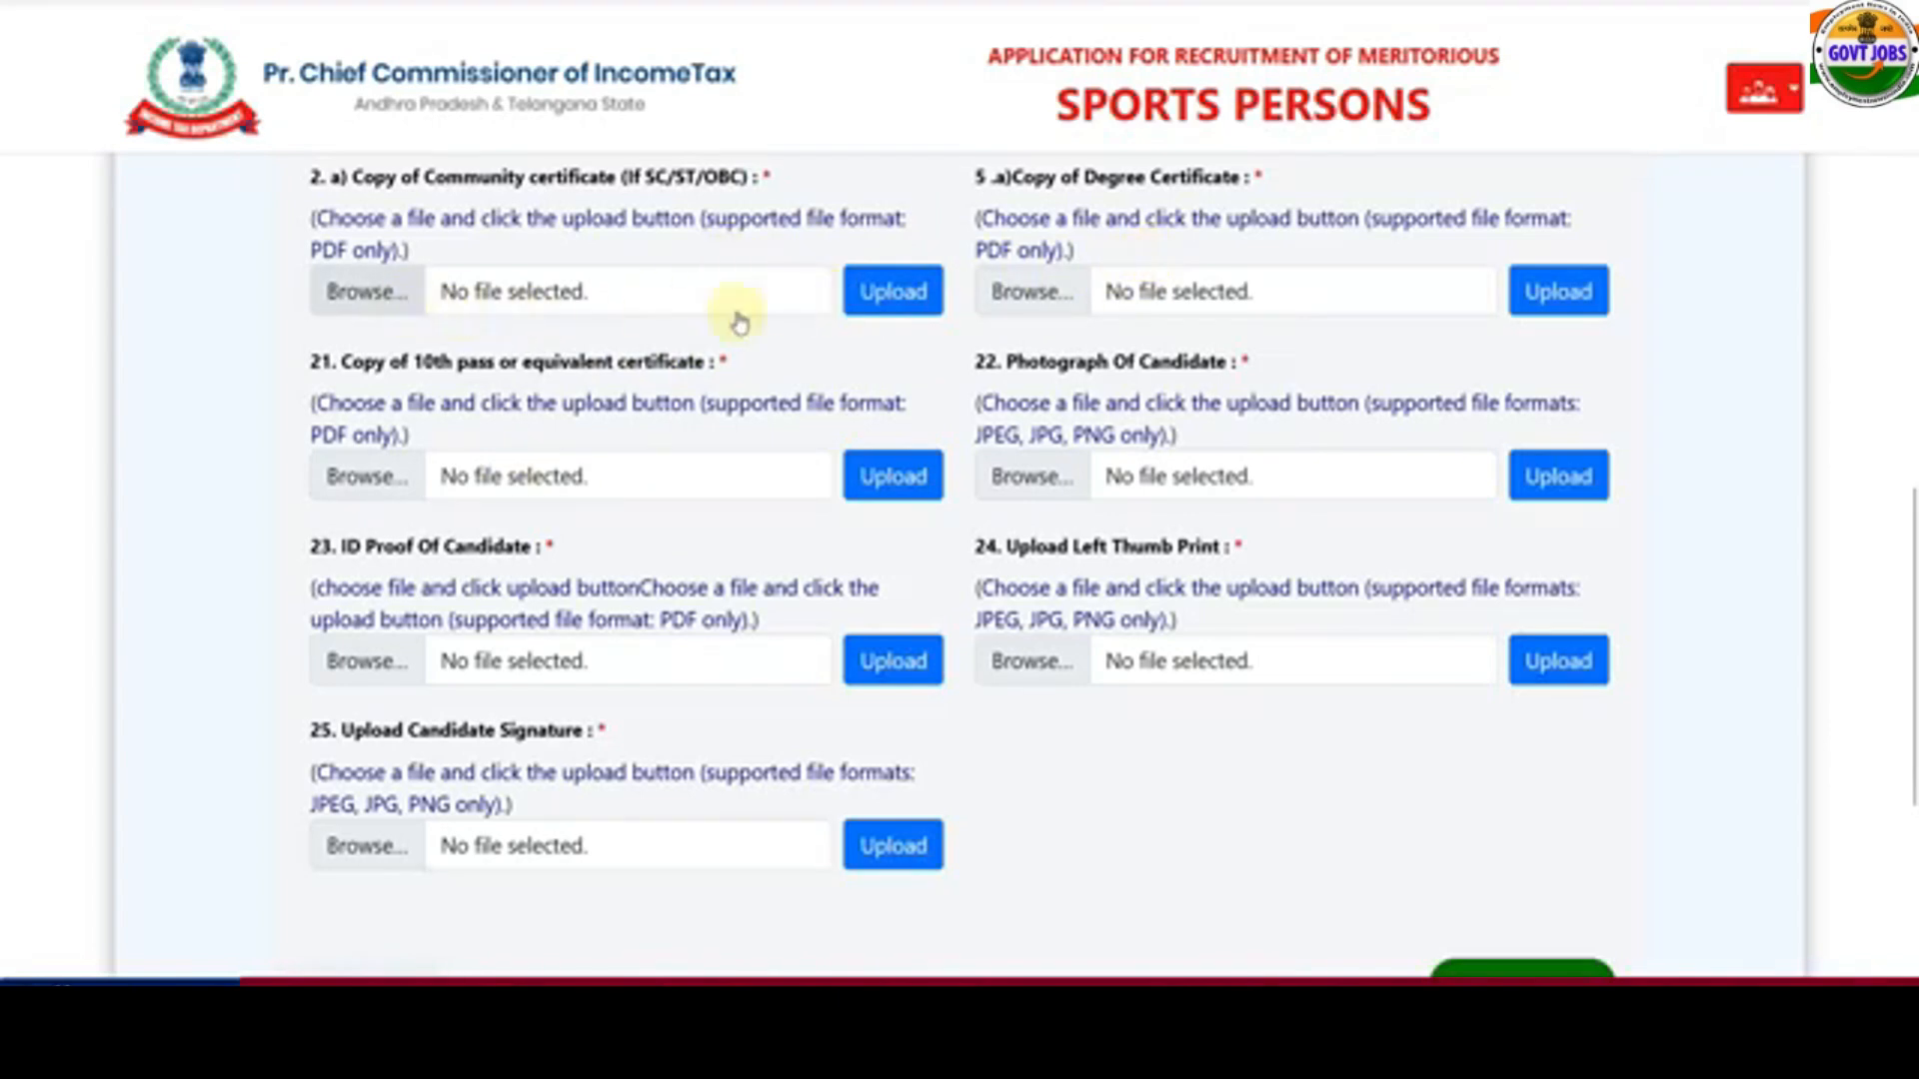
# - Continue to the Sport Events section and bring its competition participation questions into view
pyautogui.scroll(-2, 1150, 620)
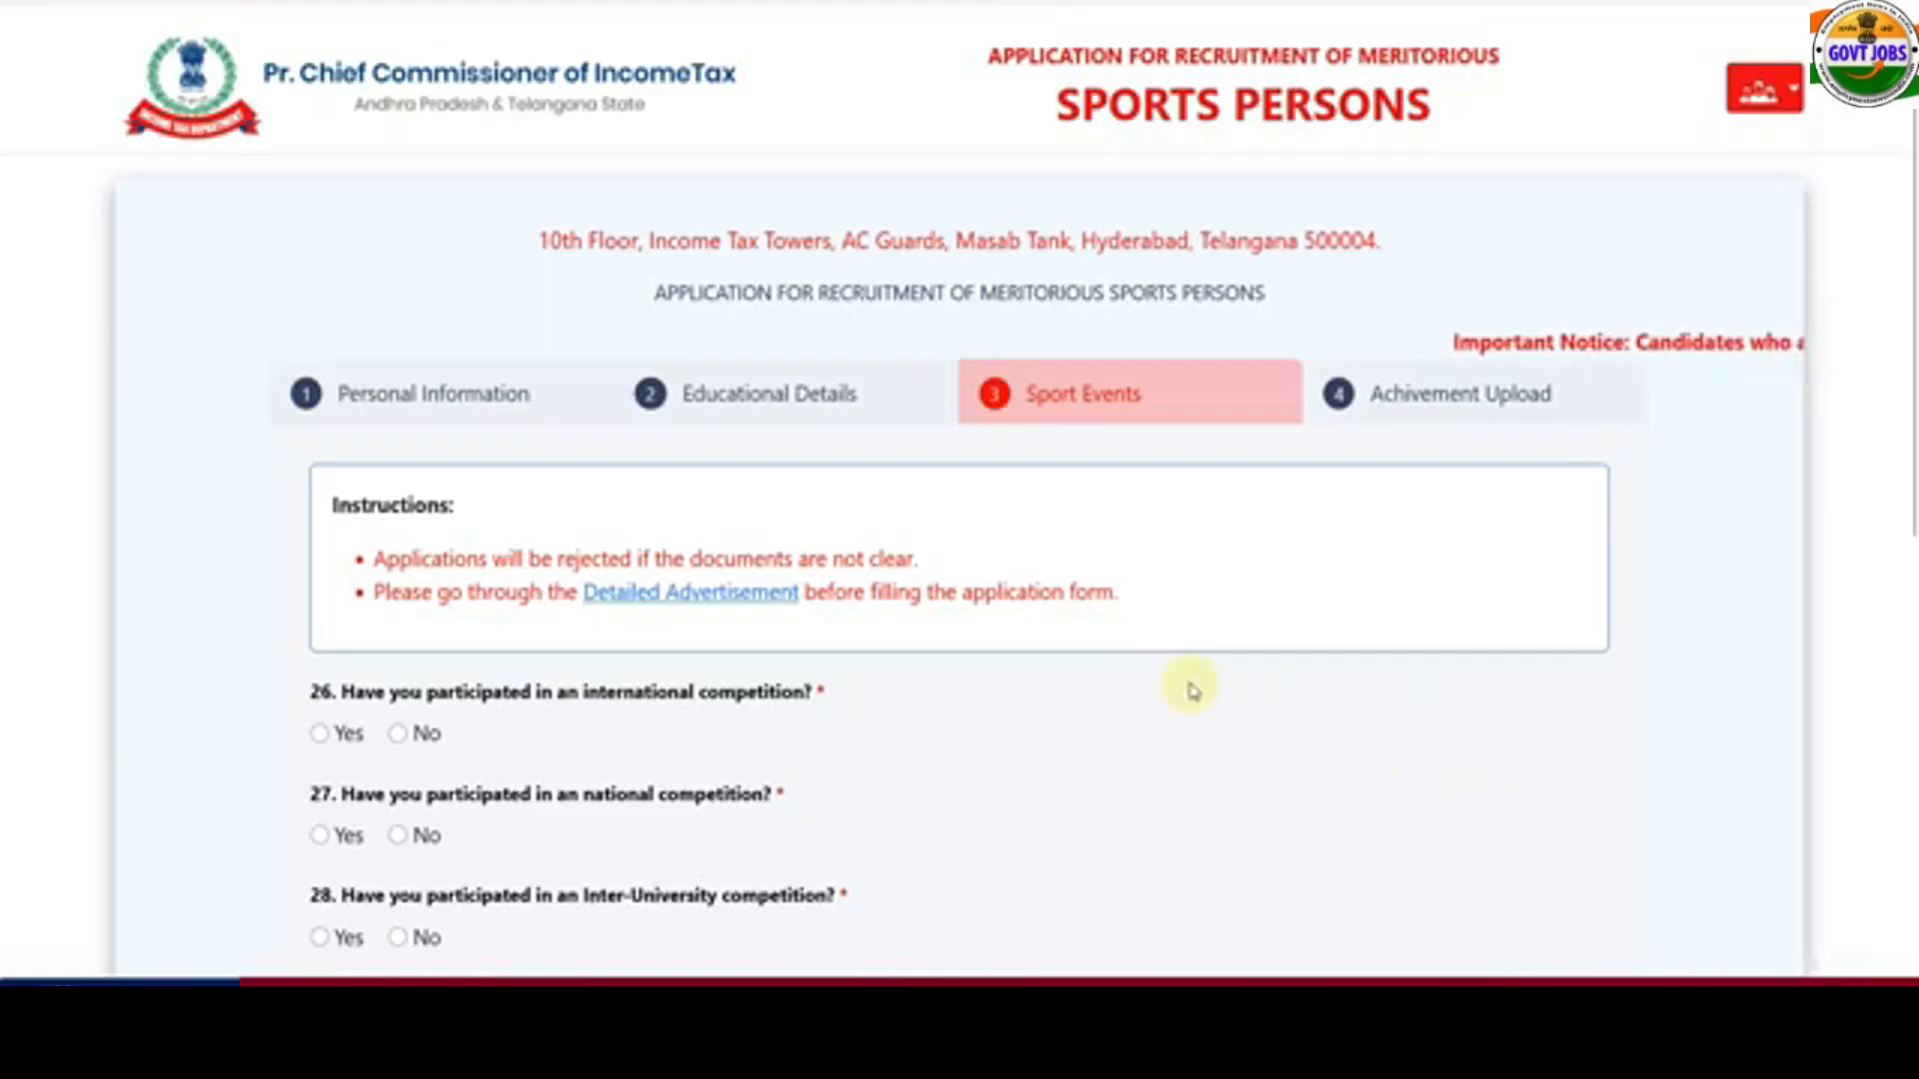
pyautogui.scroll(-4, 1039, 674)
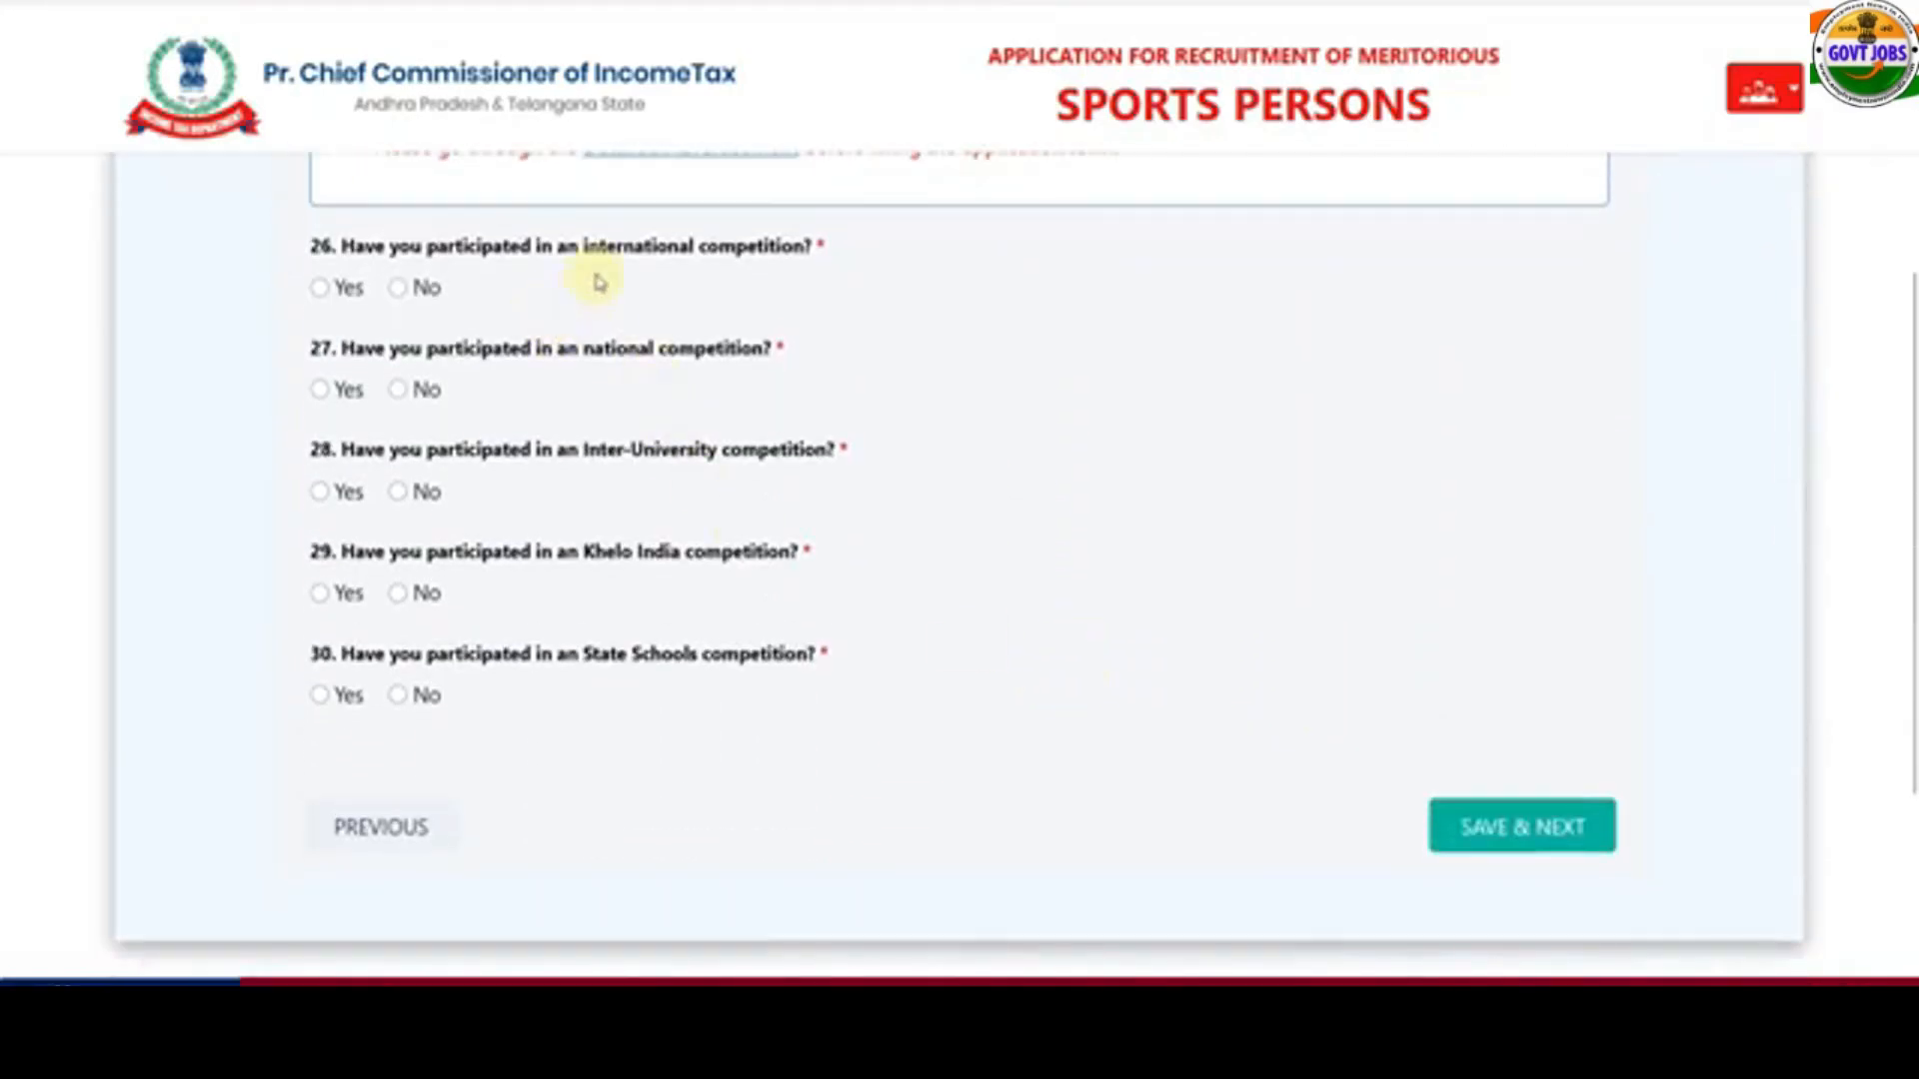
# - Answer Yes to international competition participation and look through the category options and other fields of its details row
pyautogui.click(319, 289)
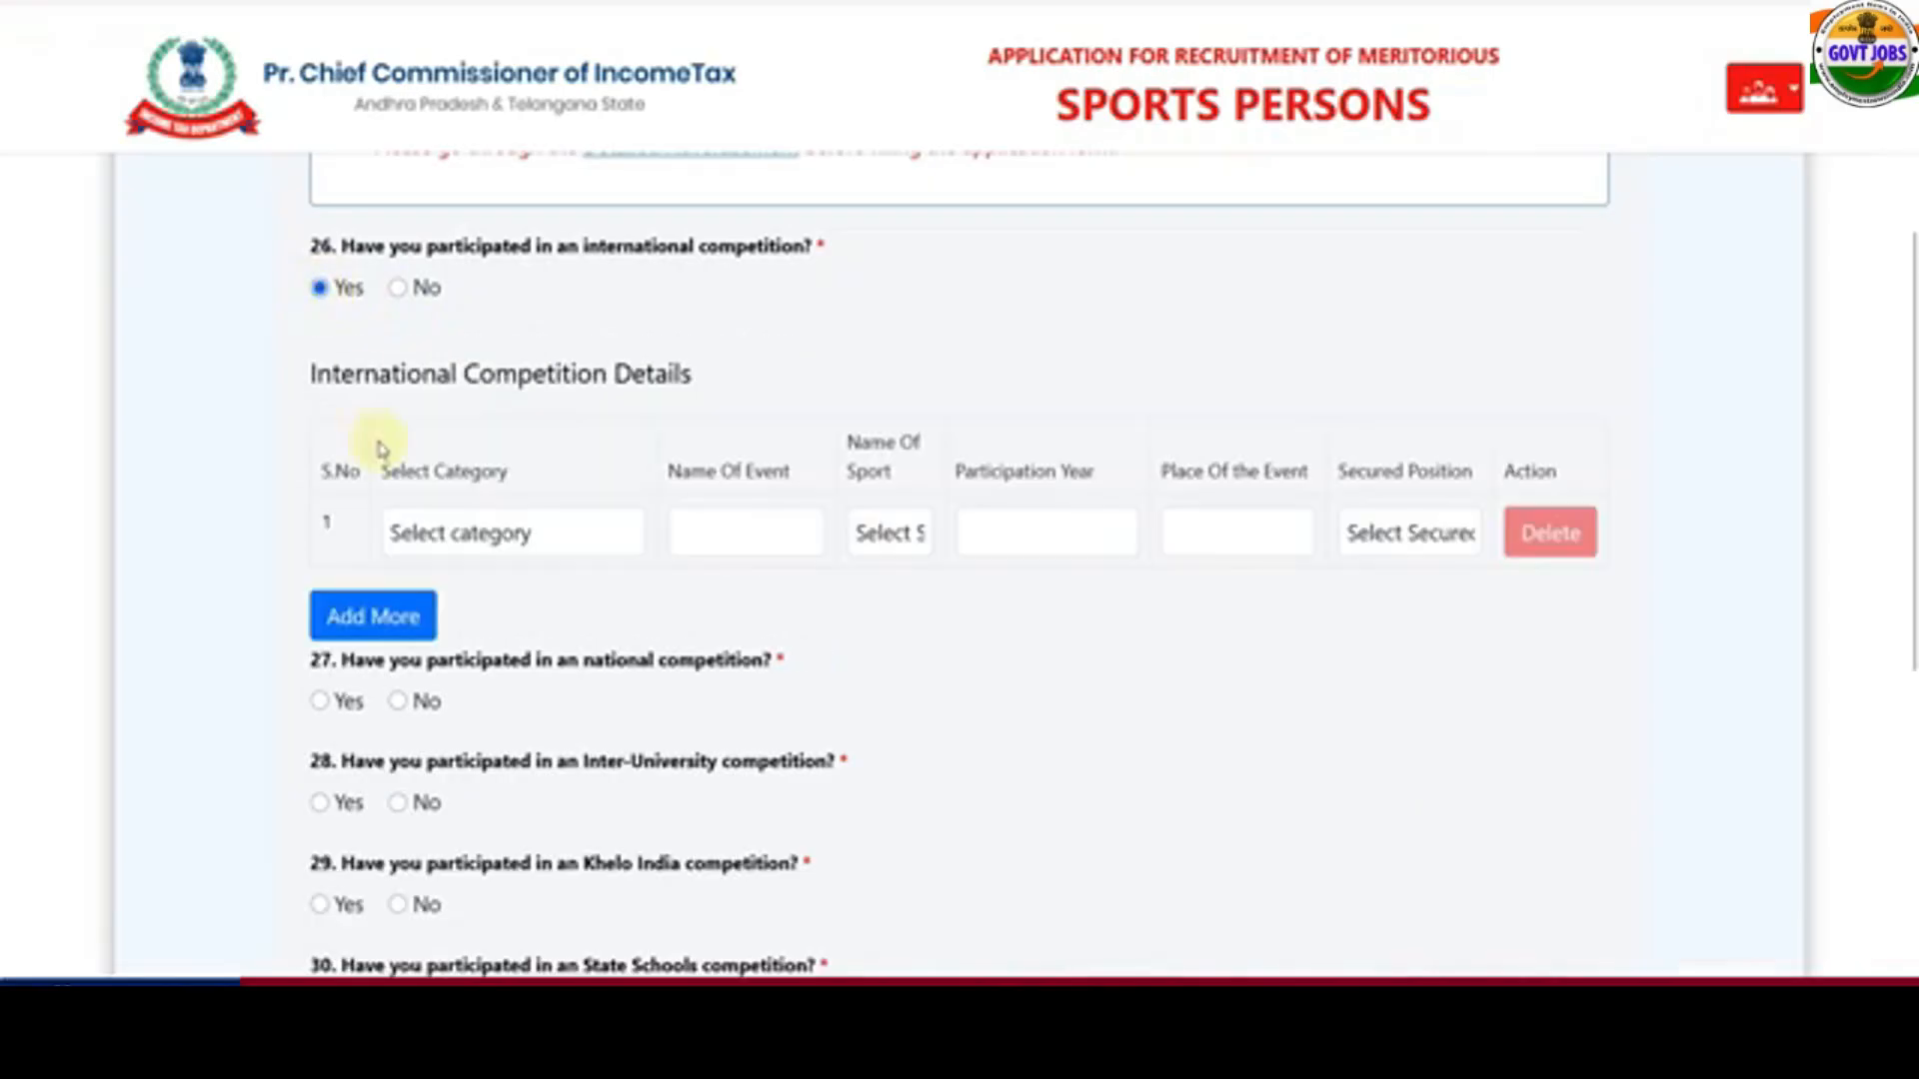
pyautogui.click(459, 531)
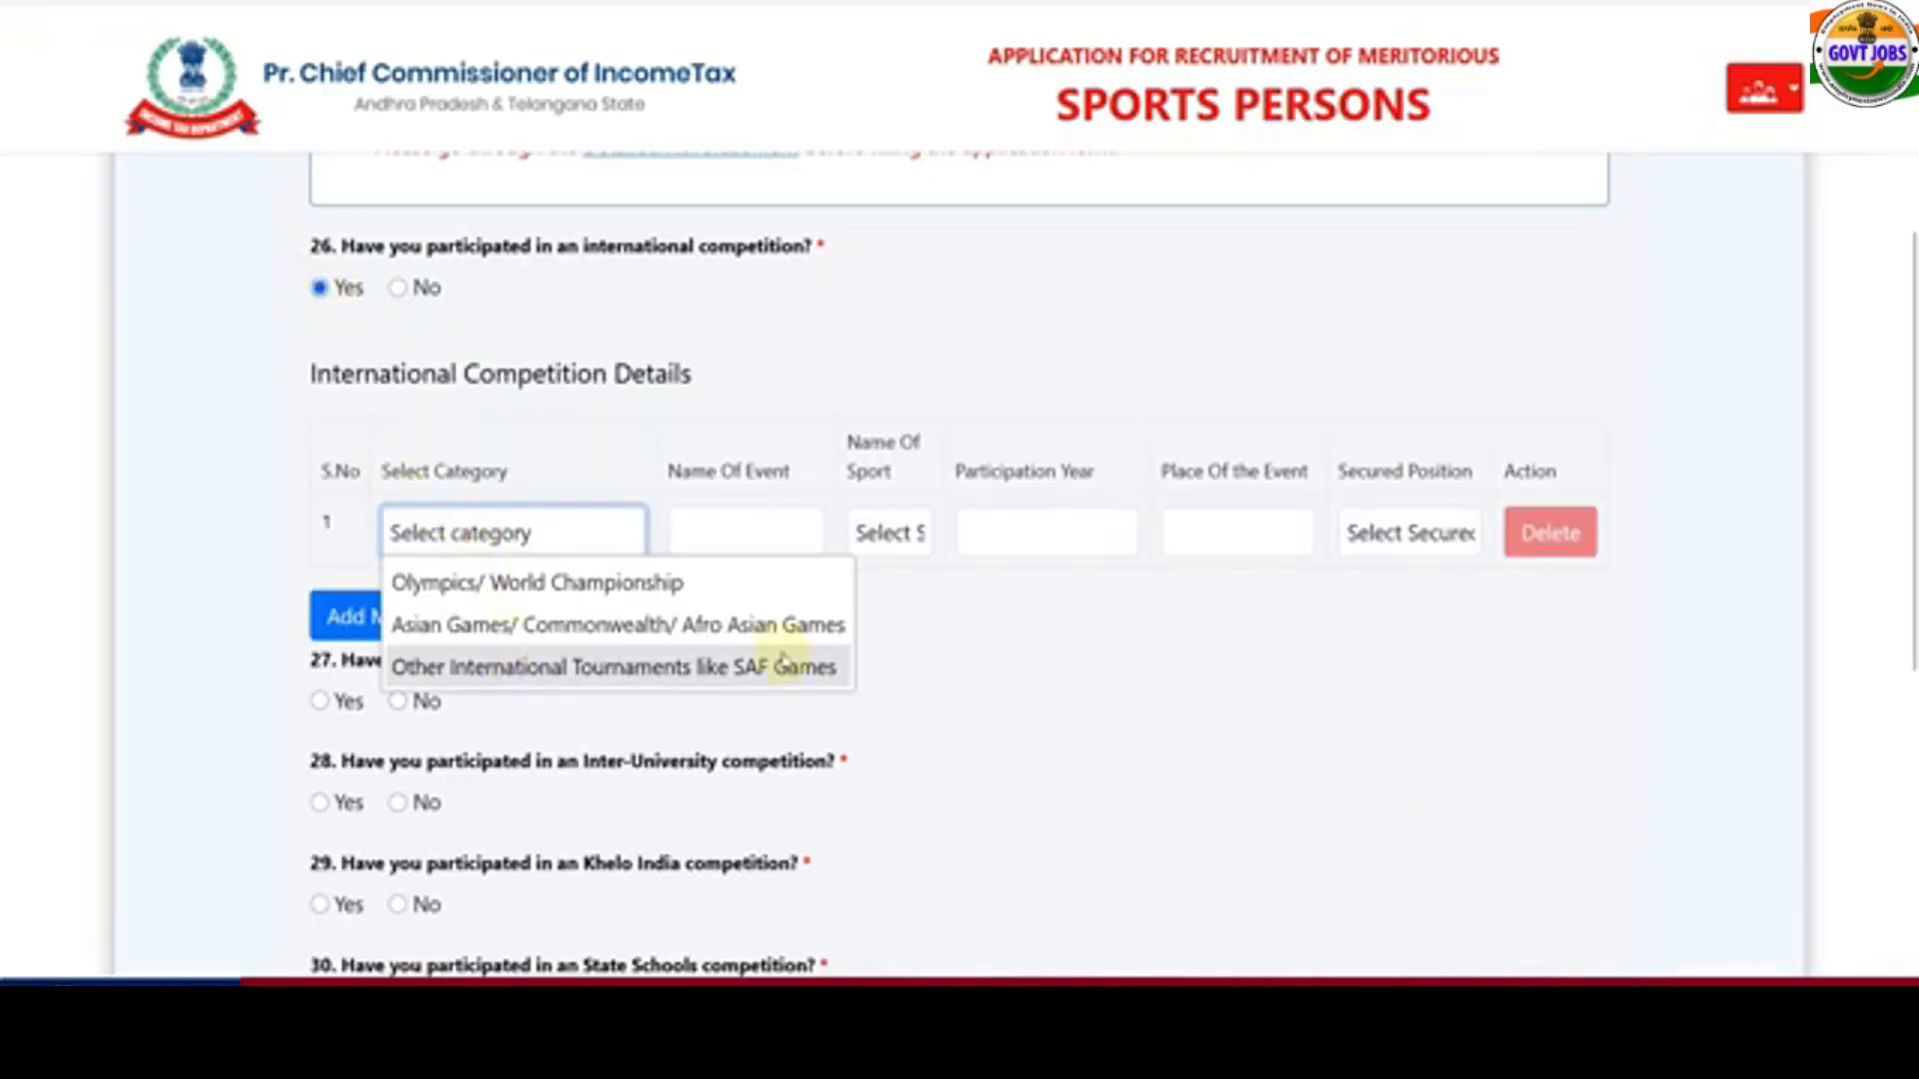
pyautogui.click(792, 548)
pyautogui.click(779, 536)
pyautogui.click(908, 544)
pyautogui.click(1028, 598)
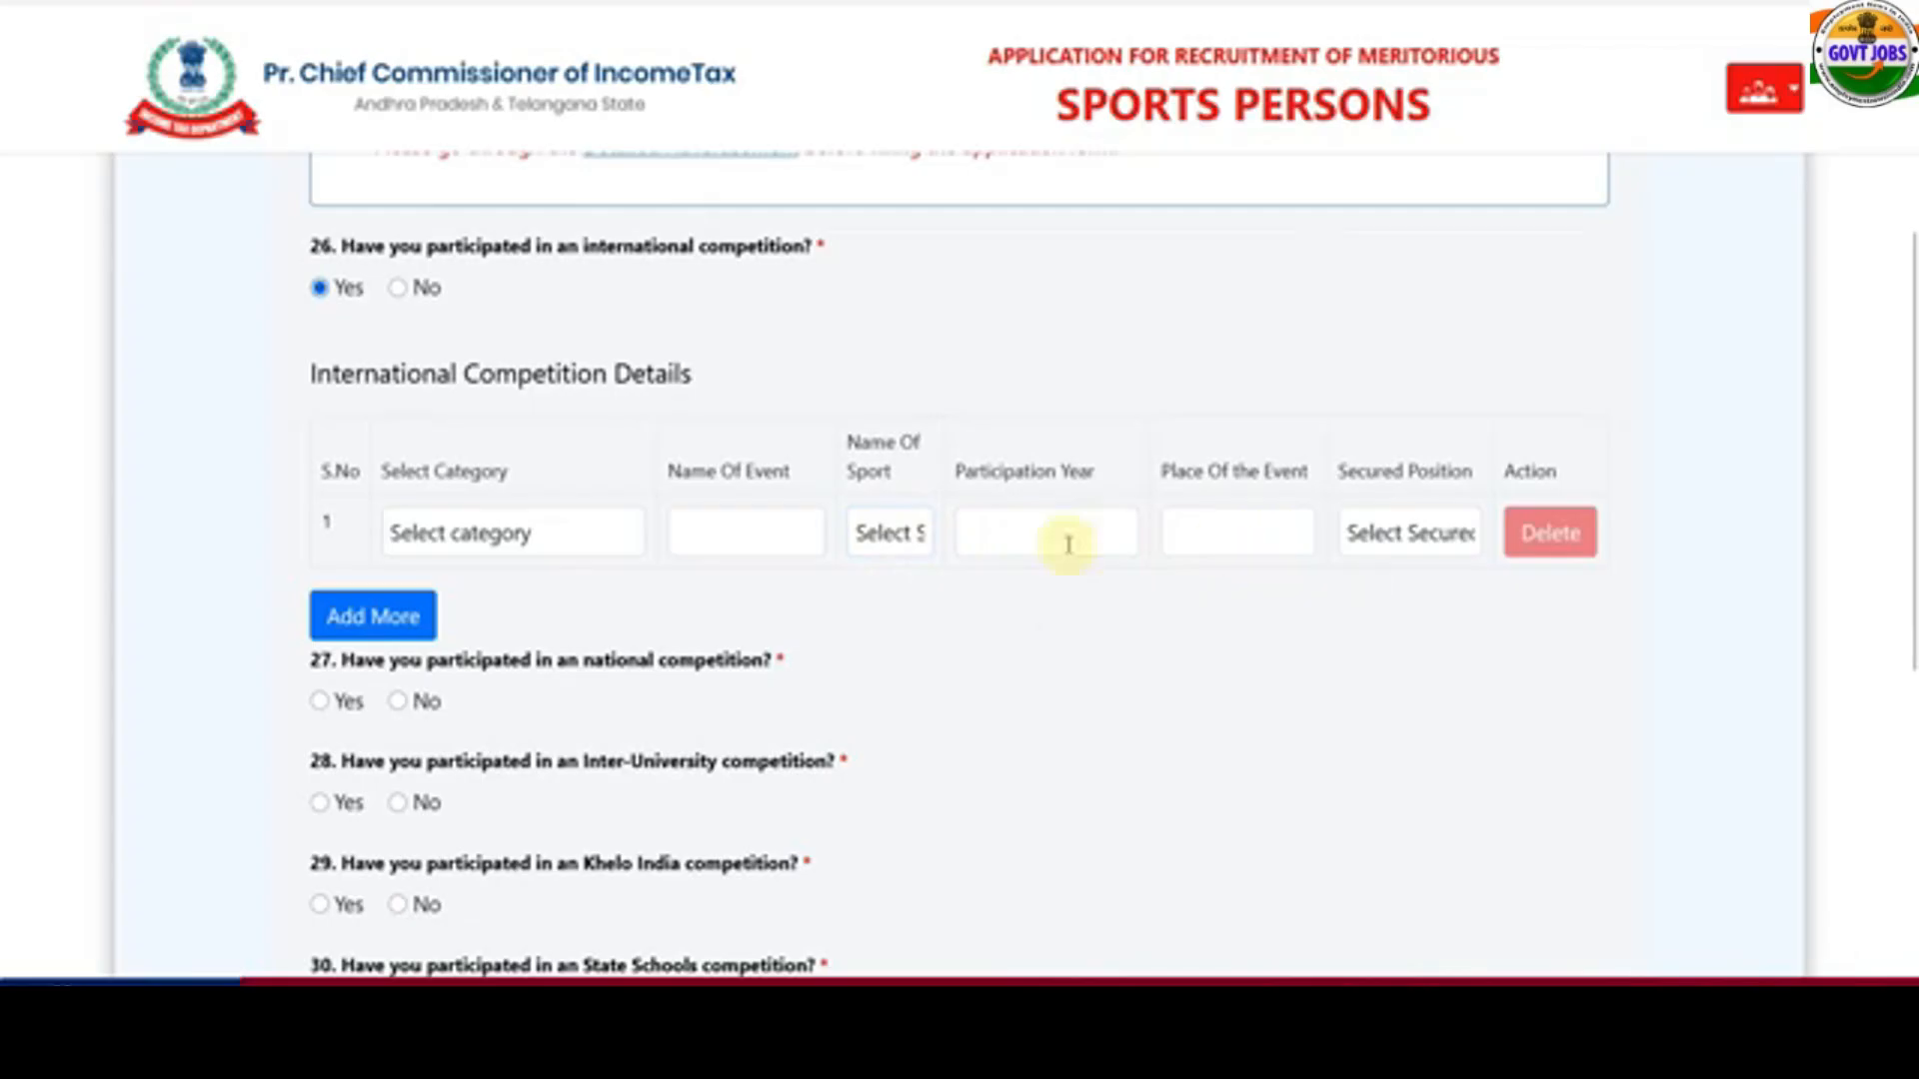
# - Answer Yes to Inter-University competition participation and No to international, national, Khelo India and State Schools competitions
pyautogui.click(399, 289)
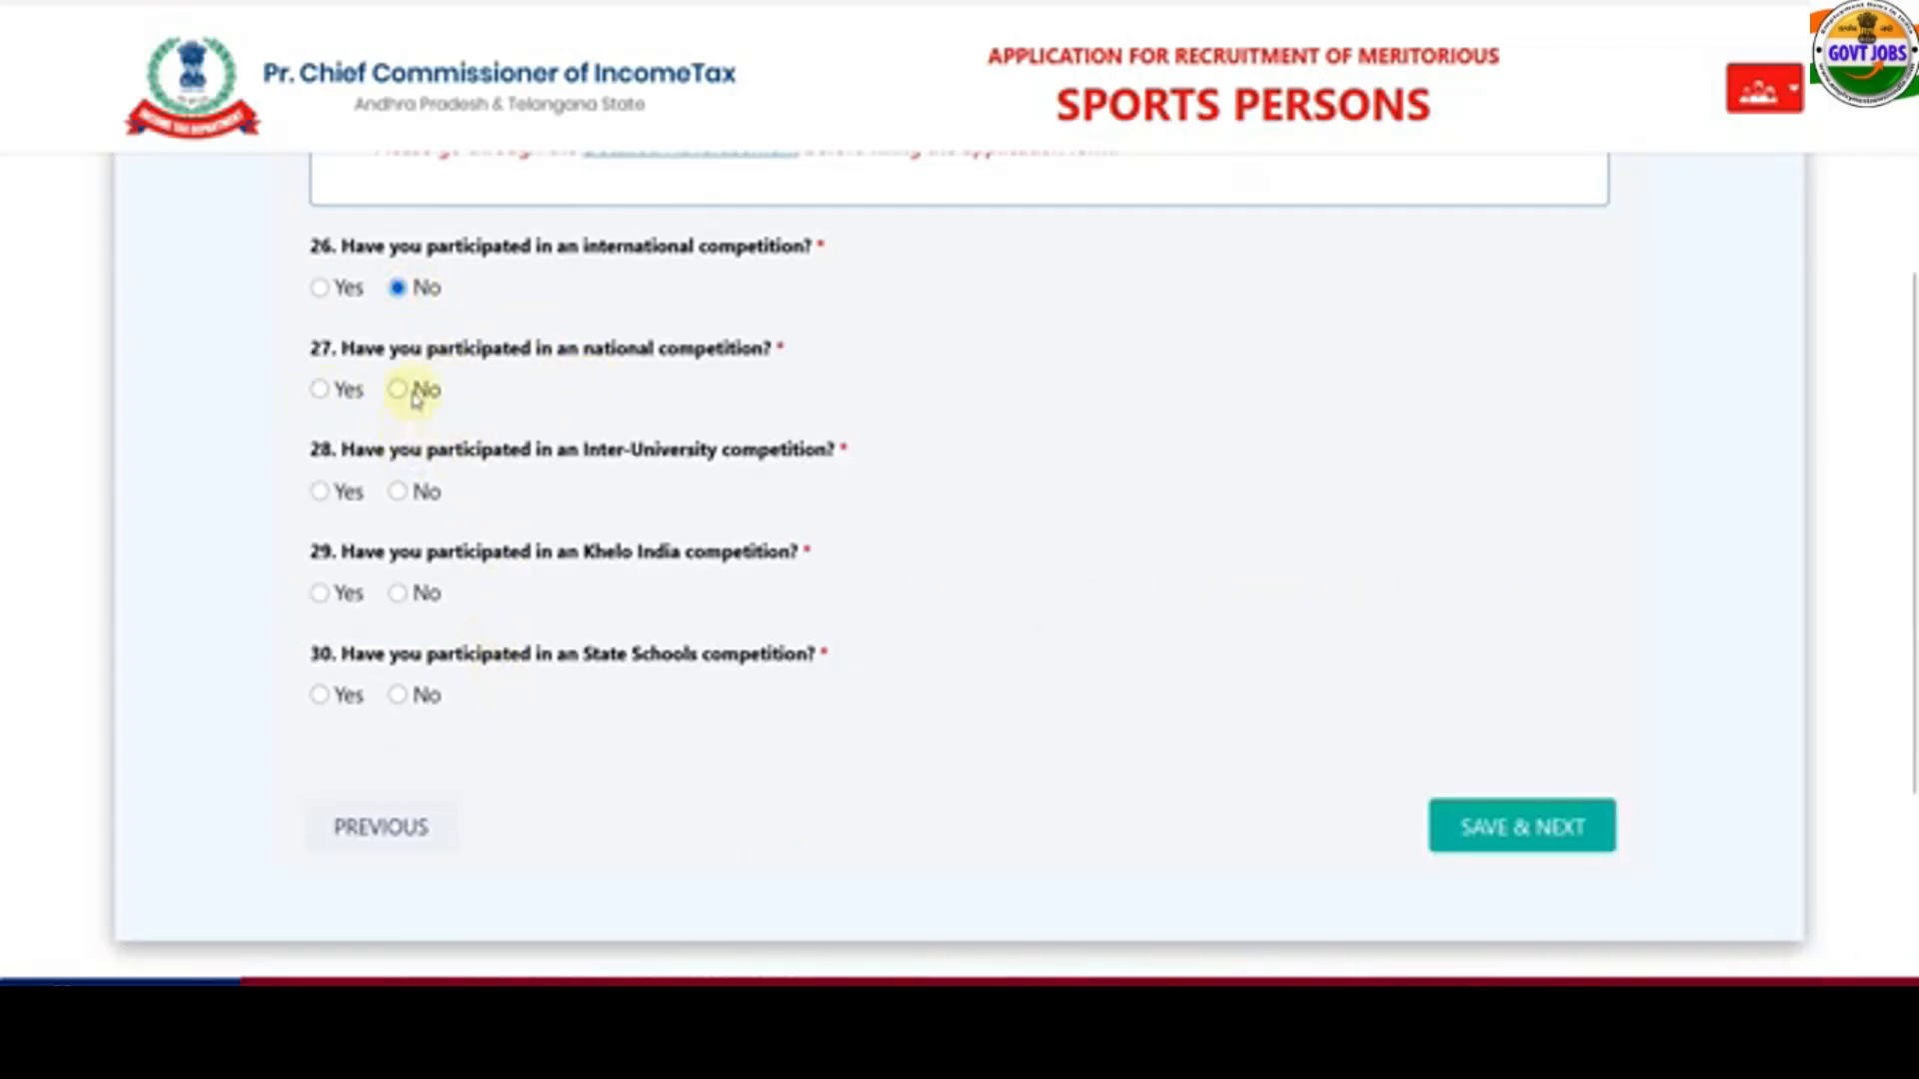
pyautogui.click(400, 694)
pyautogui.click(320, 490)
# - In the Inter-University details row, choose the category Inter-University Competition (conducted by Association of Indian Universities) and the sport Cricket
pyautogui.scroll(-2, 514, 544)
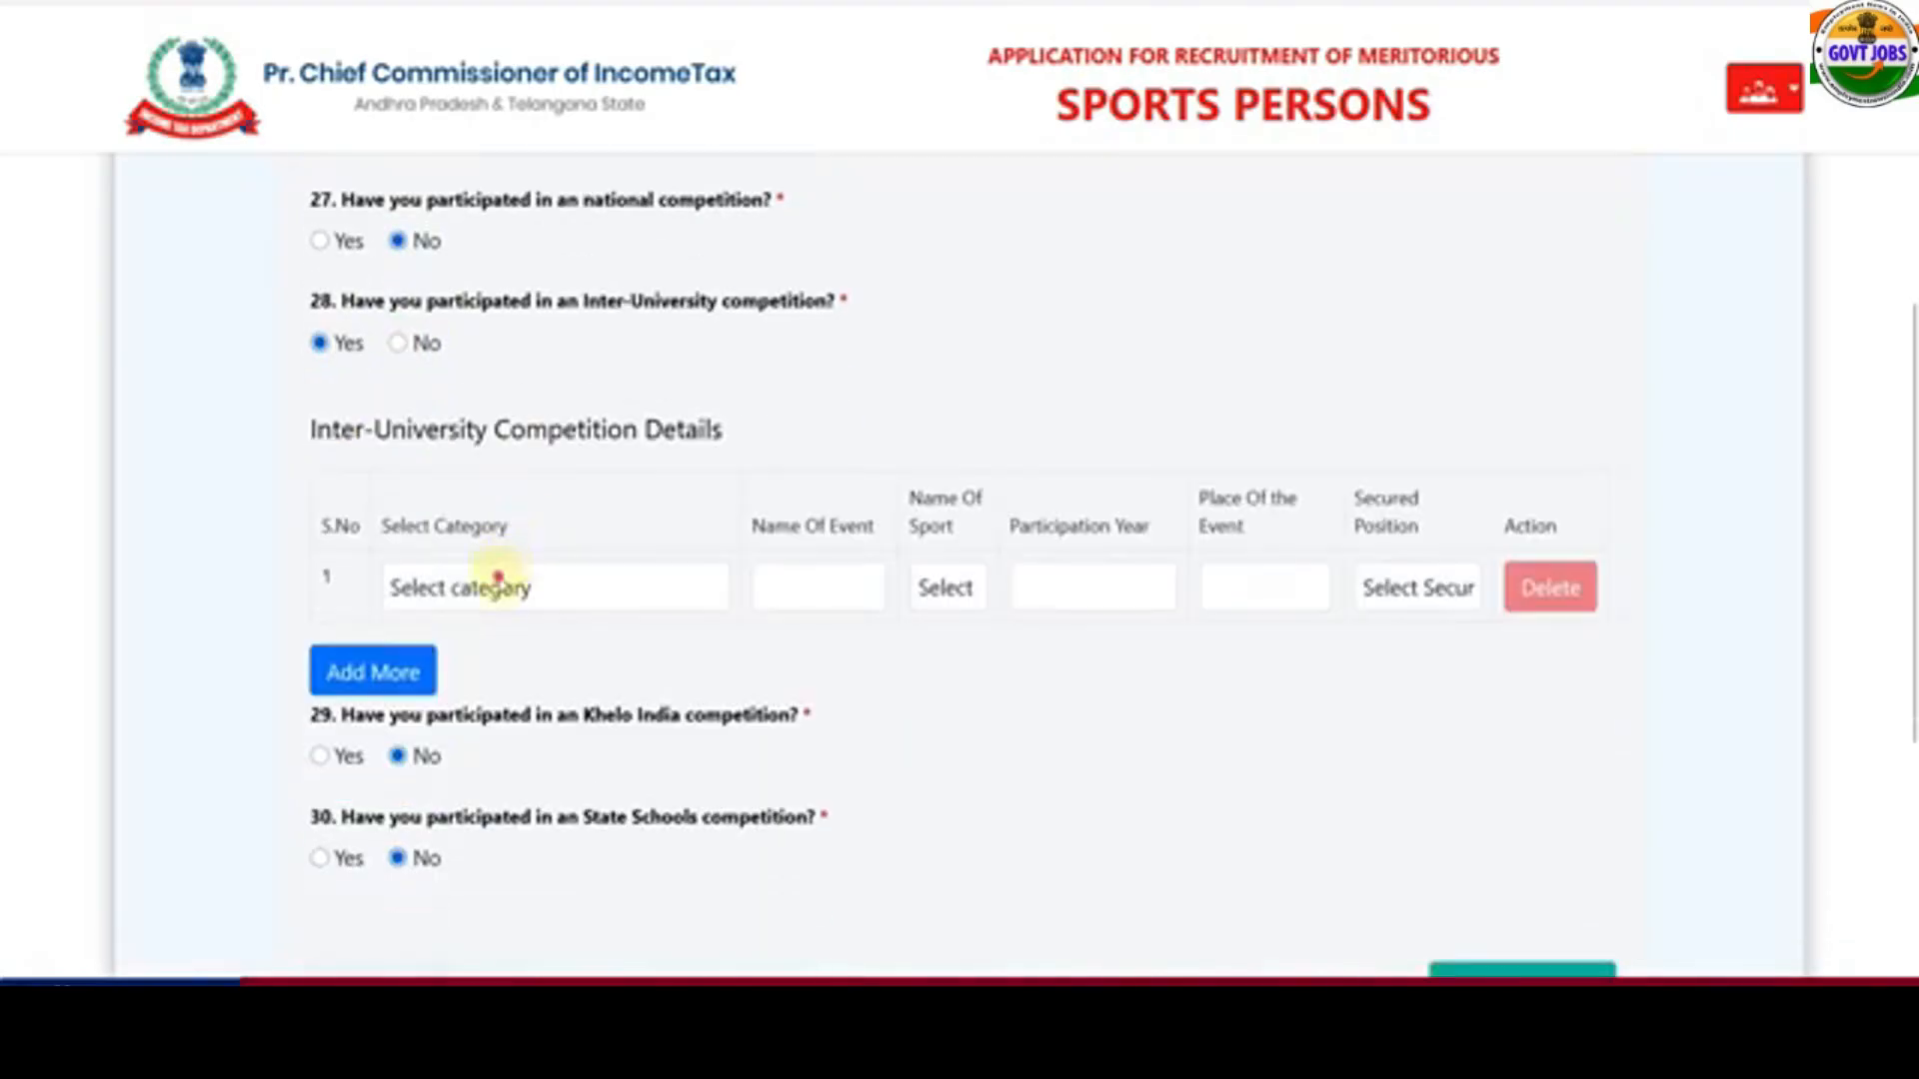
pyautogui.click(505, 587)
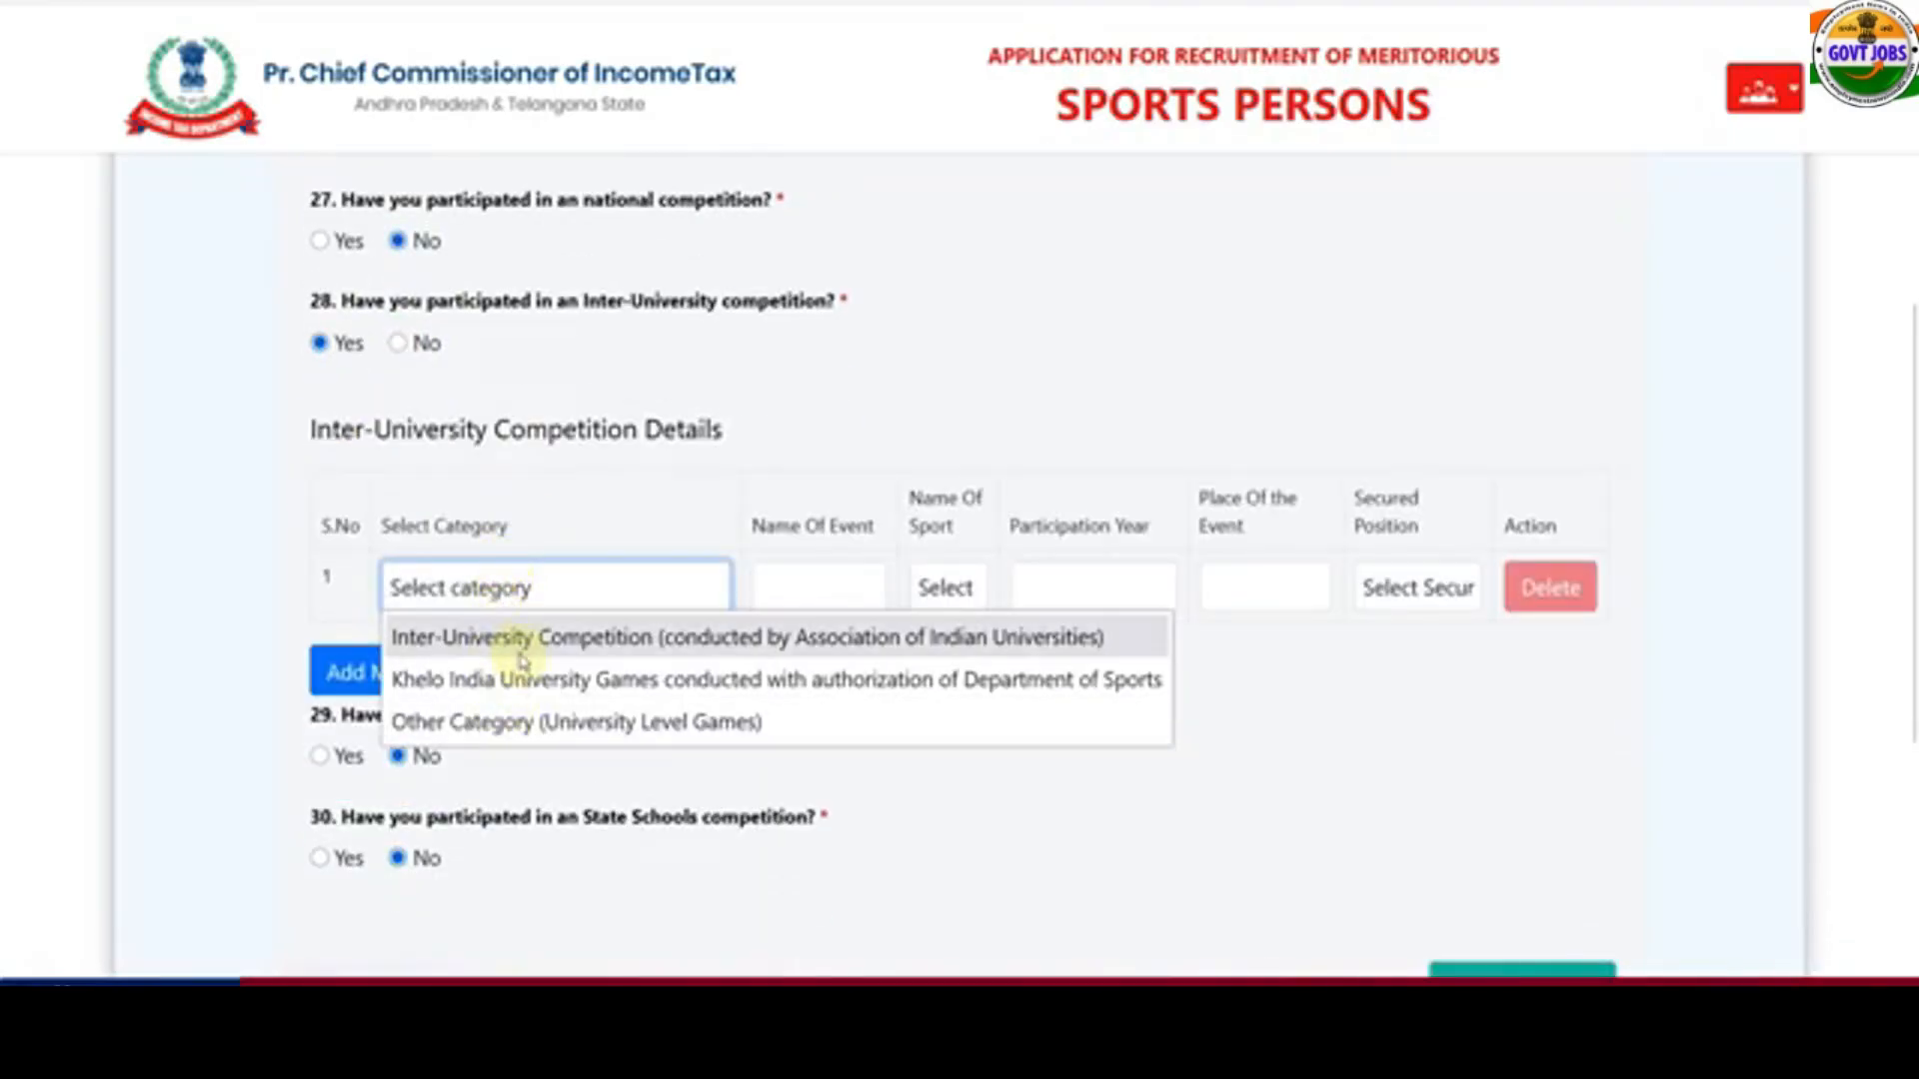
pyautogui.click(518, 640)
pyautogui.click(811, 600)
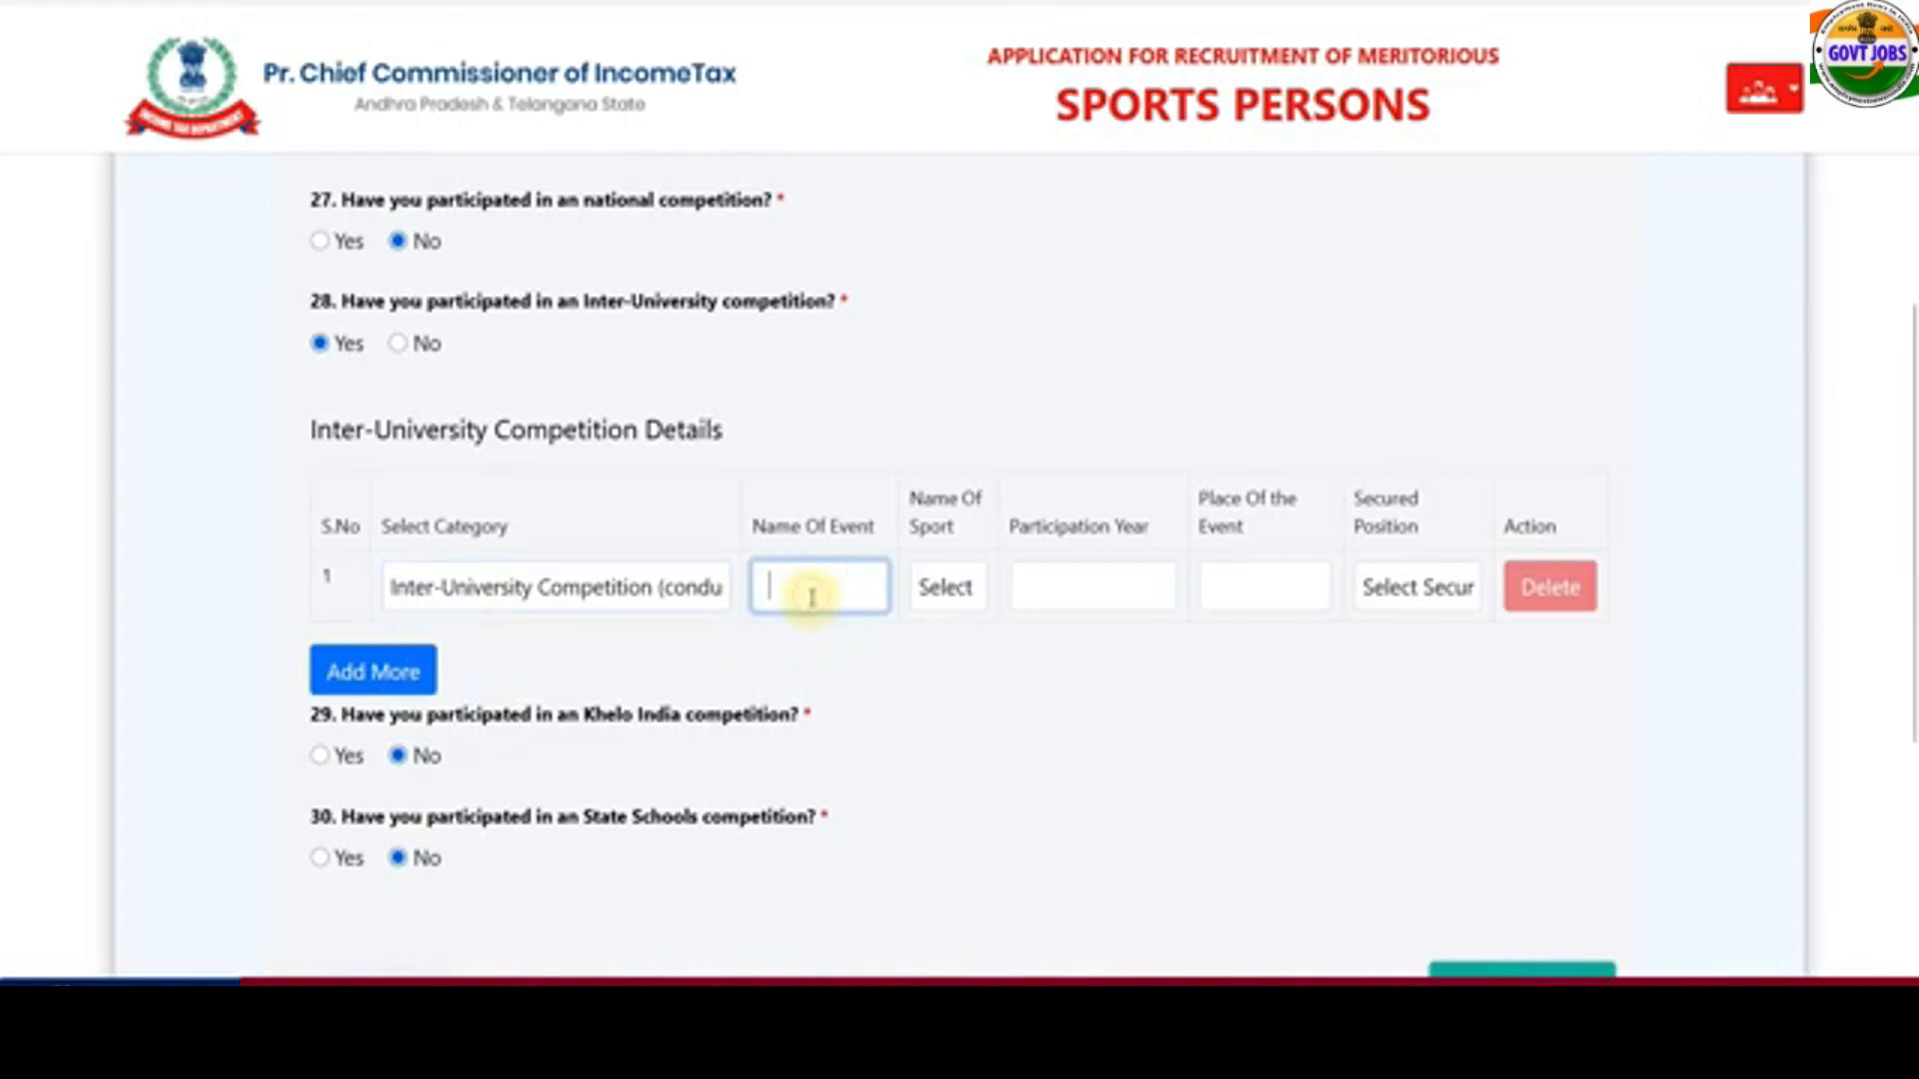
pyautogui.click(948, 597)
pyautogui.click(953, 634)
pyautogui.click(1068, 591)
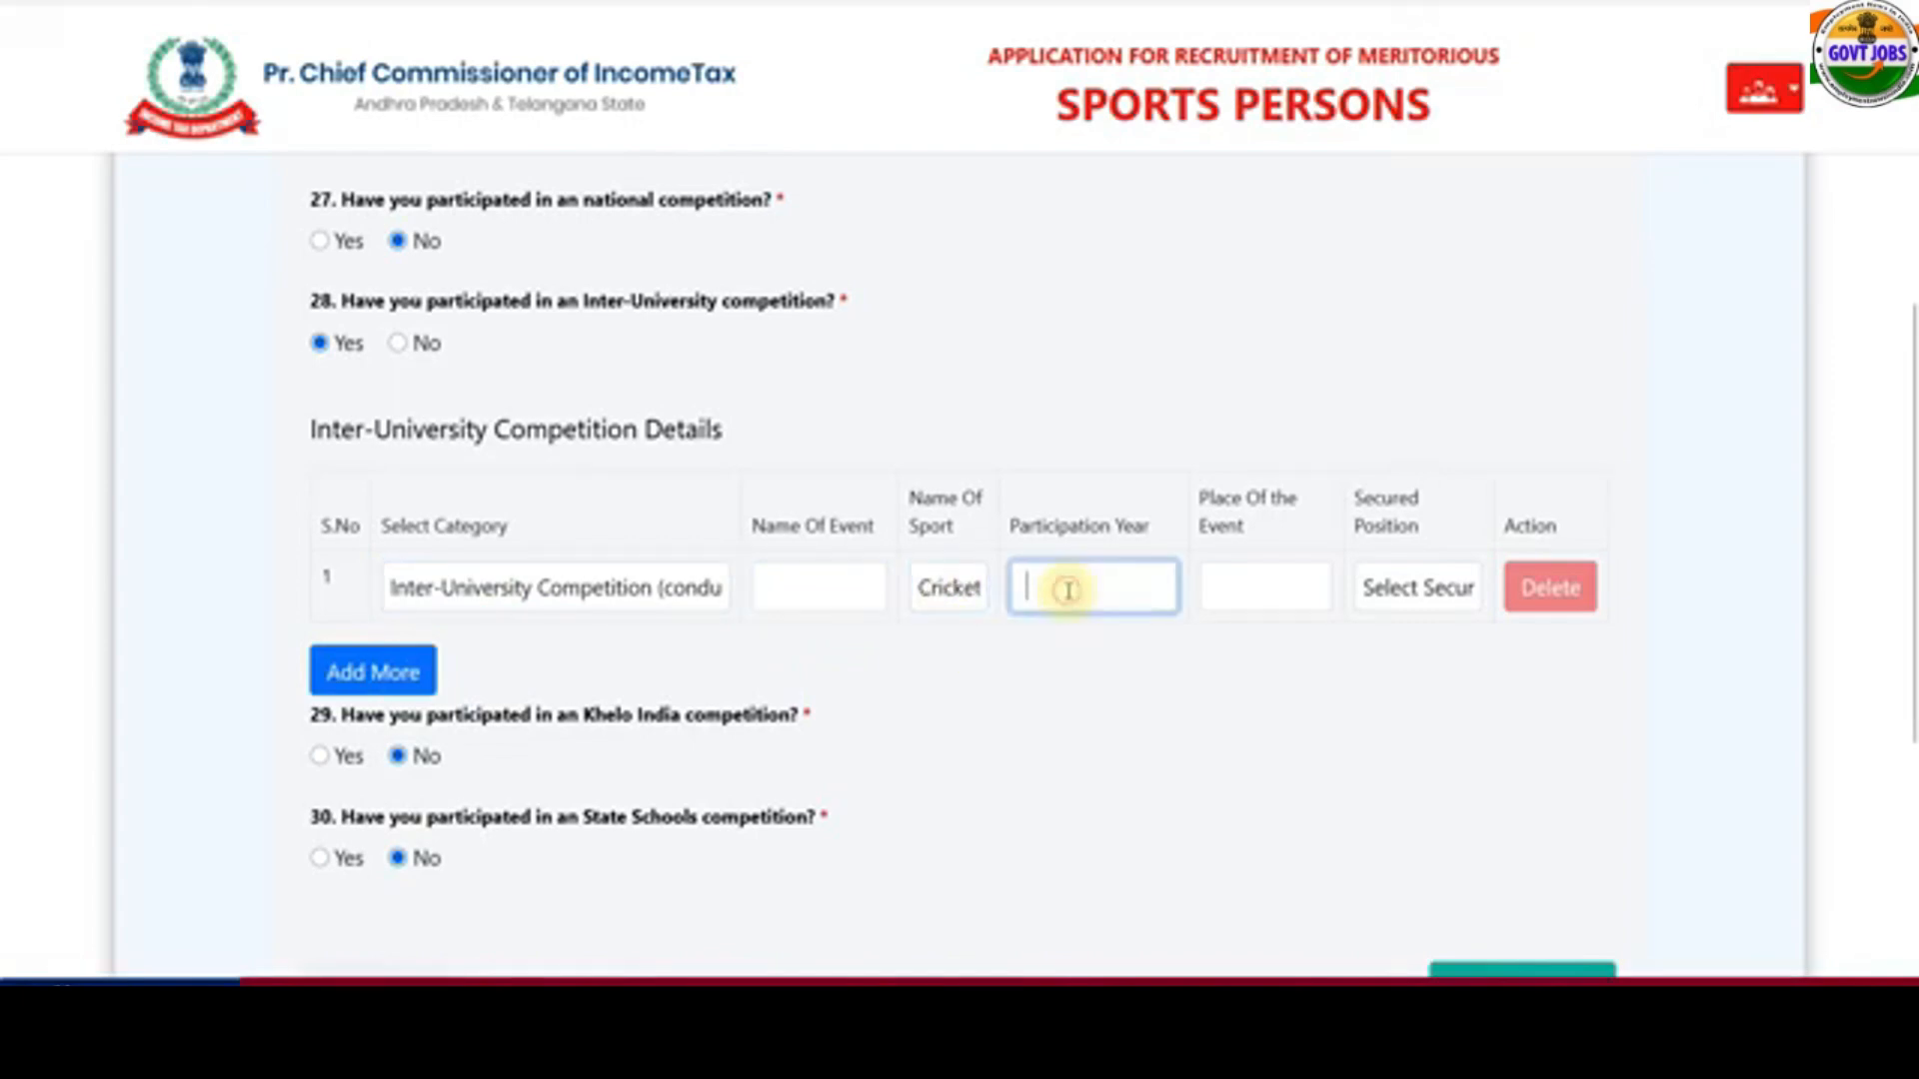
# - Set the Inter-University row's secured position to II and save the section to continue to the achievement upload
pyautogui.click(1272, 589)
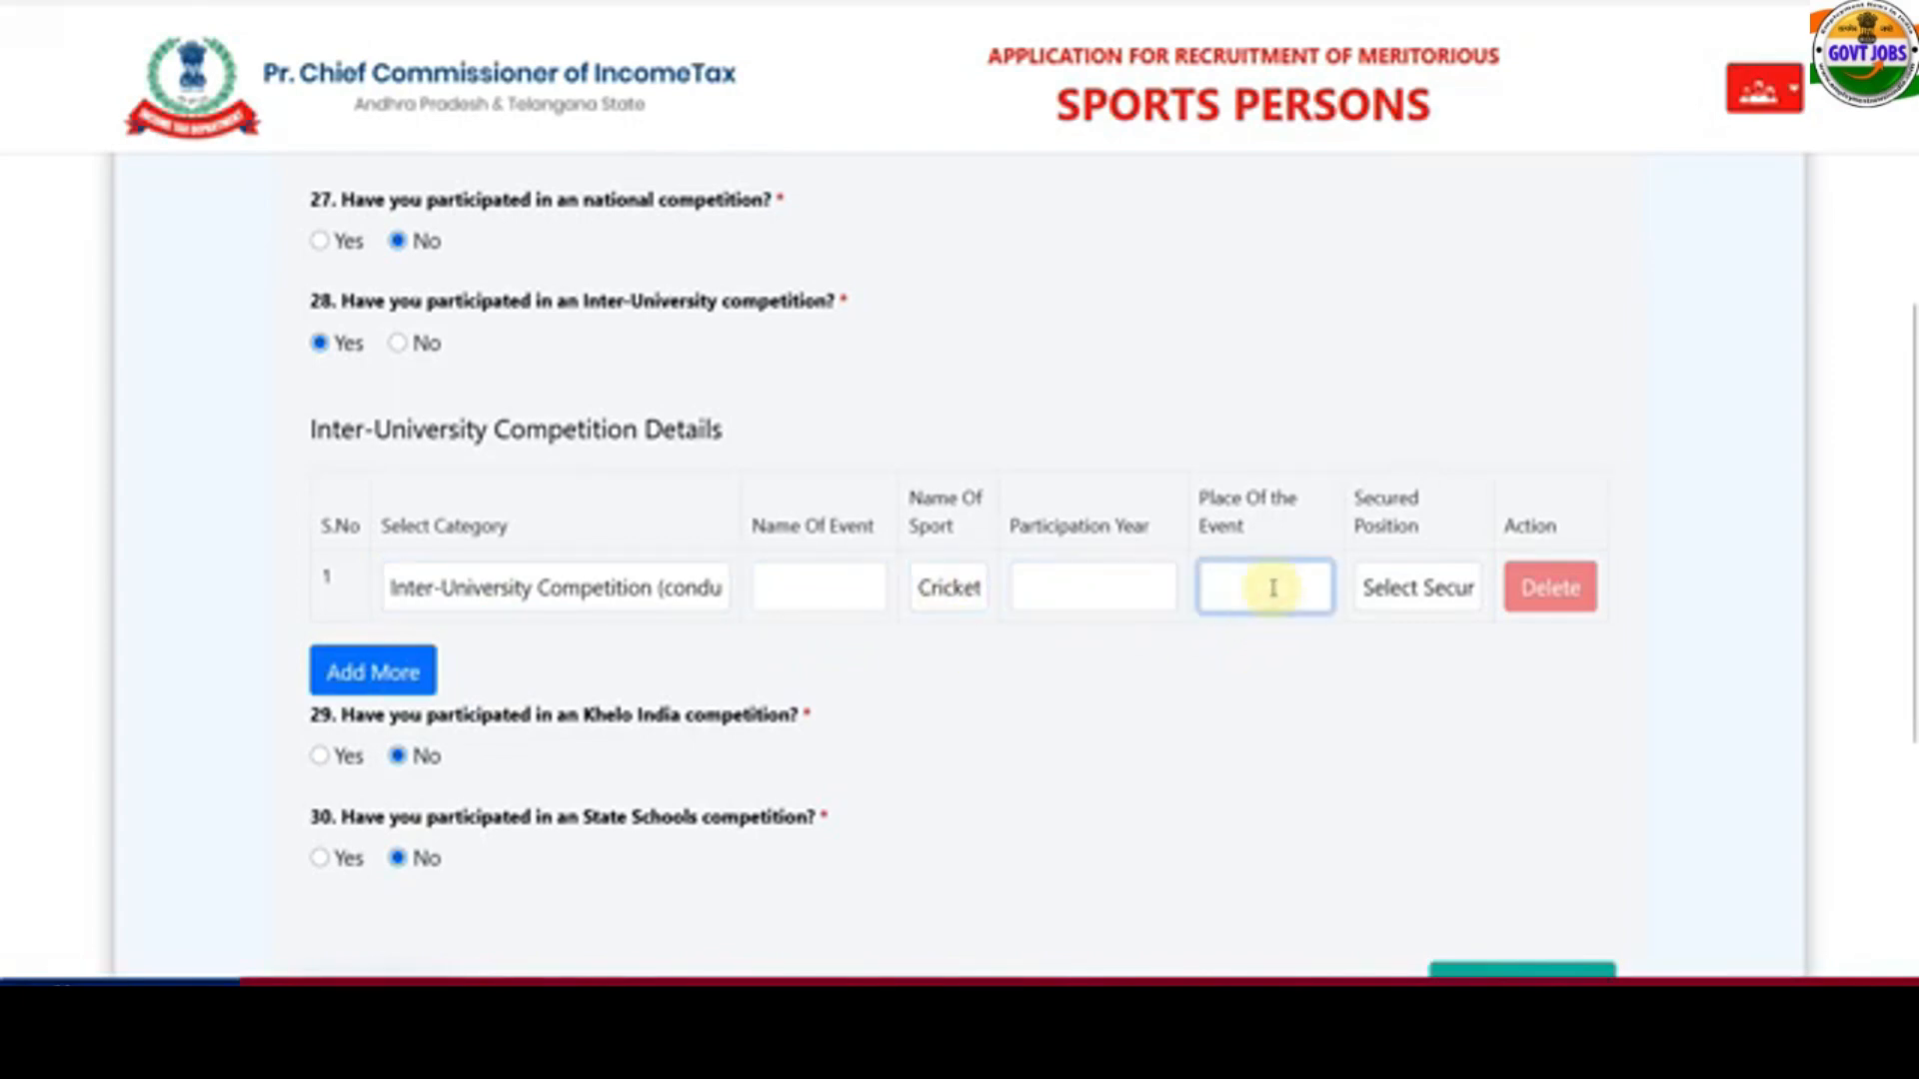
pyautogui.click(1404, 587)
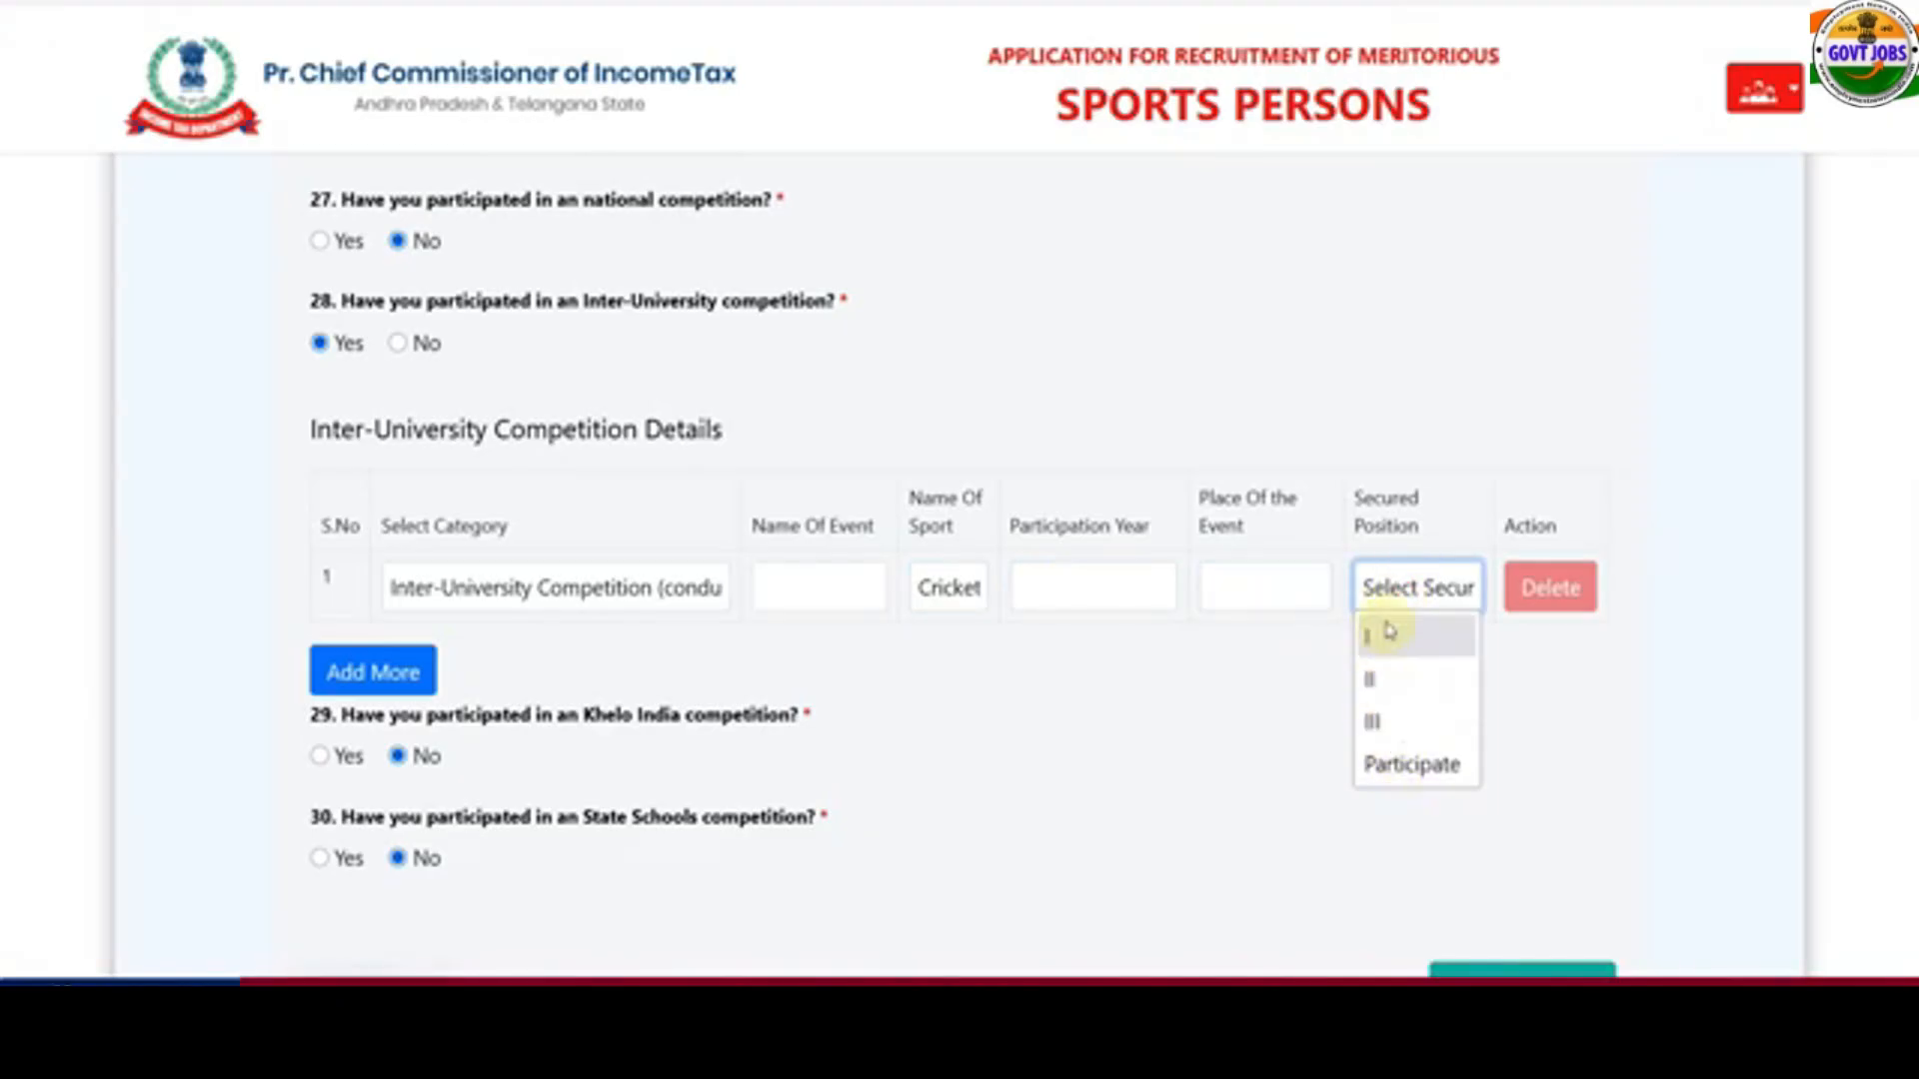
pyautogui.click(1390, 680)
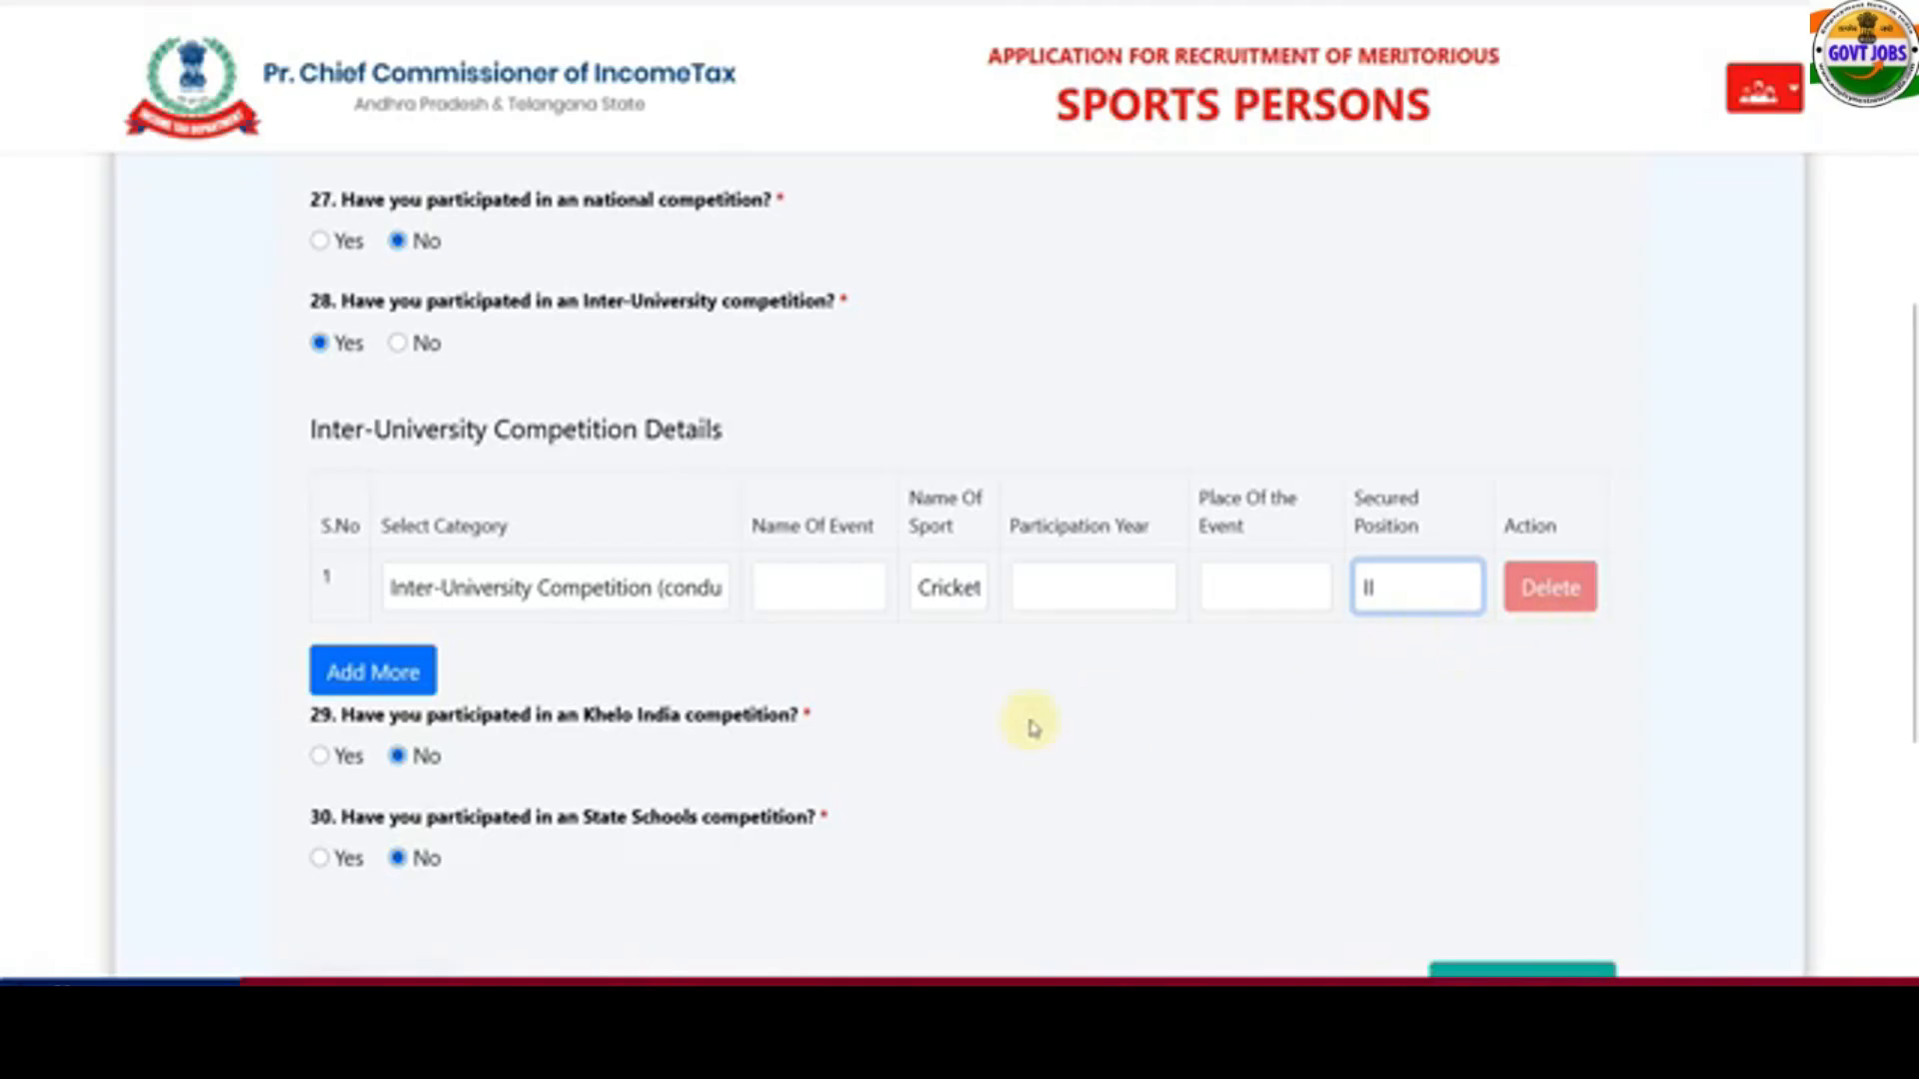
pyautogui.scroll(-2, 1034, 726)
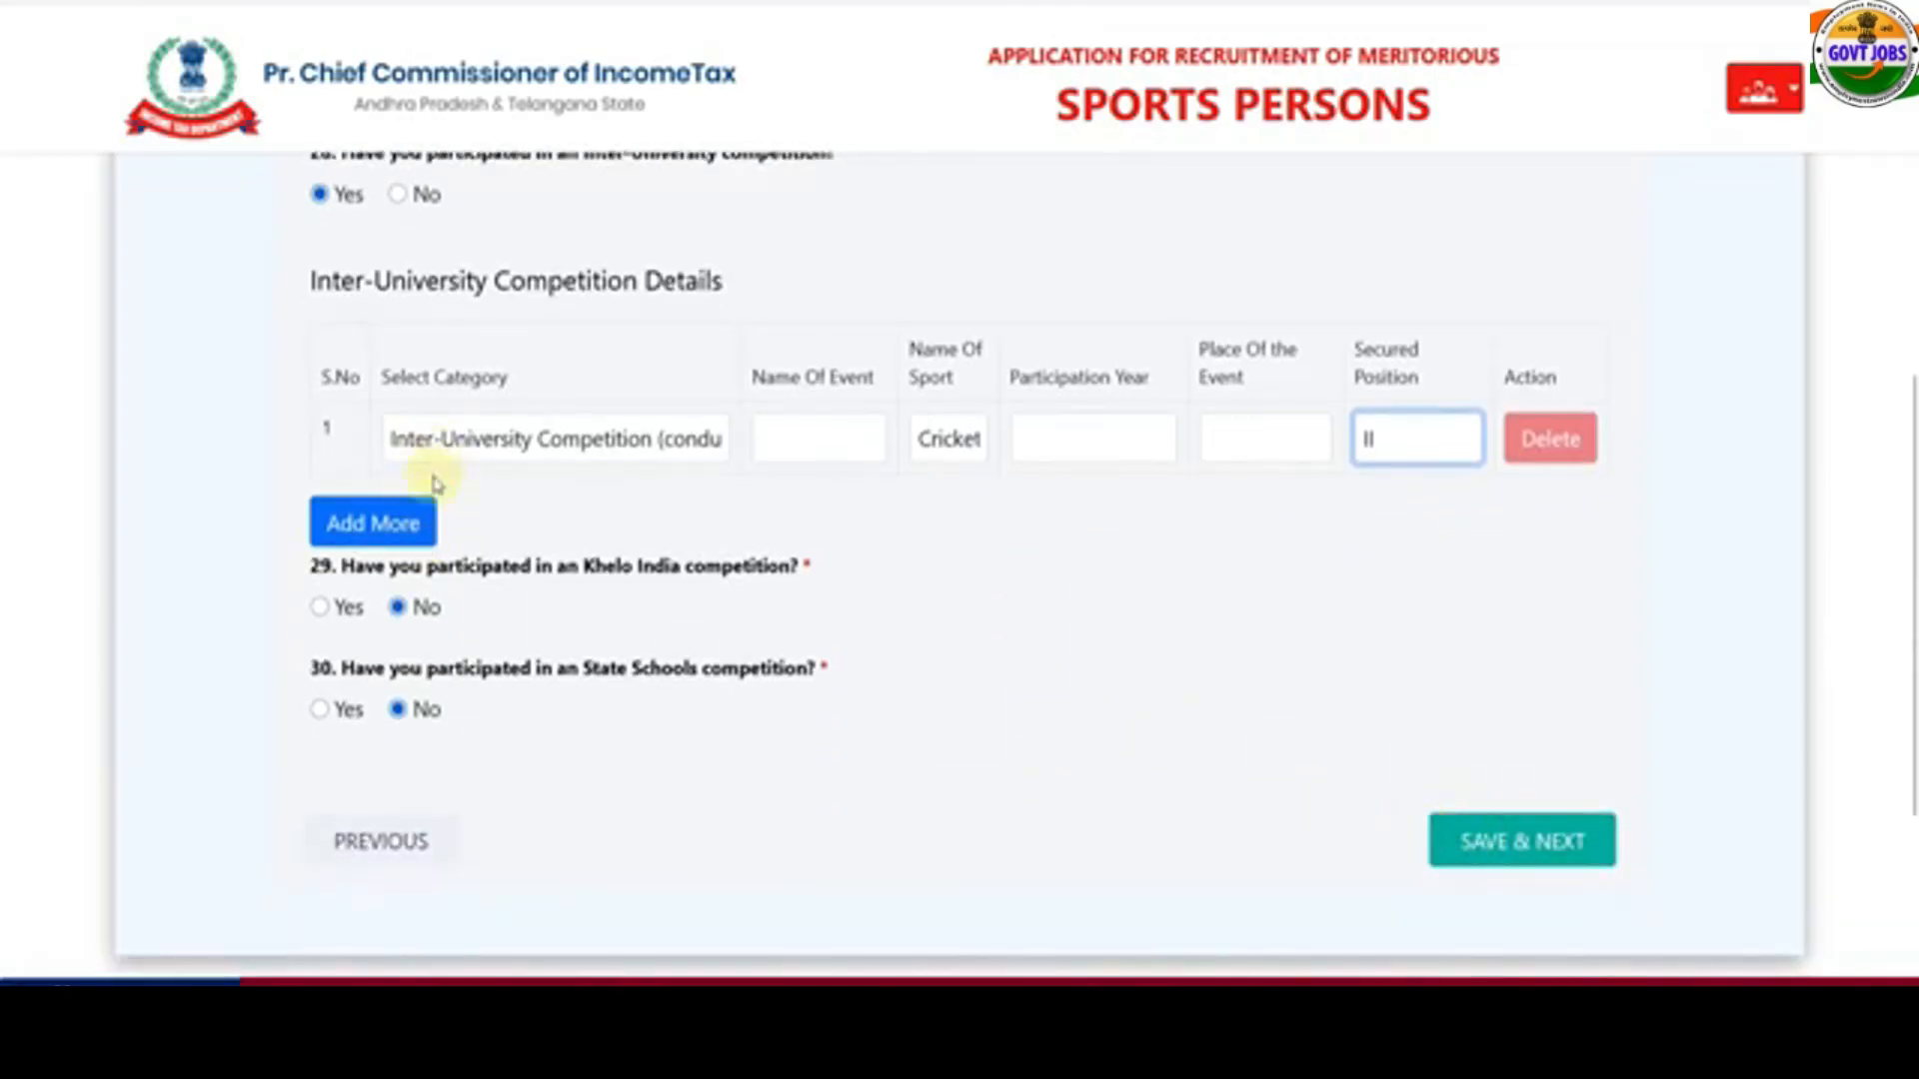
pyautogui.click(1521, 837)
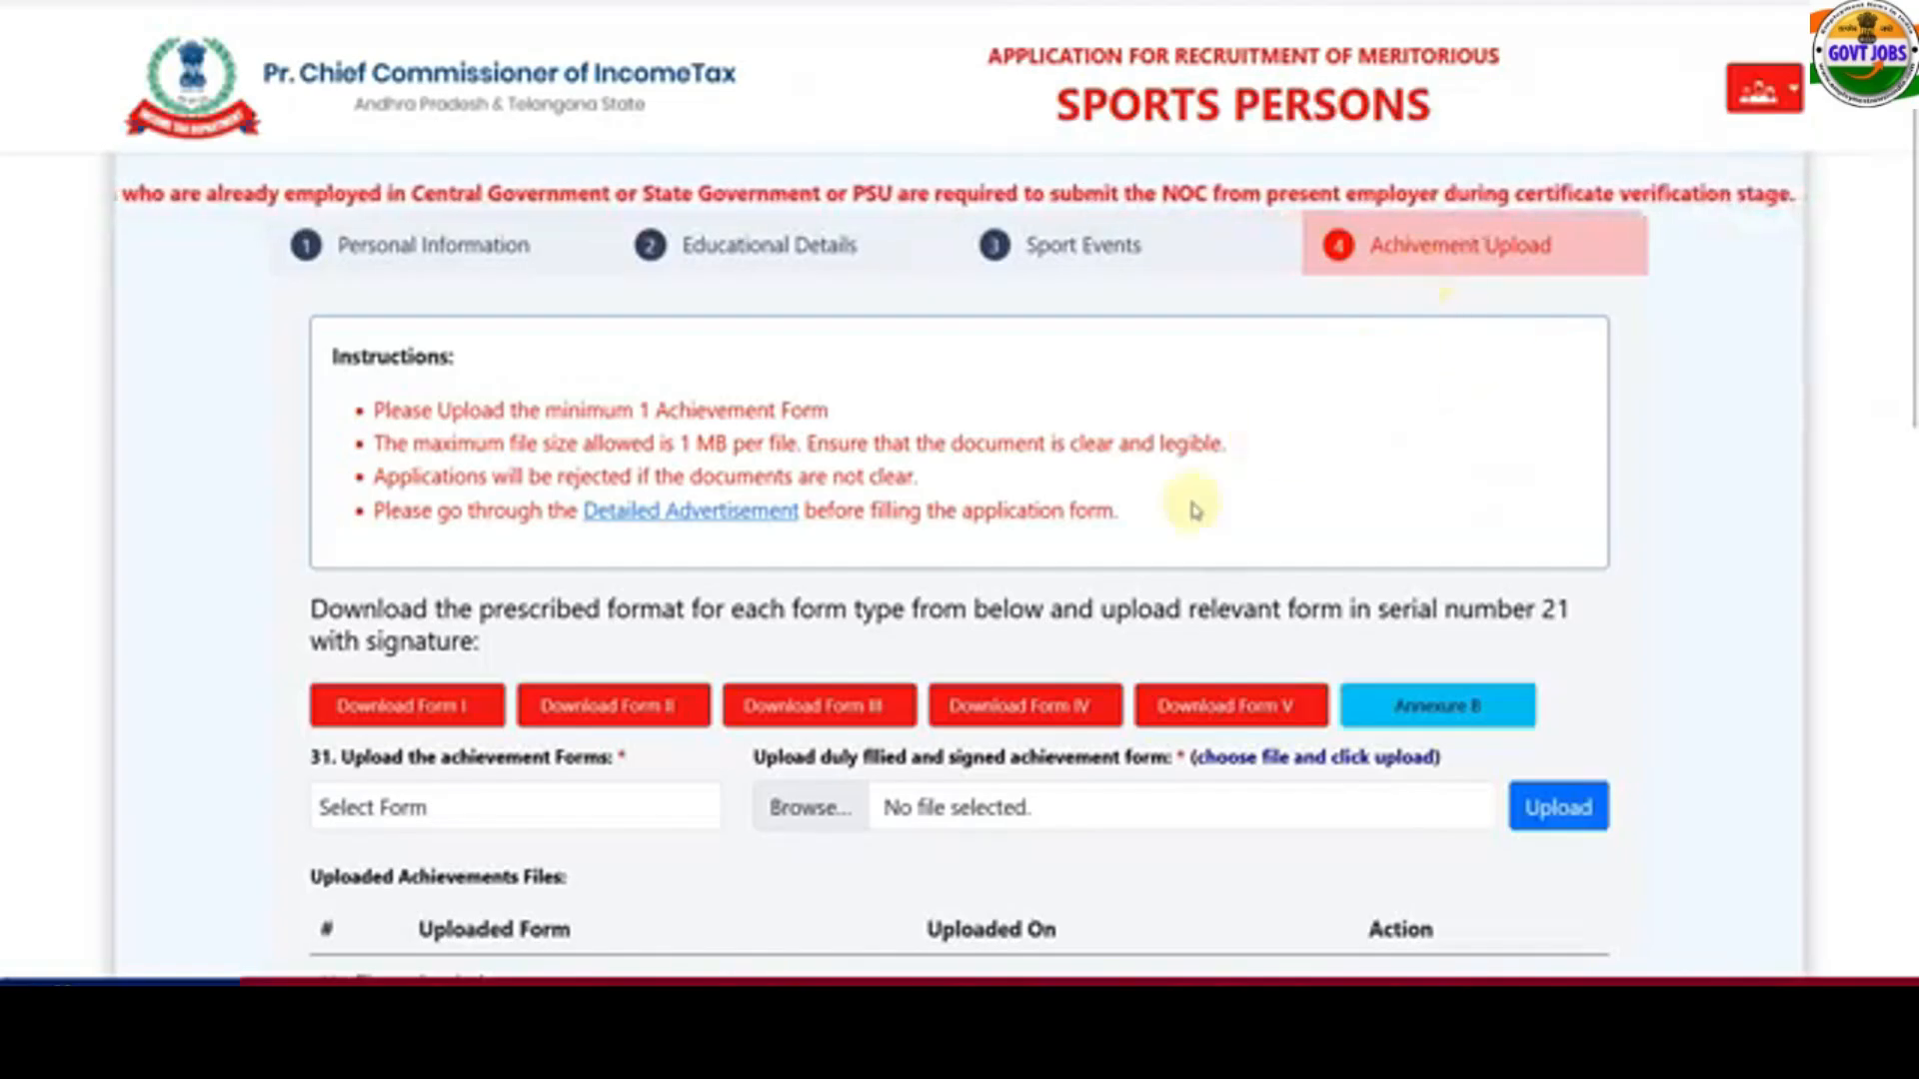
# - Check the achievement upload instructions and the achievement form types offered for upload
pyautogui.scroll(-2, 1194, 504)
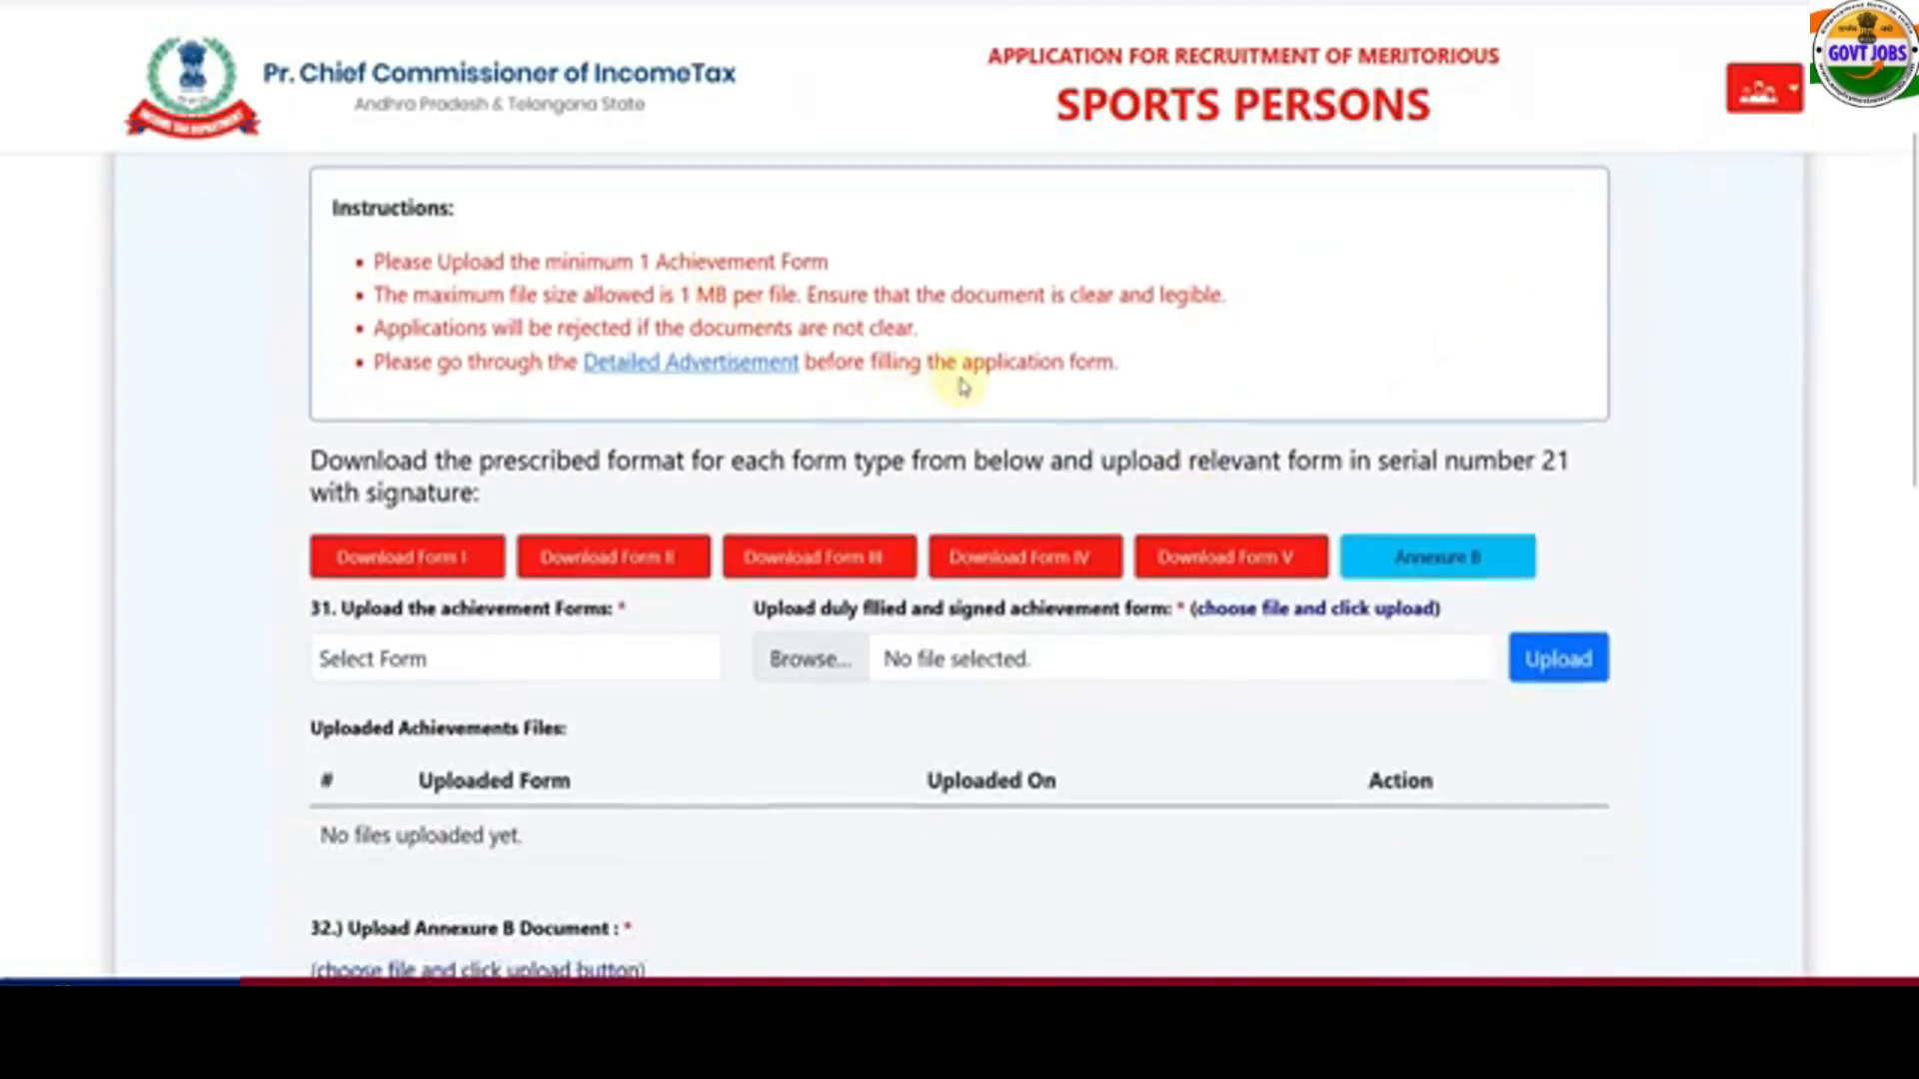
pyautogui.scroll(-2, 960, 378)
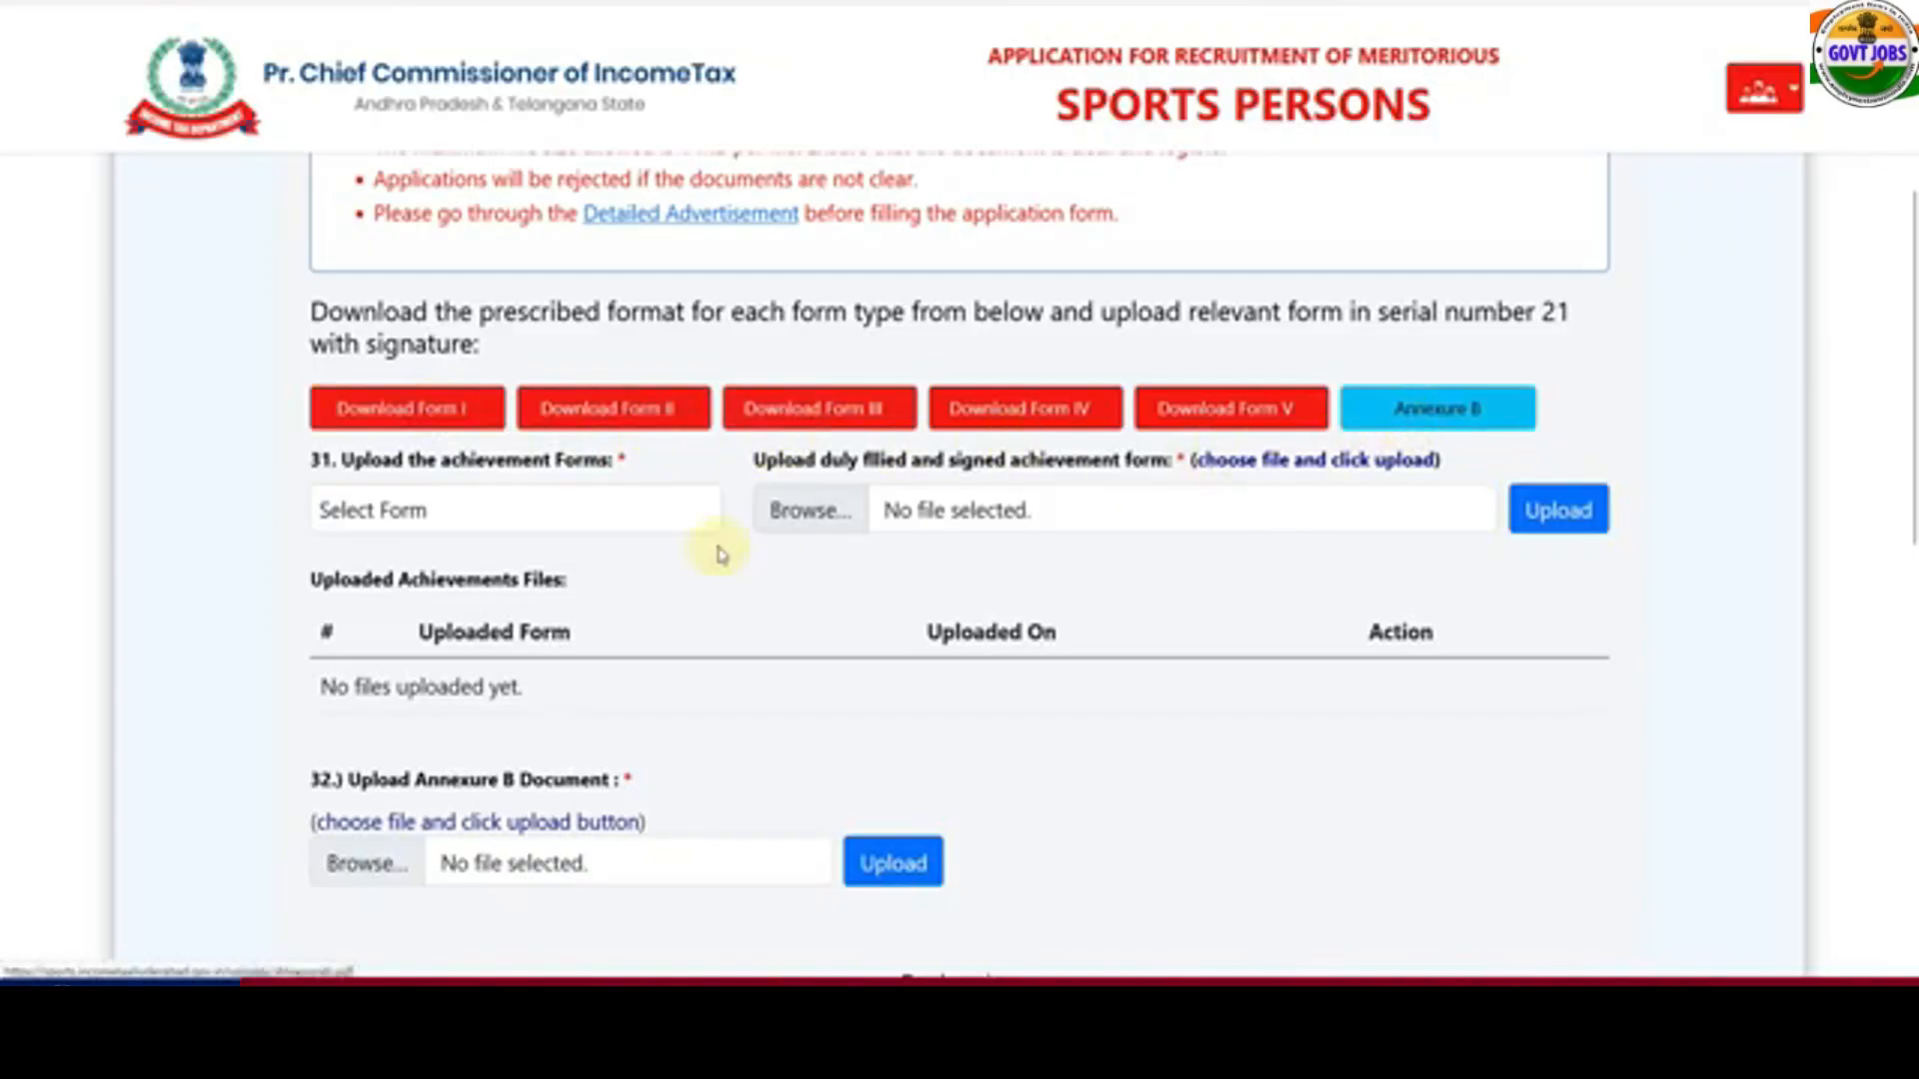
pyautogui.click(482, 517)
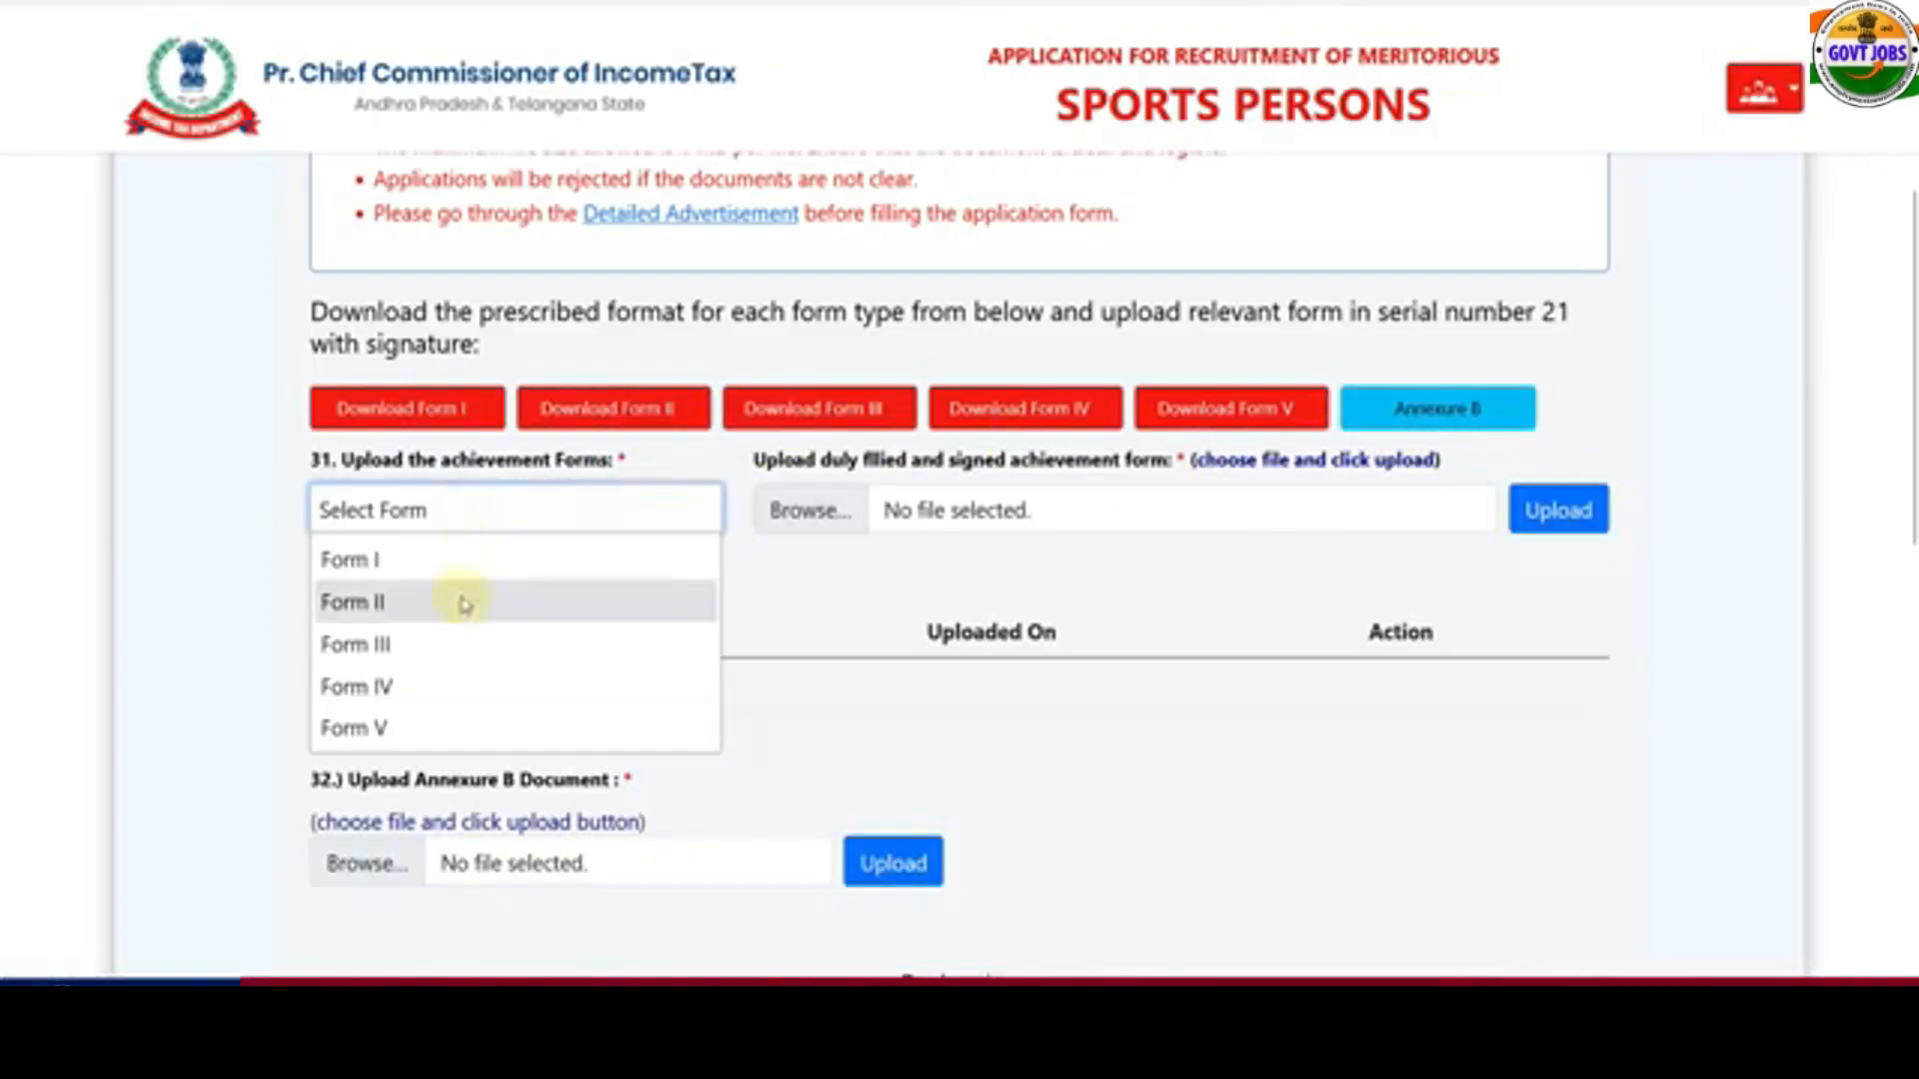
pyautogui.click(175, 522)
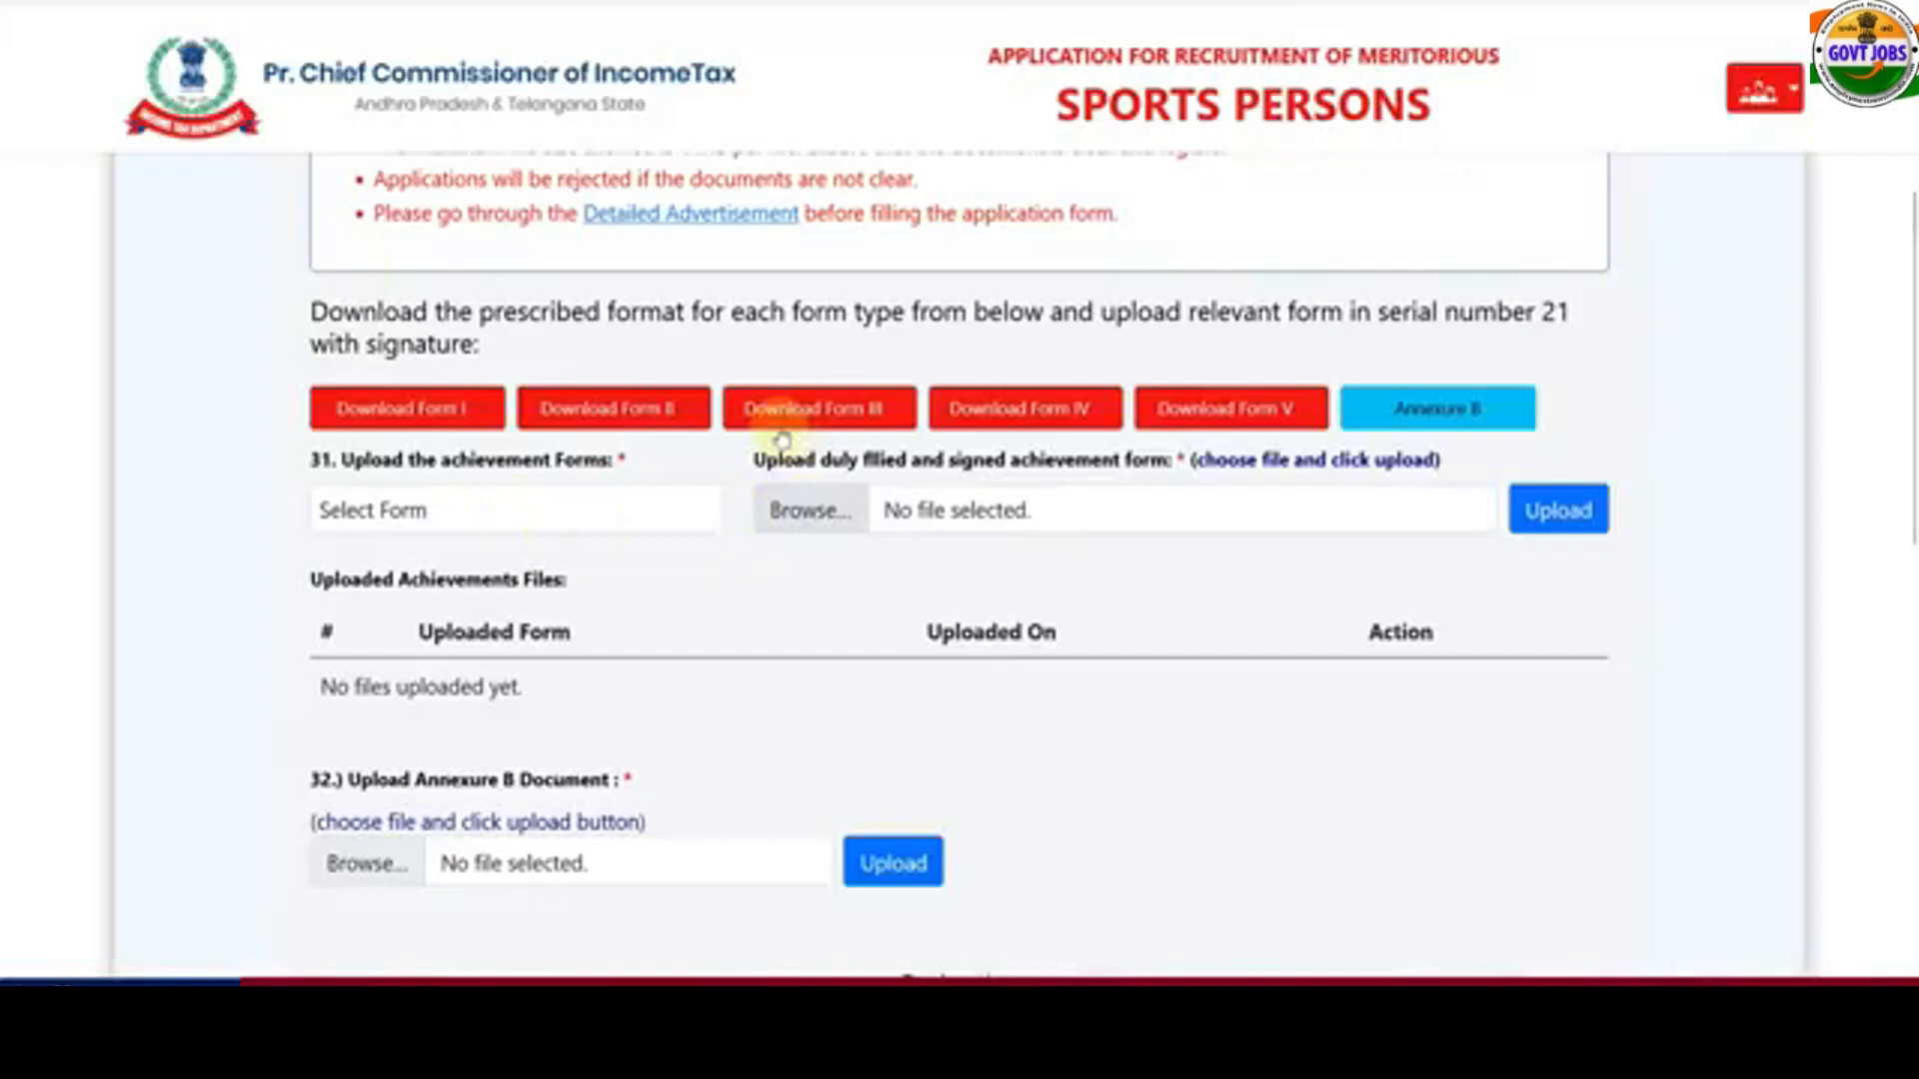
# - Open the prescribed Form III and read through the inter-university sports certificate format
pyautogui.click(782, 438)
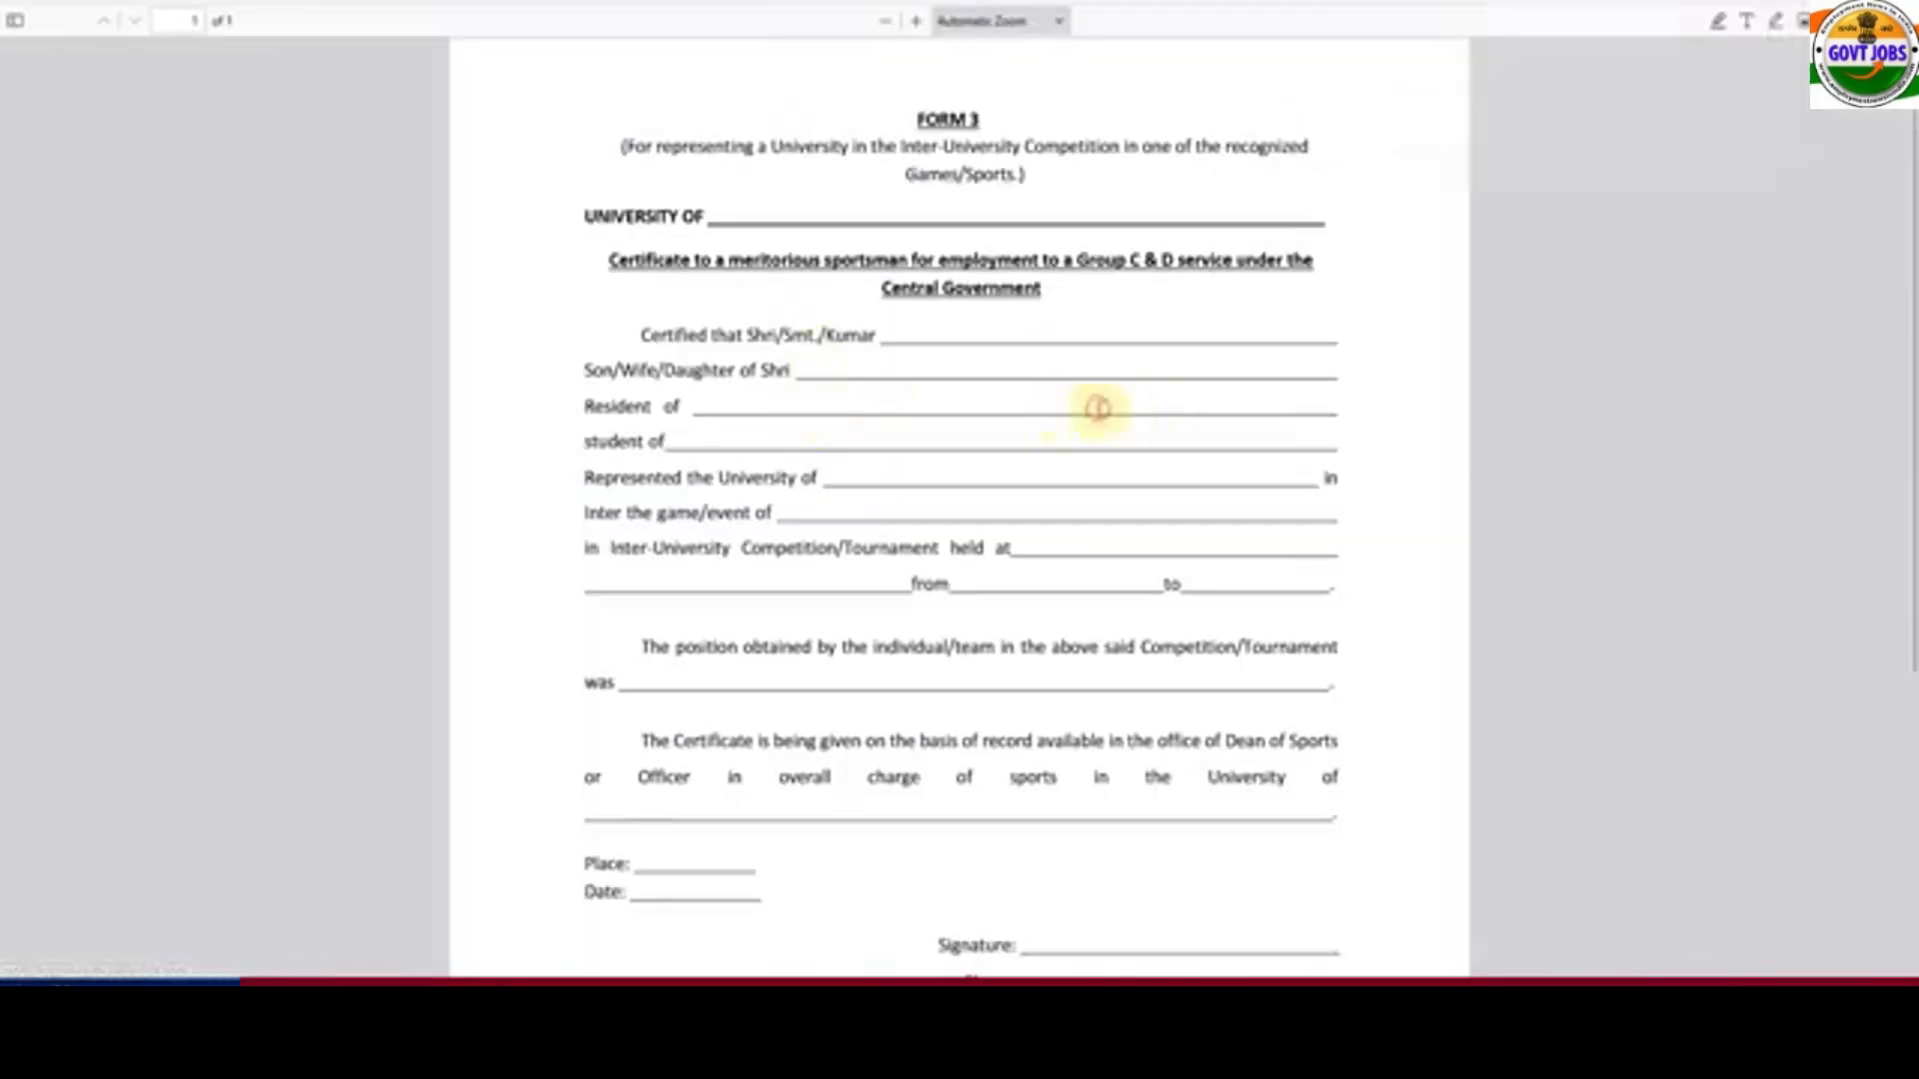
pyautogui.scroll(-4, 976, 513)
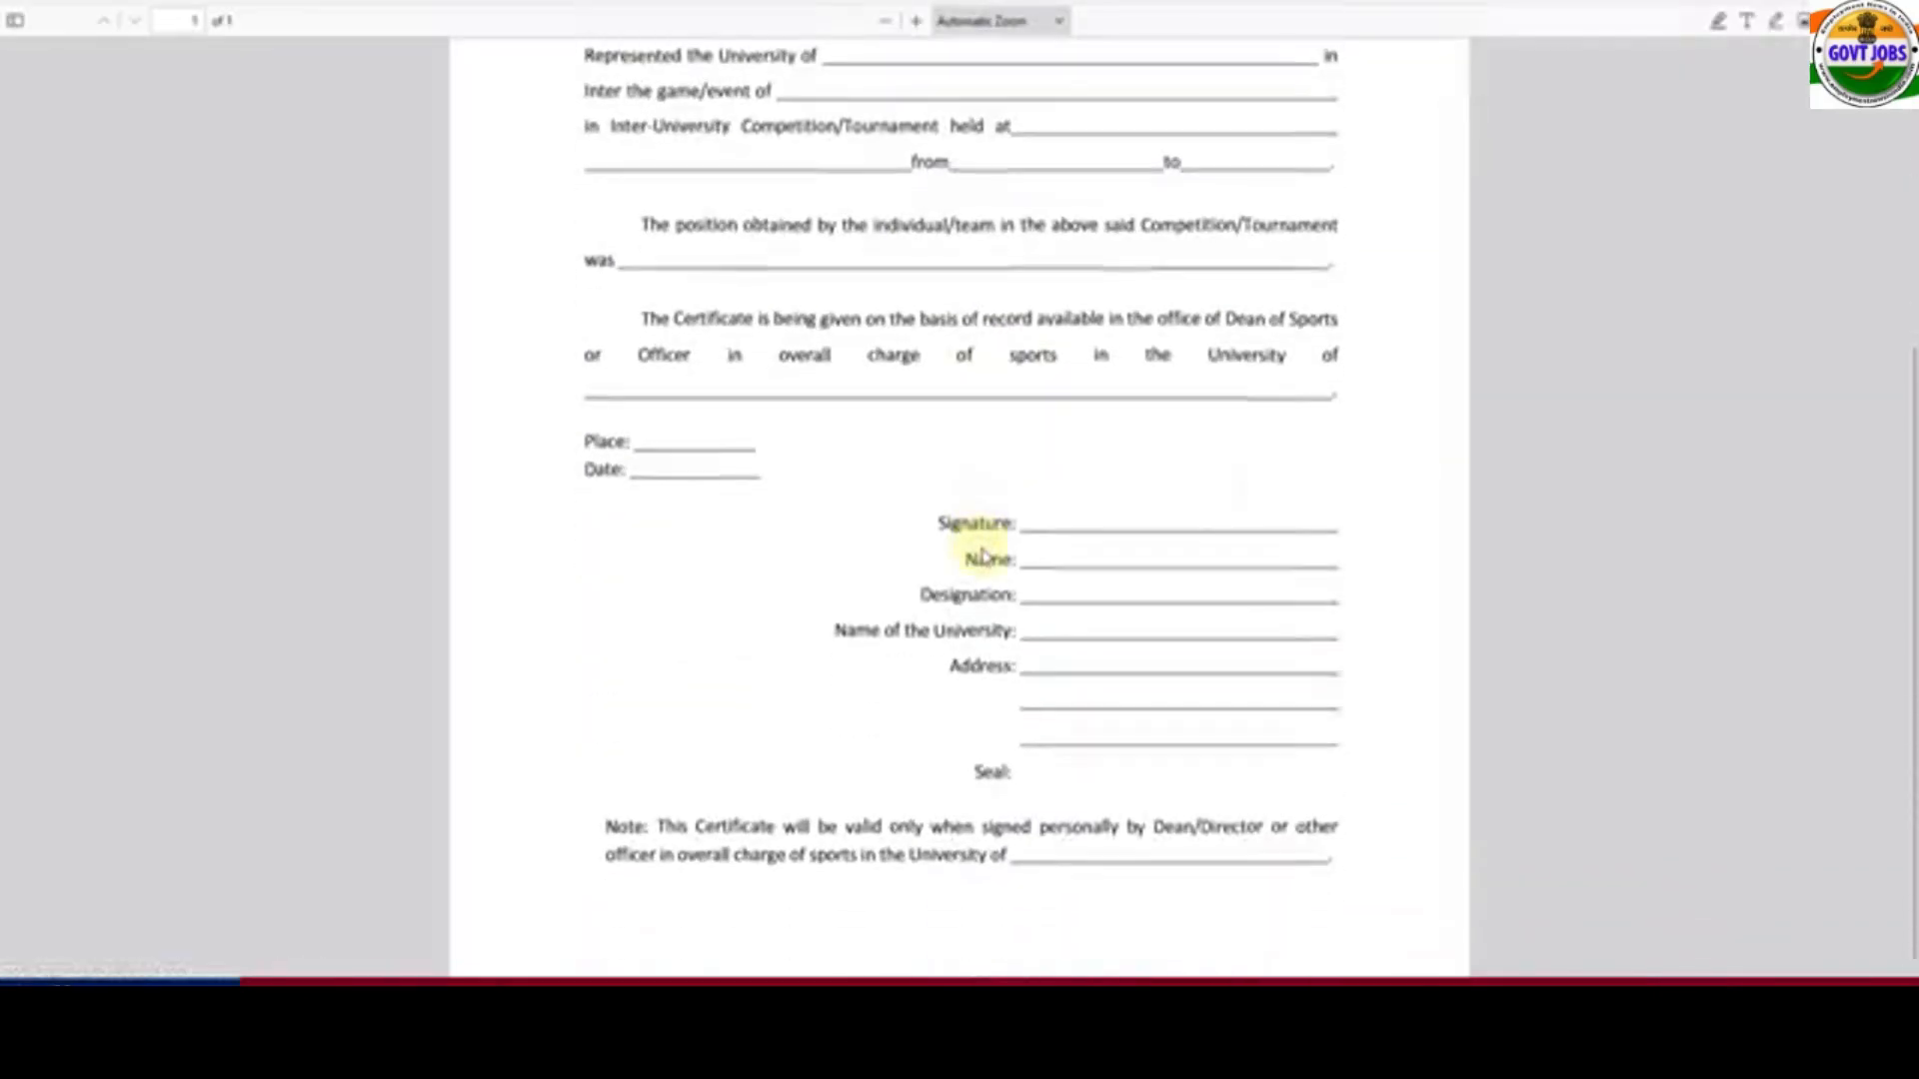
pyautogui.scroll(5, 978, 544)
# - Read the notification's table of competitions, certificate-awarding authorities and the corresponding Forms 1 to 5
pyautogui.scroll(-4, 866, 316)
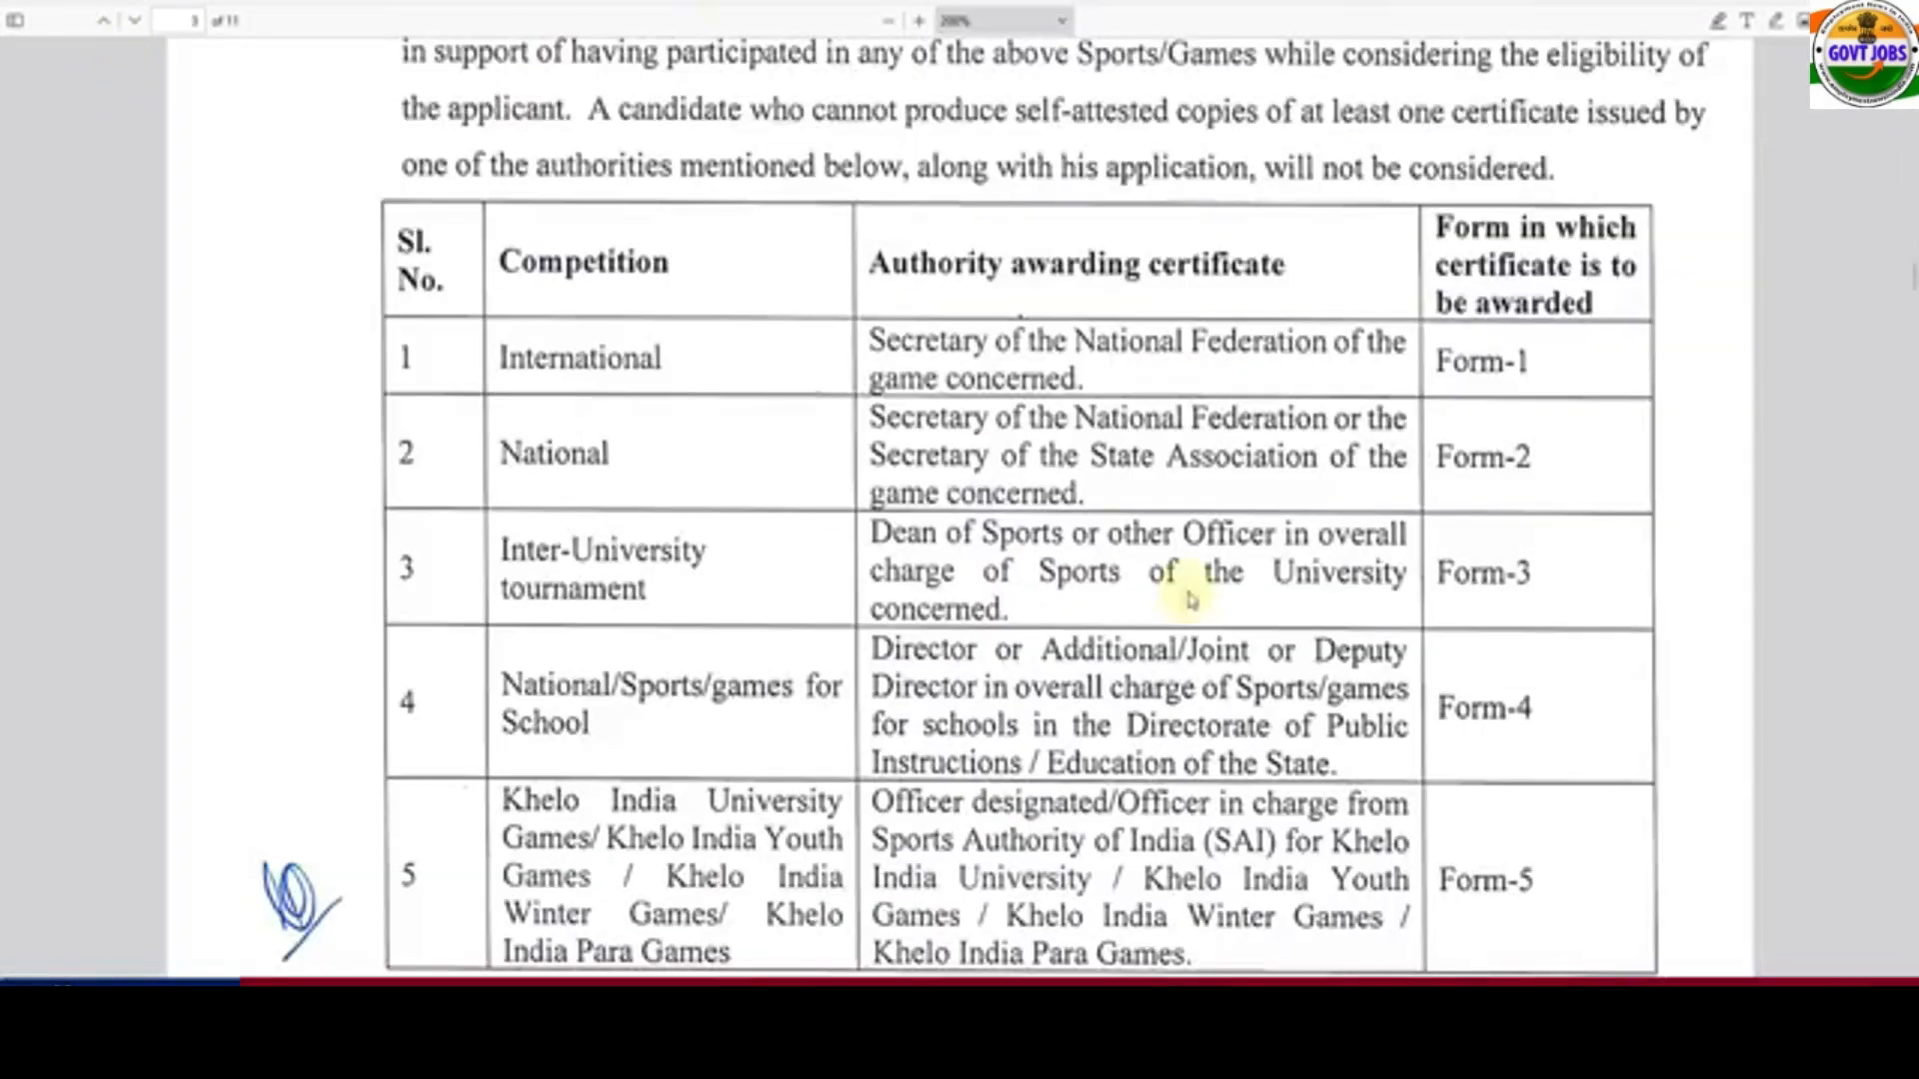
pyautogui.scroll(-3, 1149, 600)
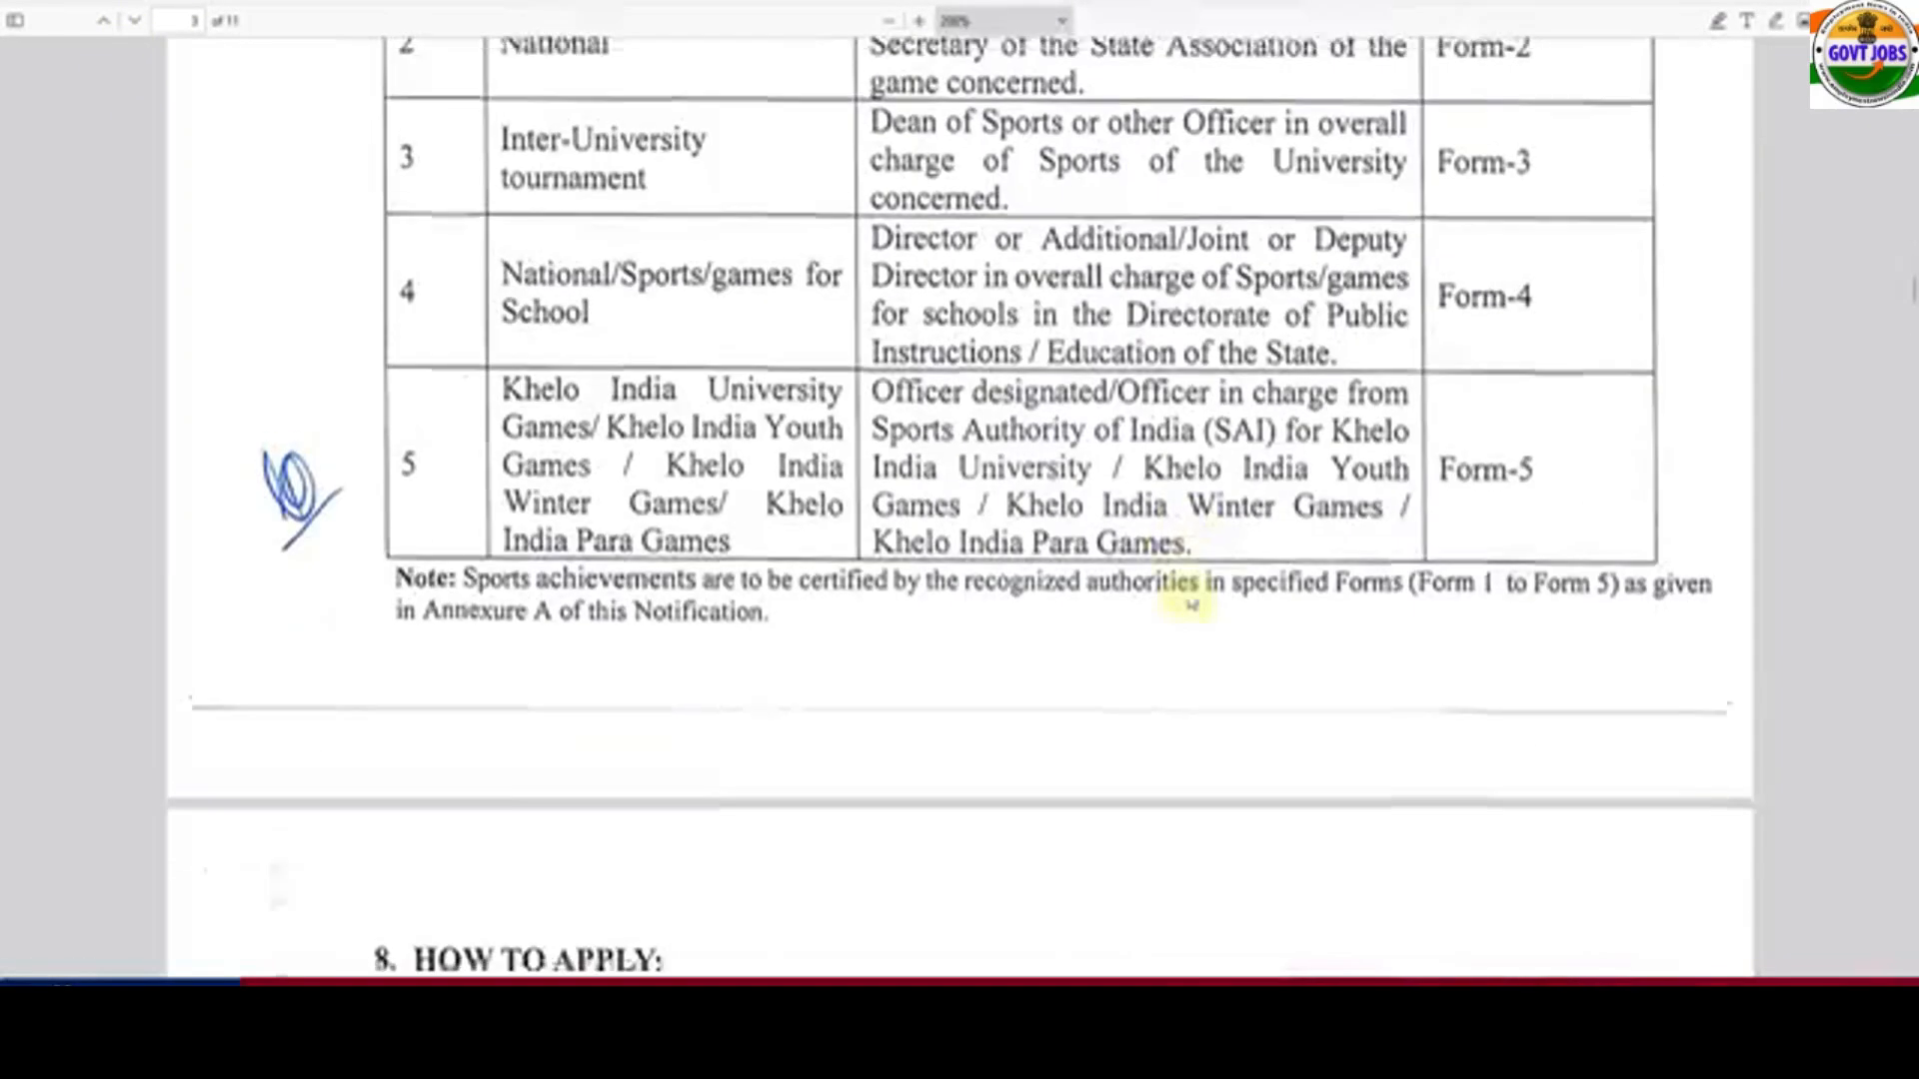
pyautogui.scroll(3, 1191, 603)
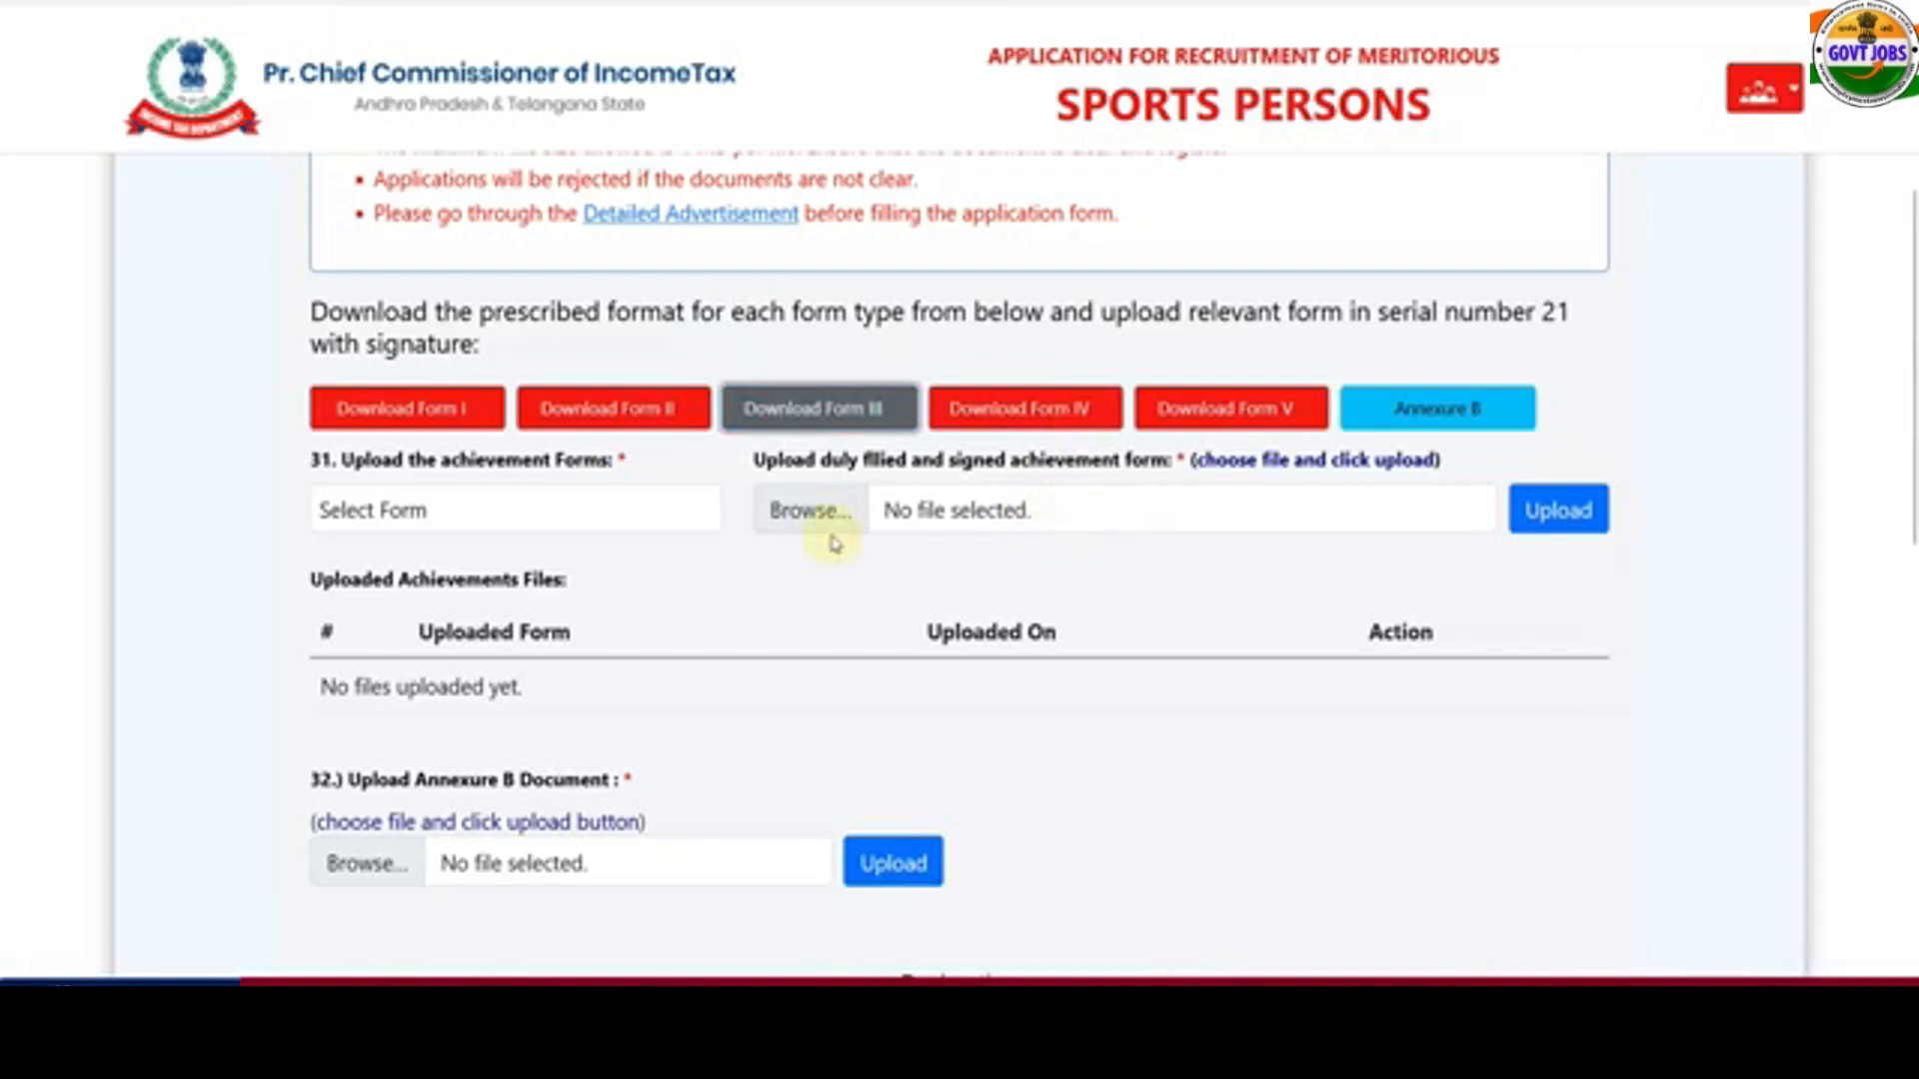
# - Check the Annexure B upload requirement and open the Annexure B self-declaration format
pyautogui.scroll(-3, 672, 634)
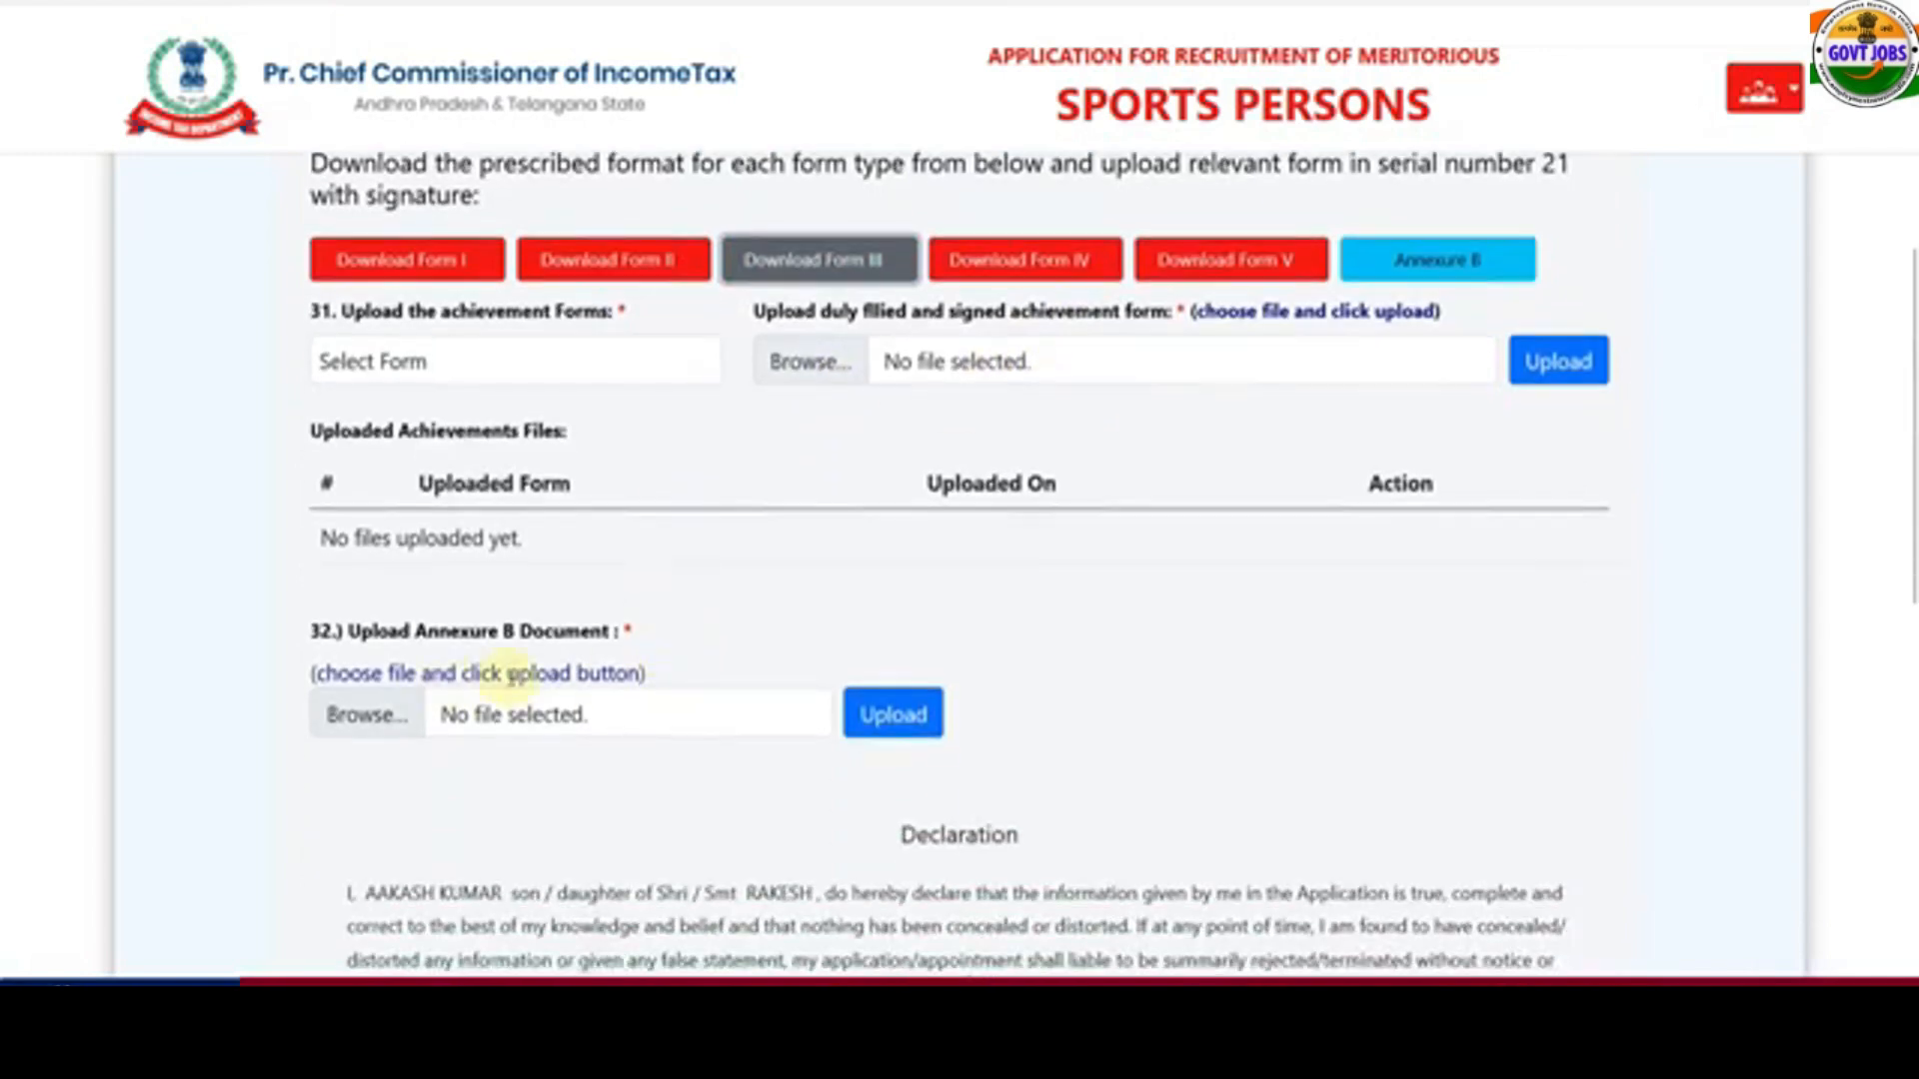
pyautogui.scroll(3, 744, 657)
pyautogui.click(1426, 416)
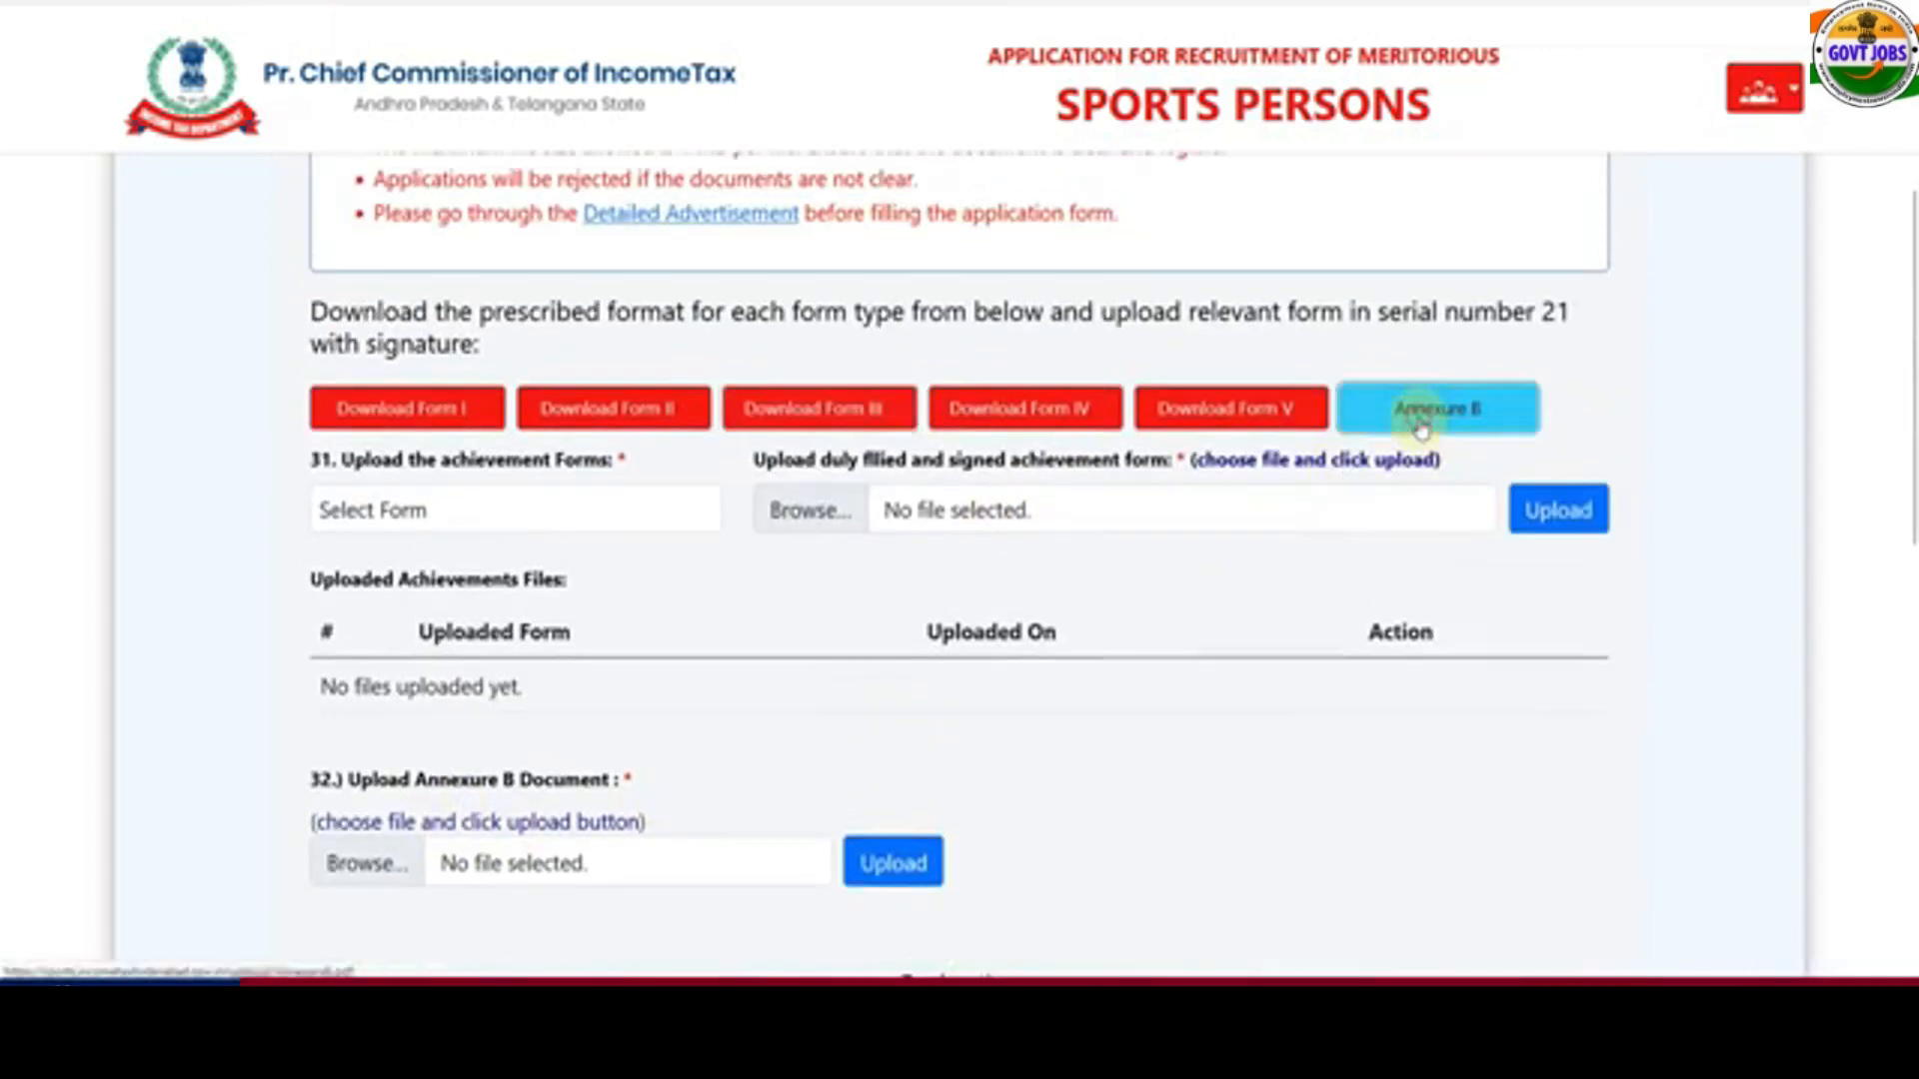
pyautogui.click(1011, 420)
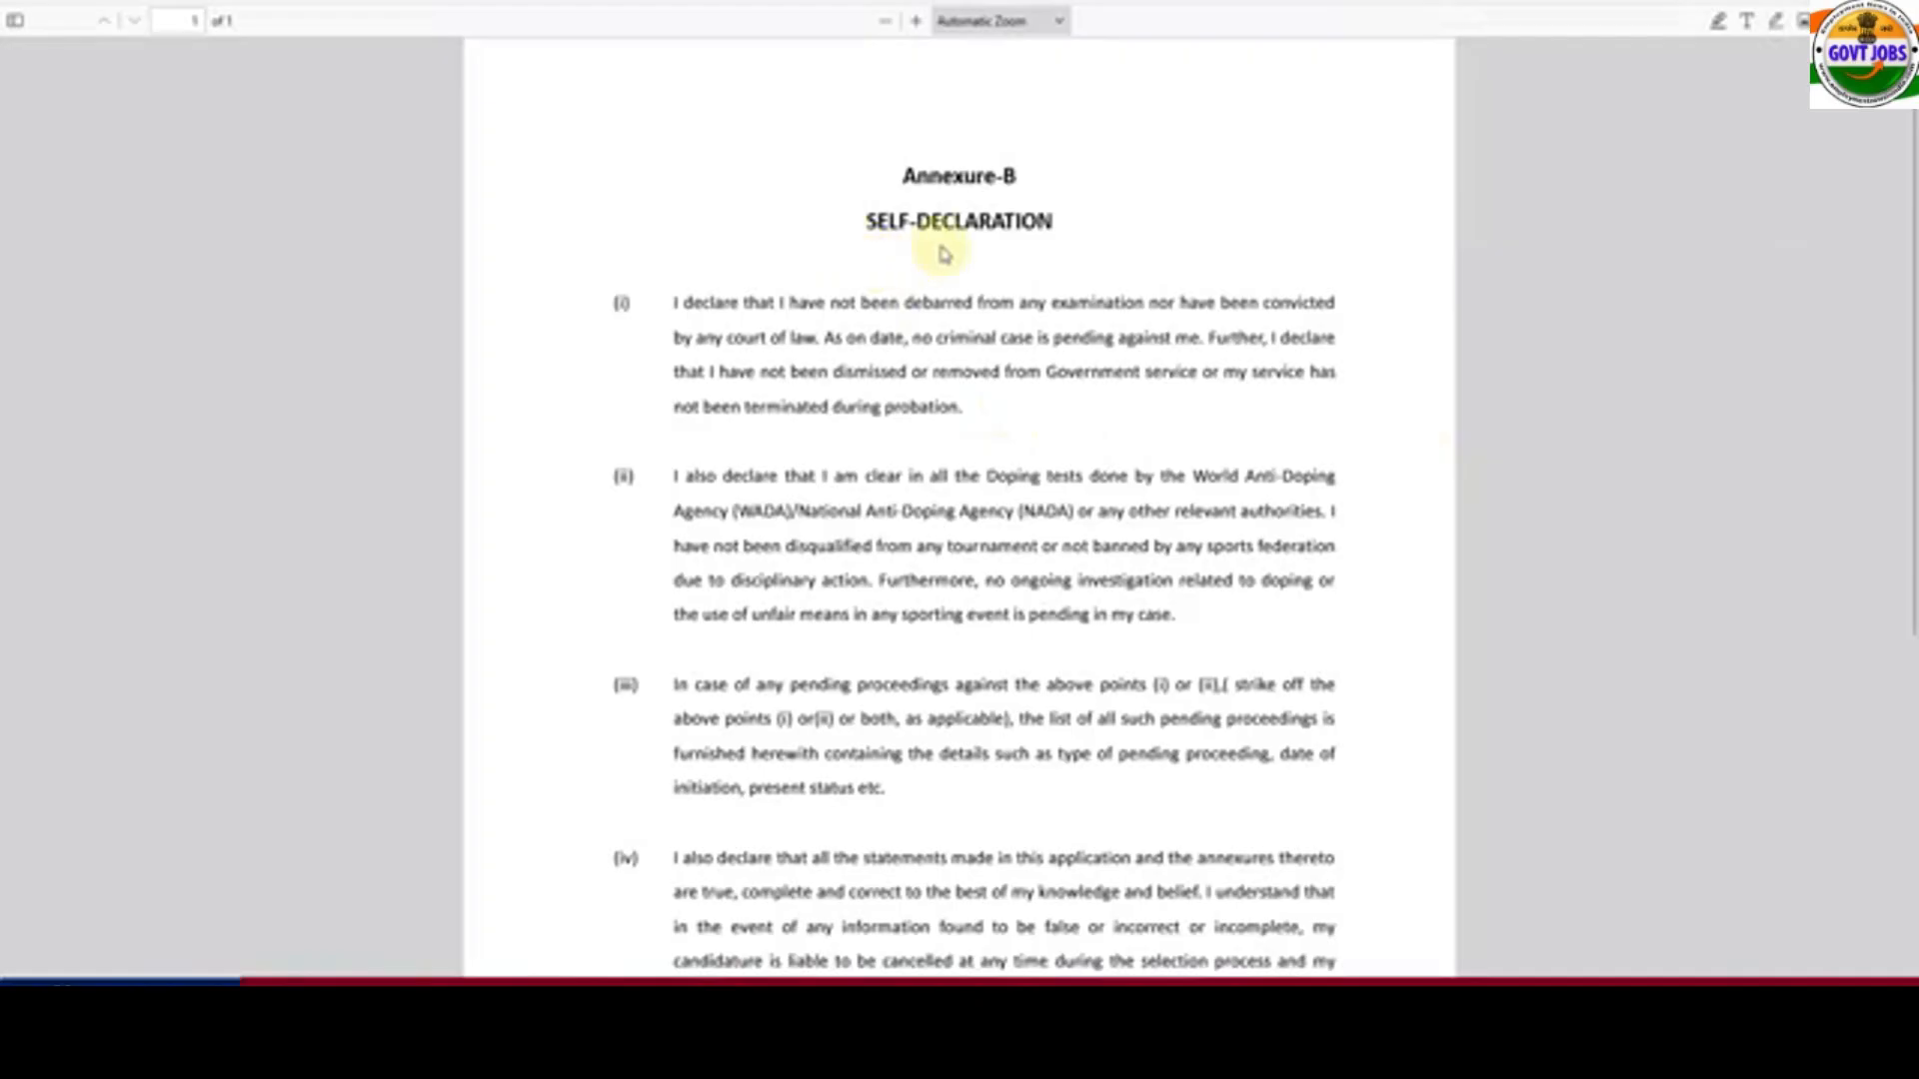
# - Read the Annexure B self-declaration through to its date and signature lines, and return to the application form
pyautogui.scroll(-5, 1010, 446)
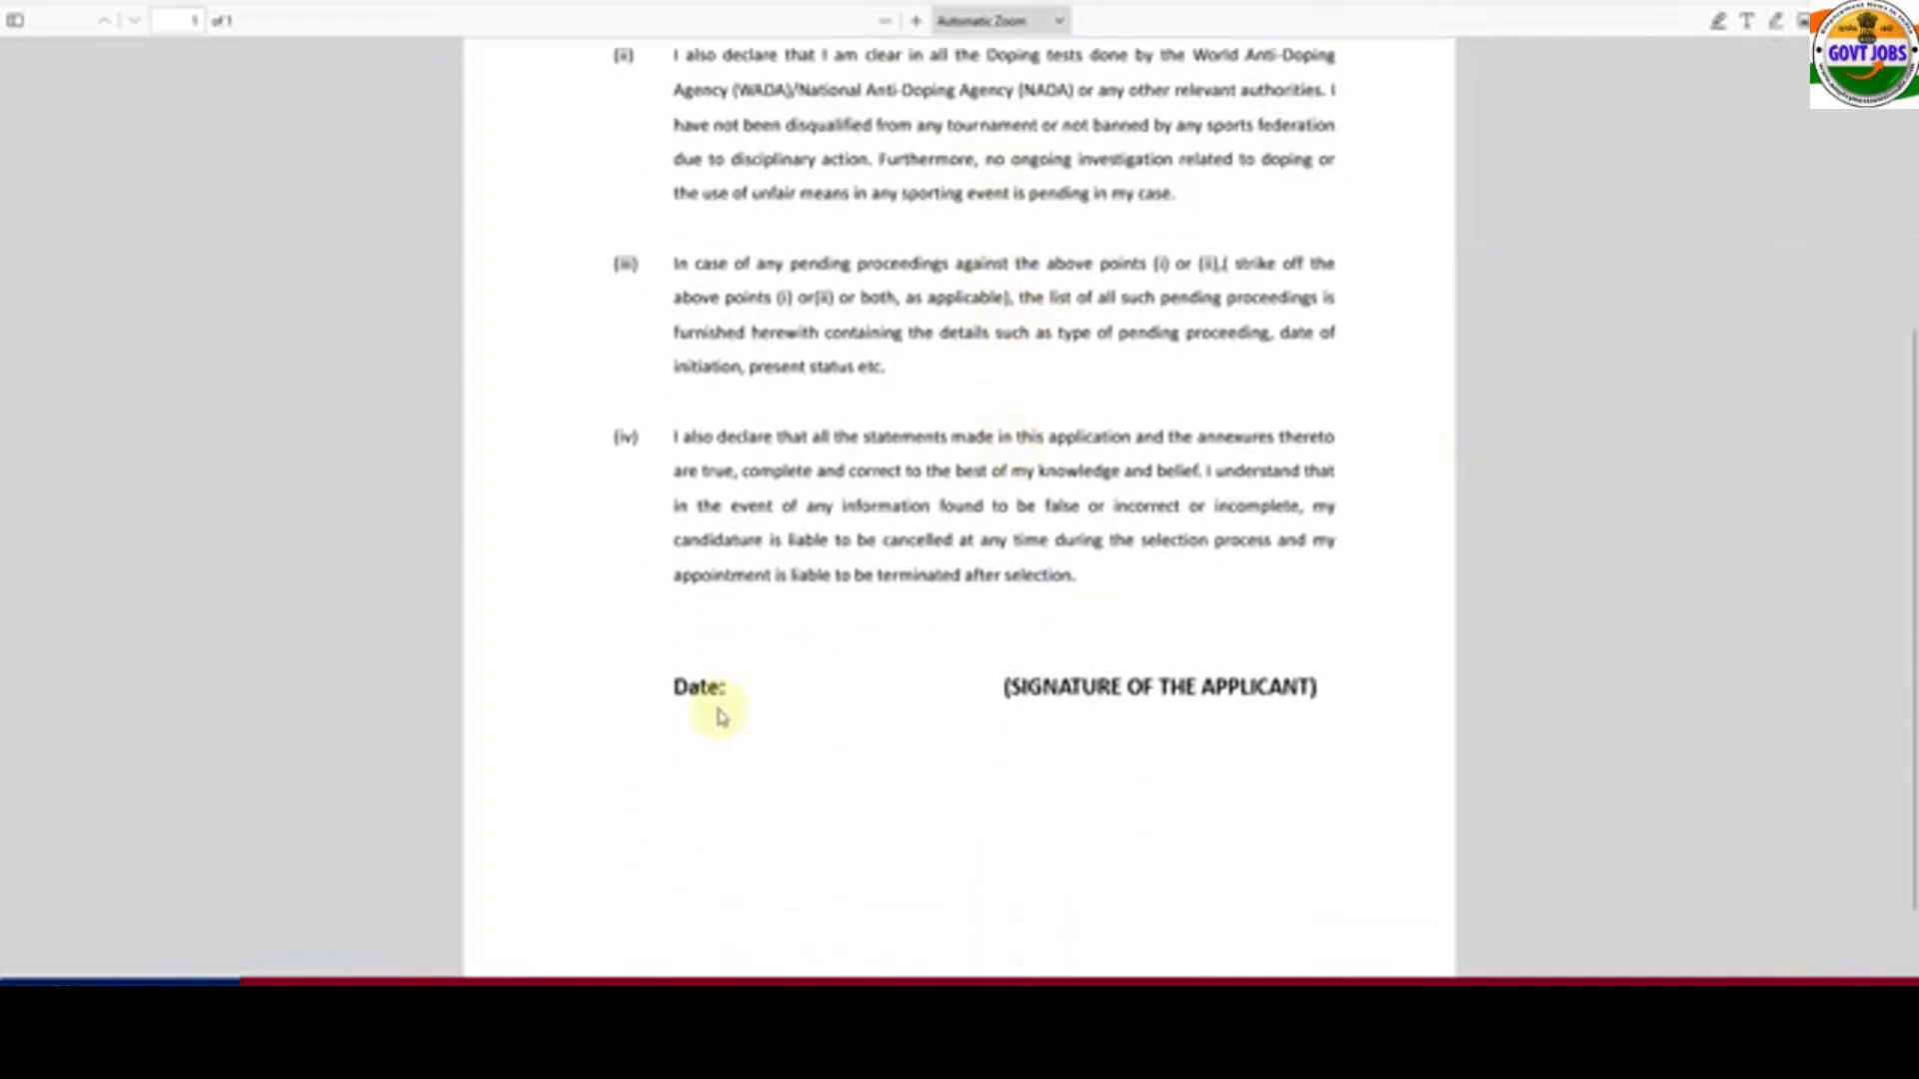
pyautogui.scroll(-1, 1165, 665)
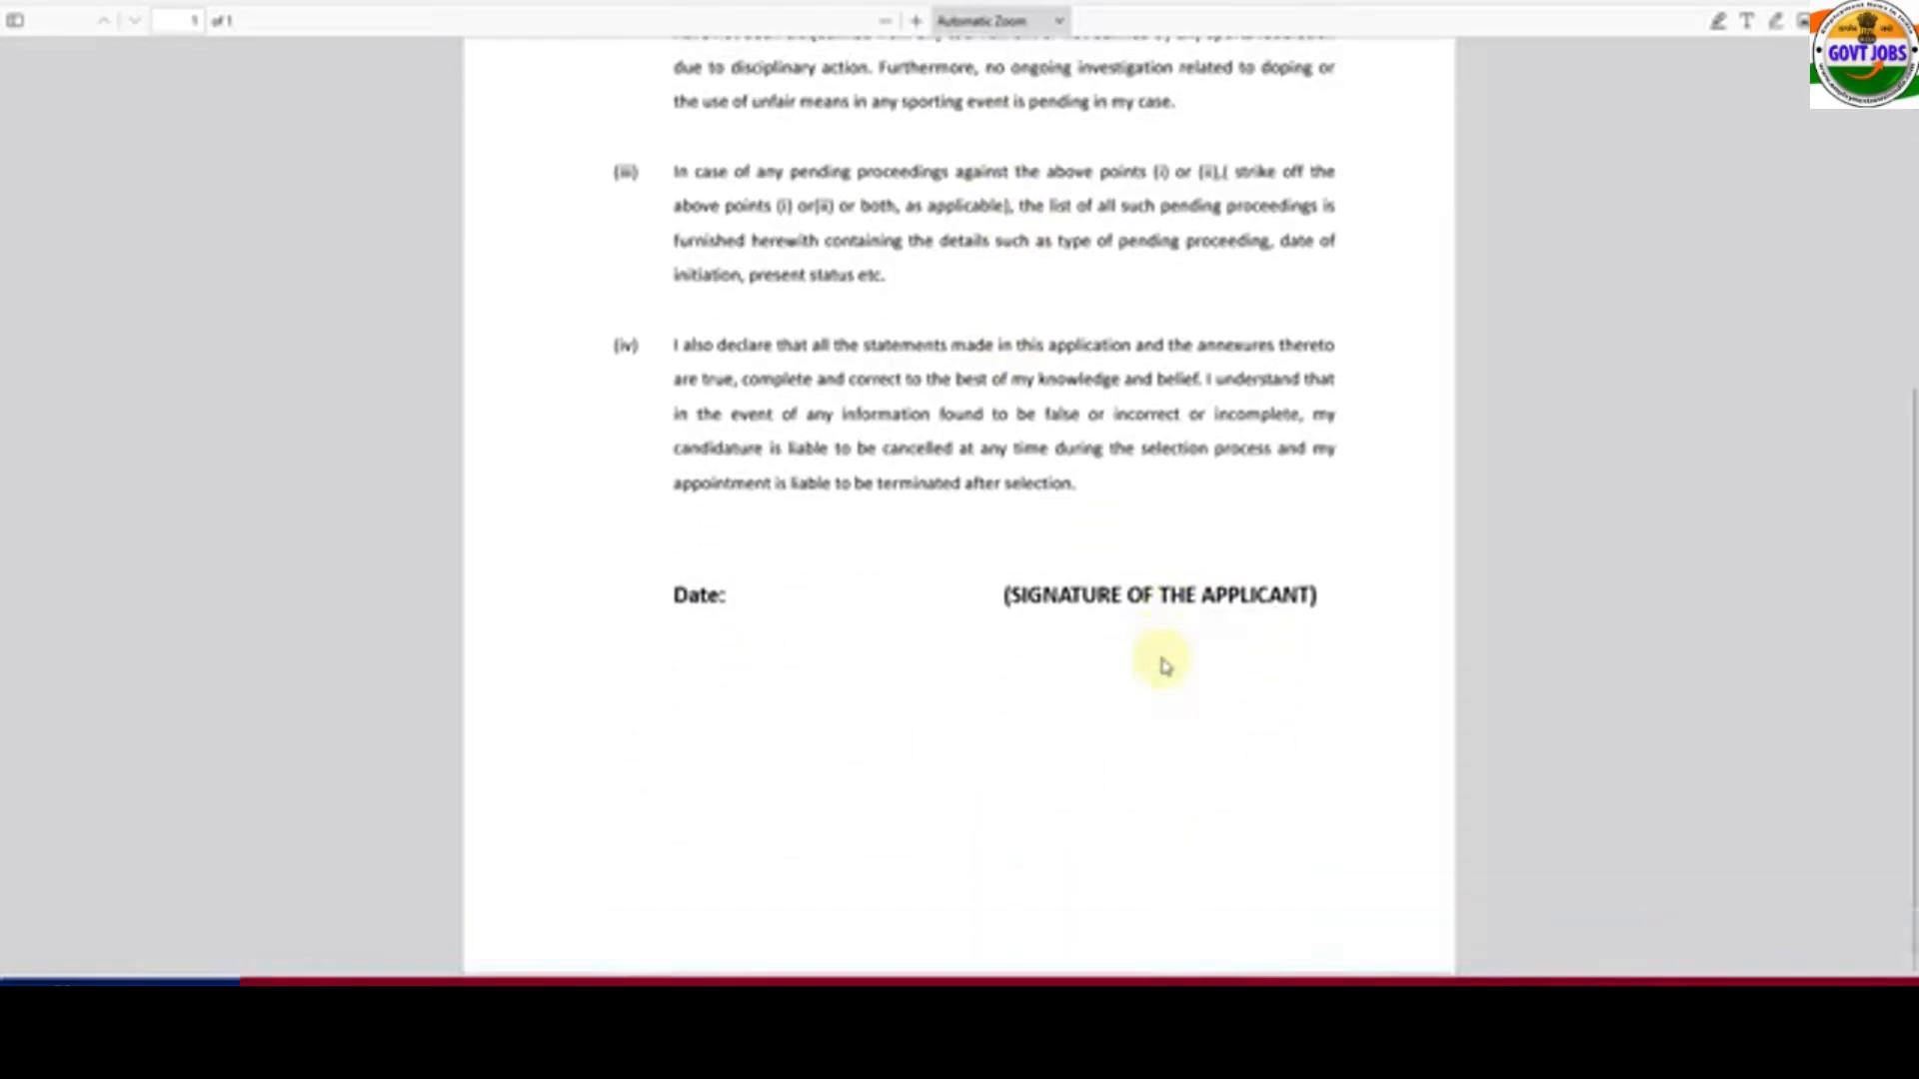
pyautogui.scroll(2, 1165, 665)
pyautogui.click(285, 3)
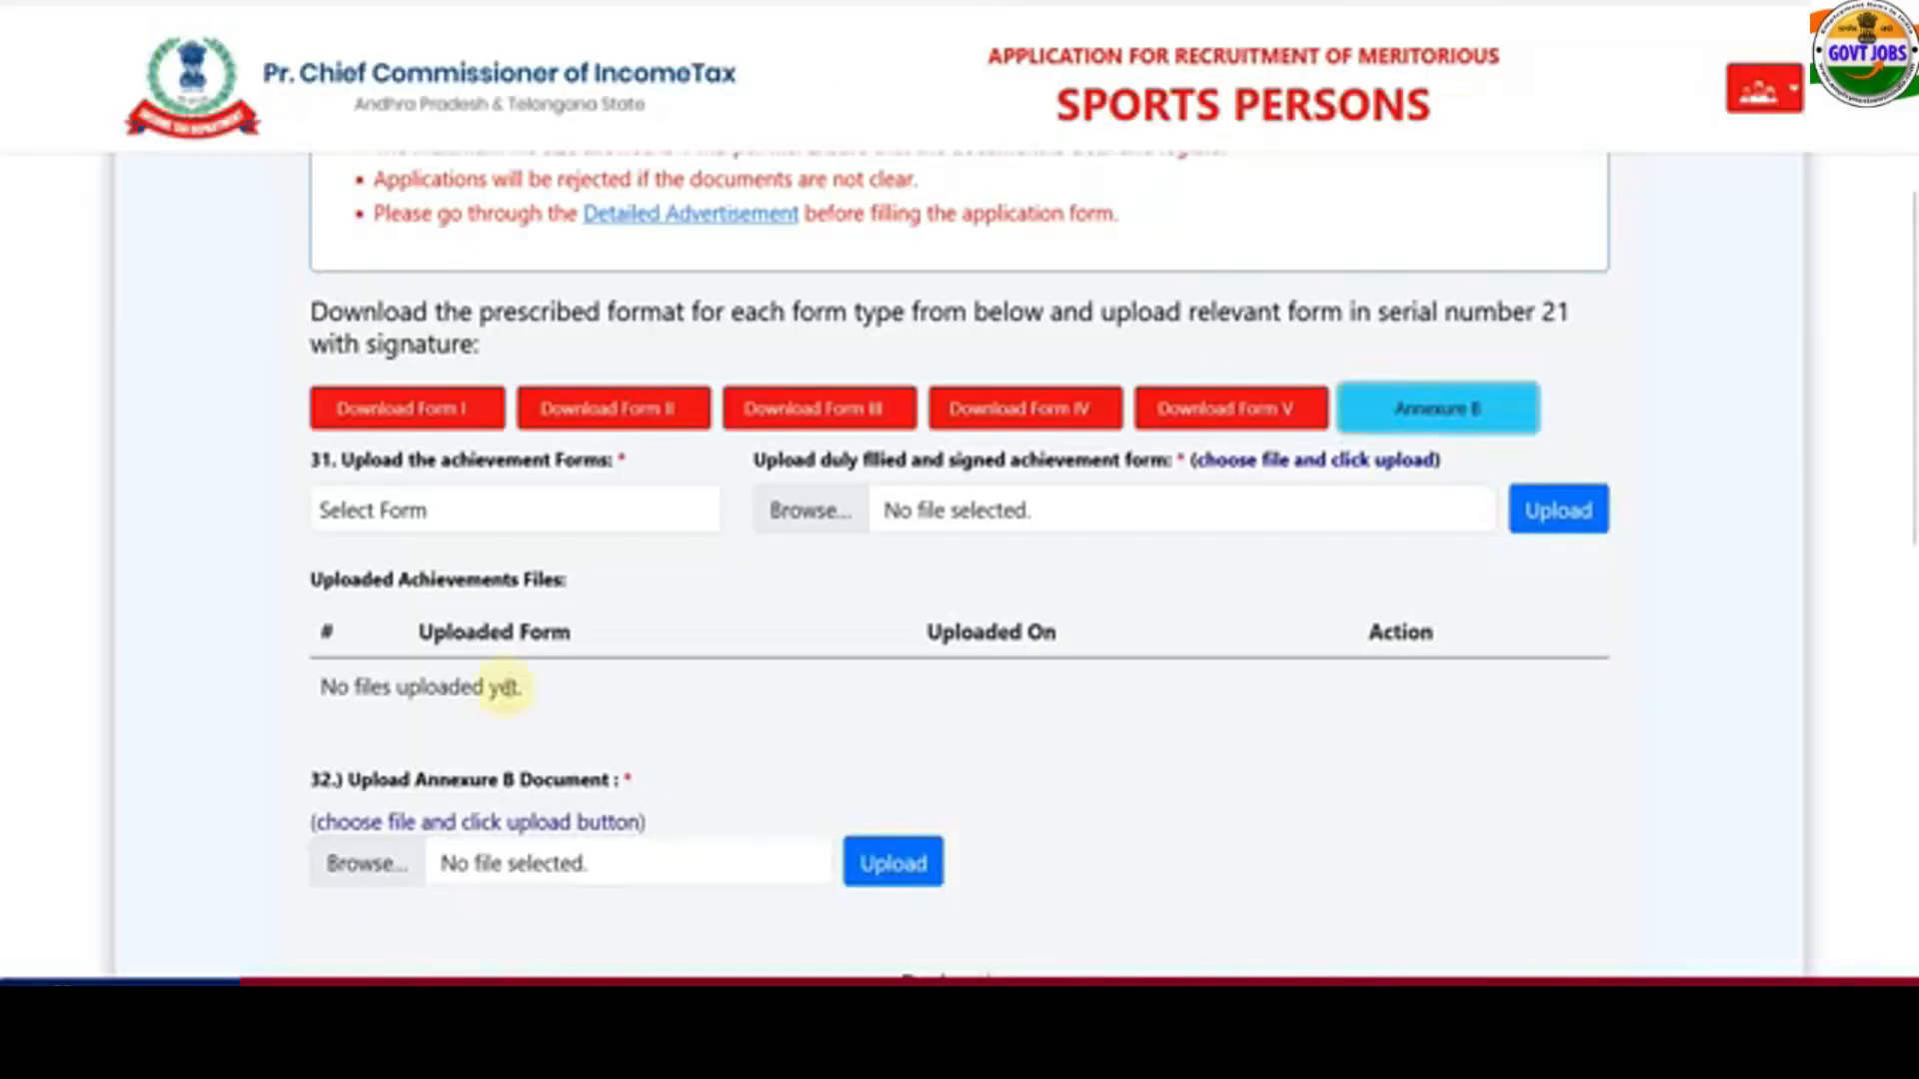
# - Agree to the declaration below the Annexure B upload and check the place, date and preview options
pyautogui.scroll(-6, 375, 872)
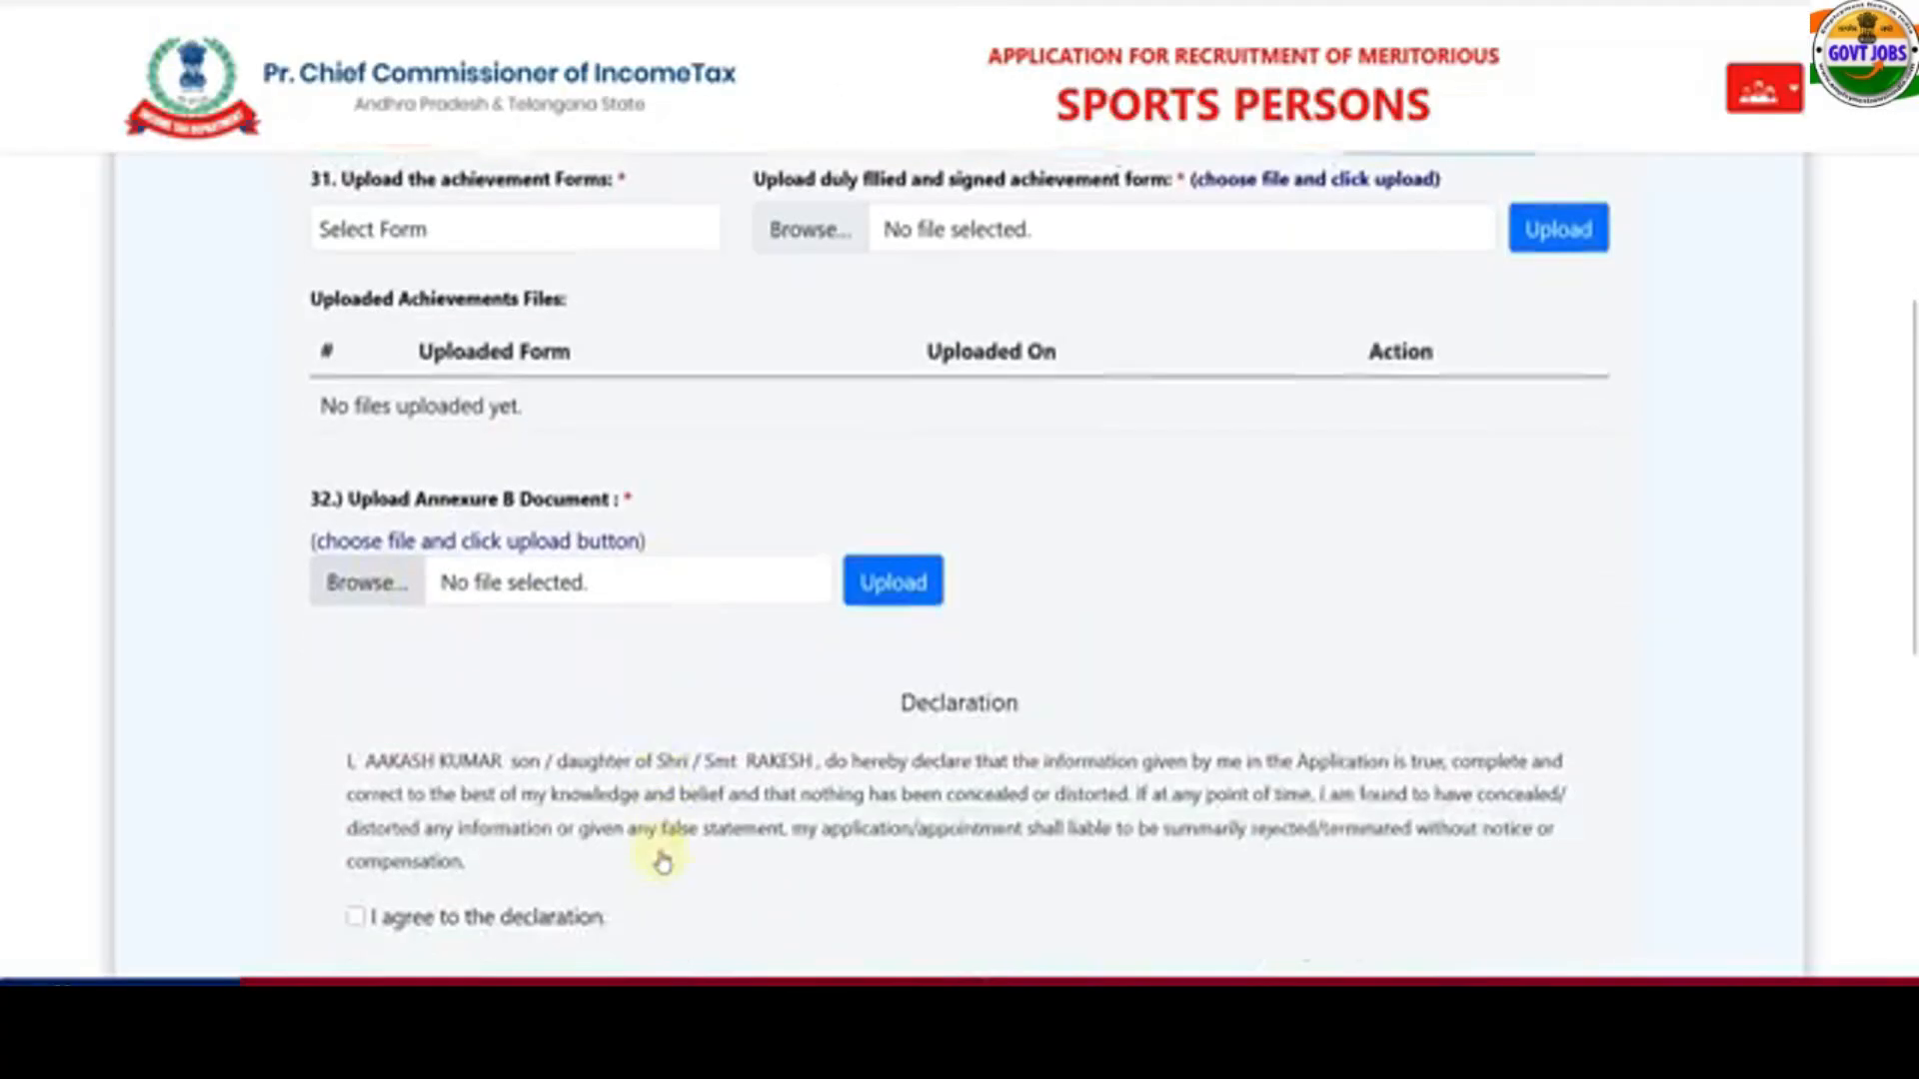
pyautogui.click(355, 604)
pyautogui.scroll(-3, 484, 634)
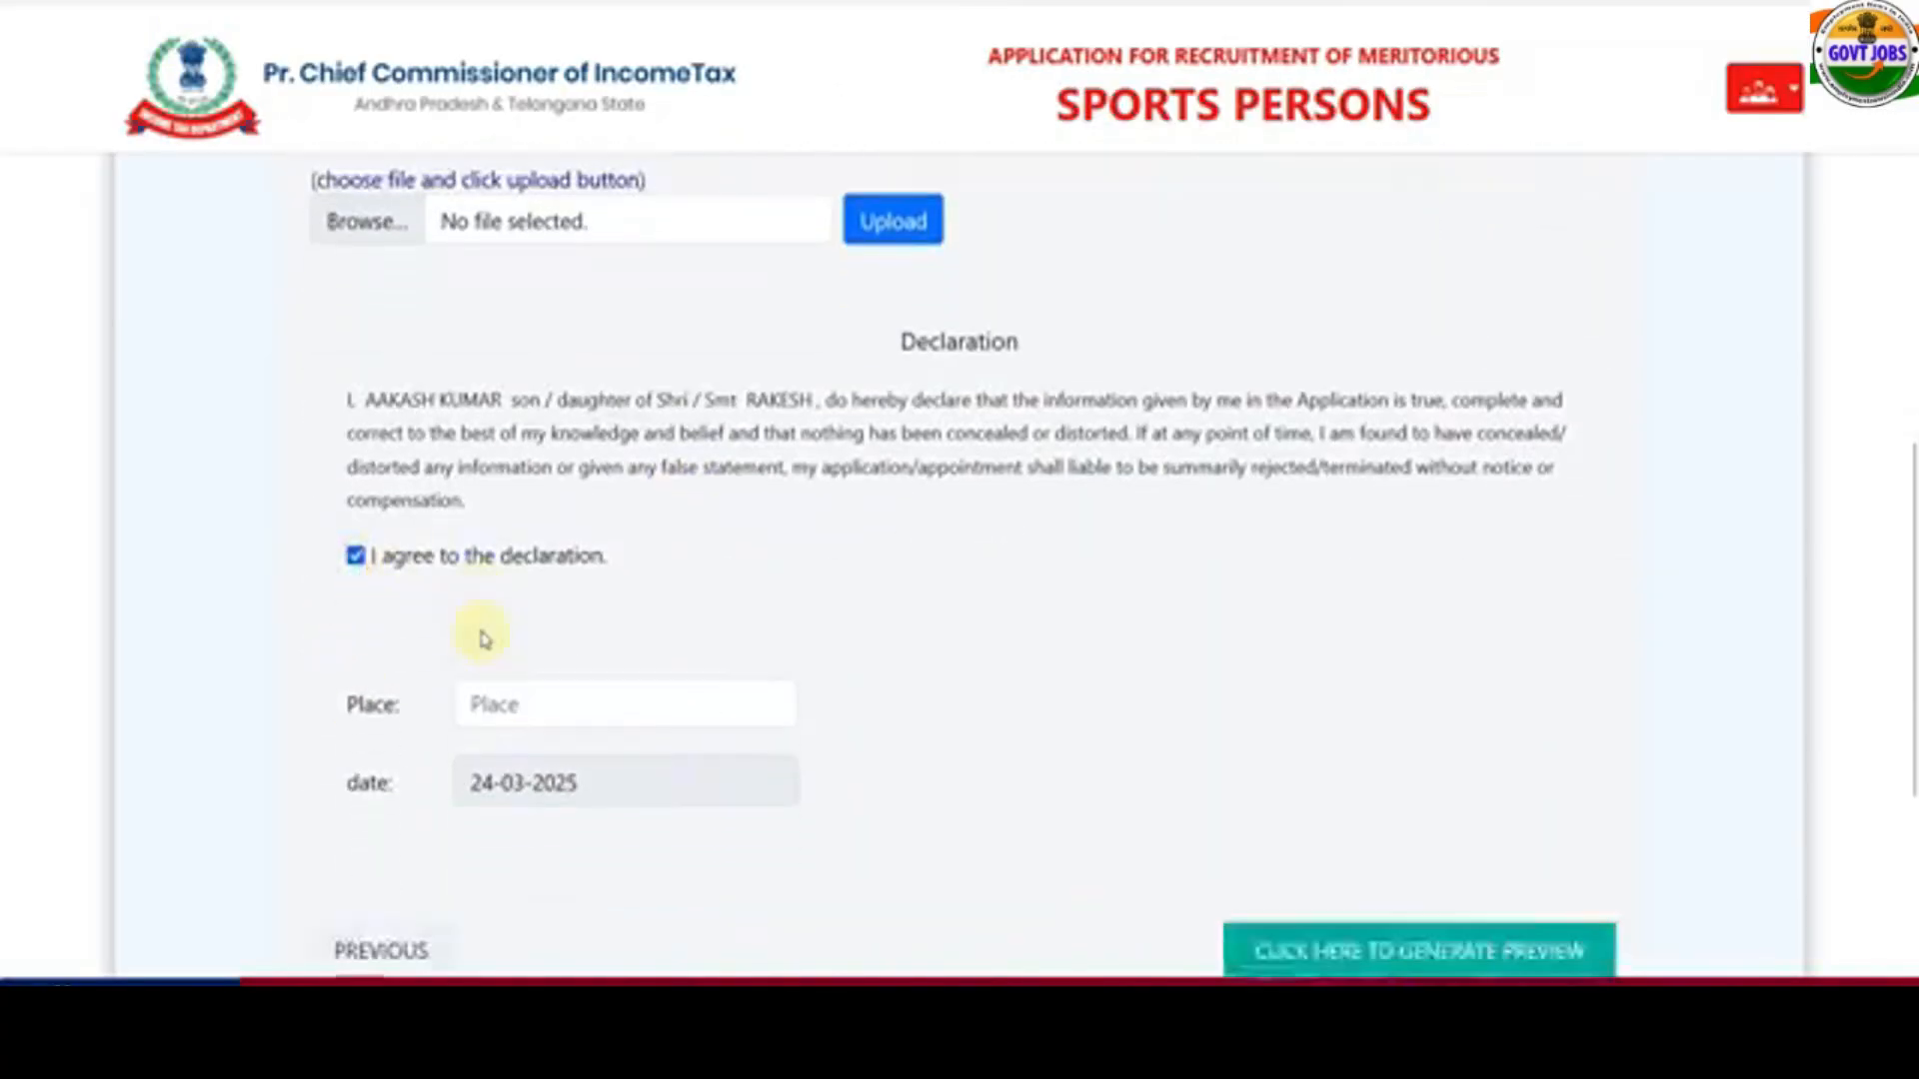
pyautogui.scroll(-2, 1087, 694)
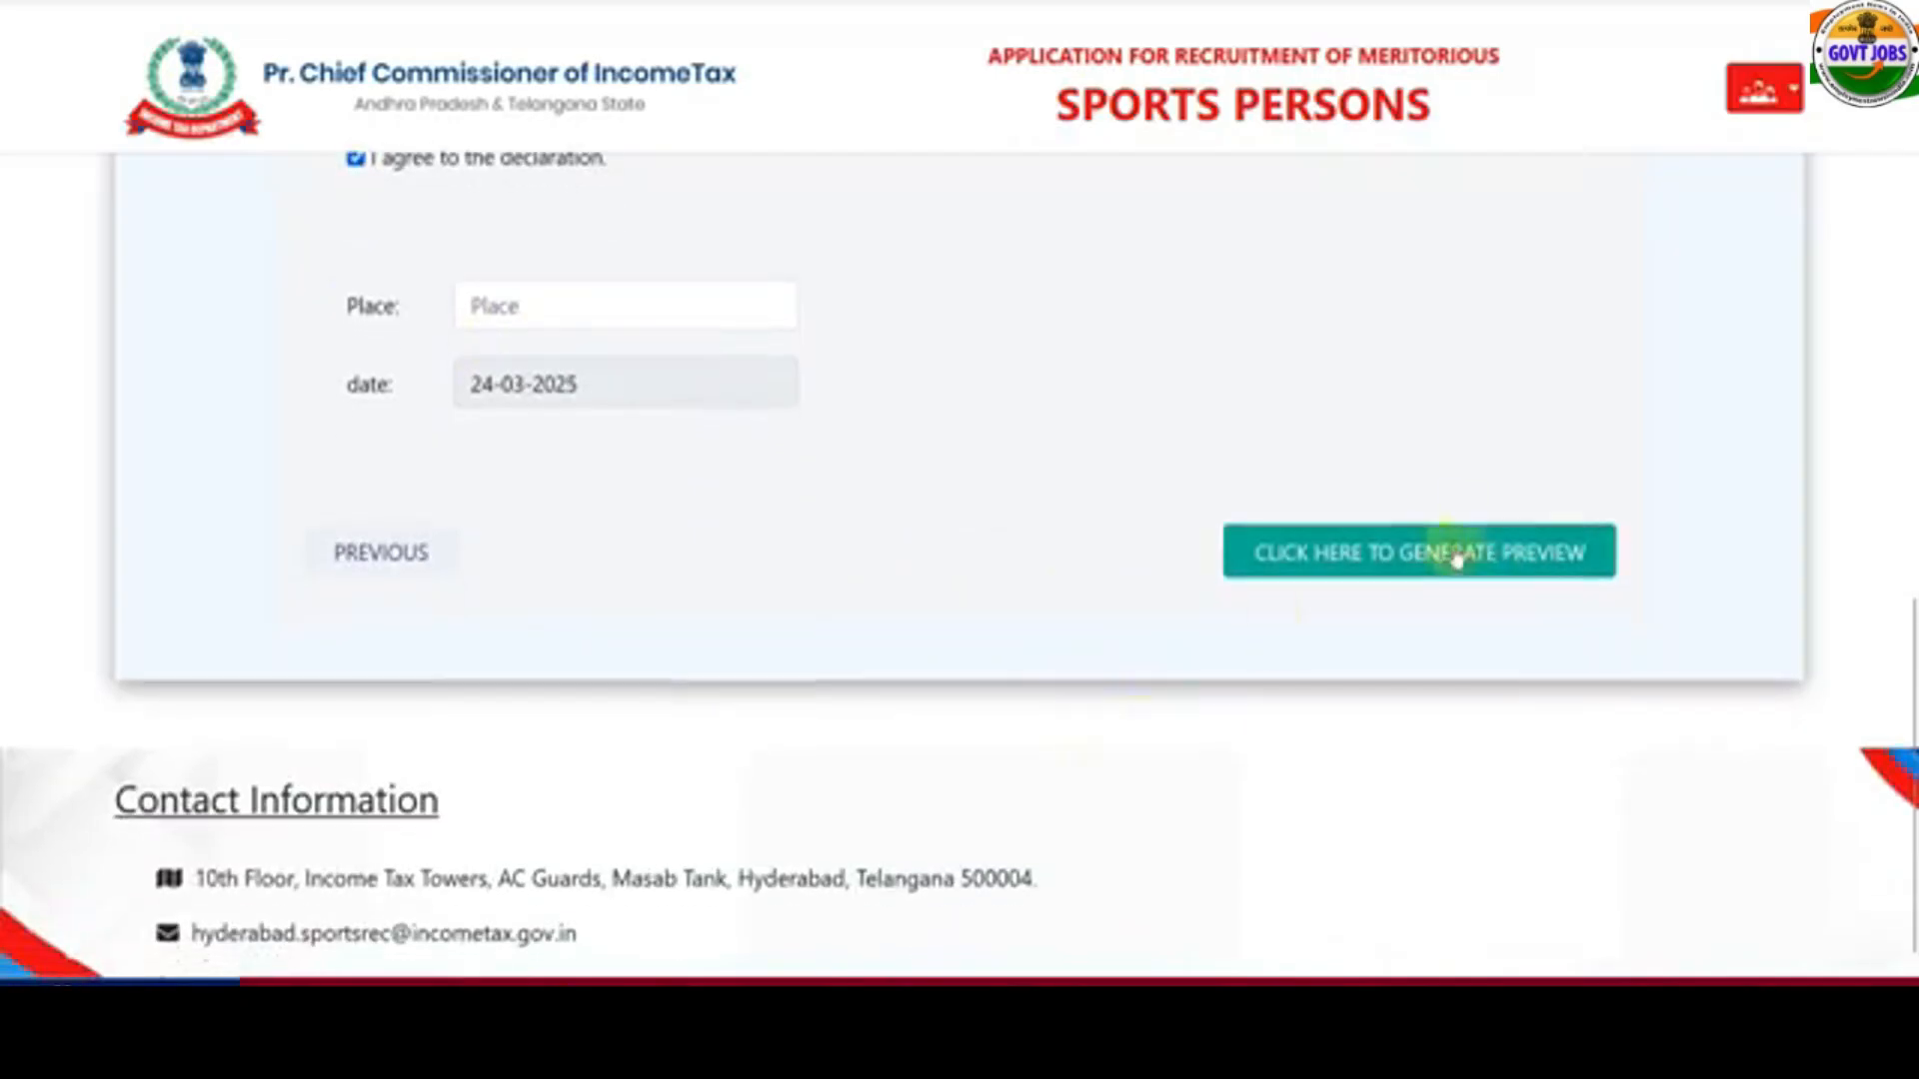
# - Try to generate an application number from the final verification note of the application
pyautogui.scroll(2, 1508, 604)
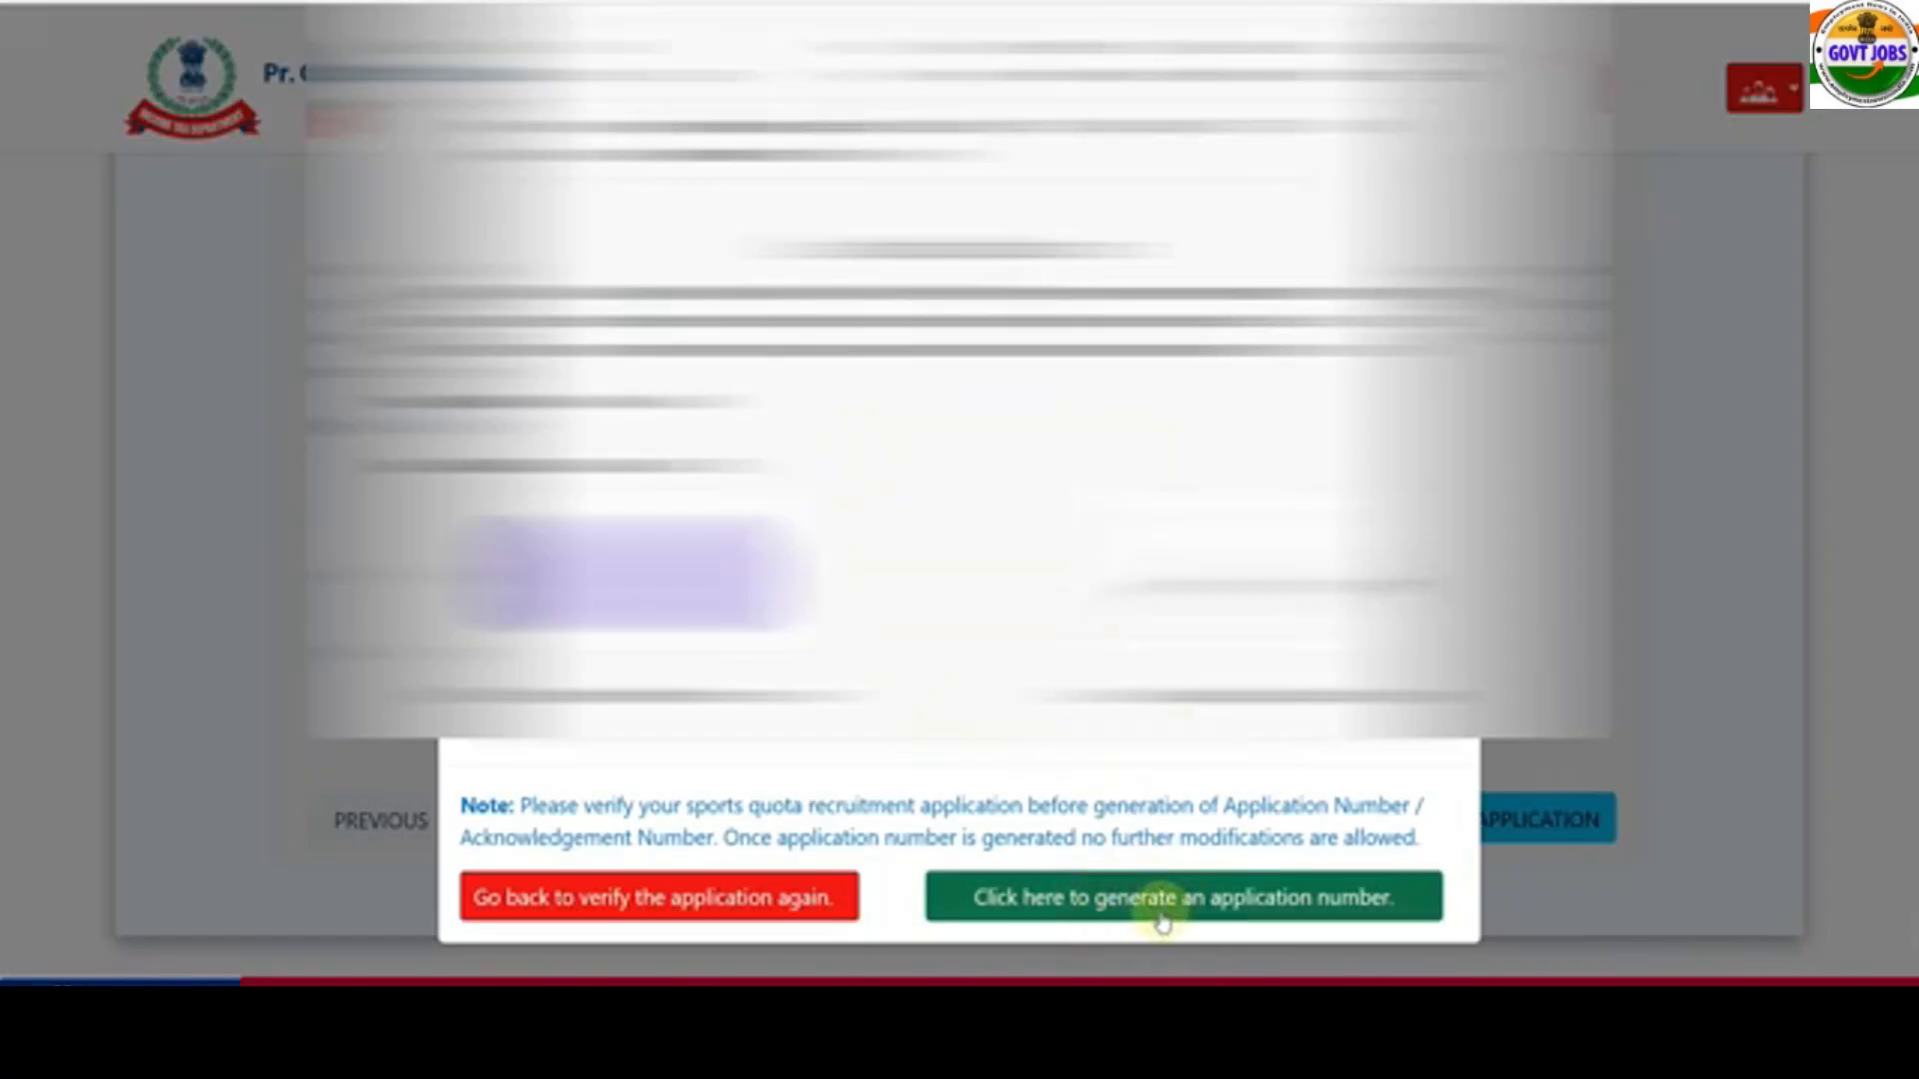
pyautogui.click(1162, 922)
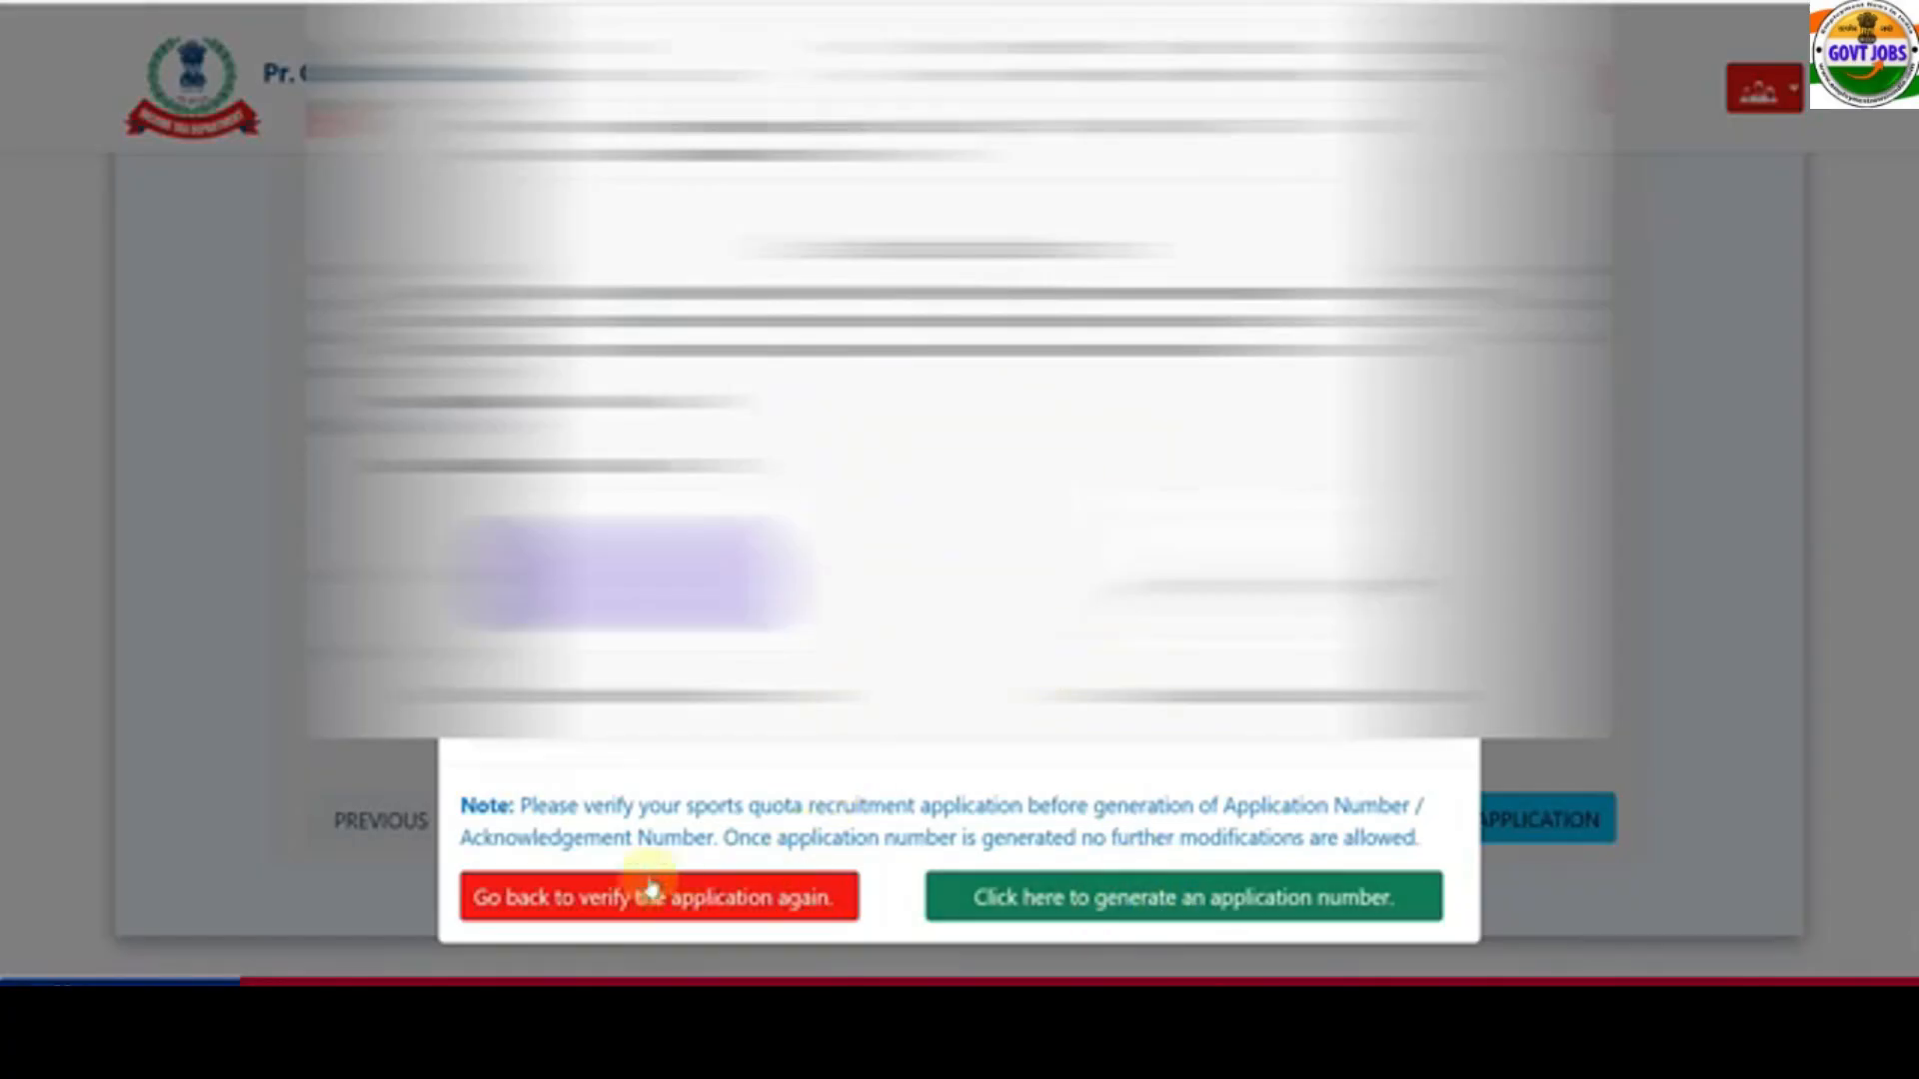